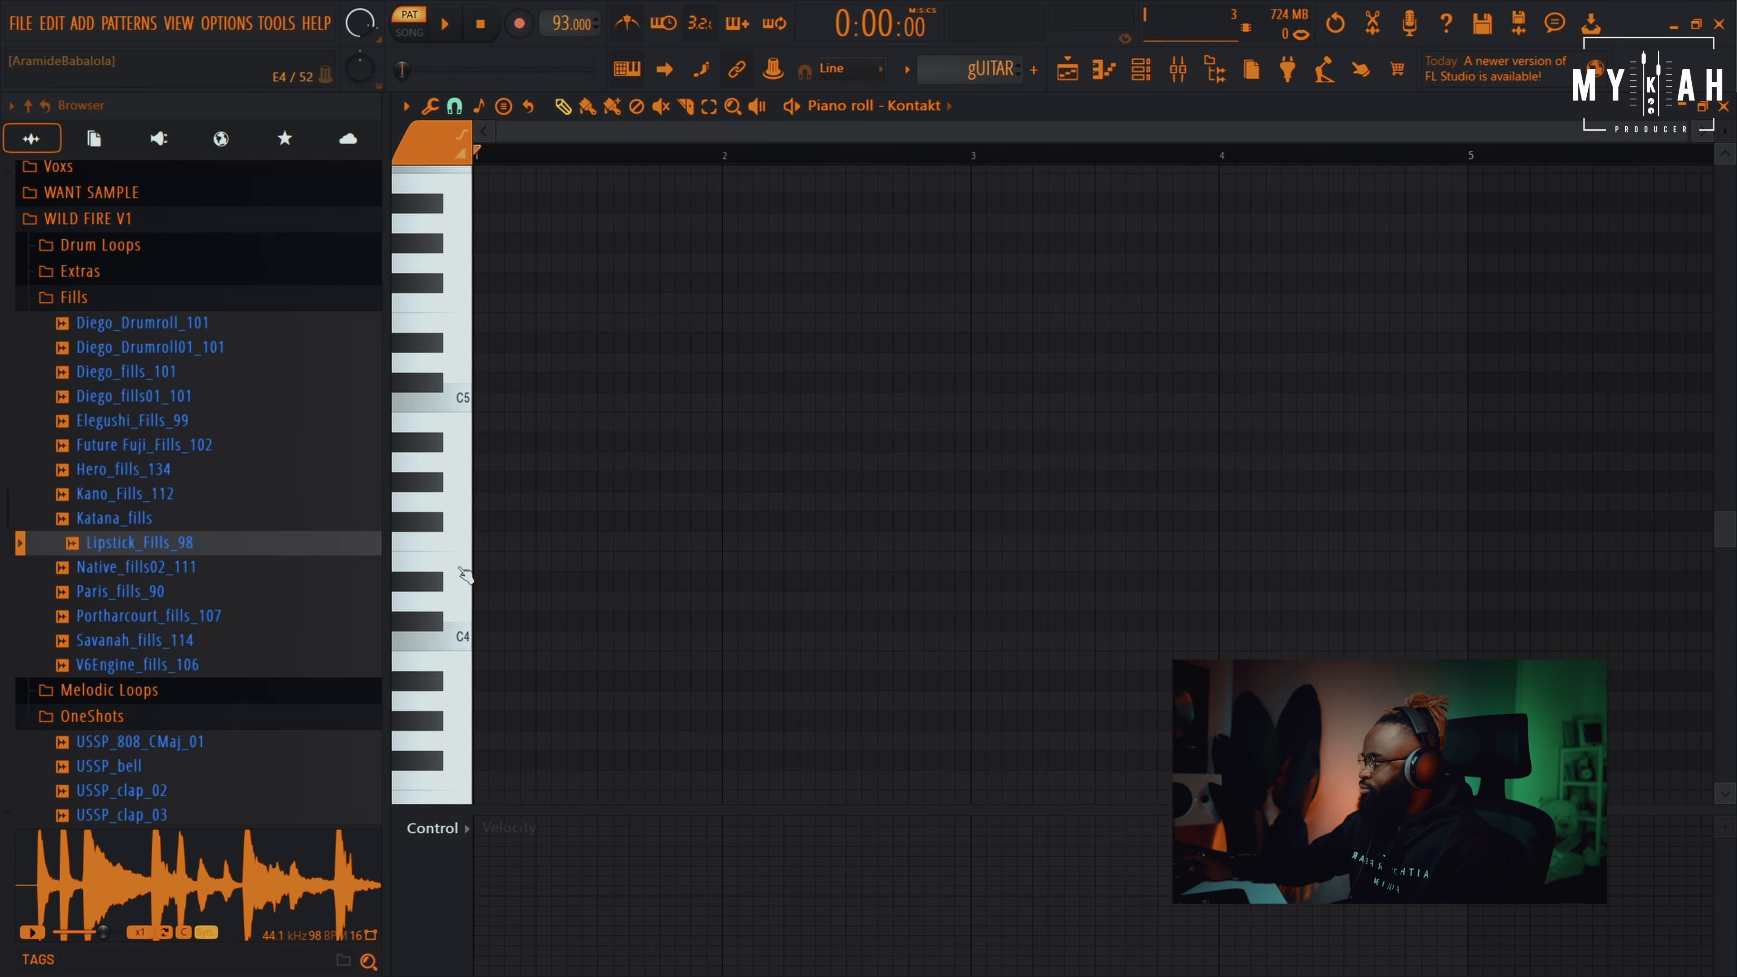
Place the first guitar chord, F#4, A4, C#5 and E5, at bar 1
{"action": "left_click", "coordinate": [464, 573]}
{"action": "left_click", "coordinate": [464, 574]}
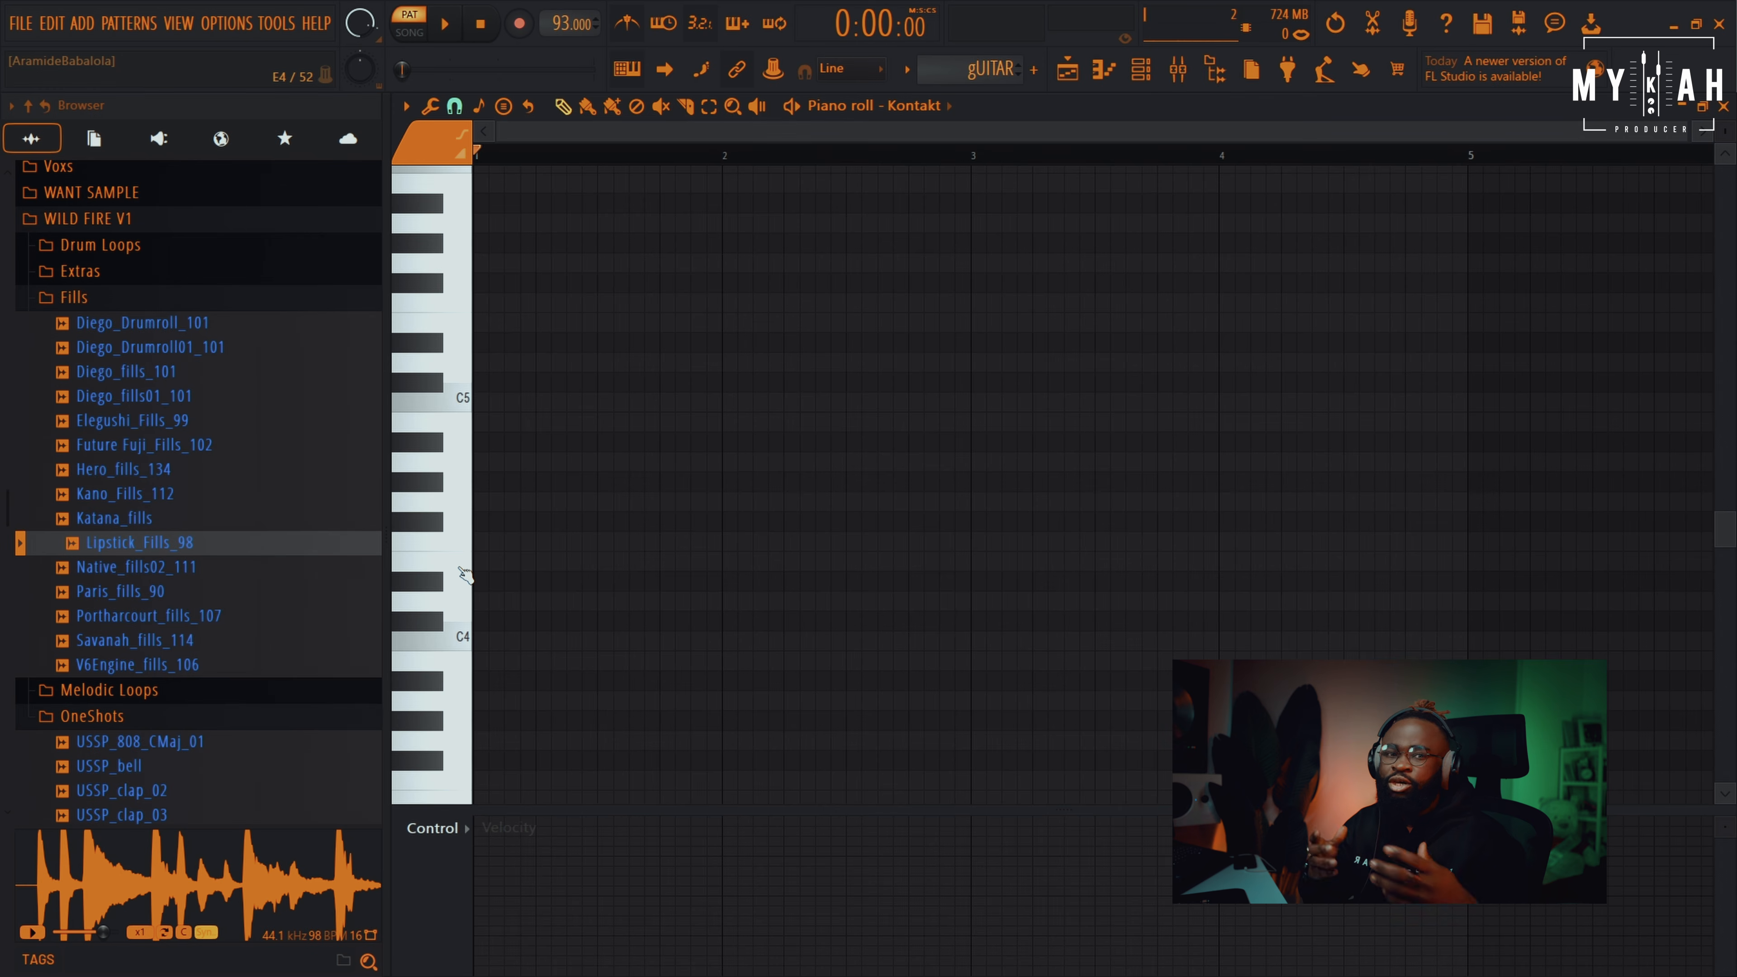
{"action": "scroll", "coordinate": [472, 581], "scroll_direction": "up", "scroll_amount": 2}
{"action": "left_click", "coordinate": [512, 641]}
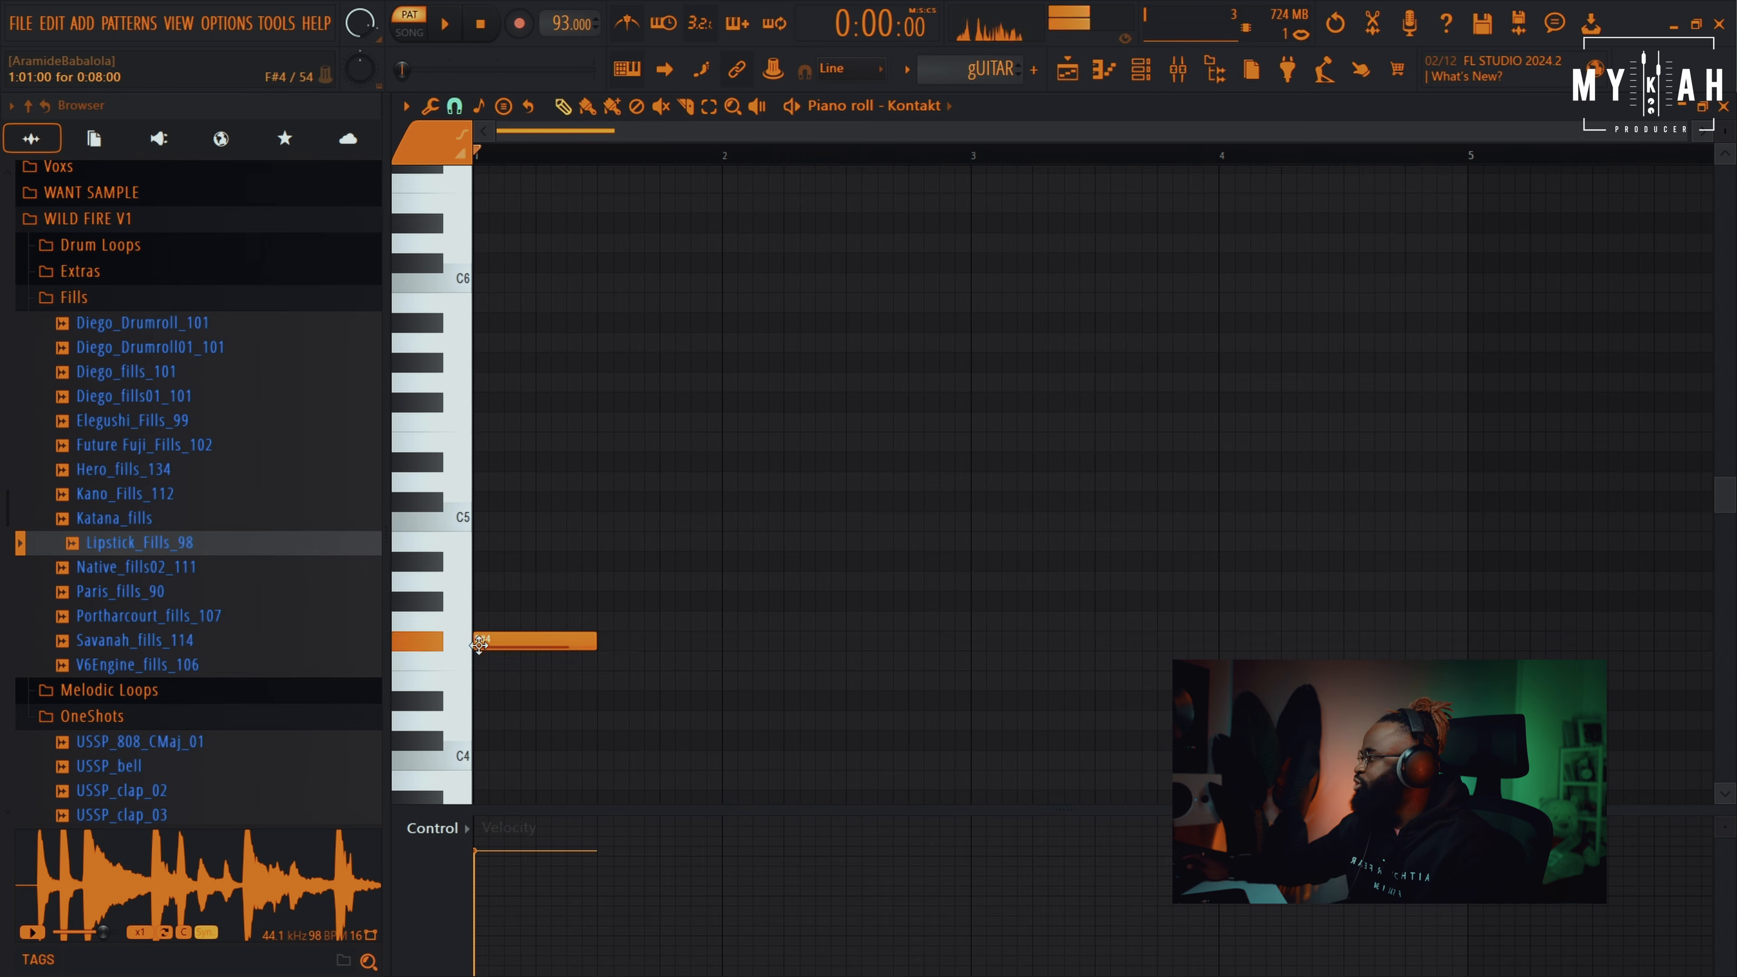
{"action": "left_click", "coordinate": [478, 561]}
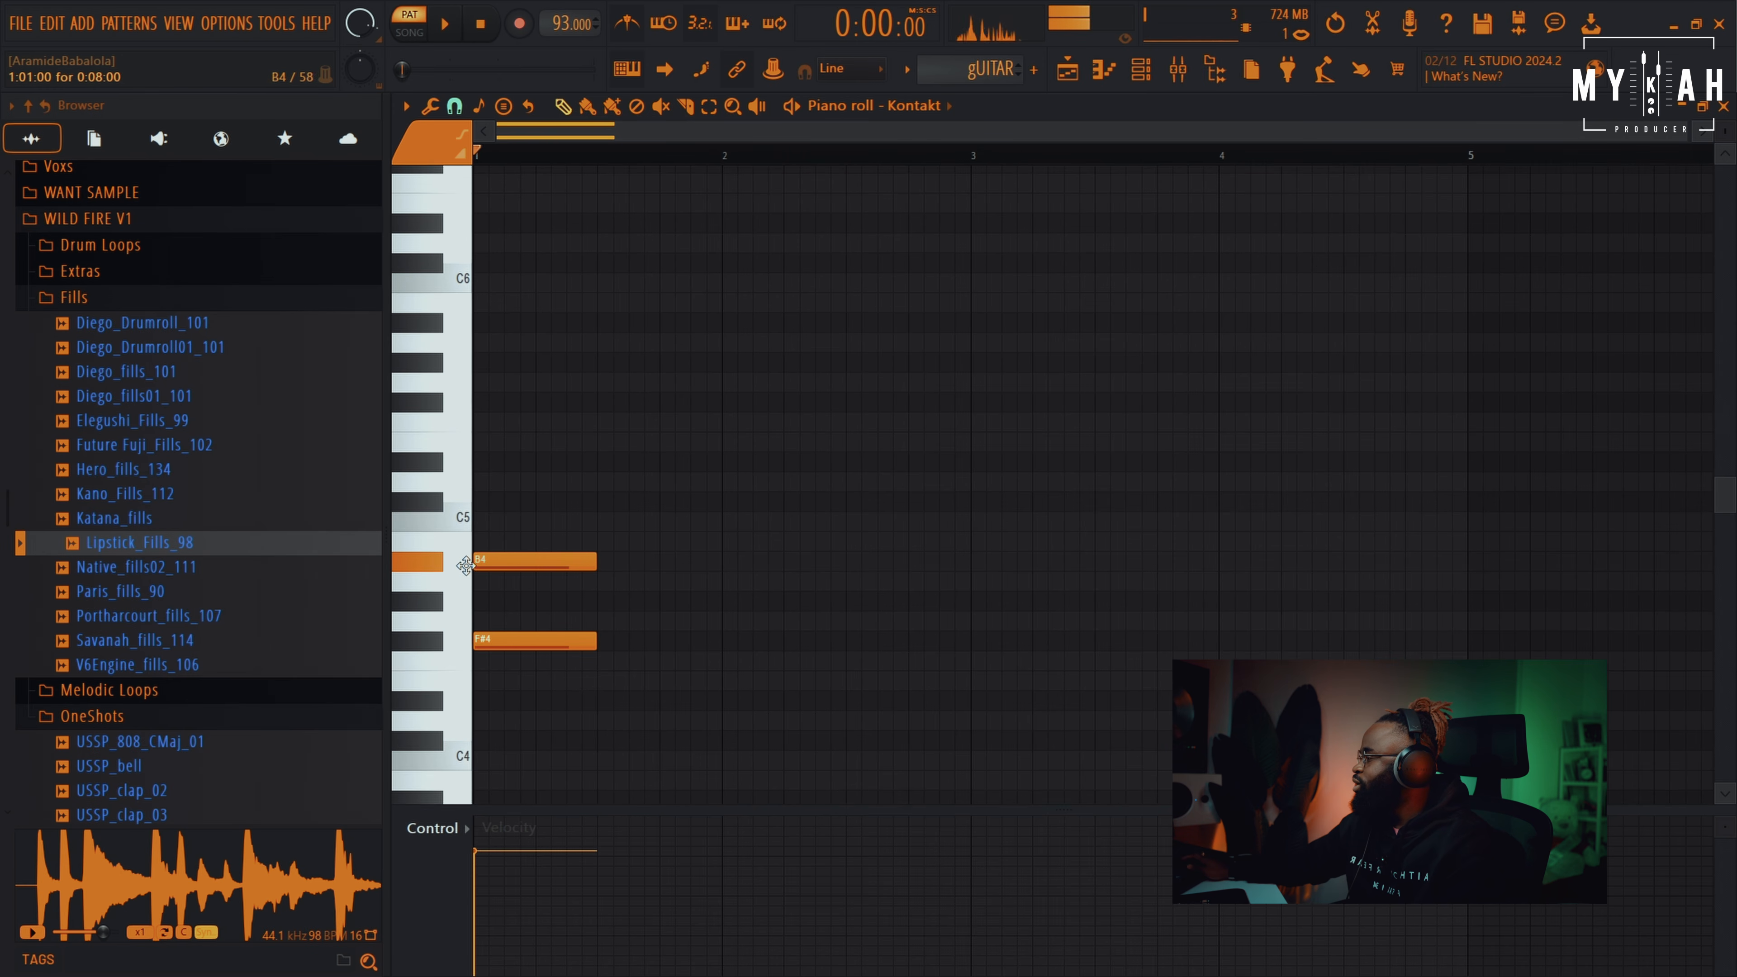
{"action": "left_click_drag", "start_coordinate": [453, 585], "coordinate": [454, 583]}
{"action": "mouse_move", "coordinate": [526, 523]}
{"action": "left_mouse_down"}
{"action": "mouse_move", "coordinate": [465, 498]}
{"action": "mouse_move", "coordinate": [457, 415]}
{"action": "left_mouse_up"}
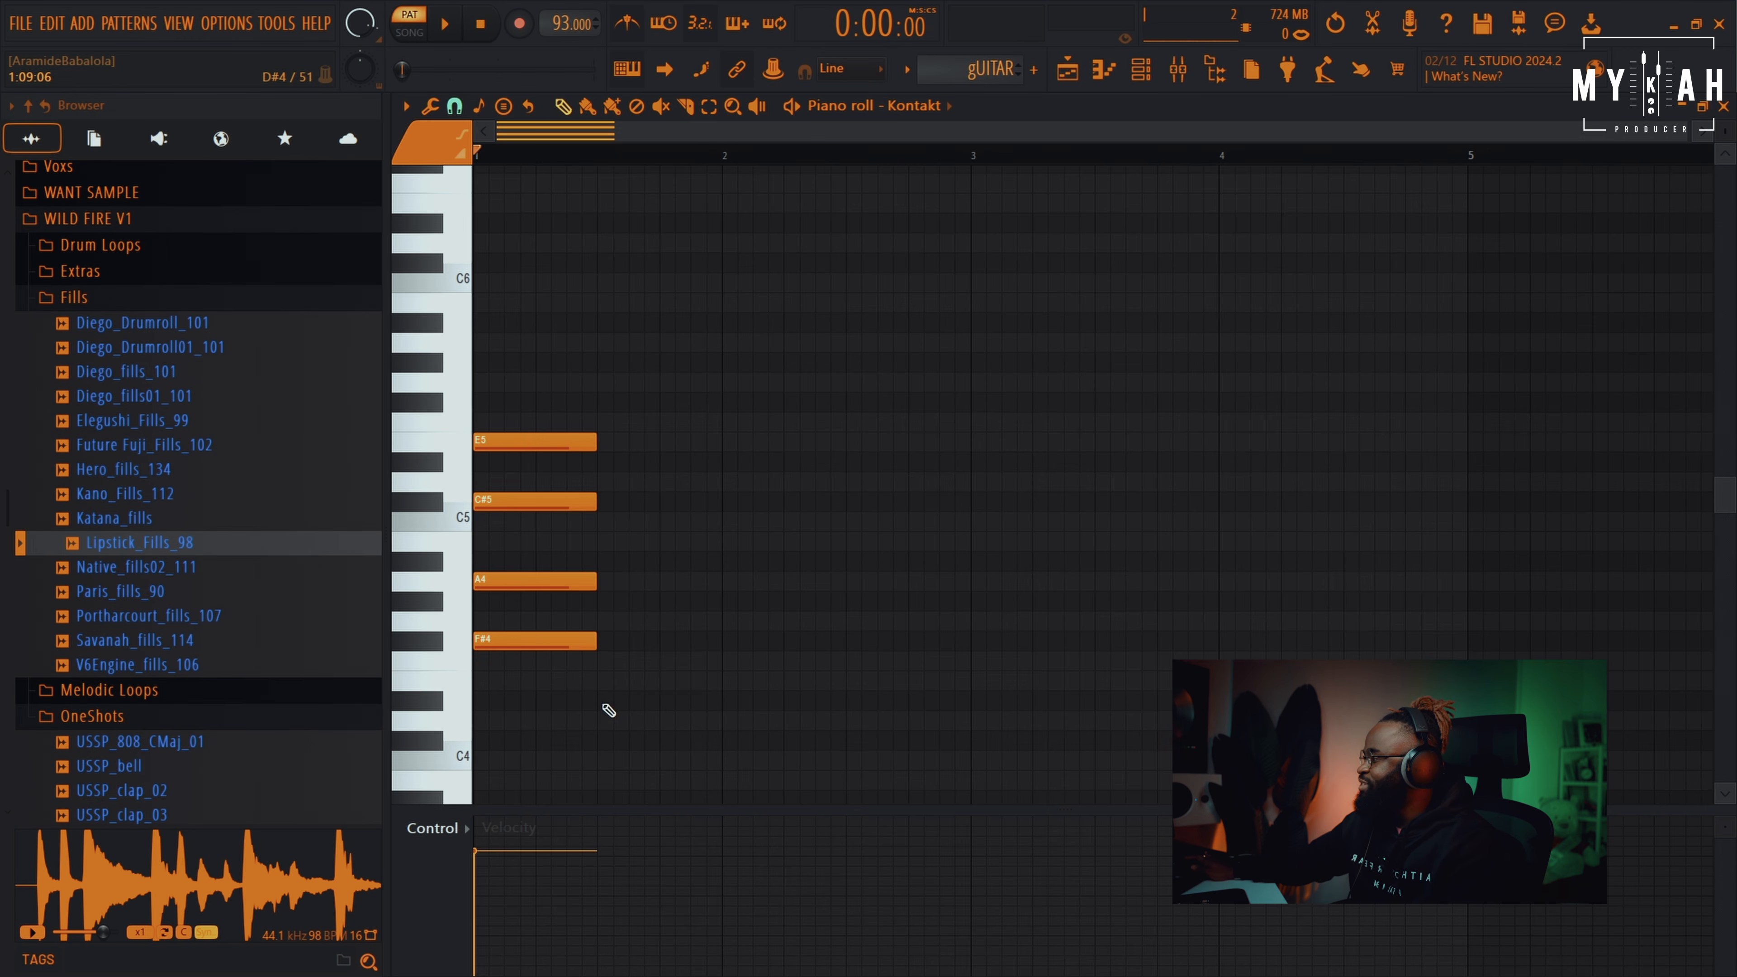
Add the second chord, C#4, E4, G#4 and H4, right after the first
{"action": "left_click", "coordinate": [470, 695]}
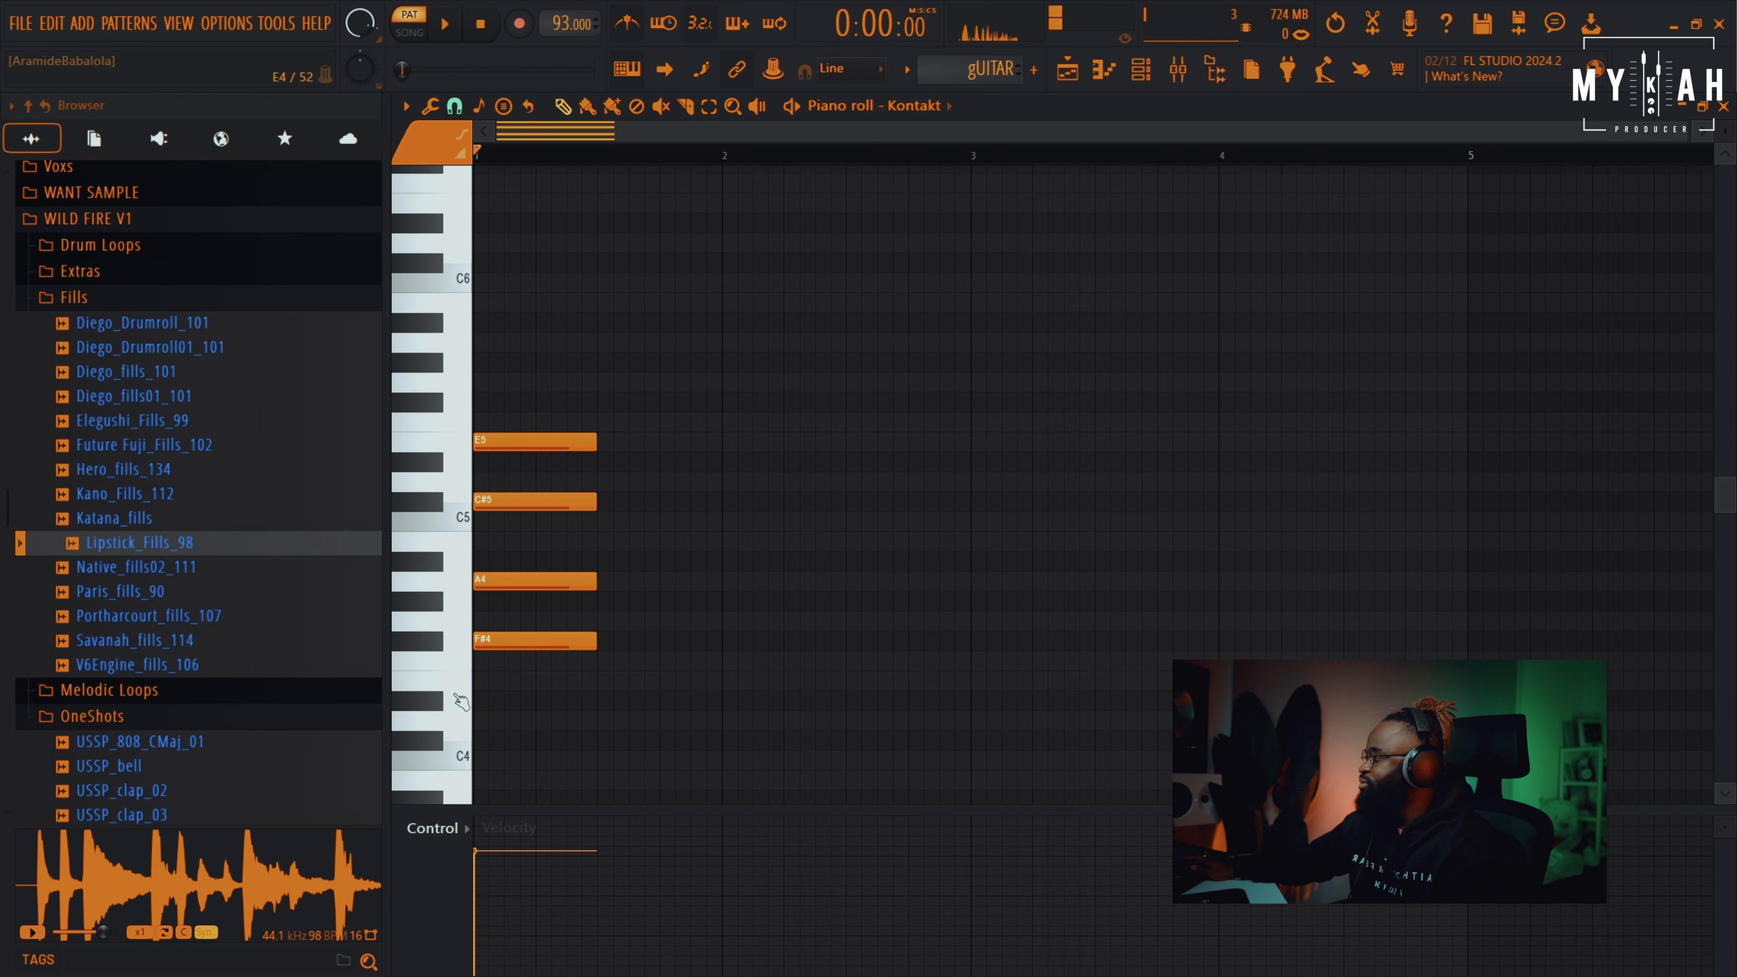
{"action": "left_click", "coordinate": [441, 701]}
{"action": "left_click", "coordinate": [441, 744]}
{"action": "left_click", "coordinate": [603, 746]}
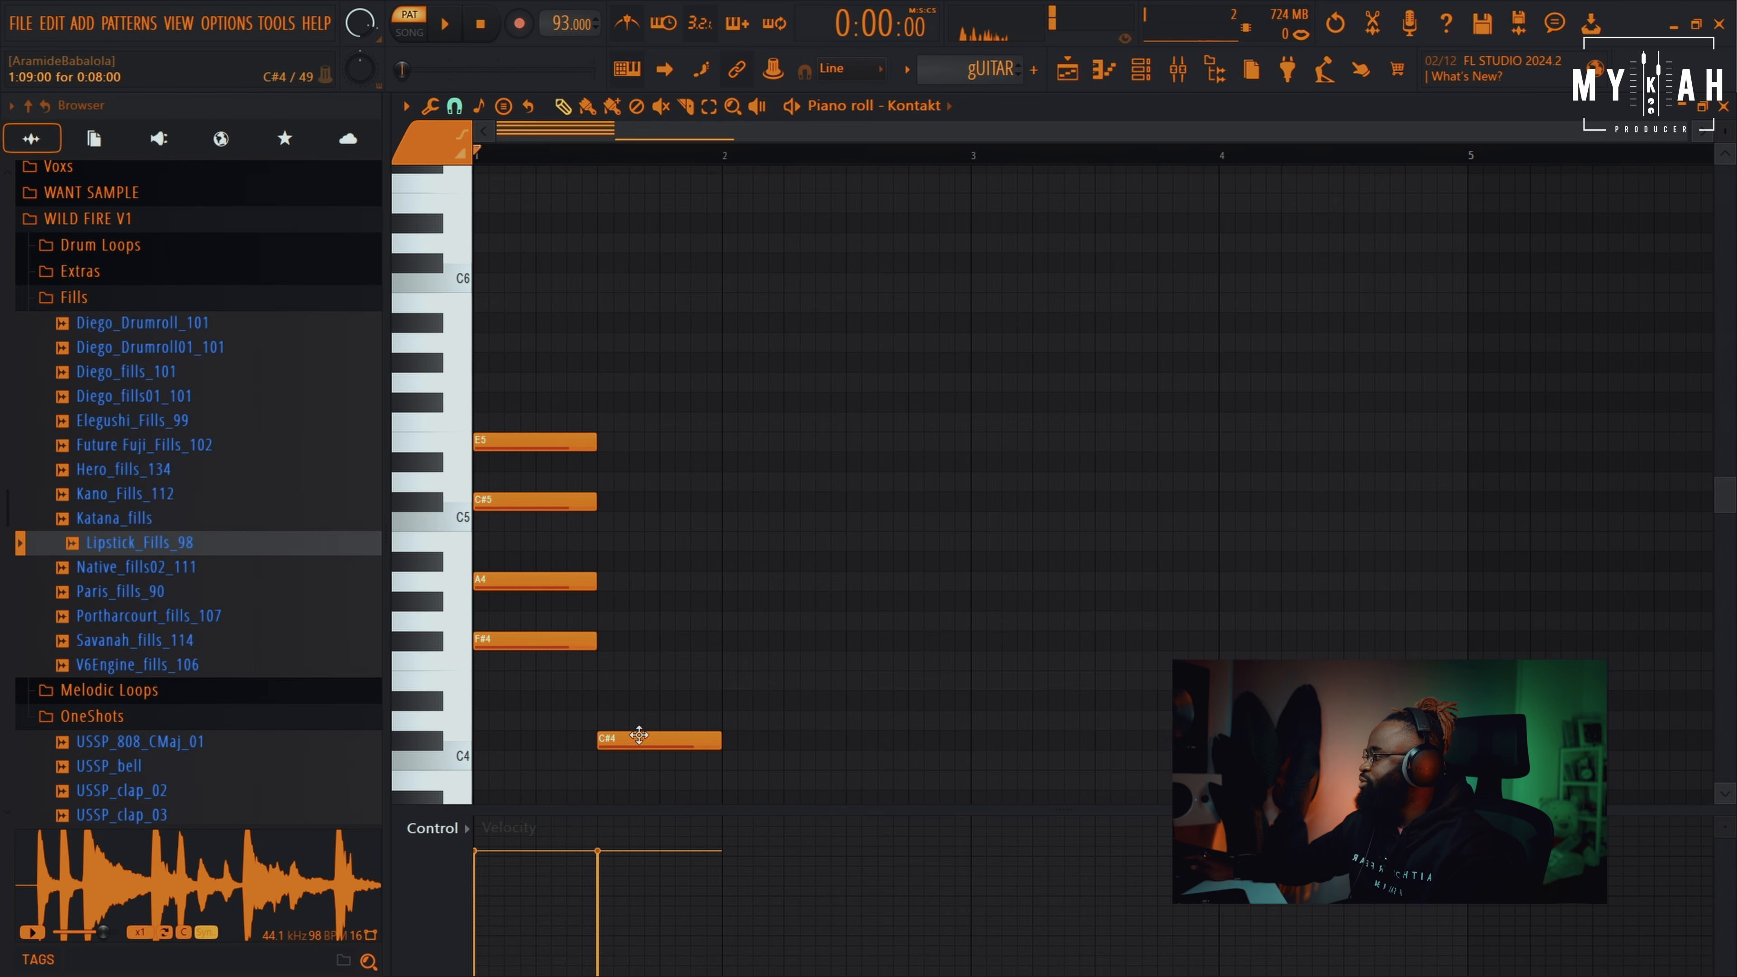
{"action": "left_click", "coordinate": [603, 686]}
{"action": "left_click_drag", "start_coordinate": [601, 619], "coordinate": [594, 598]}
{"action": "left_click", "coordinate": [612, 541]}
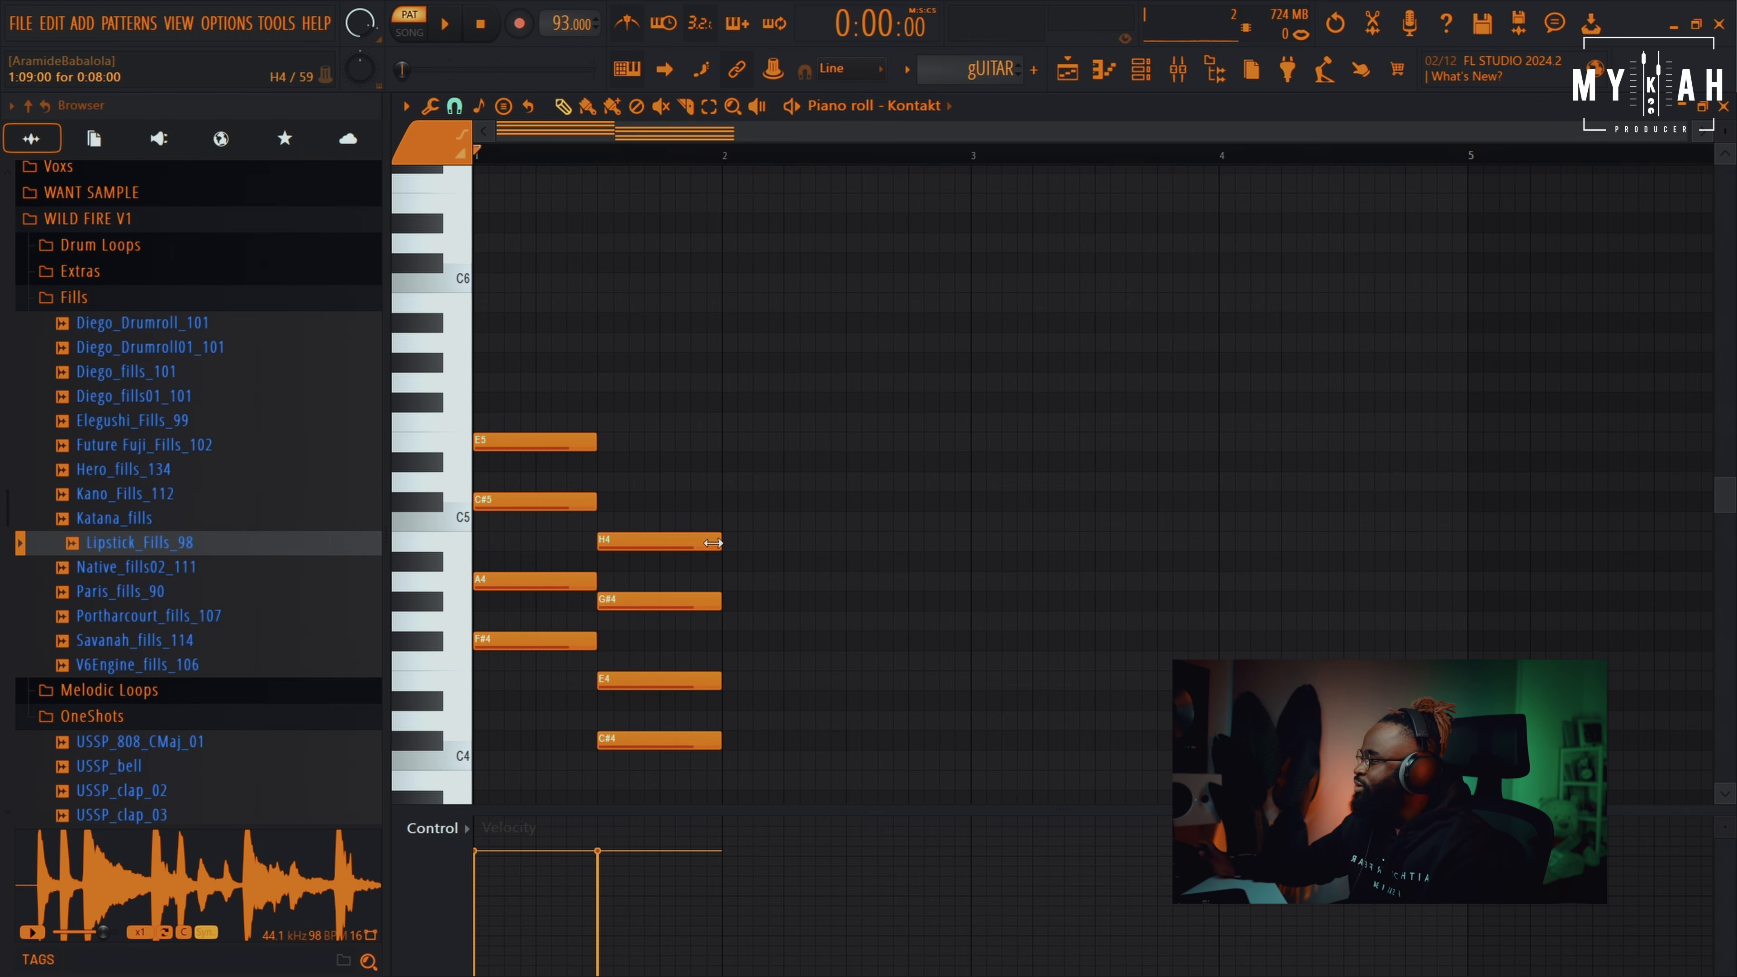
{"action": "scroll", "coordinate": [868, 595], "scroll_direction": "down", "scroll_amount": 1}
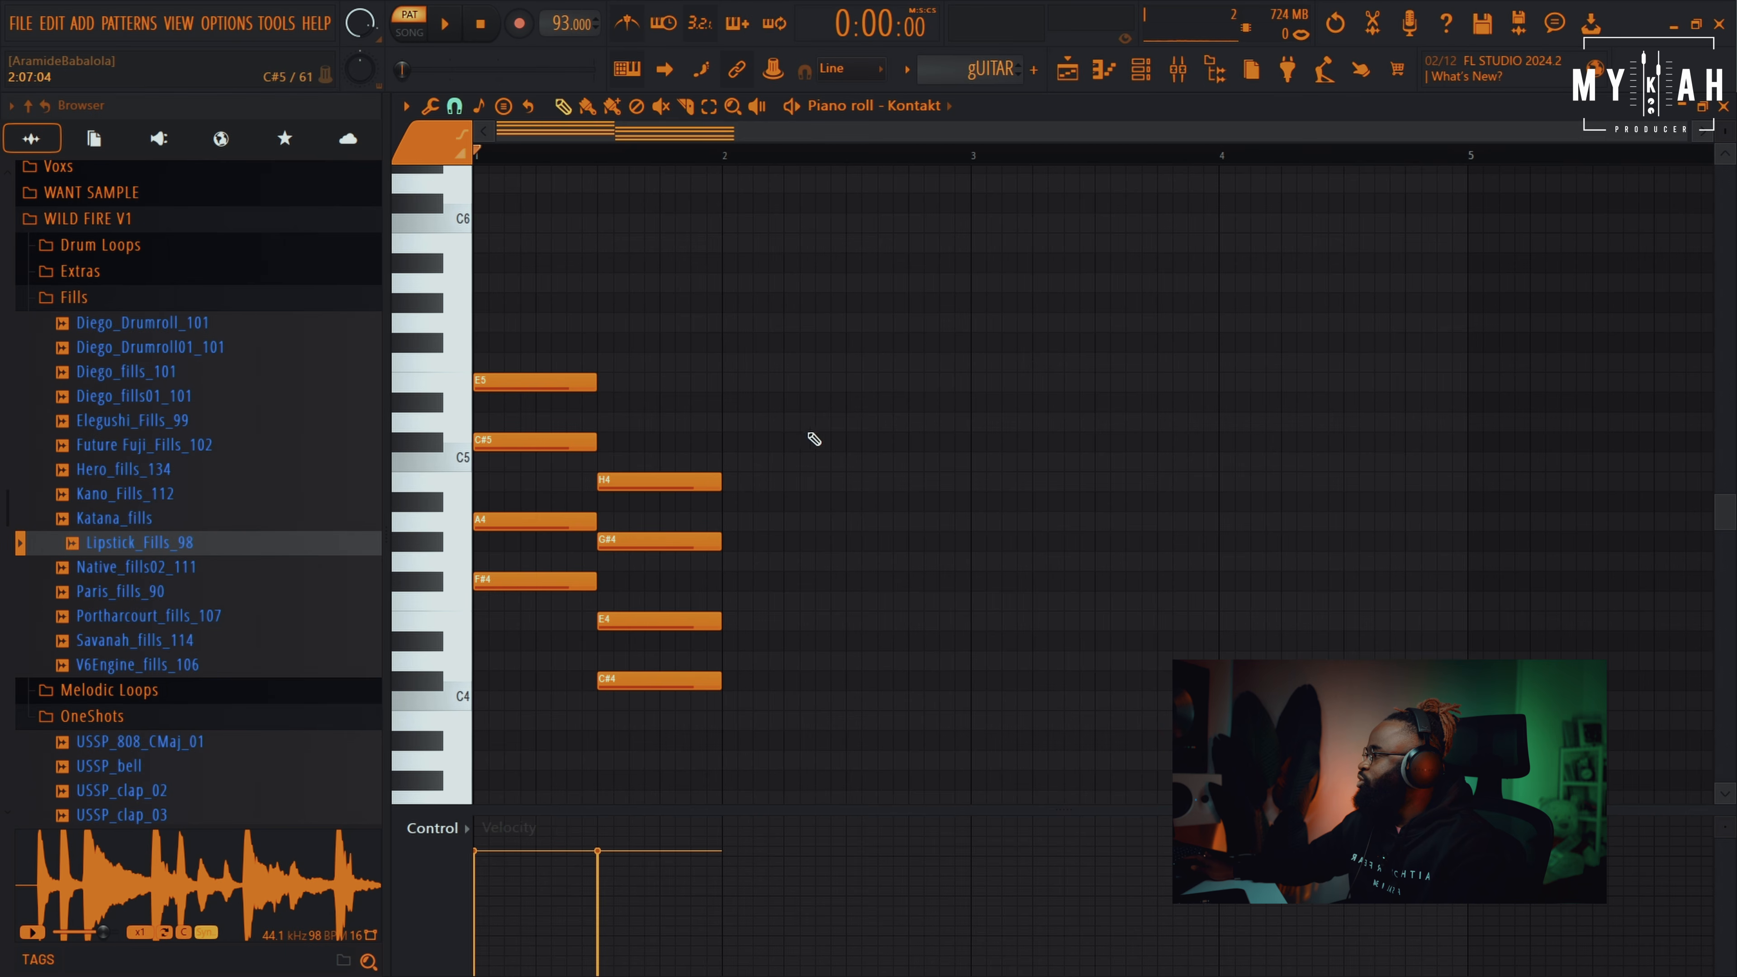
Duplicate the C#4 chord right after itself with Ctrl+B
{"action": "left_click", "coordinate": [709, 106]}
{"action": "left_click_drag", "start_coordinate": [629, 391], "coordinate": [704, 691]}
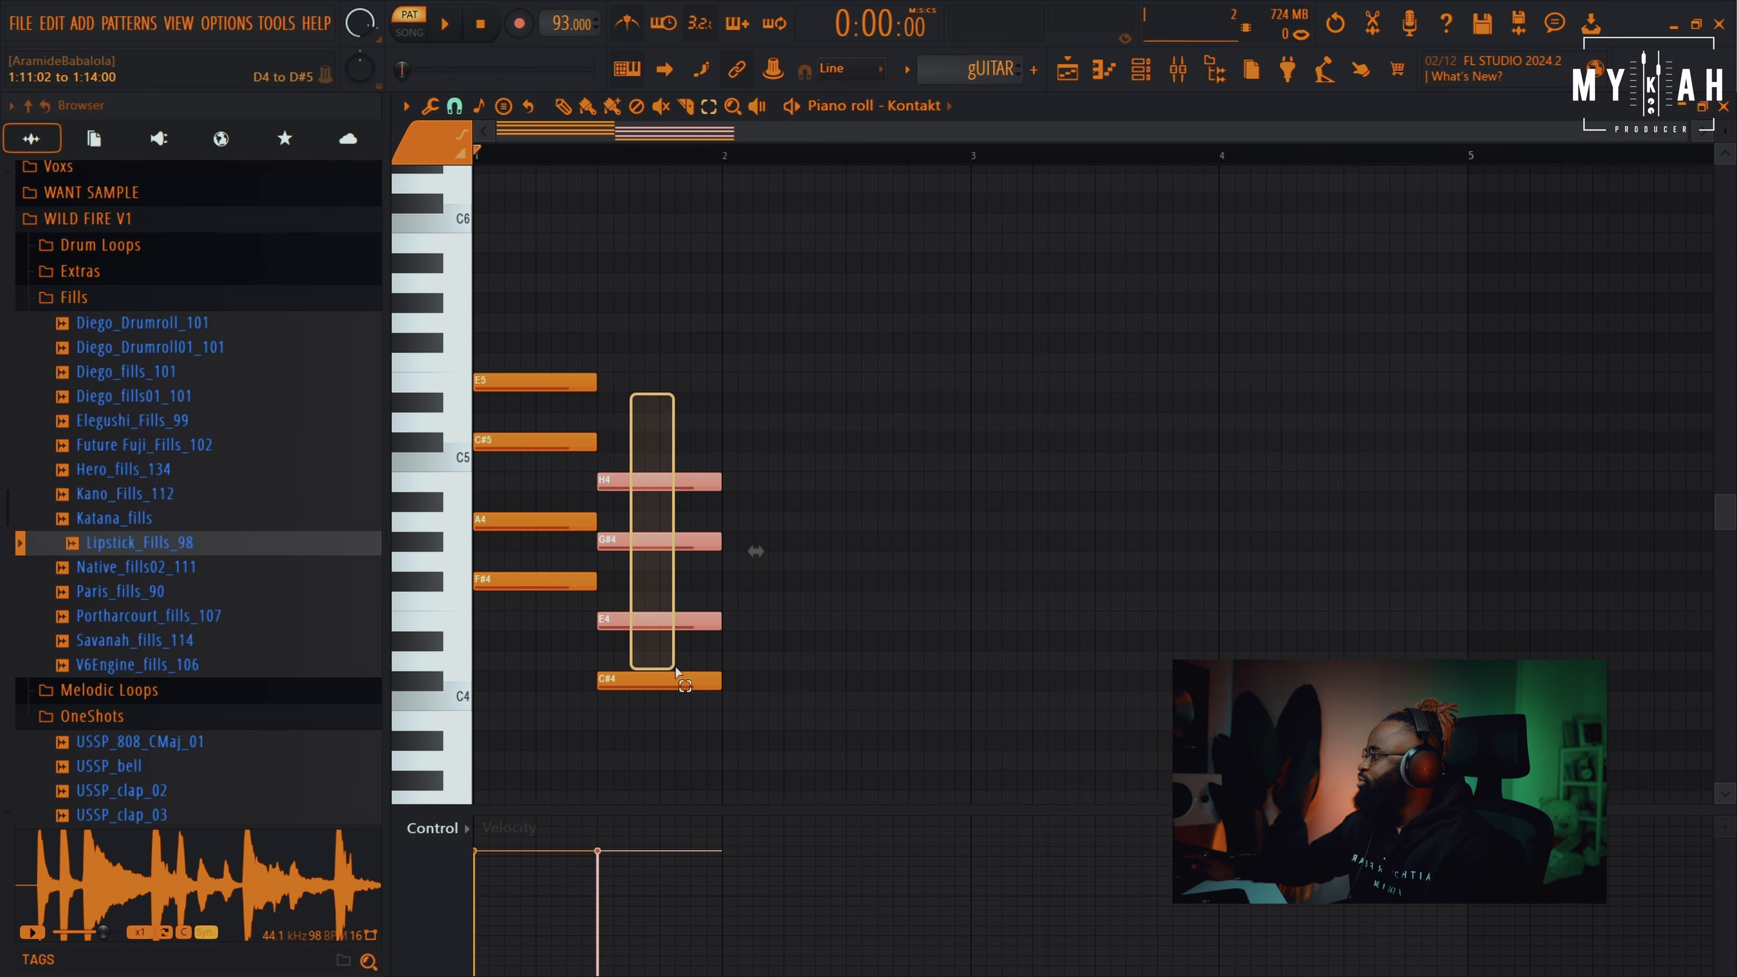
{"action": "key", "text": "ctrl+b"}
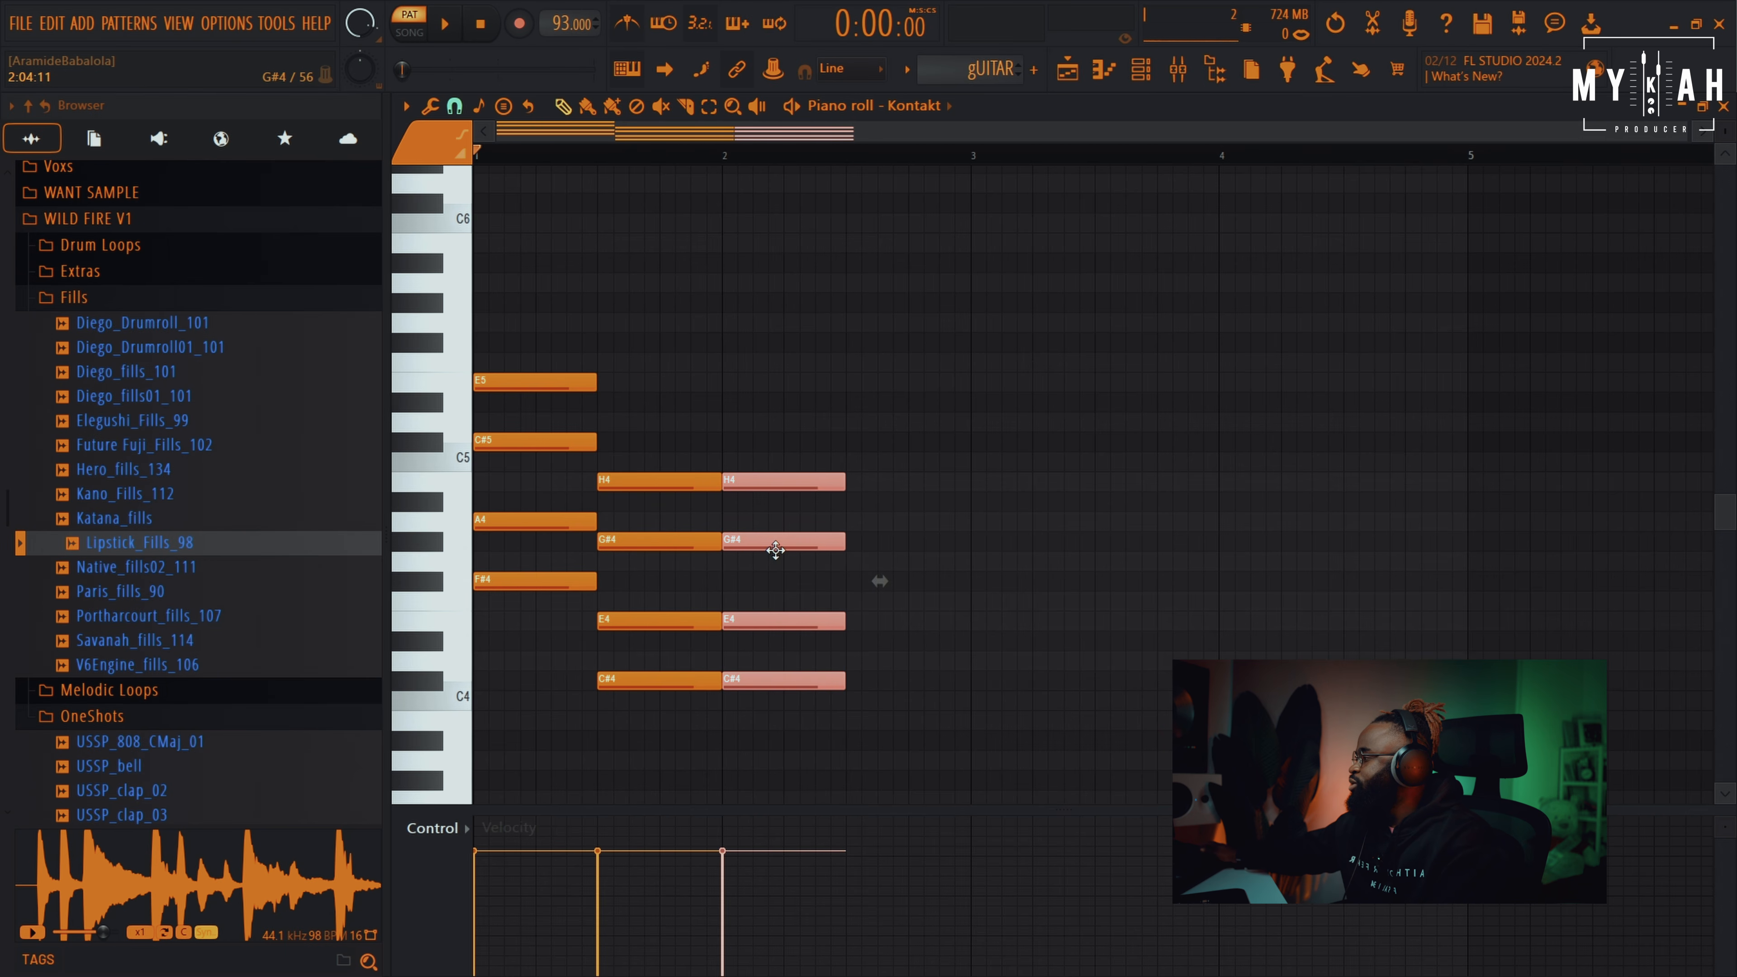
Copy the first chord to the third position and transpose it up two semitones
{"action": "left_click_drag", "start_coordinate": [502, 354], "coordinate": [537, 616]}
{"action": "left_click", "coordinate": [562, 105]}
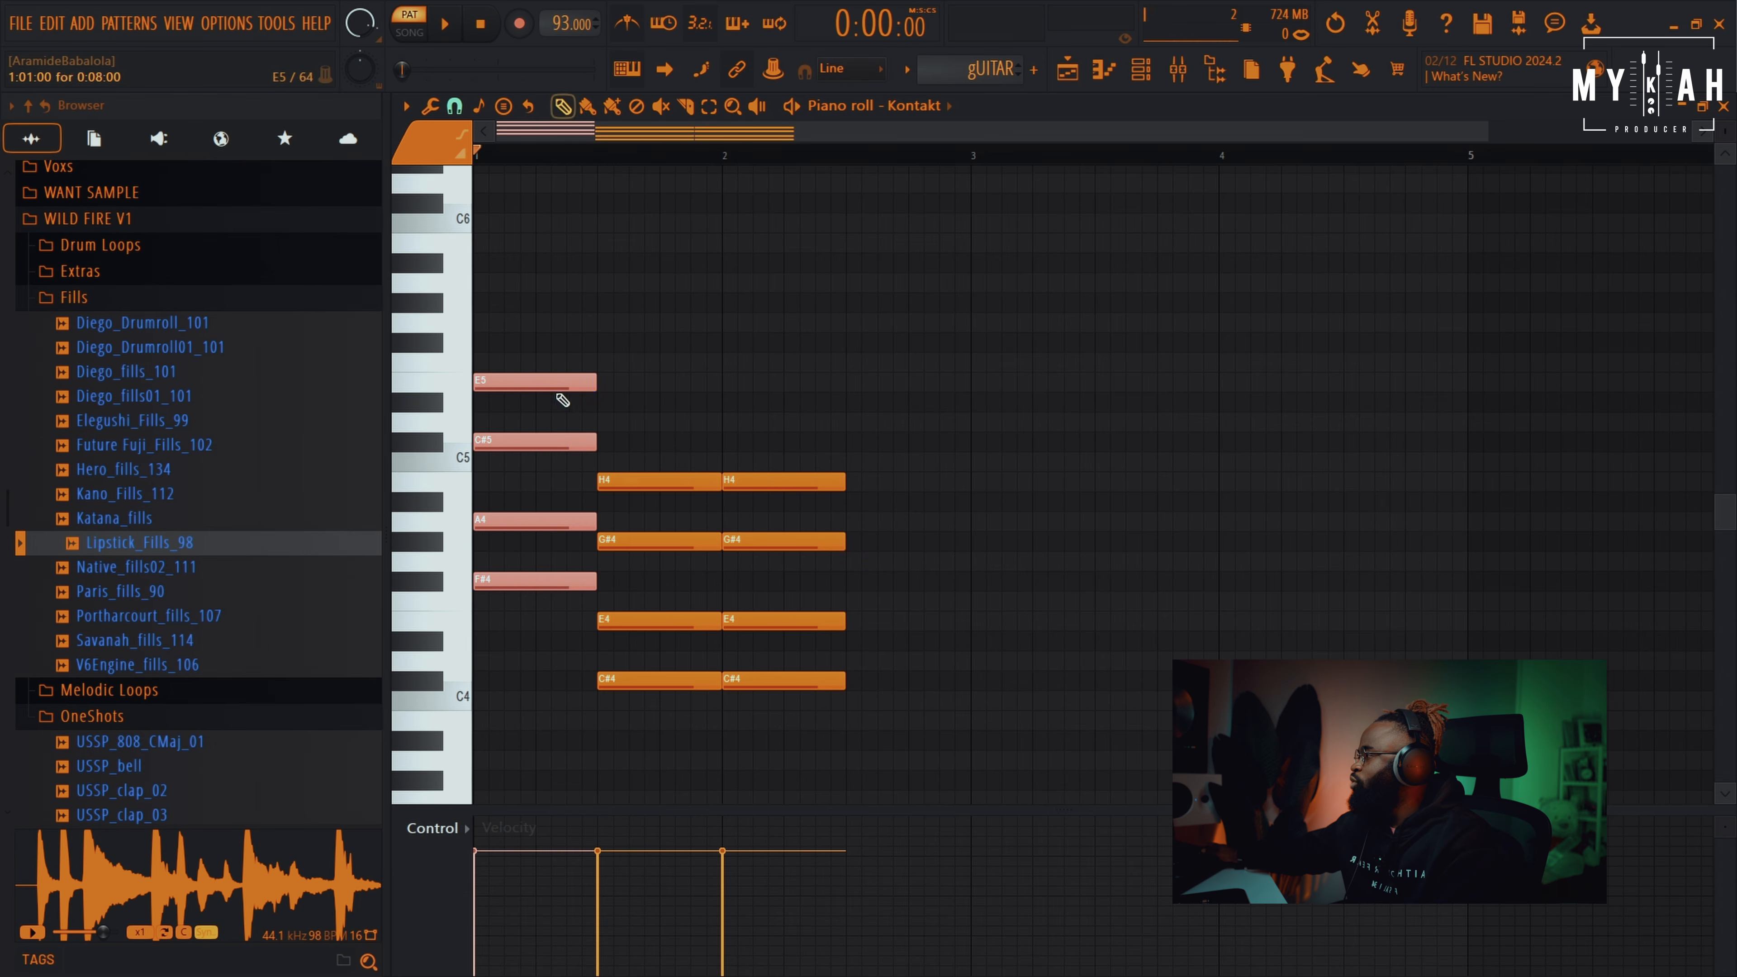
{"action": "left_click_drag", "start_coordinate": [543, 387], "coordinate": [913, 396]}
{"action": "key", "text": "space"}
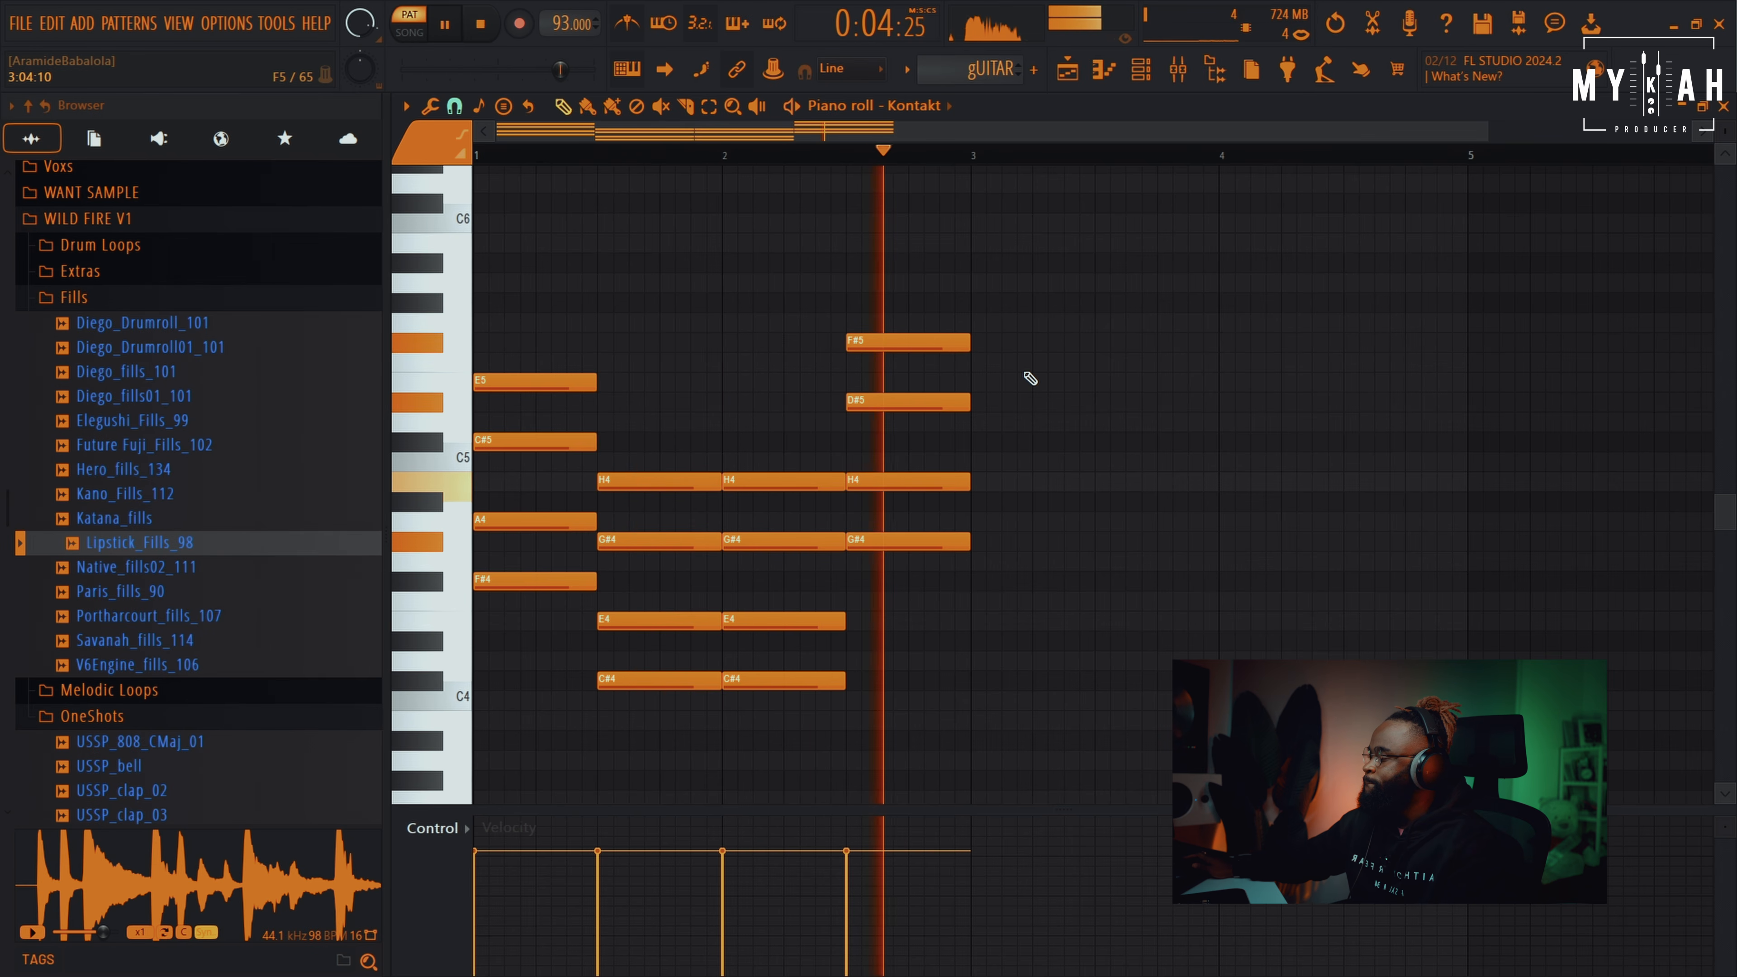
{"action": "key", "text": "space"}
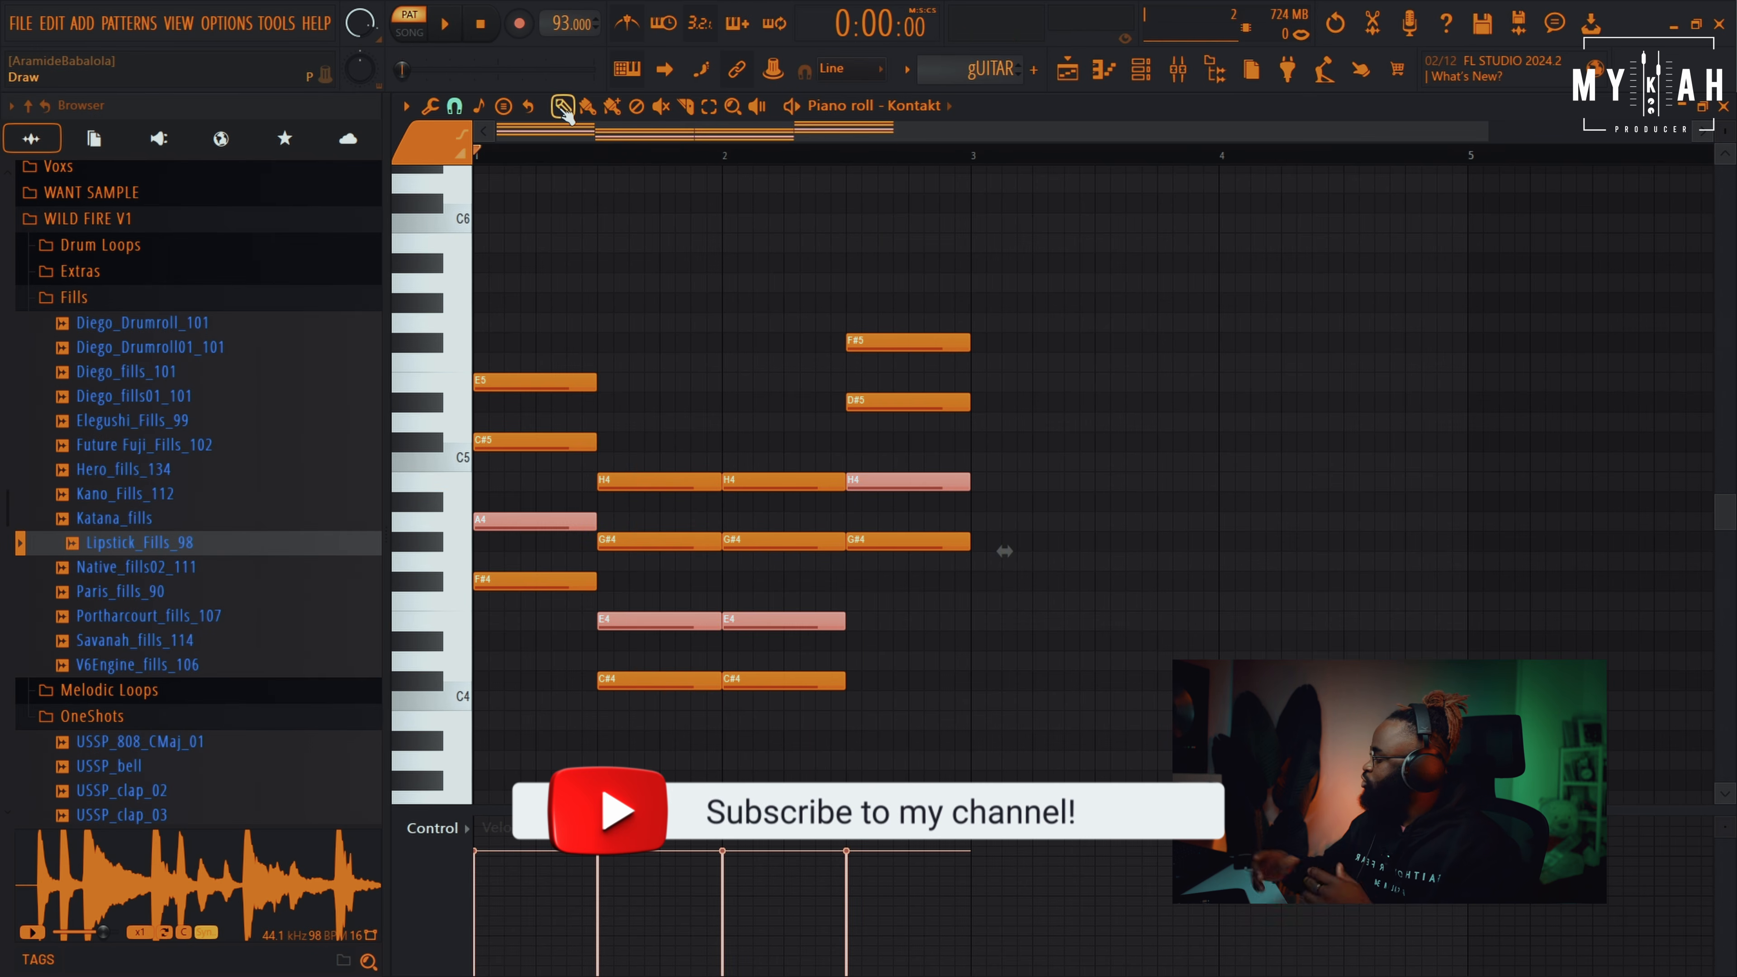
Raise the selected A, H and E notes one octave and play the progression back
{"action": "key", "text": "ctrl+Up"}
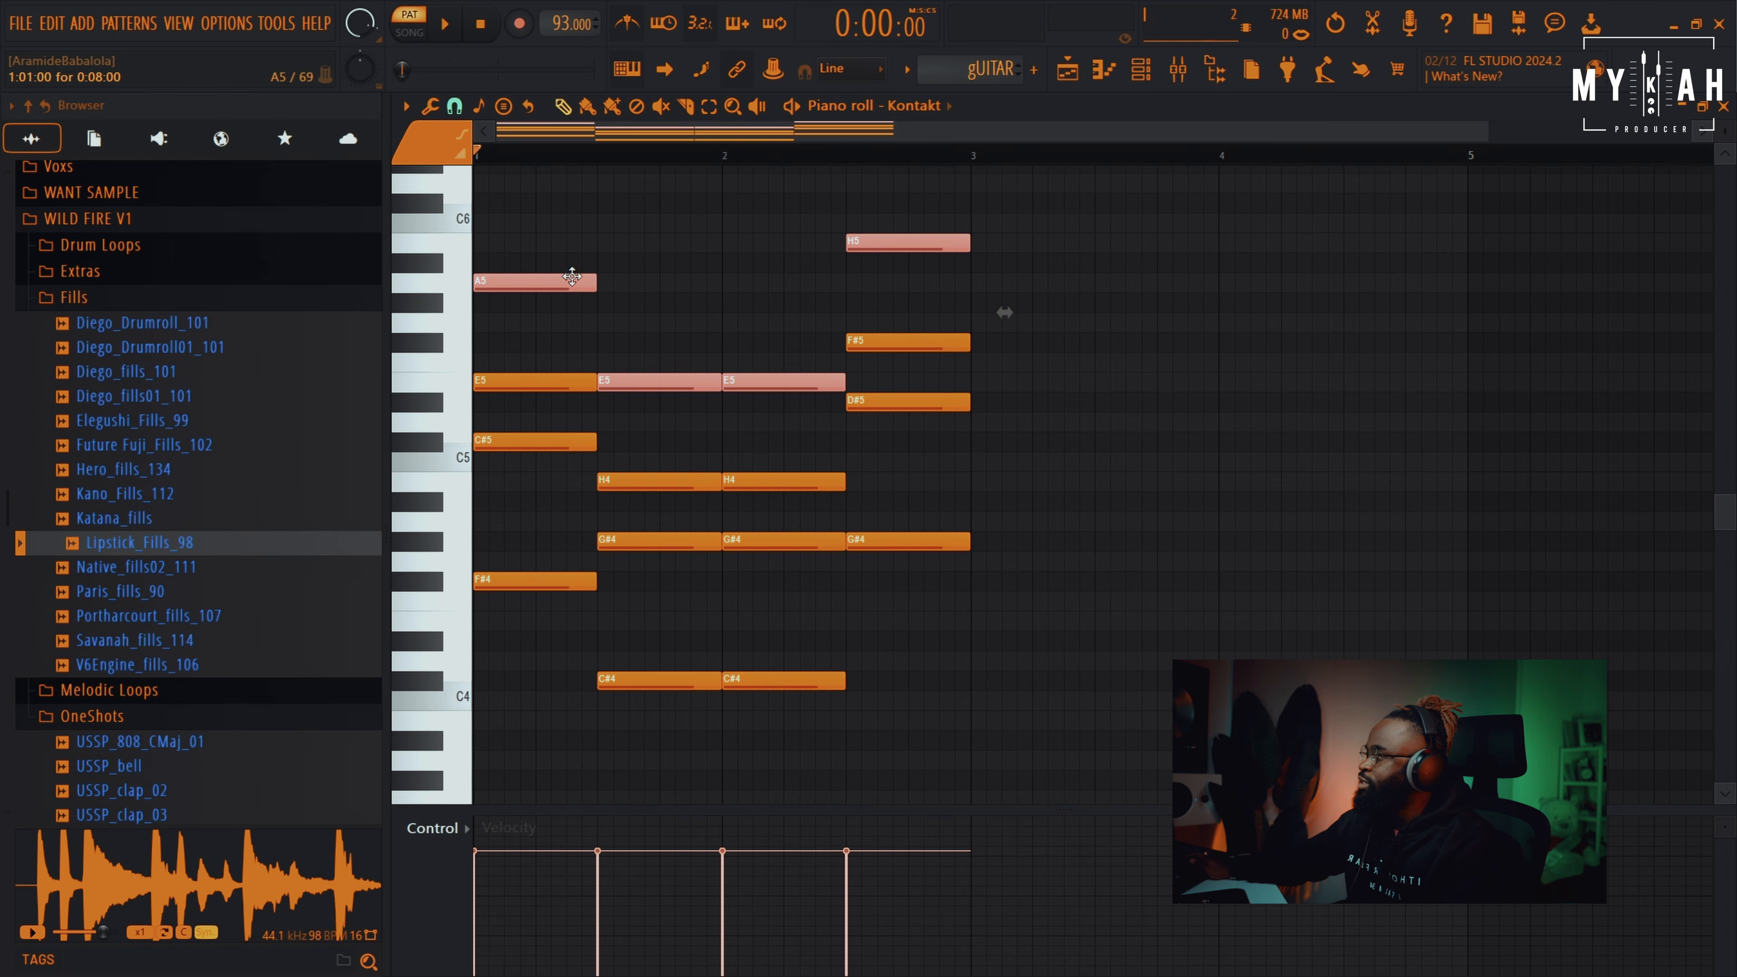
{"action": "key", "text": "space"}
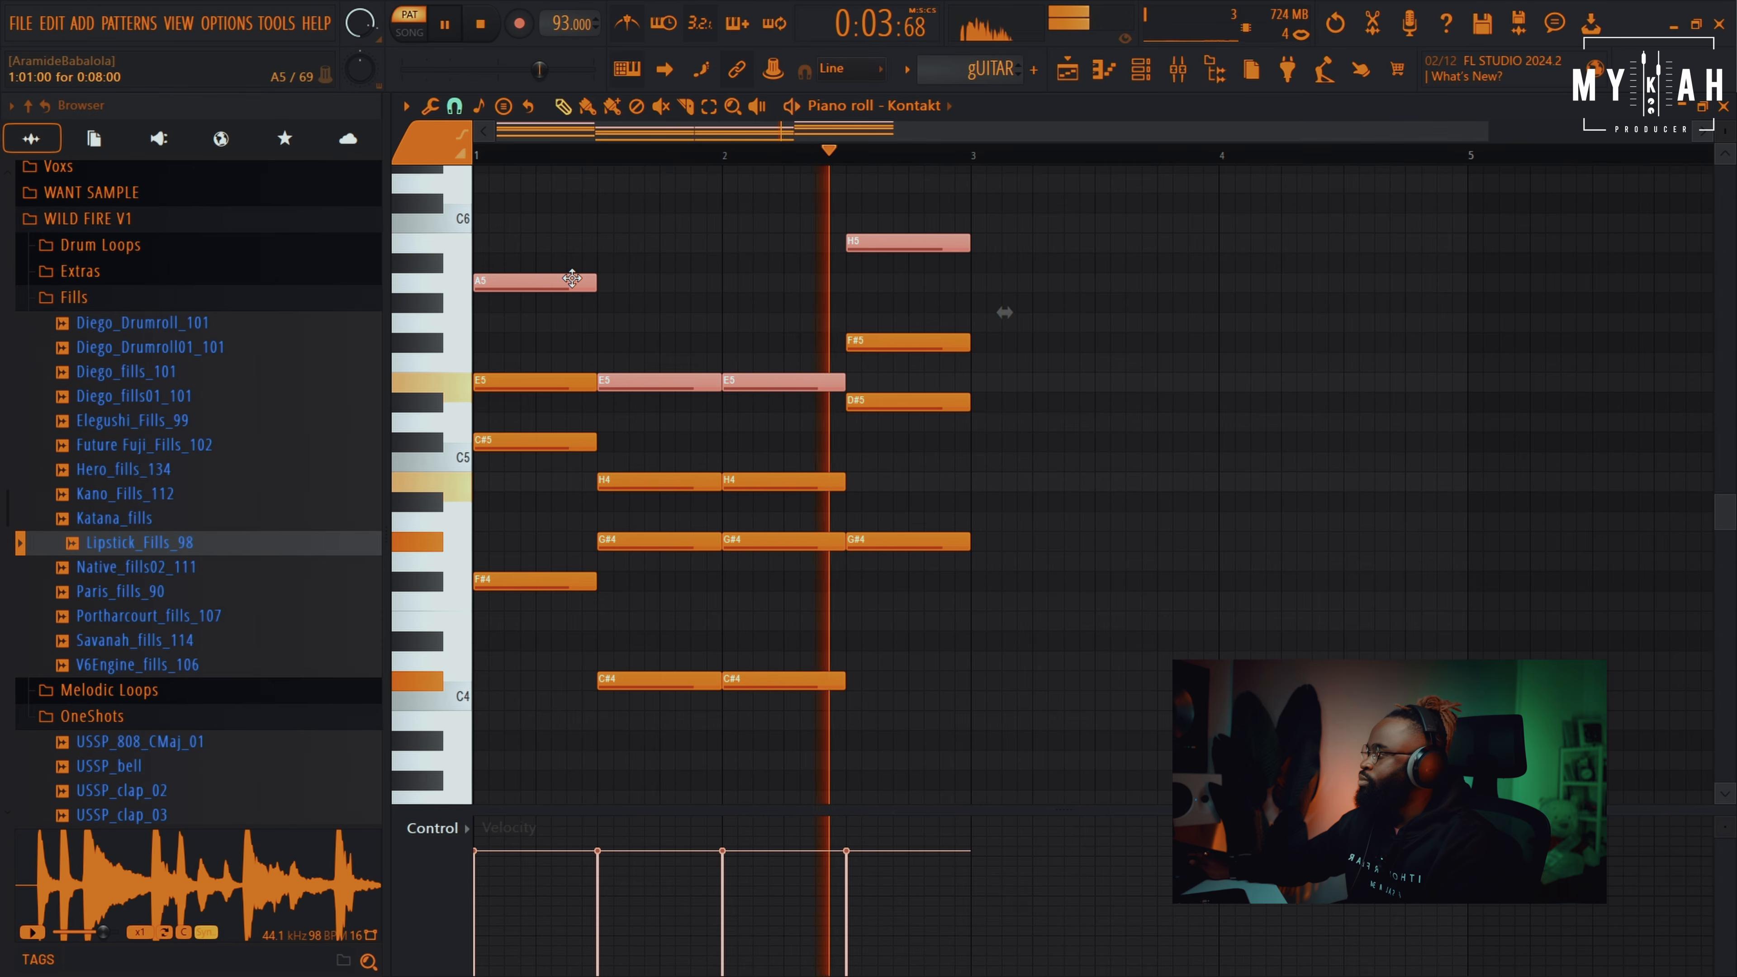
{"action": "key", "text": "space"}
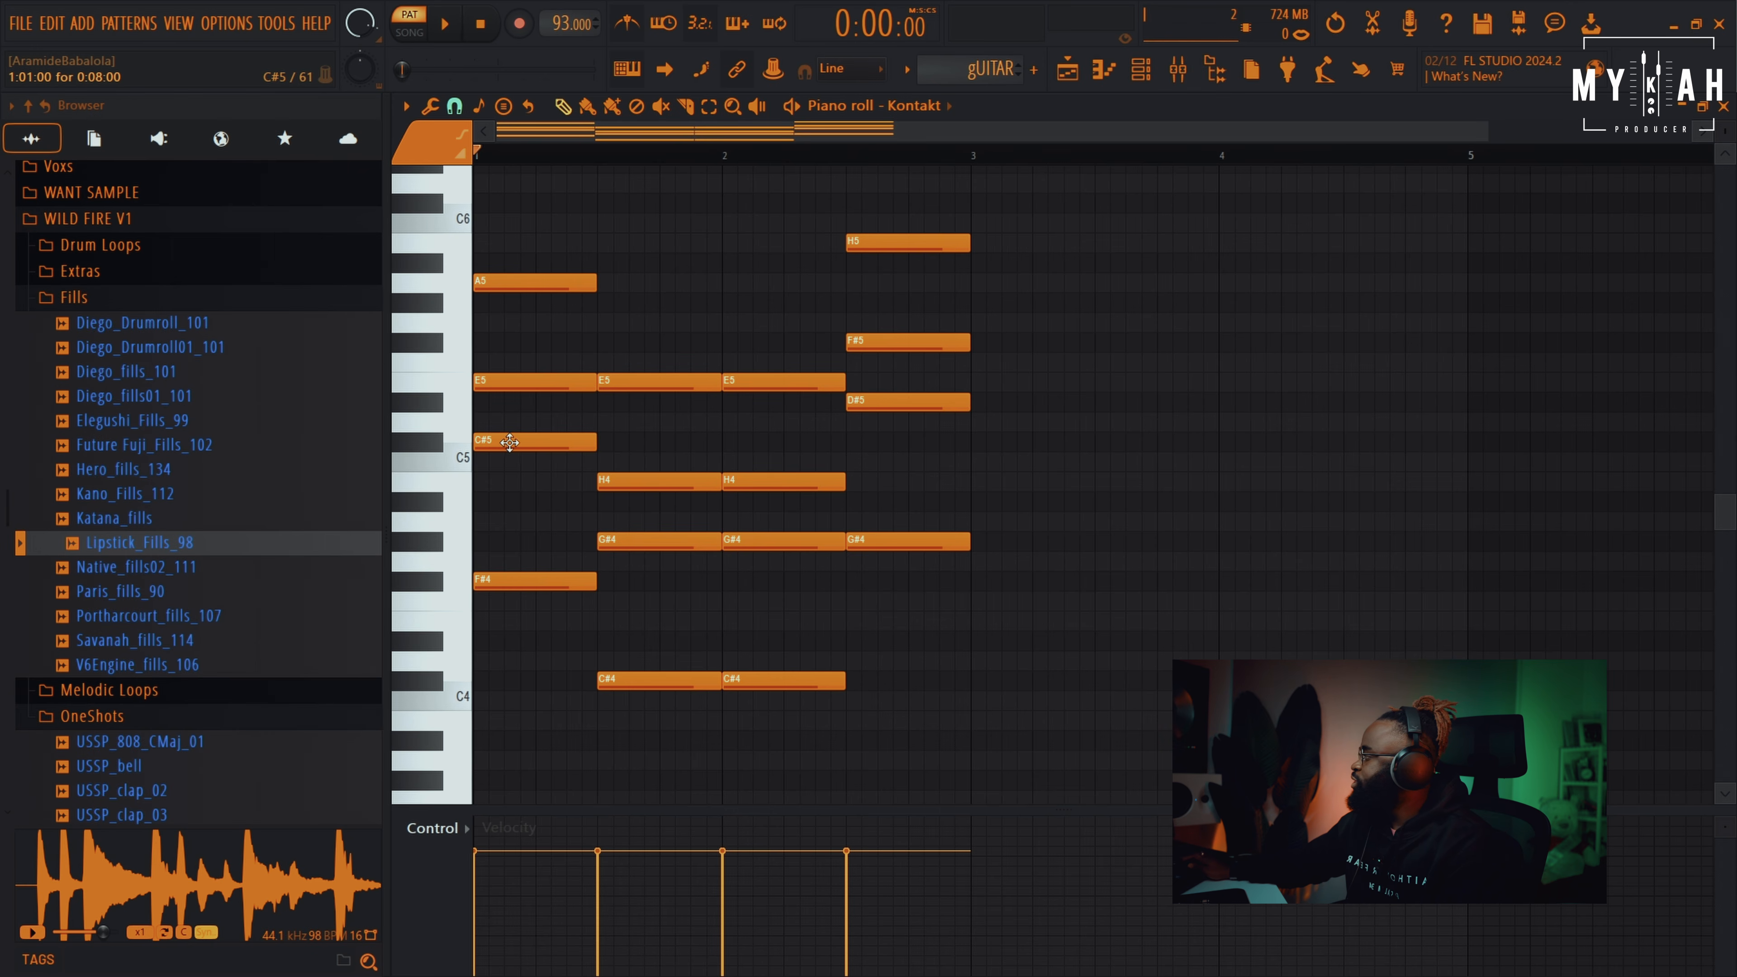
Stagger the first chord by delaying the C#5 and A5 and shortening the E5
{"action": "left_click_drag", "start_coordinate": [508, 443], "coordinate": [523, 443]}
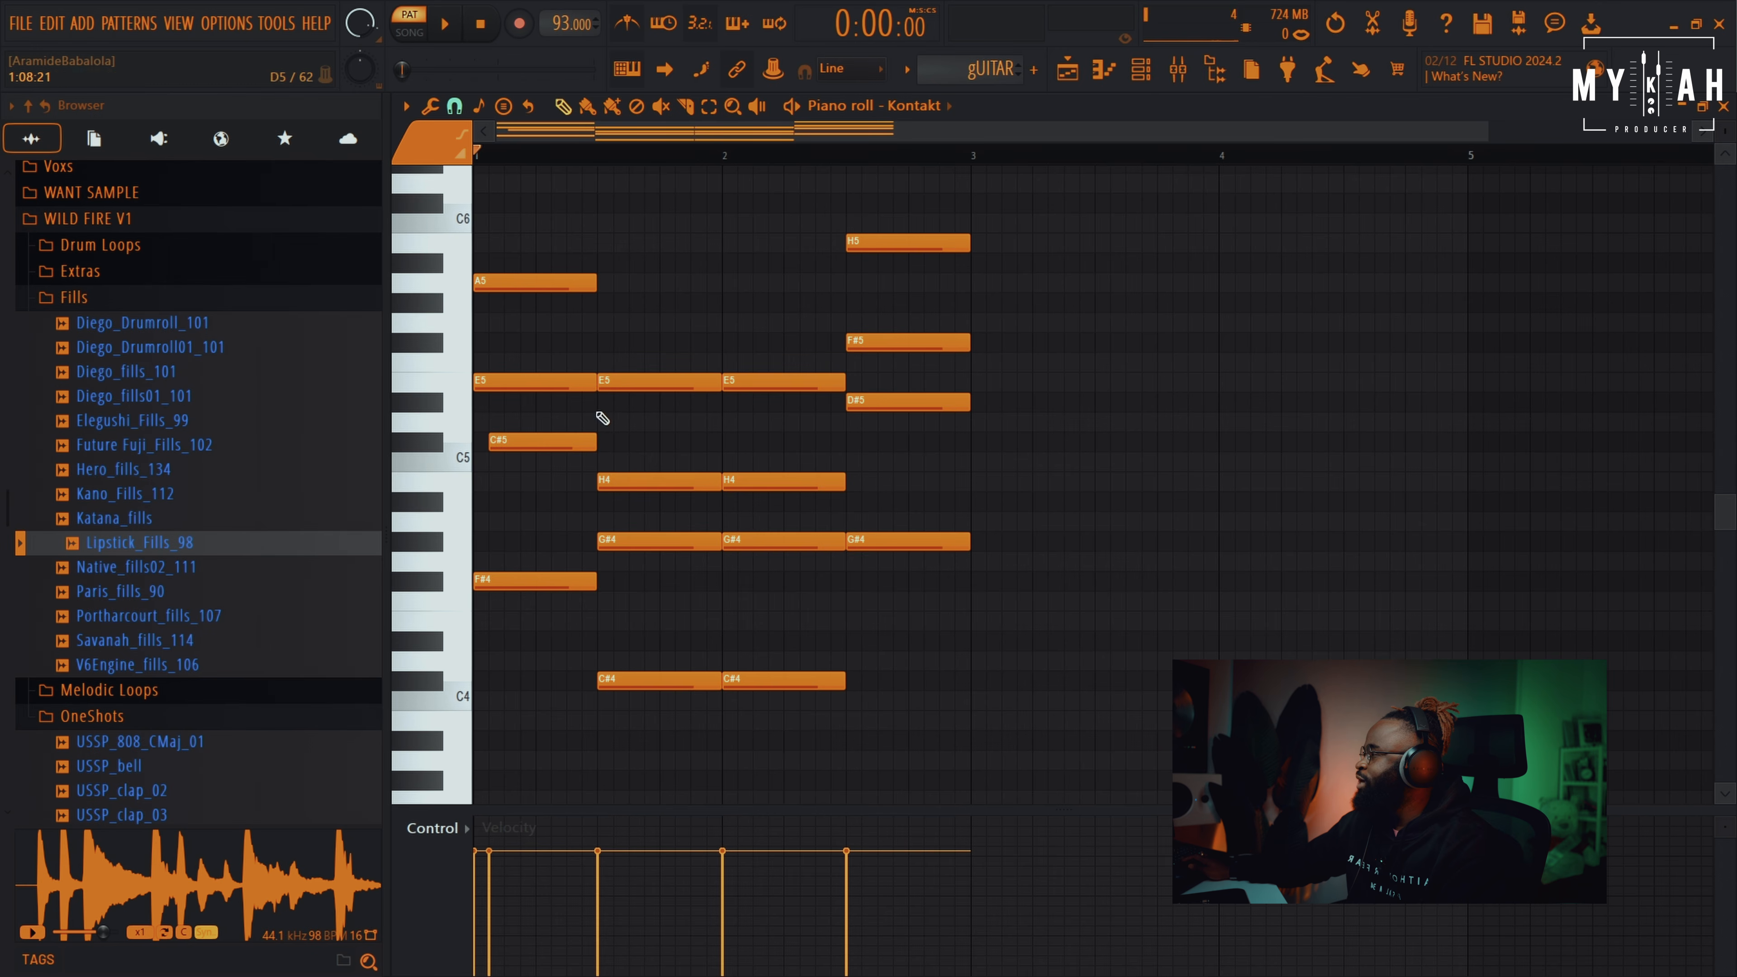
{"action": "left_click_drag", "start_coordinate": [592, 383], "coordinate": [538, 384]}
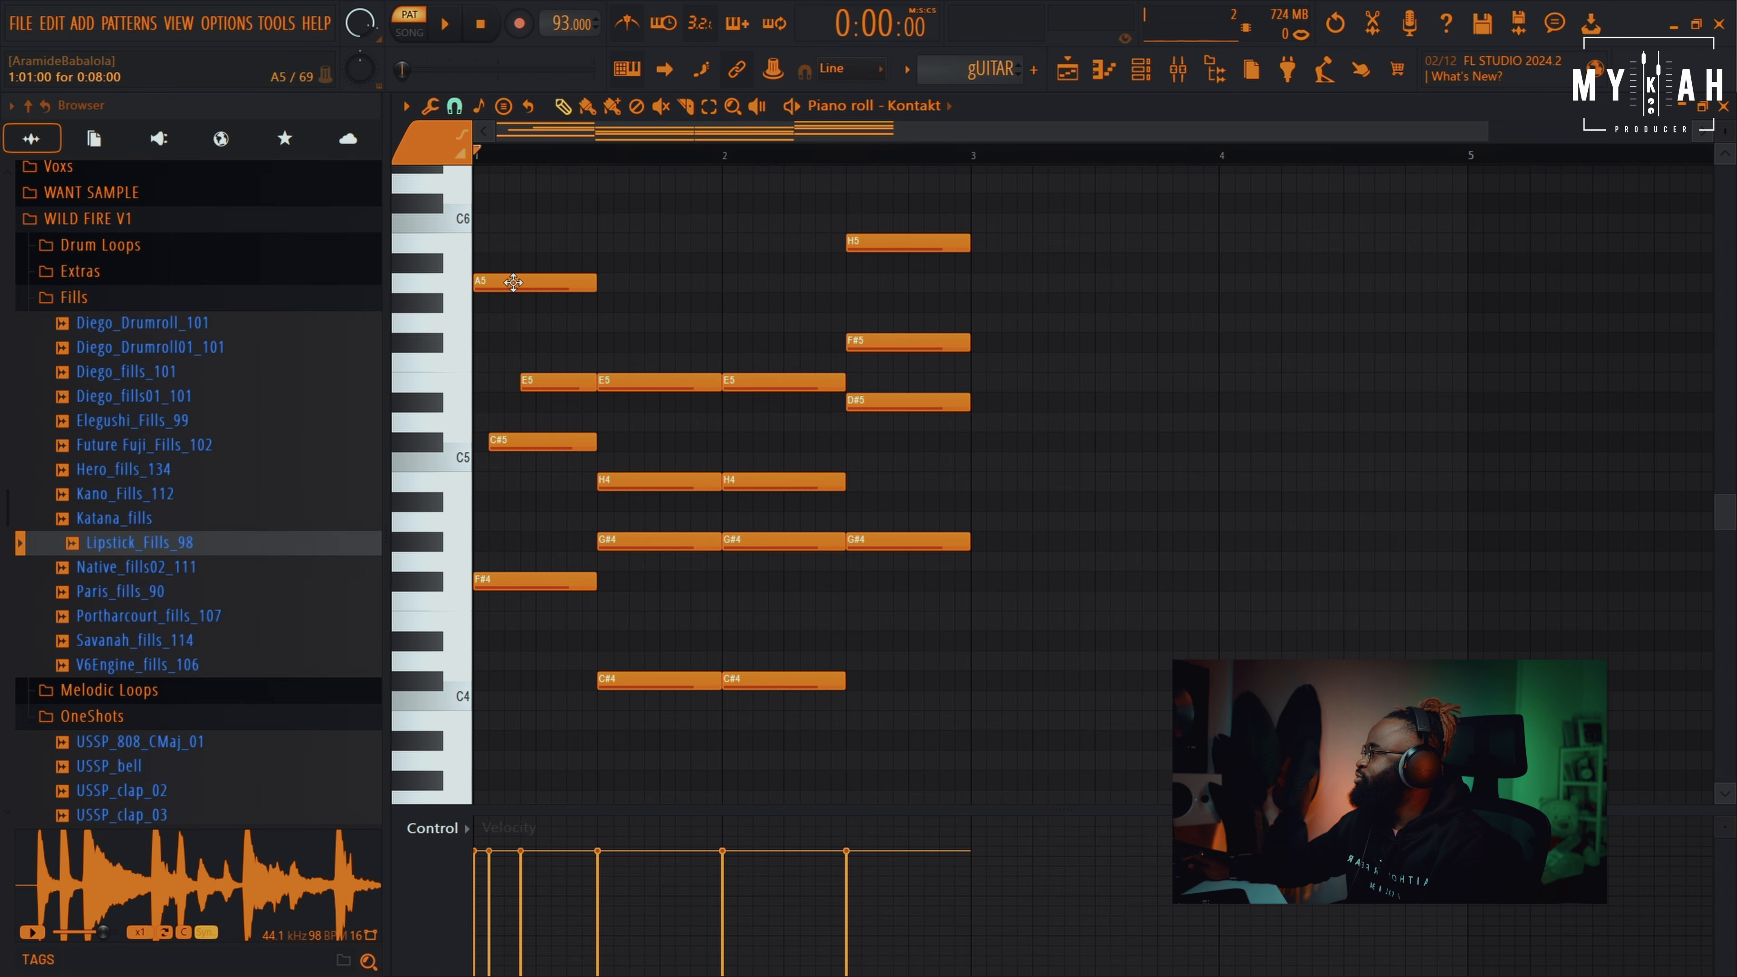
{"action": "left_click_drag", "start_coordinate": [513, 282], "coordinate": [592, 290]}
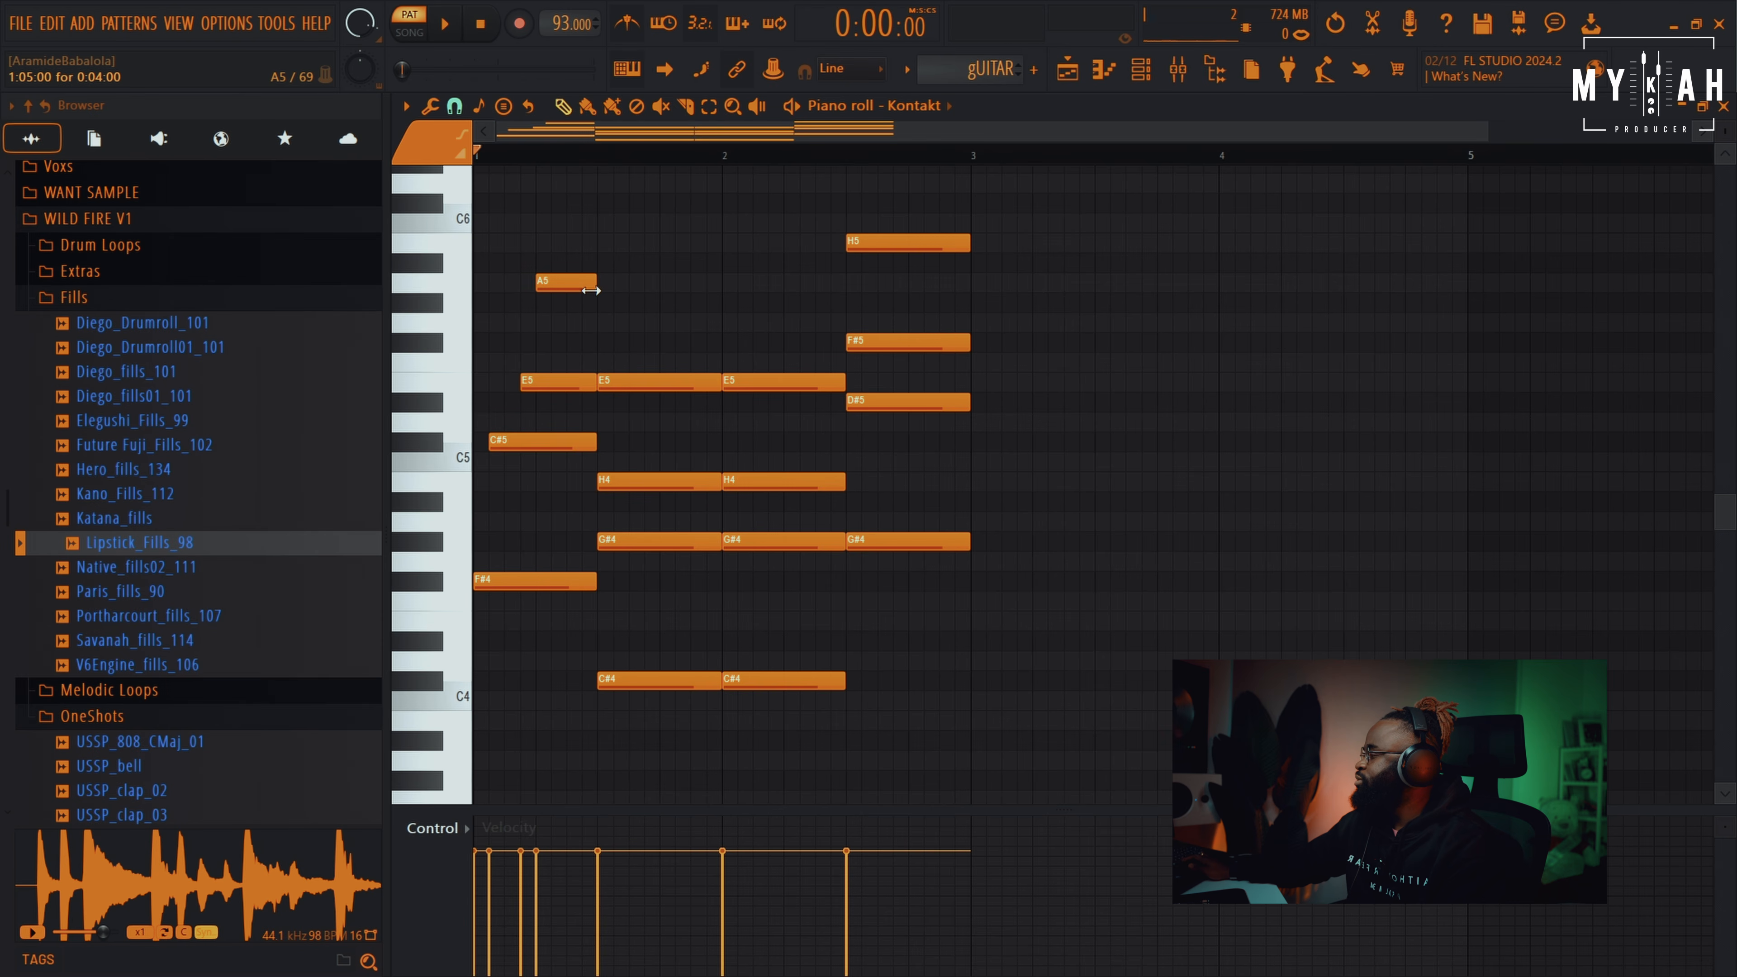
{"action": "key", "text": "space"}
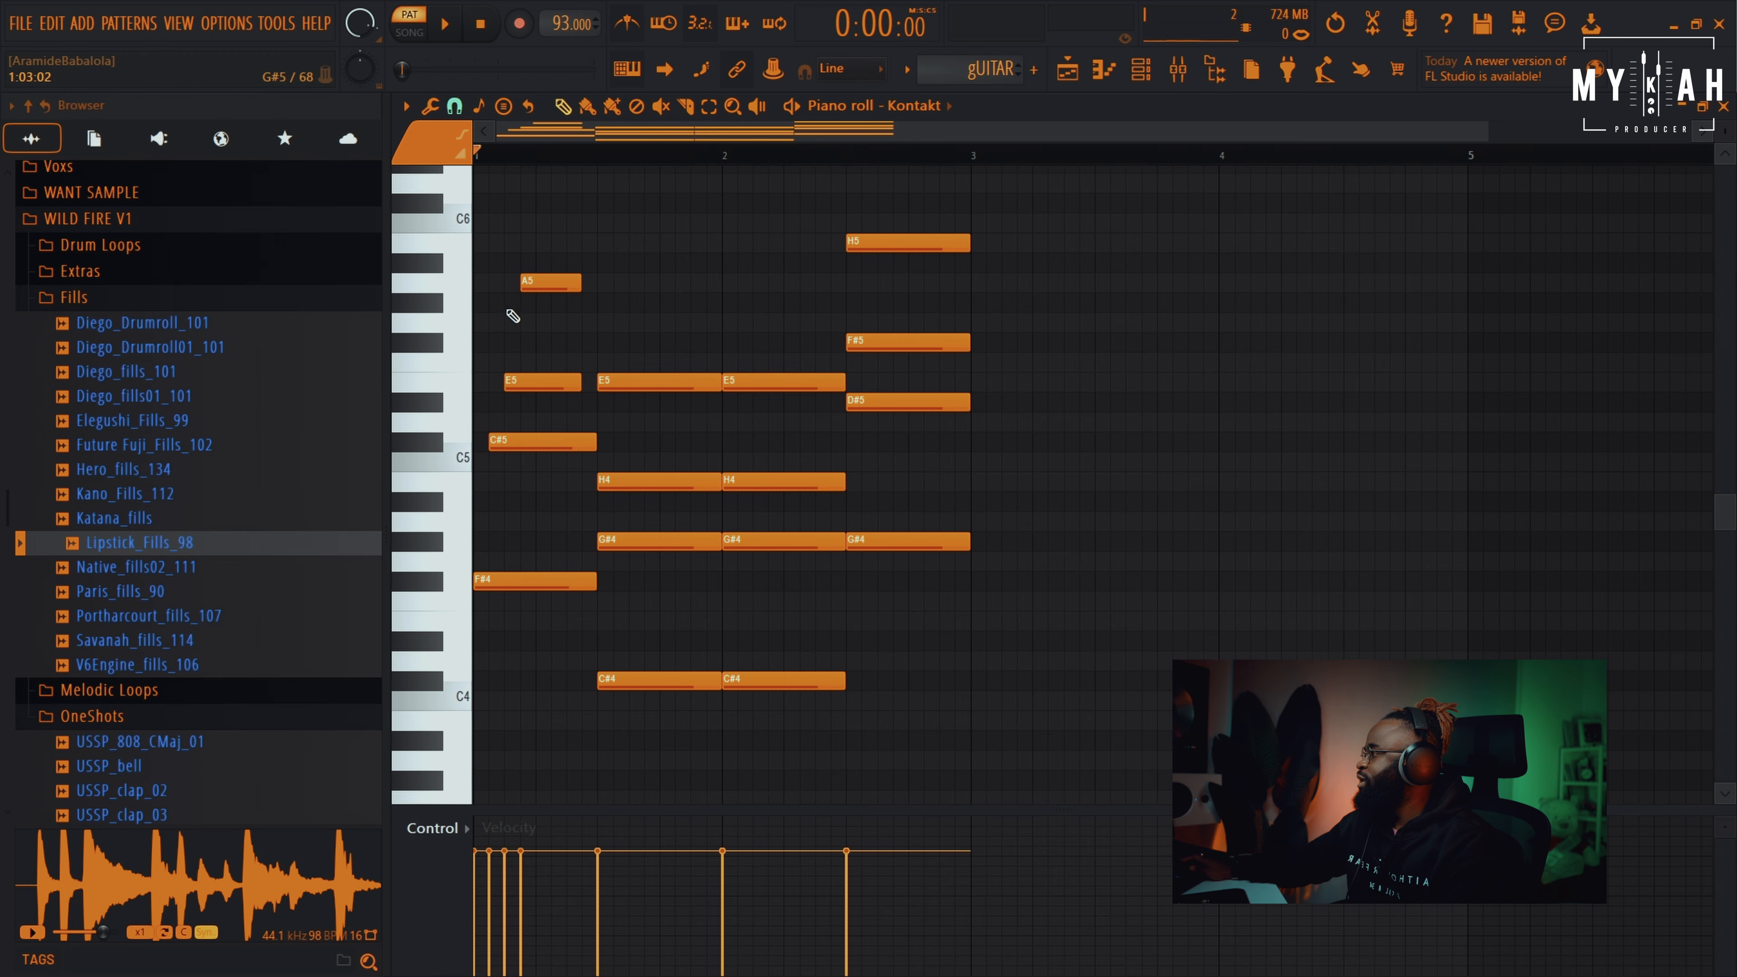
Add two short G5 grace notes around the A5
{"action": "left_click", "coordinate": [521, 302]}
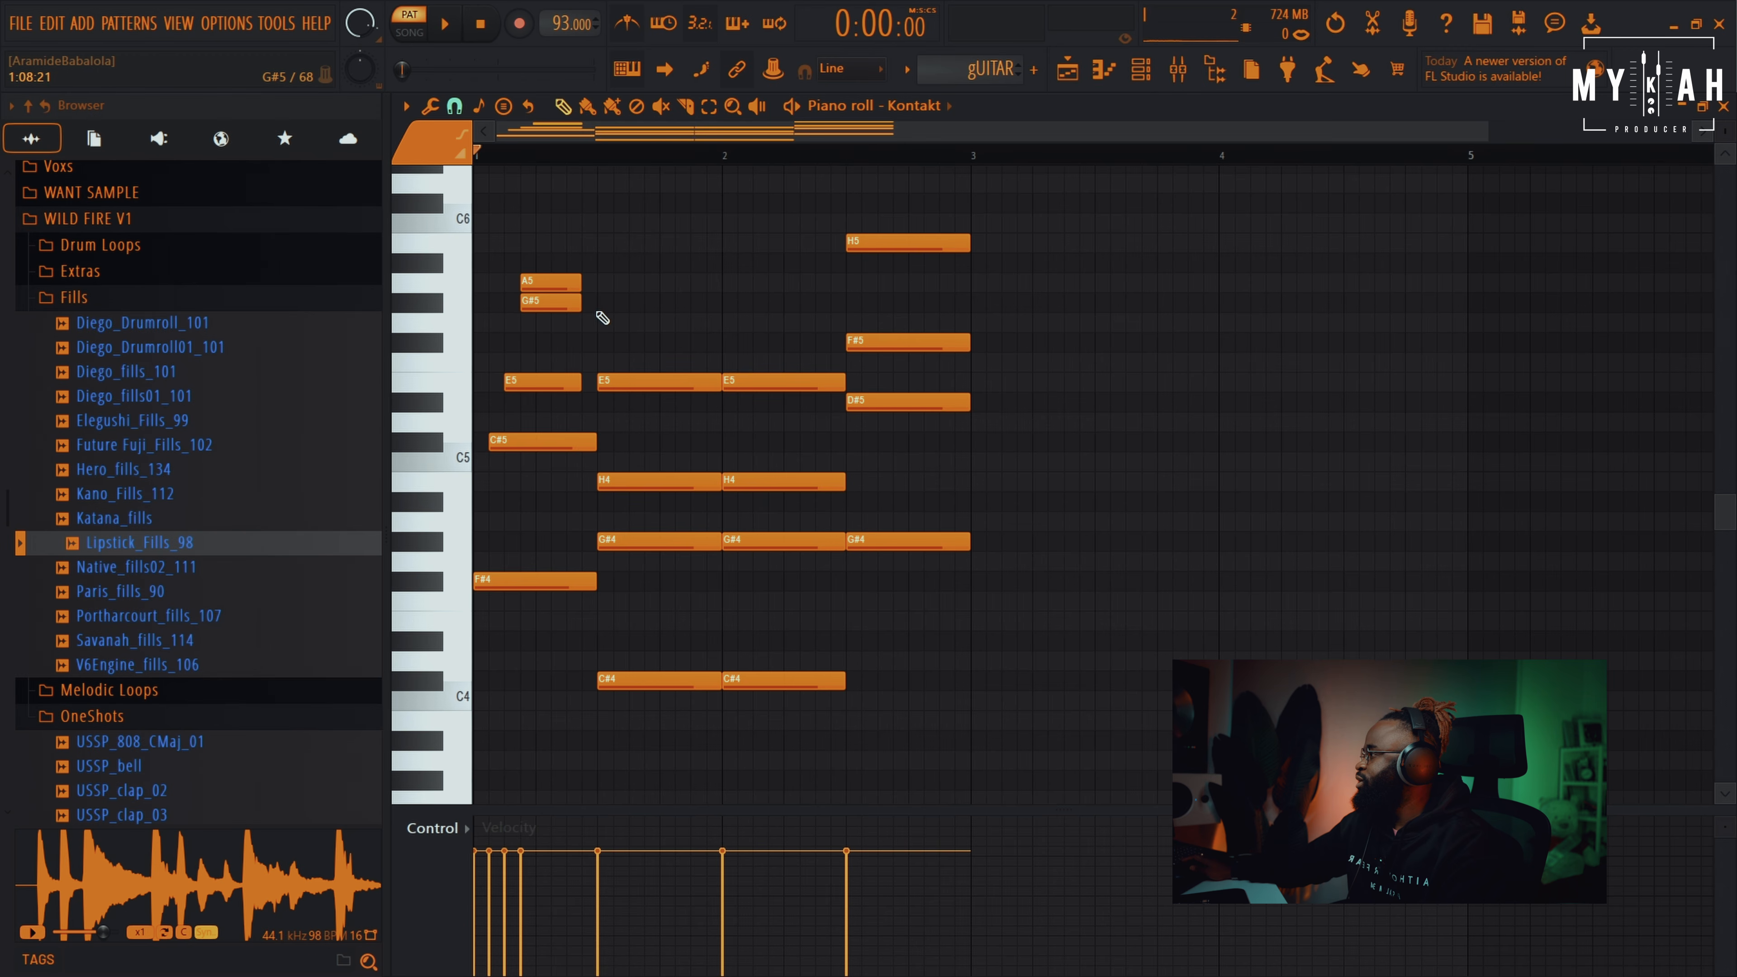
{"action": "left_click_drag", "start_coordinate": [581, 301], "coordinate": [545, 295]}
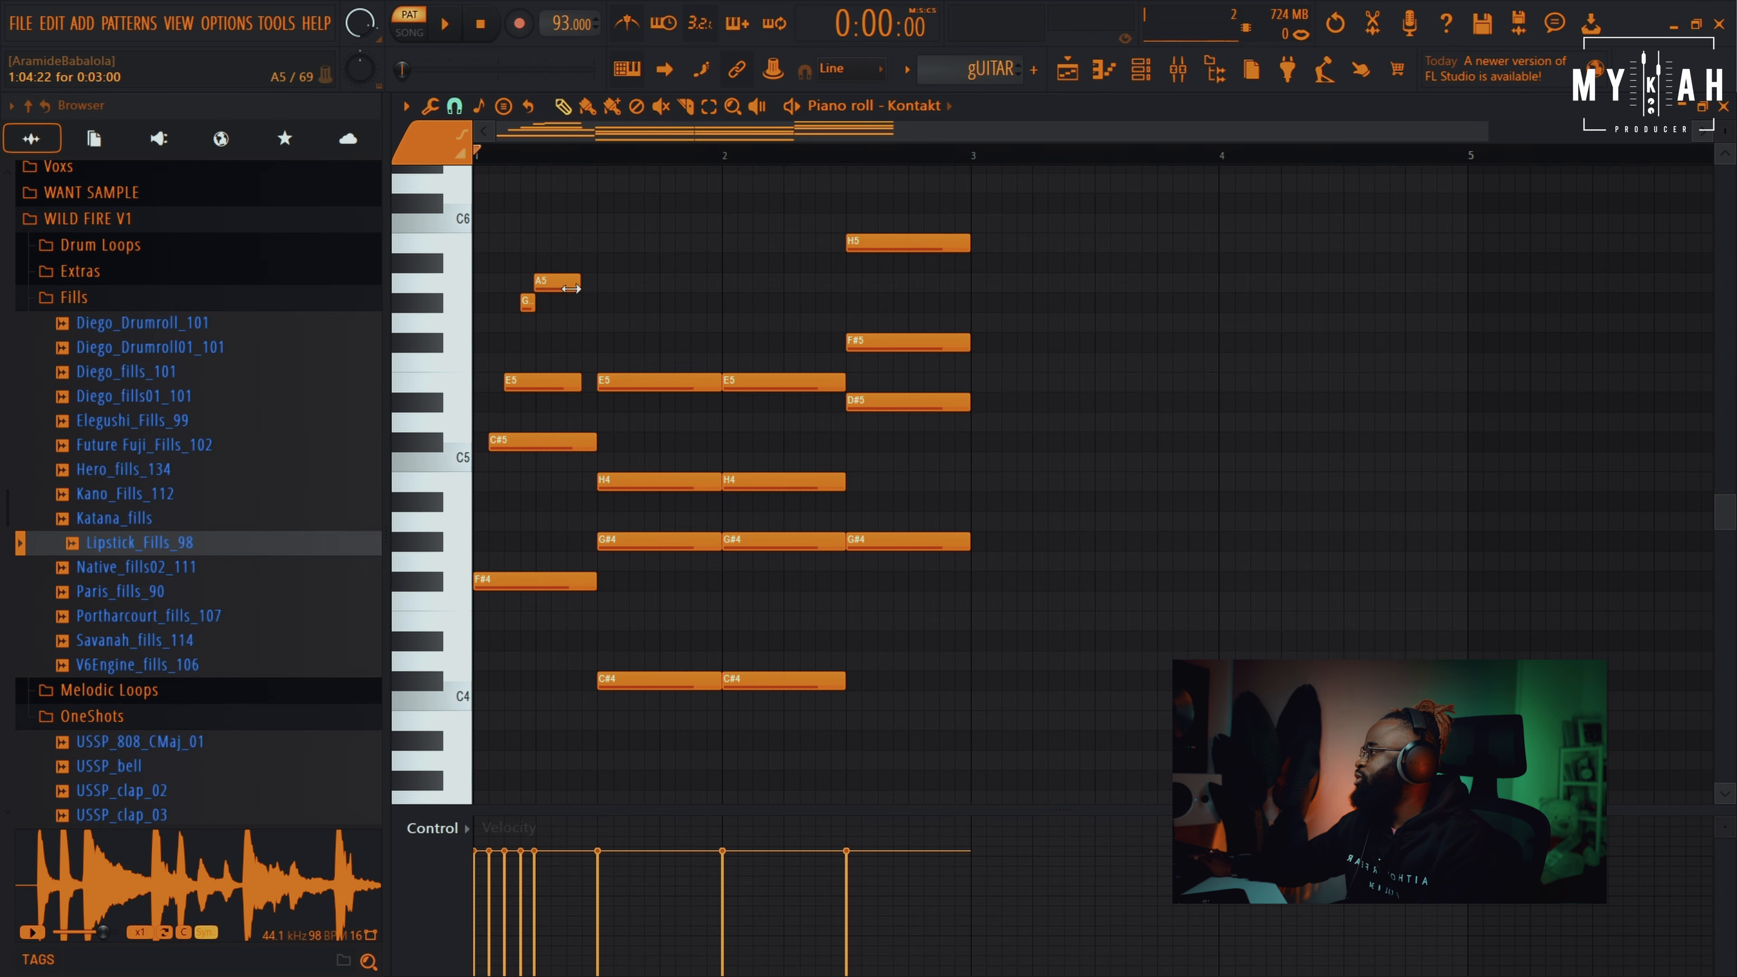
{"action": "key", "text": "space"}
{"action": "left_click", "coordinate": [559, 304]}
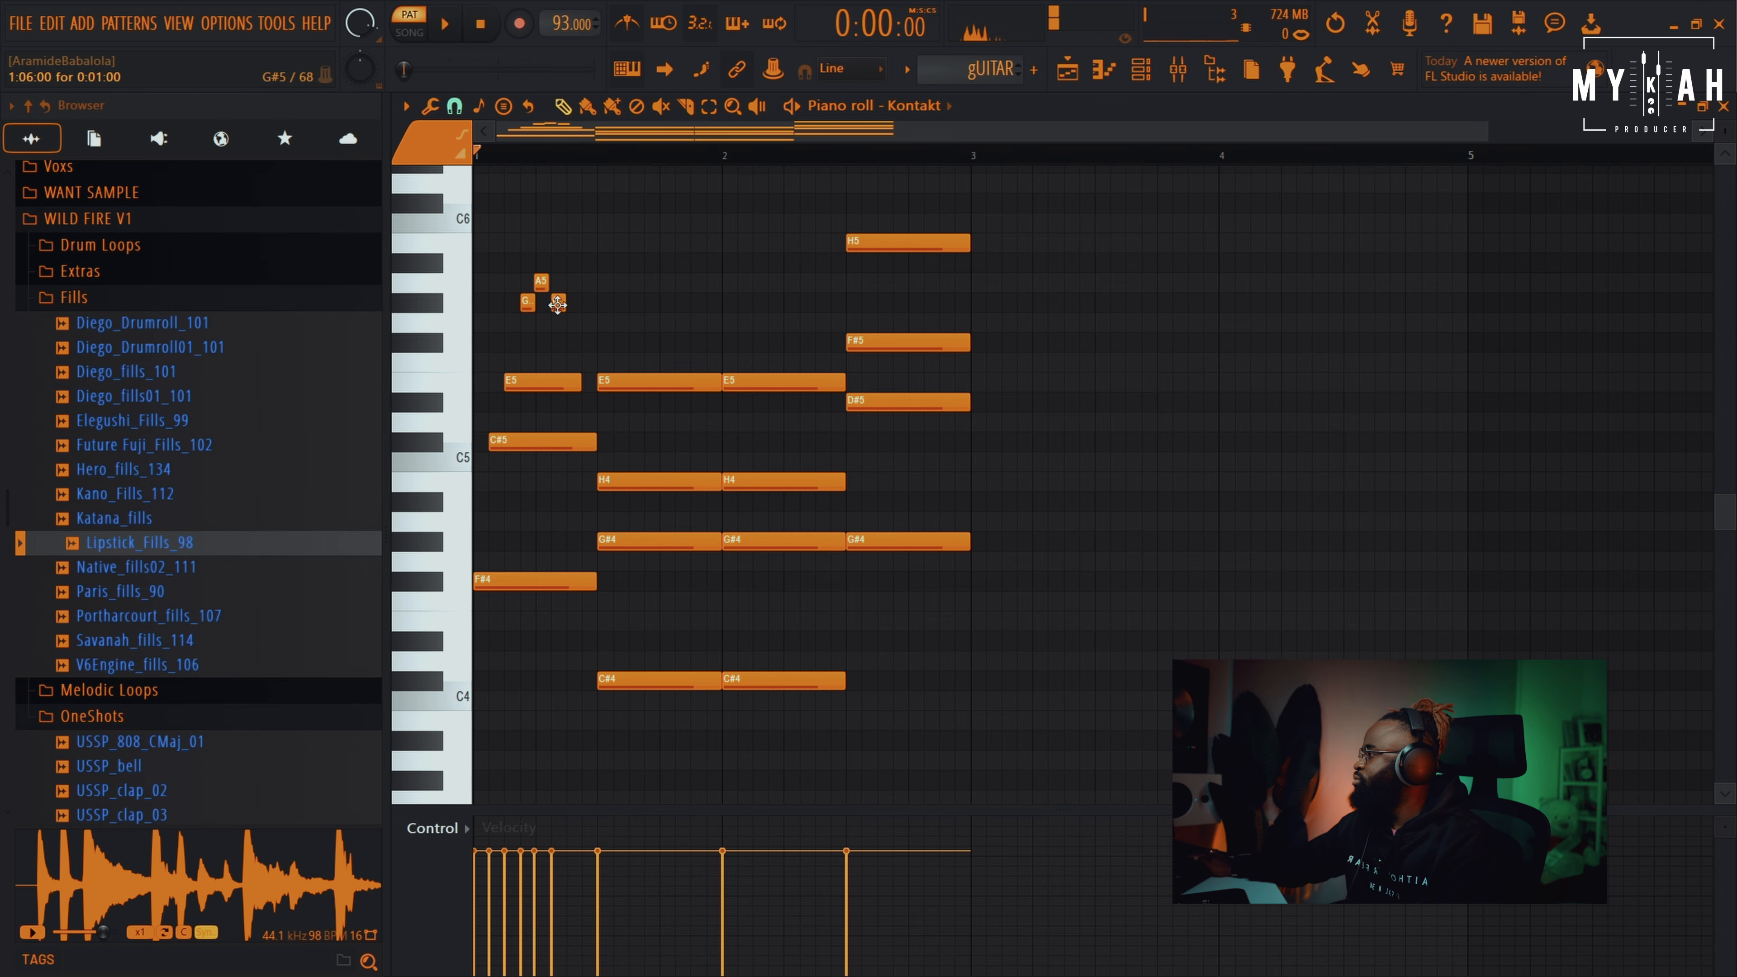
Shorten the first E5 further and add a short E5 repeat after it
{"action": "left_click_drag", "start_coordinate": [577, 384], "coordinate": [555, 388]}
{"action": "key", "text": "space"}
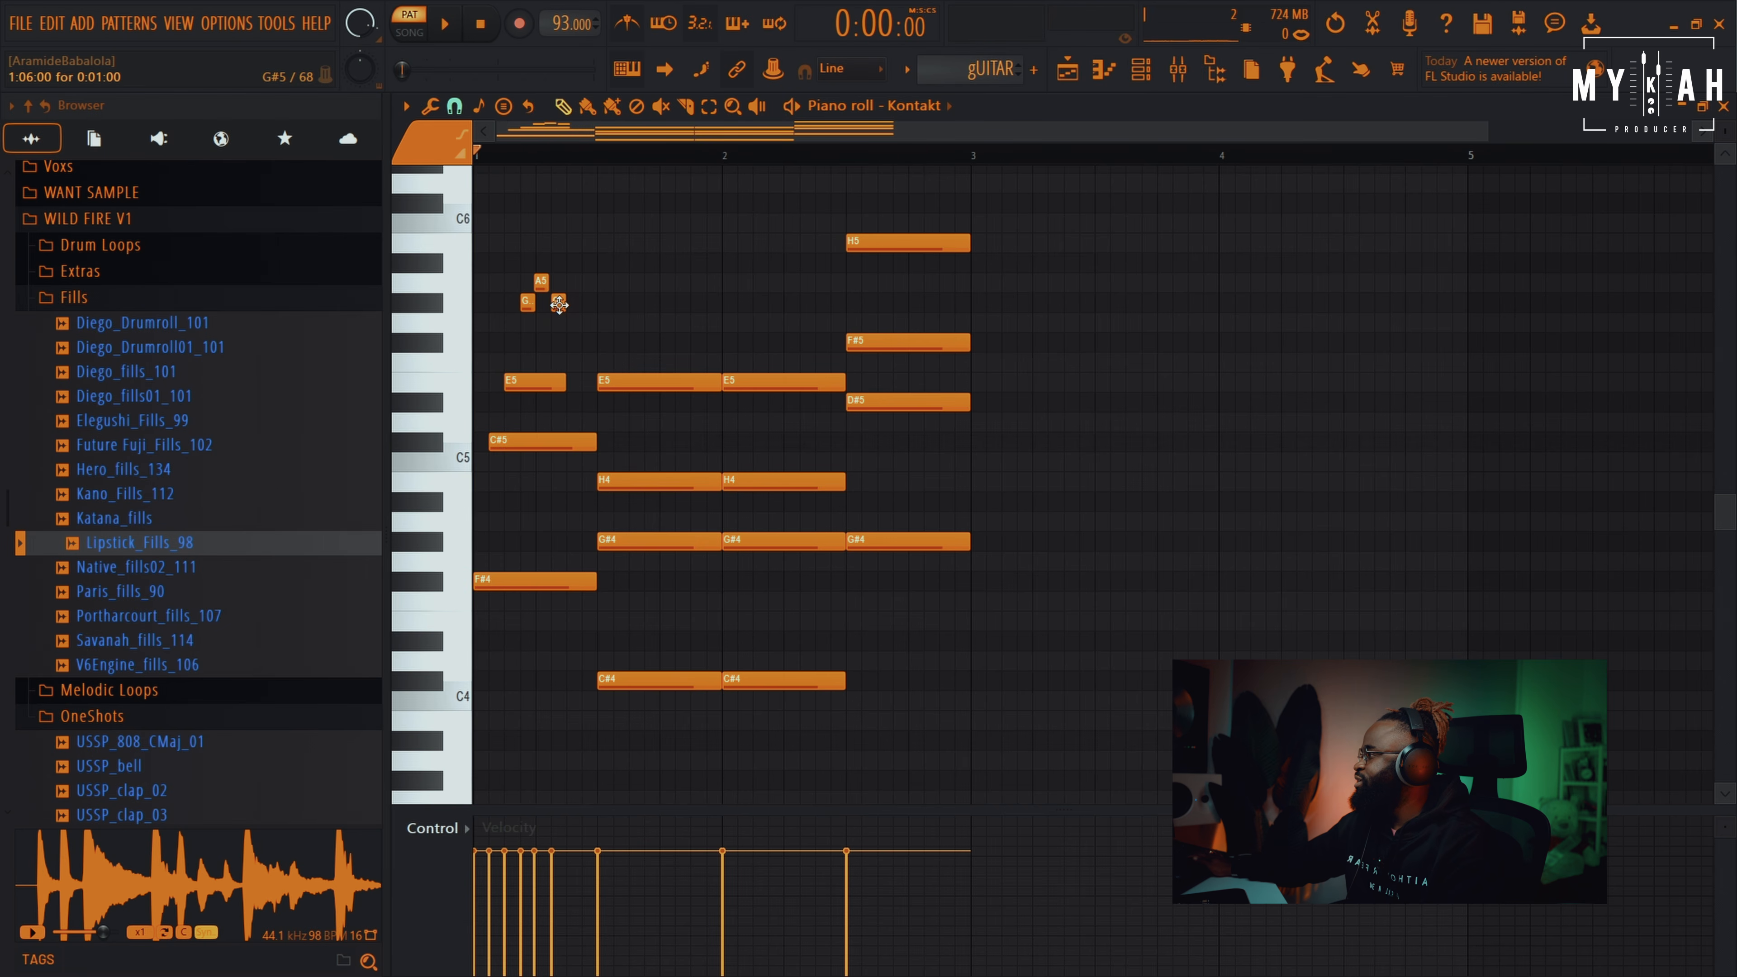
{"action": "left_click", "coordinate": [576, 383]}
{"action": "key", "text": "space"}
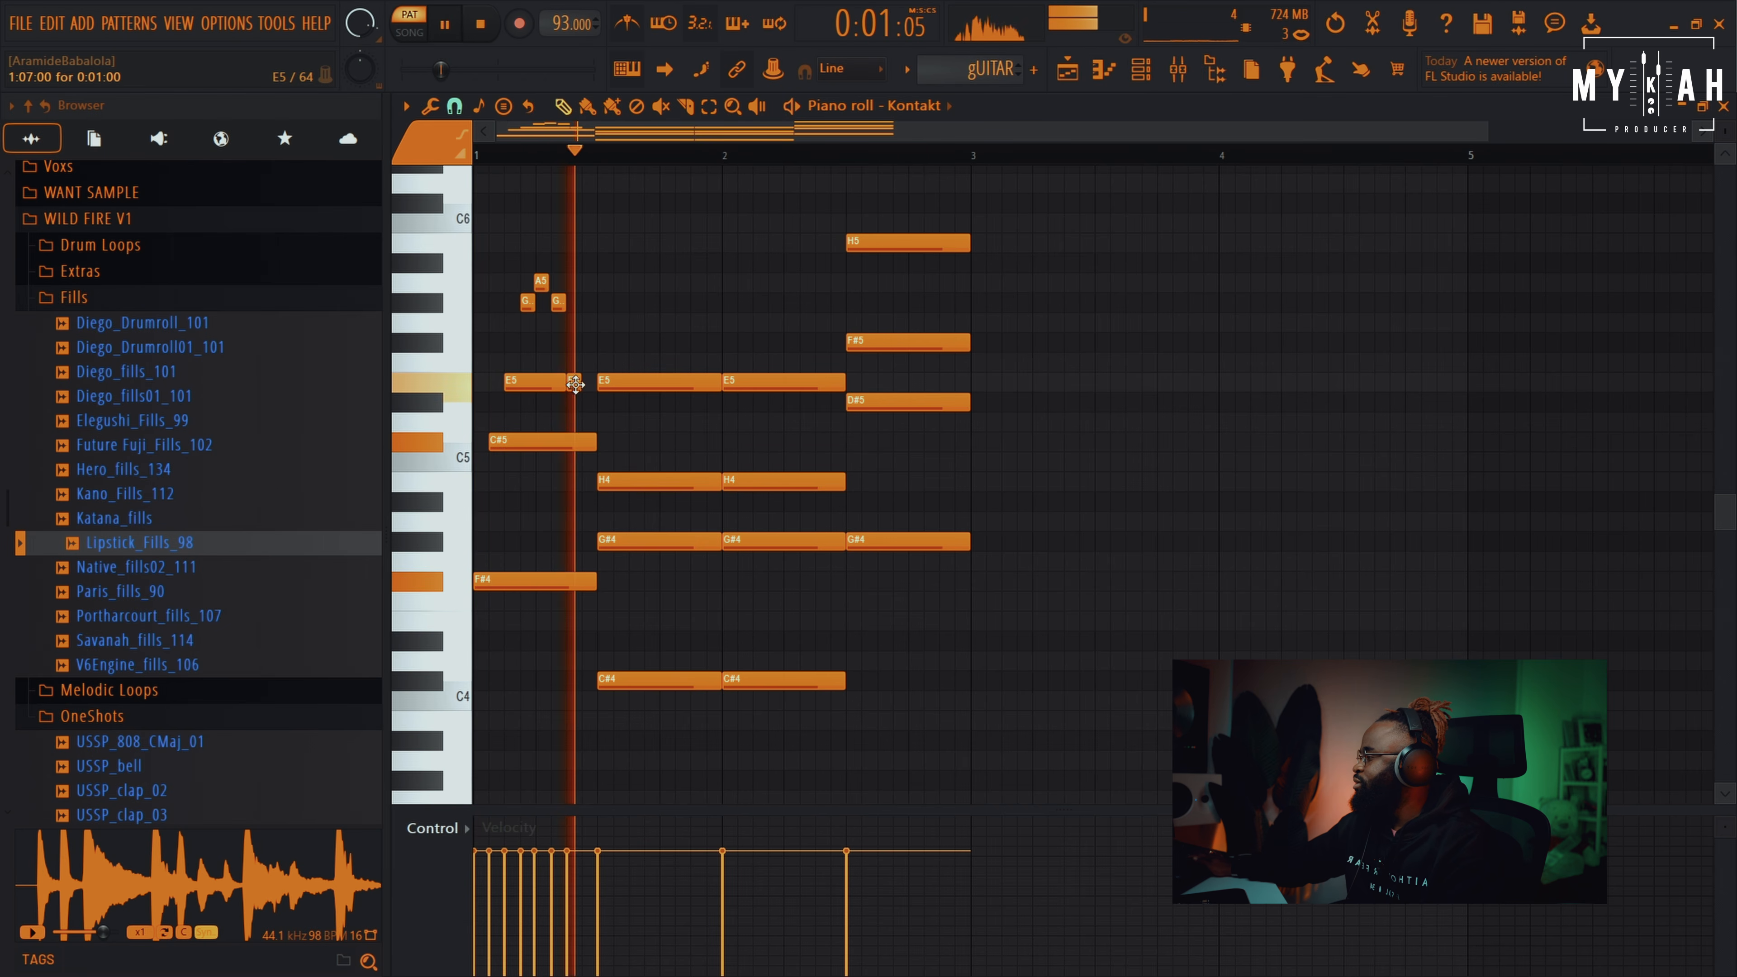
{"action": "key", "text": "space"}
Shorten the C#5 and add a short C#5 repeat after it
{"action": "left_click_drag", "start_coordinate": [592, 444], "coordinate": [574, 443]}
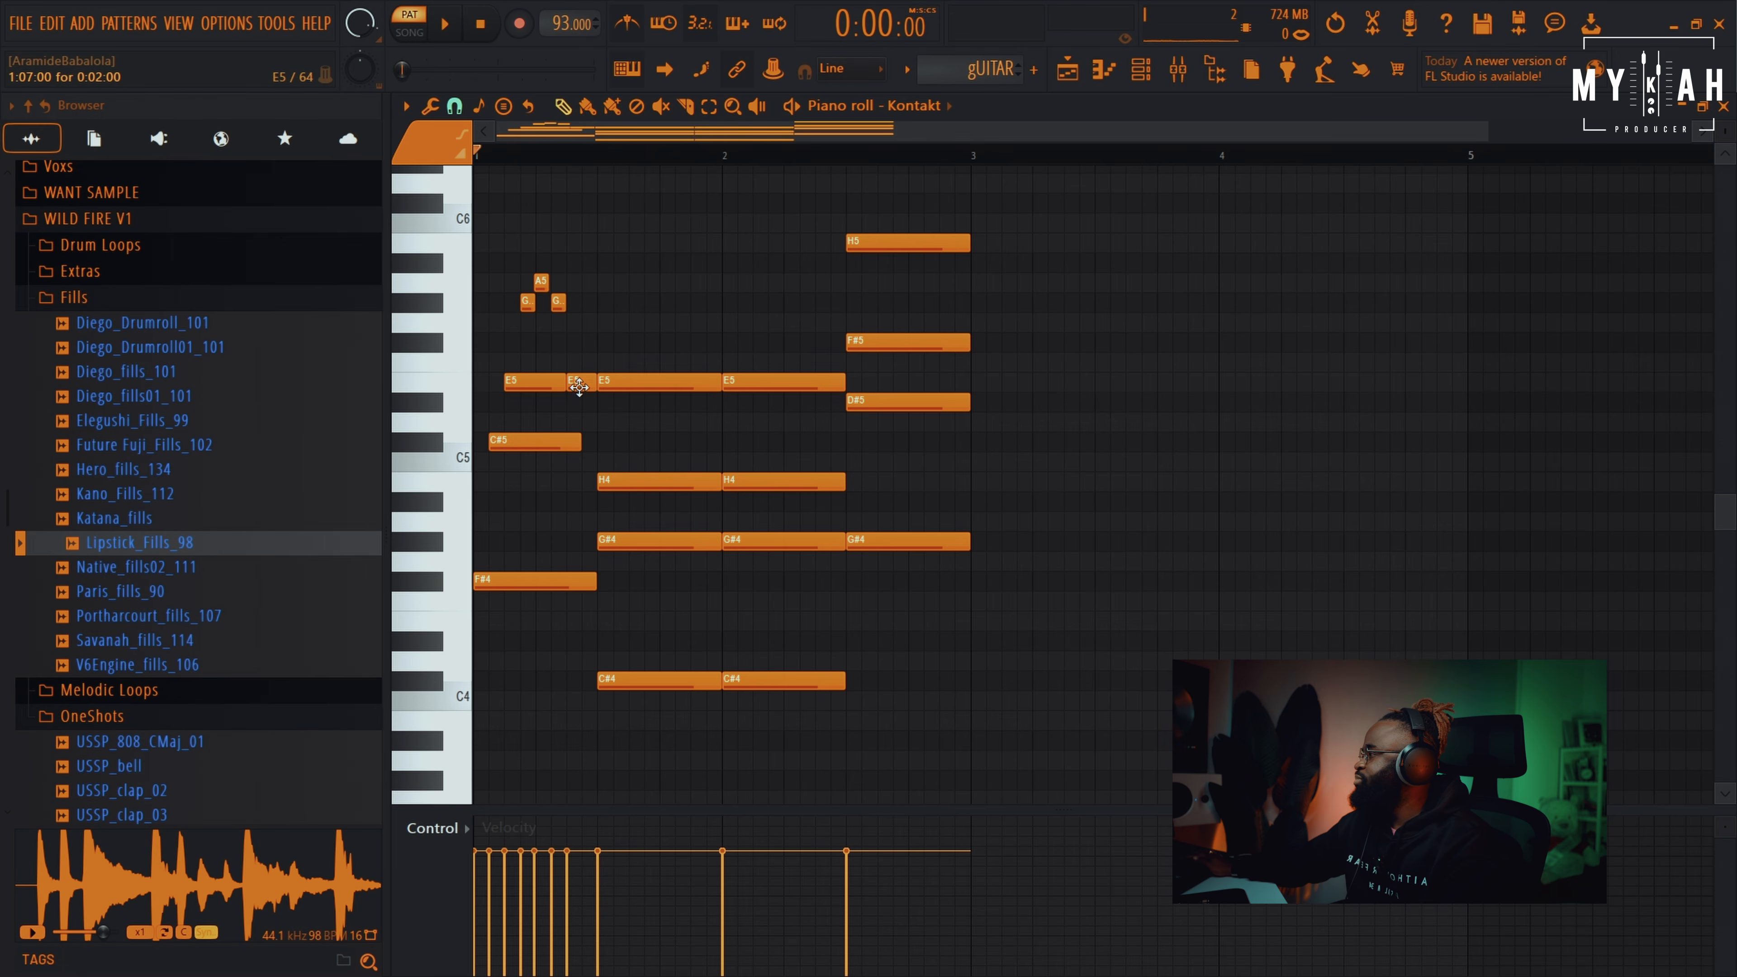
{"action": "left_click", "coordinate": [583, 443]}
{"action": "key", "text": "space"}
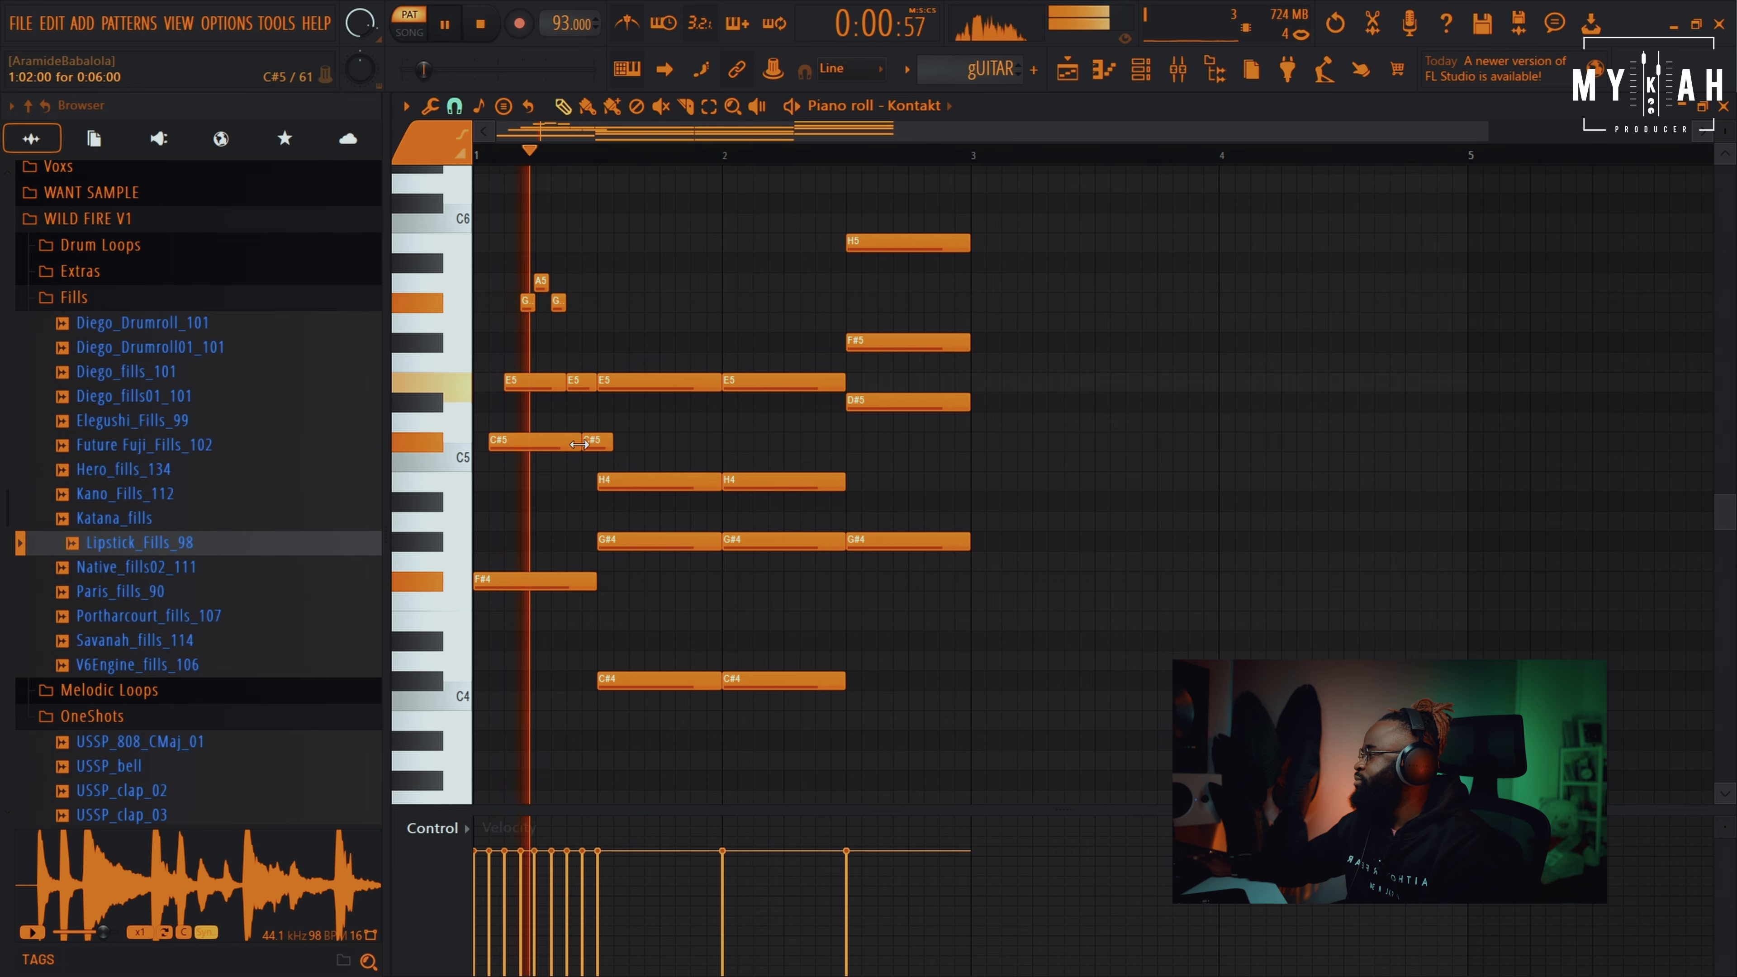
{"action": "left_click_drag", "start_coordinate": [611, 443], "coordinate": [595, 446]}
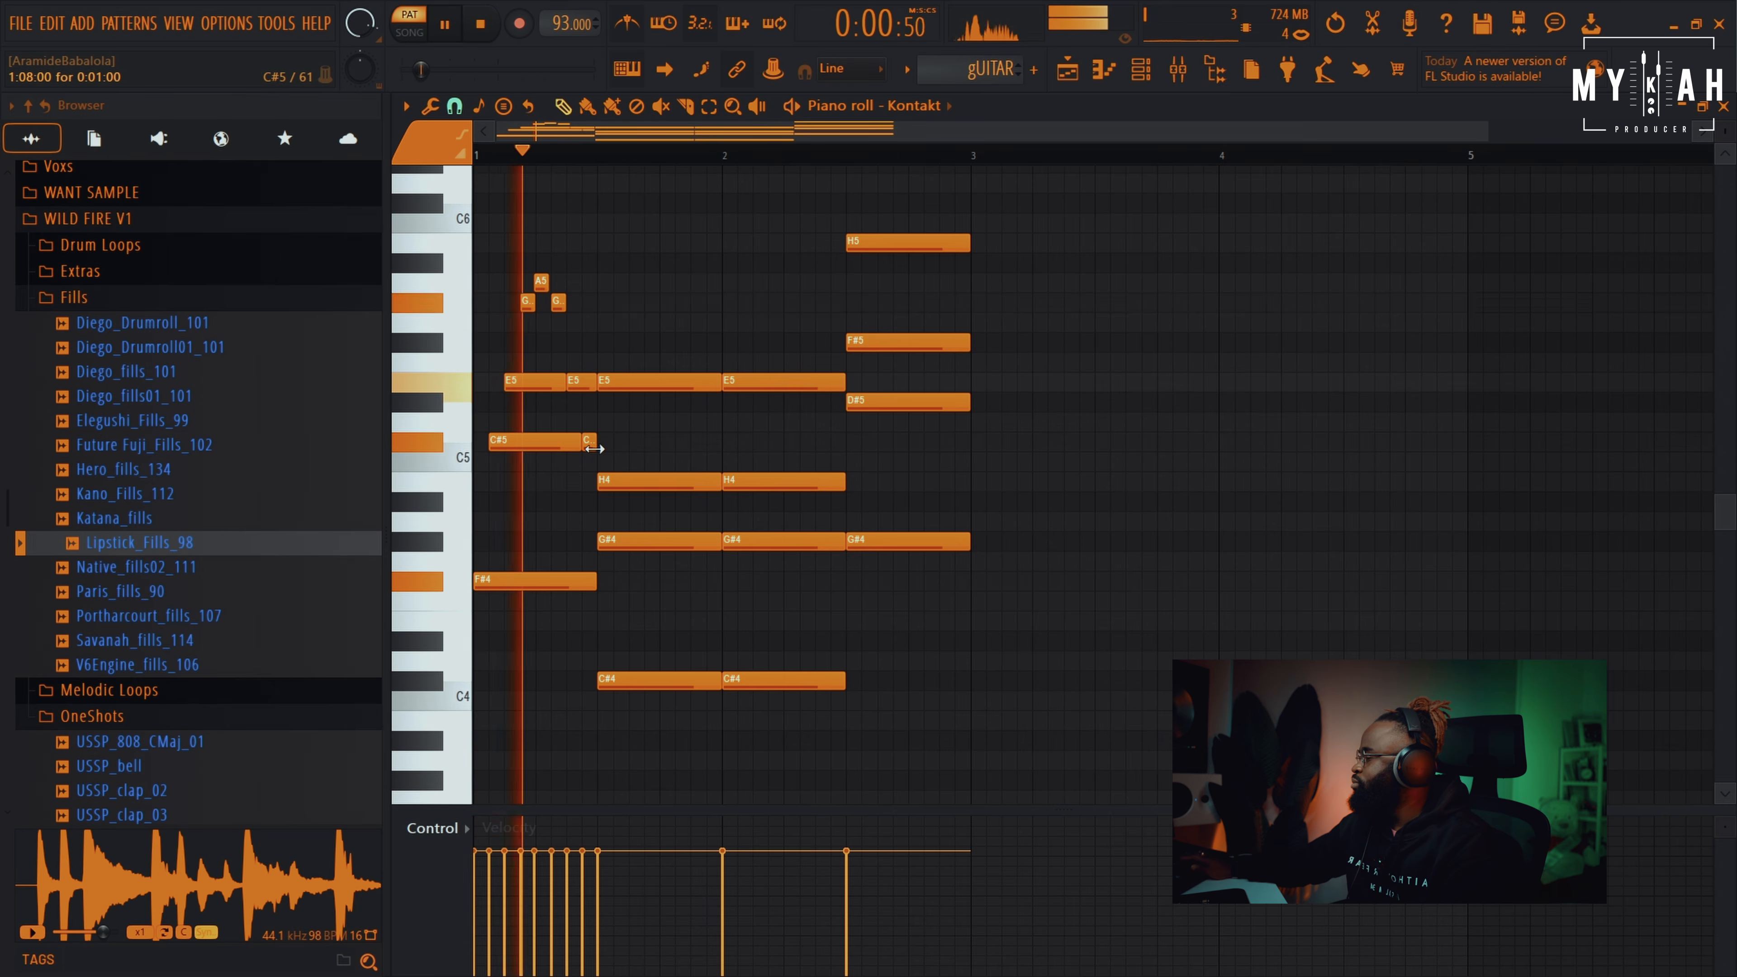
{"action": "key", "text": "space"}
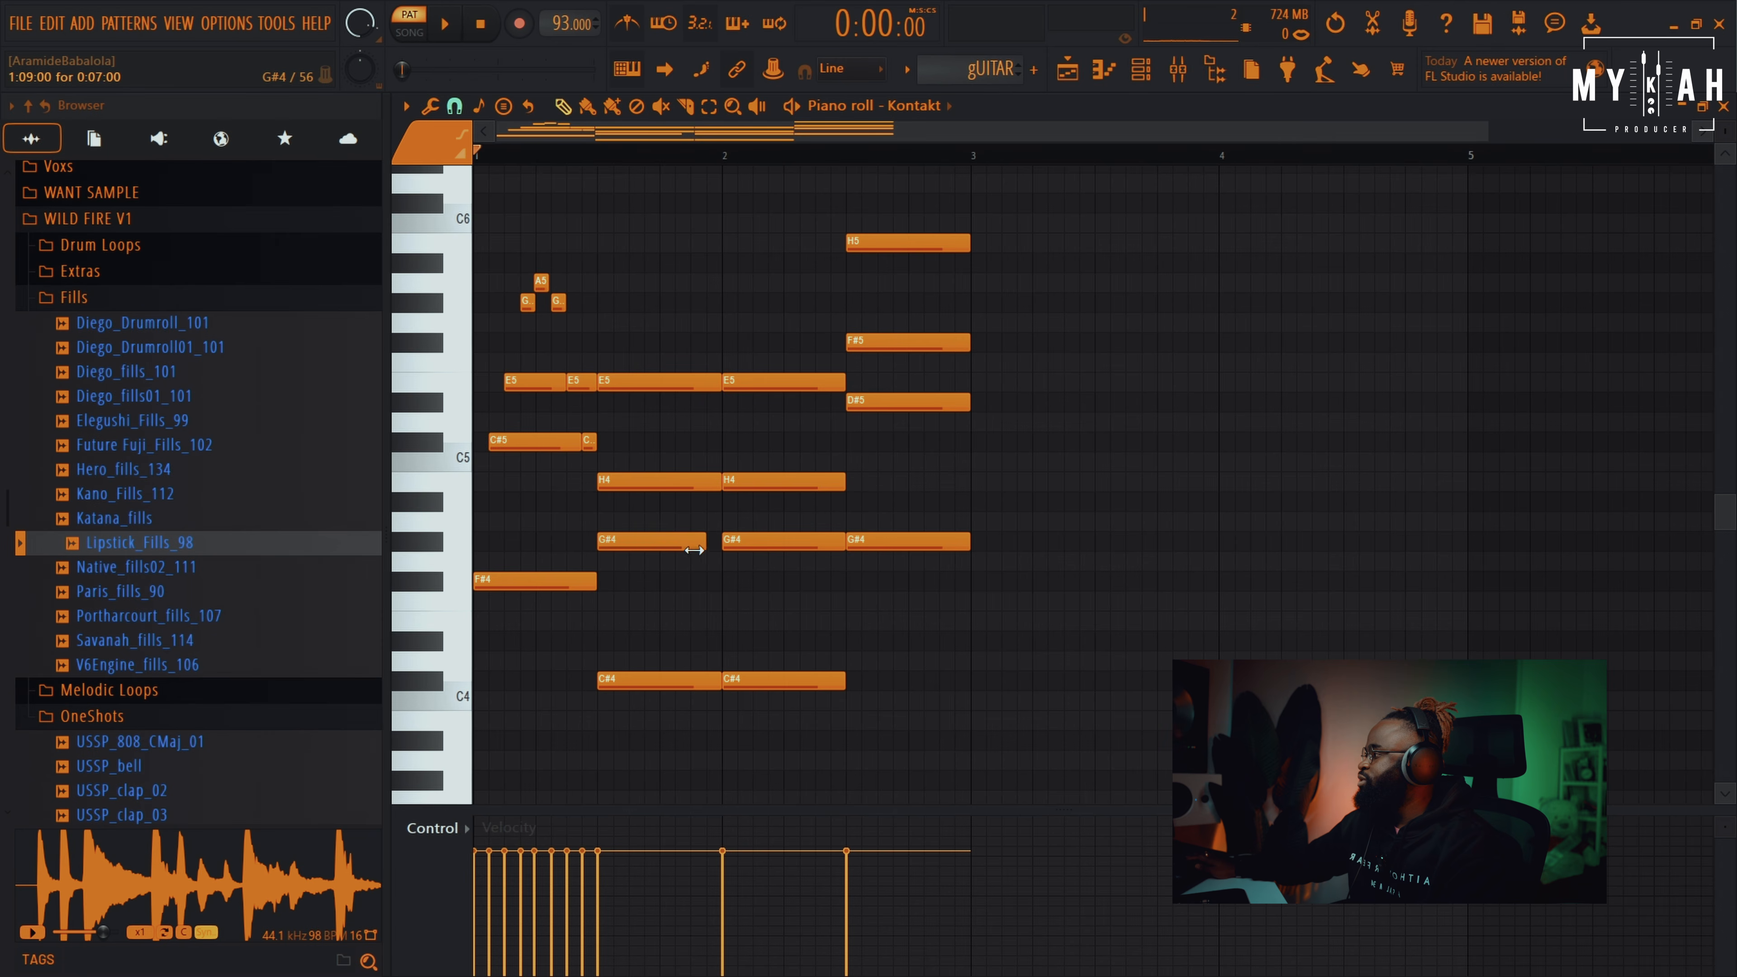
Delay the first G#4 a step and cut the H4 and third E5 into short hits
{"action": "left_click_drag", "start_coordinate": [658, 545], "coordinate": [674, 545]}
{"action": "left_click_drag", "start_coordinate": [719, 482], "coordinate": [670, 490]}
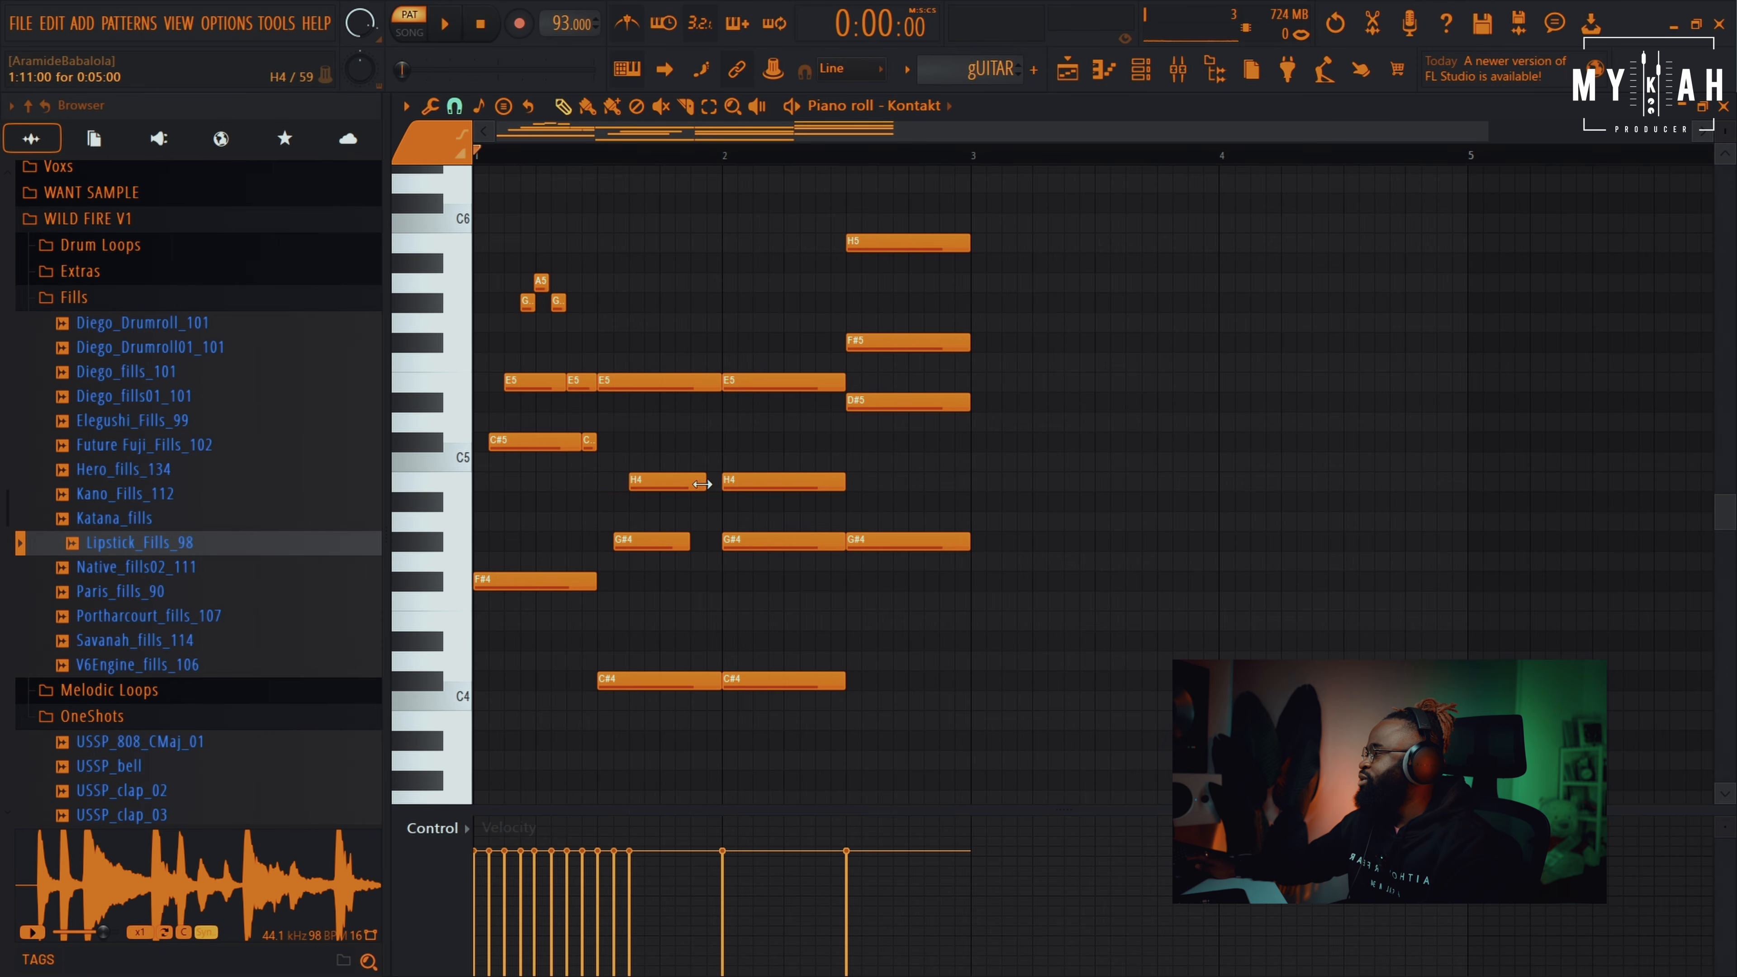
{"action": "left_click_drag", "start_coordinate": [657, 384], "coordinate": [704, 384]}
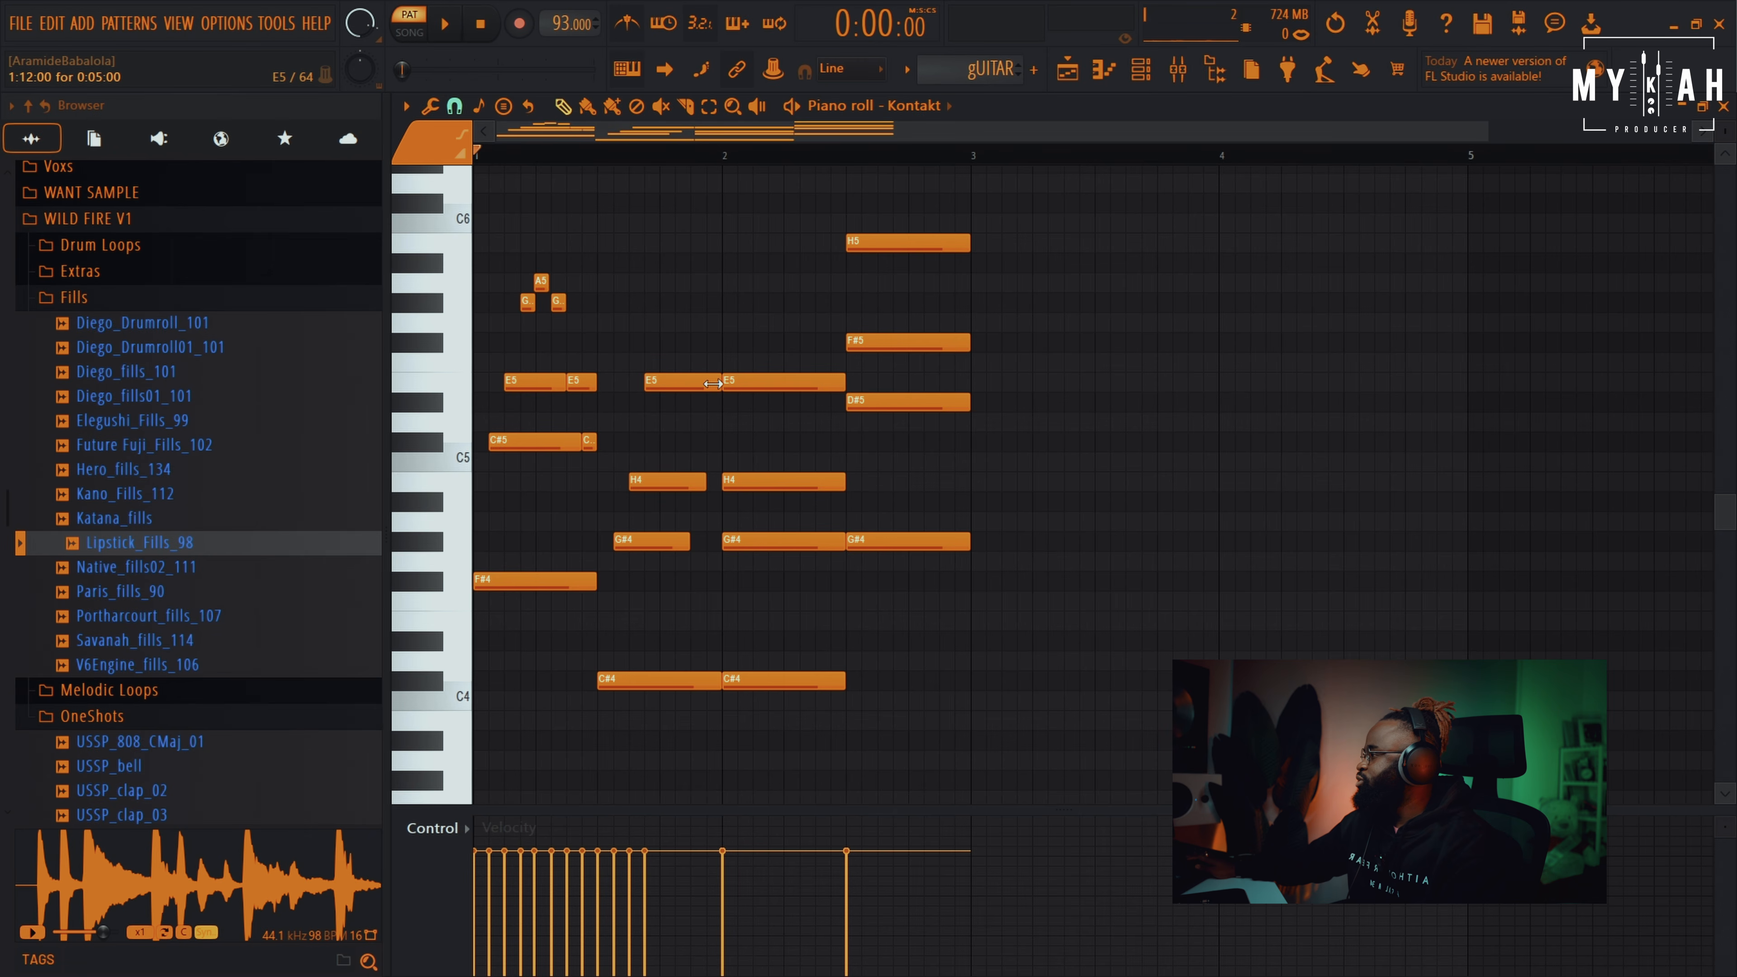
{"action": "left_click_drag", "start_coordinate": [713, 382], "coordinate": [650, 388]}
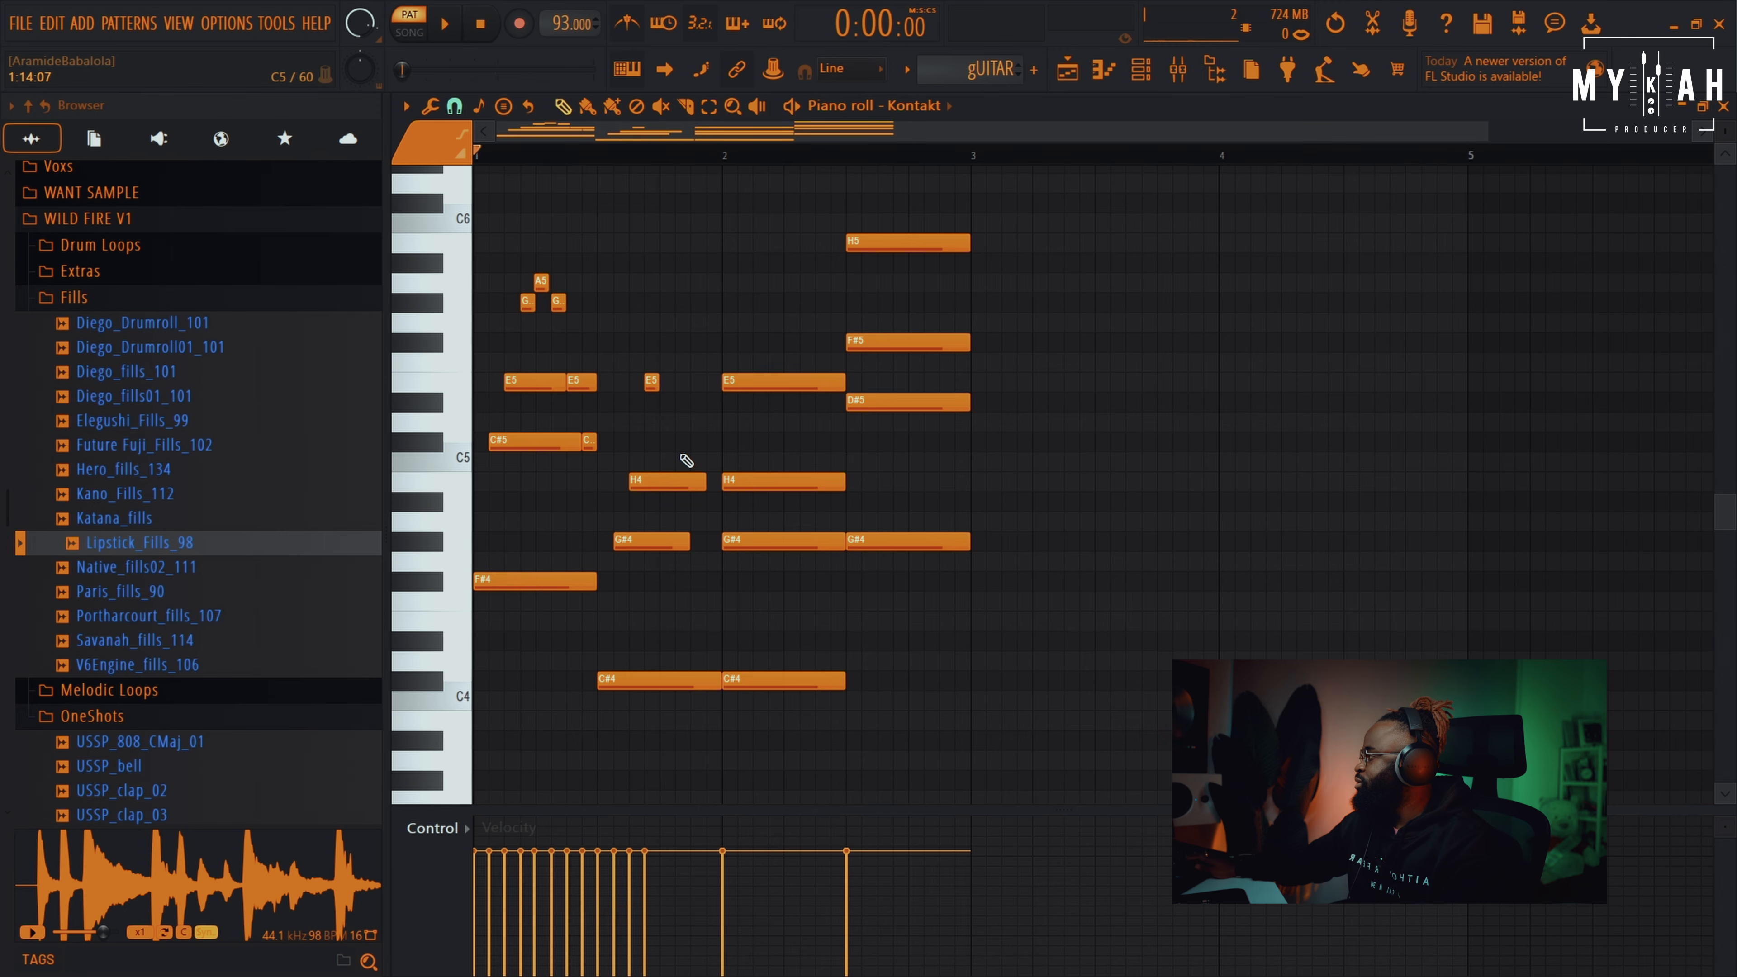
{"action": "left_click_drag", "start_coordinate": [701, 482], "coordinate": [657, 482]}
{"action": "key", "text": "space"}
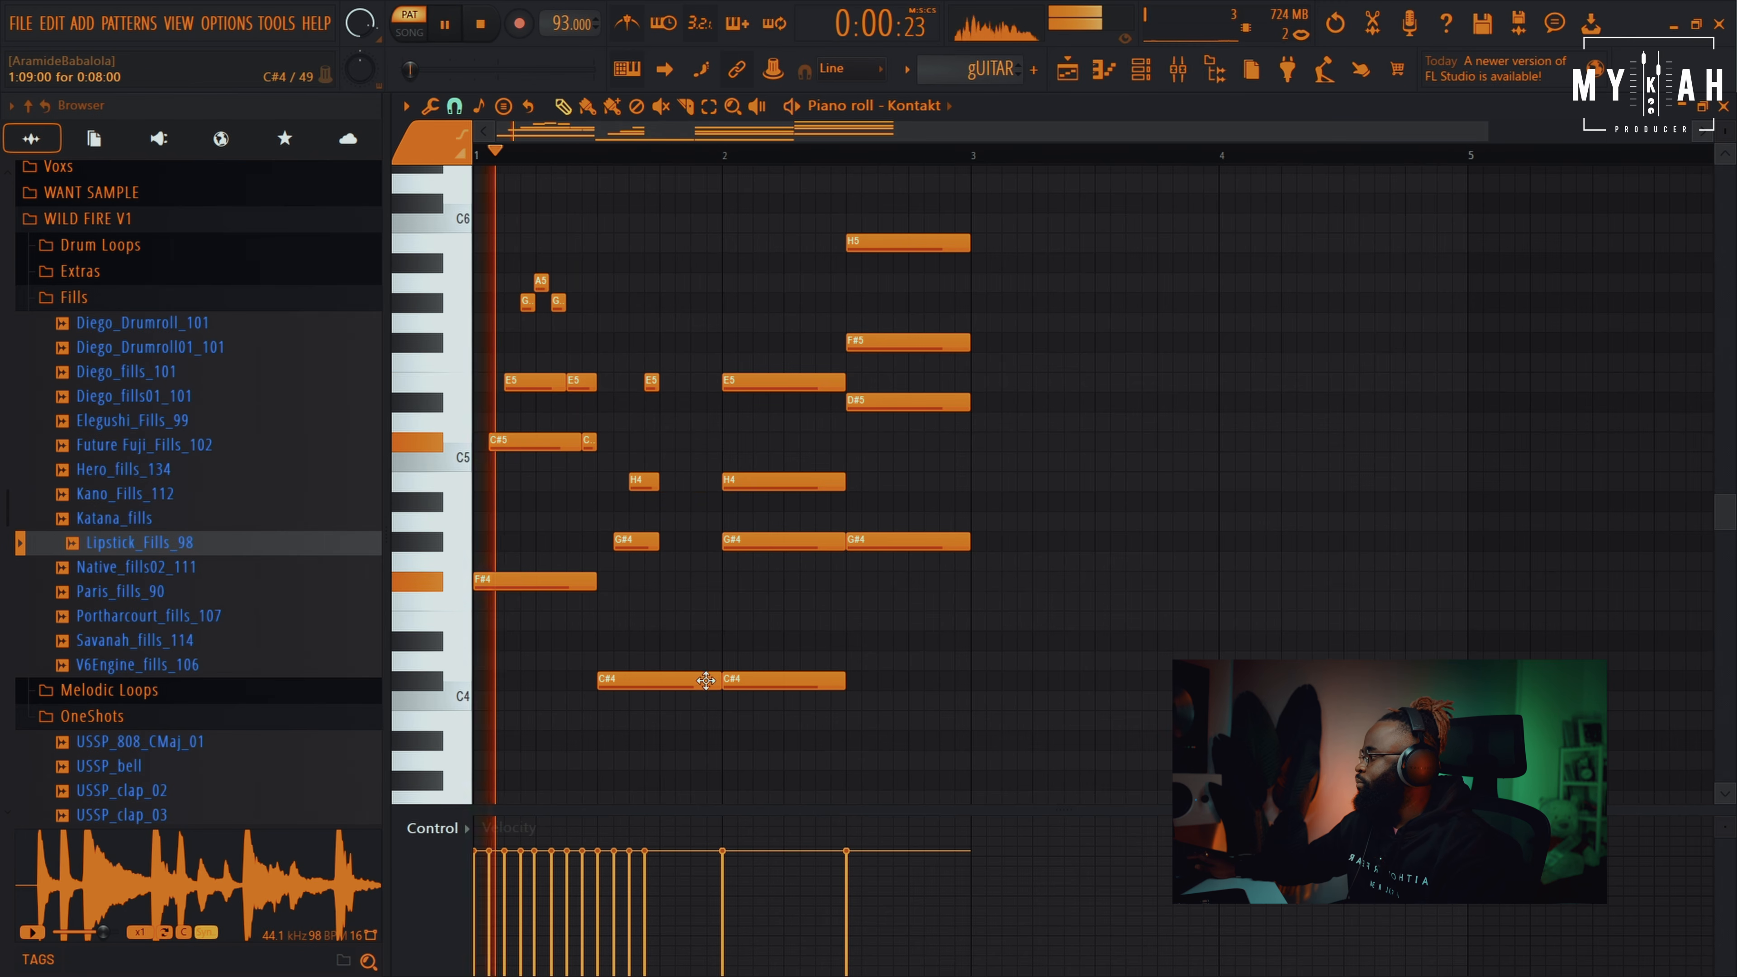
Shorten the first C#4, then try an extra long E5 and delete it
{"action": "left_click_drag", "start_coordinate": [717, 682], "coordinate": [655, 684]}
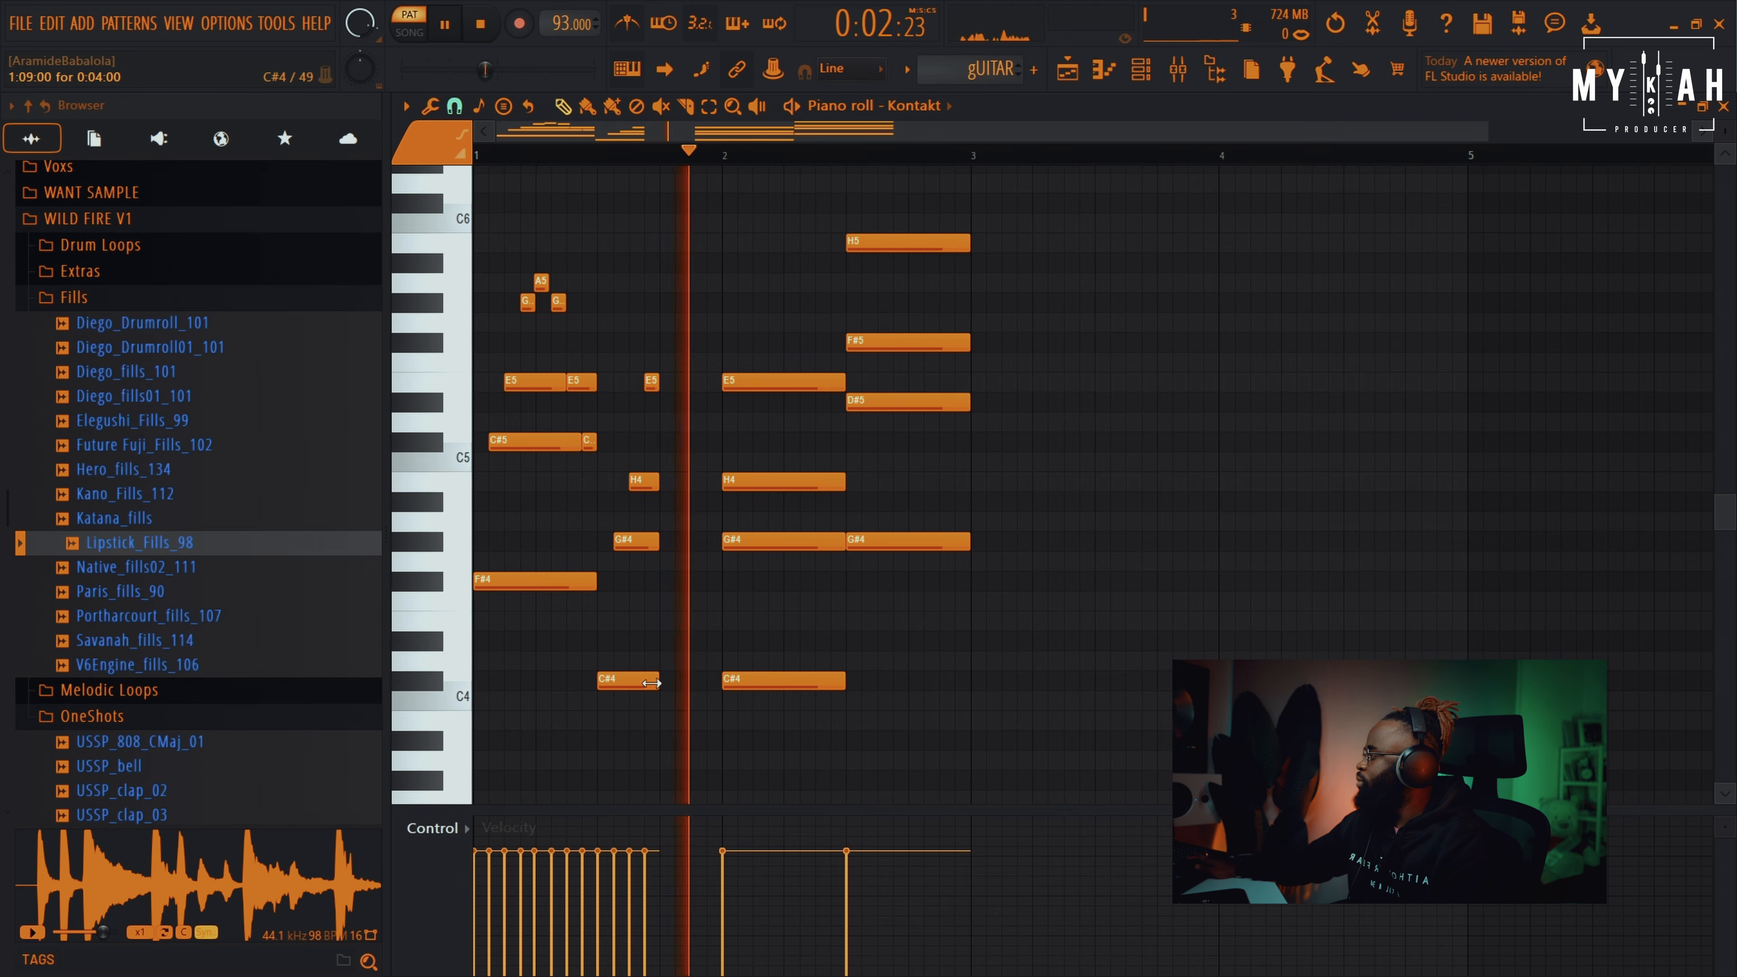
{"action": "key", "text": "space"}
{"action": "left_click", "coordinate": [643, 384]}
{"action": "mouse_move", "coordinate": [699, 486]}
{"action": "left_mouse_down"}
{"action": "mouse_move", "coordinate": [682, 505]}
{"action": "mouse_move", "coordinate": [682, 481]}
{"action": "mouse_move", "coordinate": [711, 481]}
{"action": "left_mouse_up"}
{"action": "key", "text": "space"}
{"action": "right_click", "coordinate": [698, 384]}
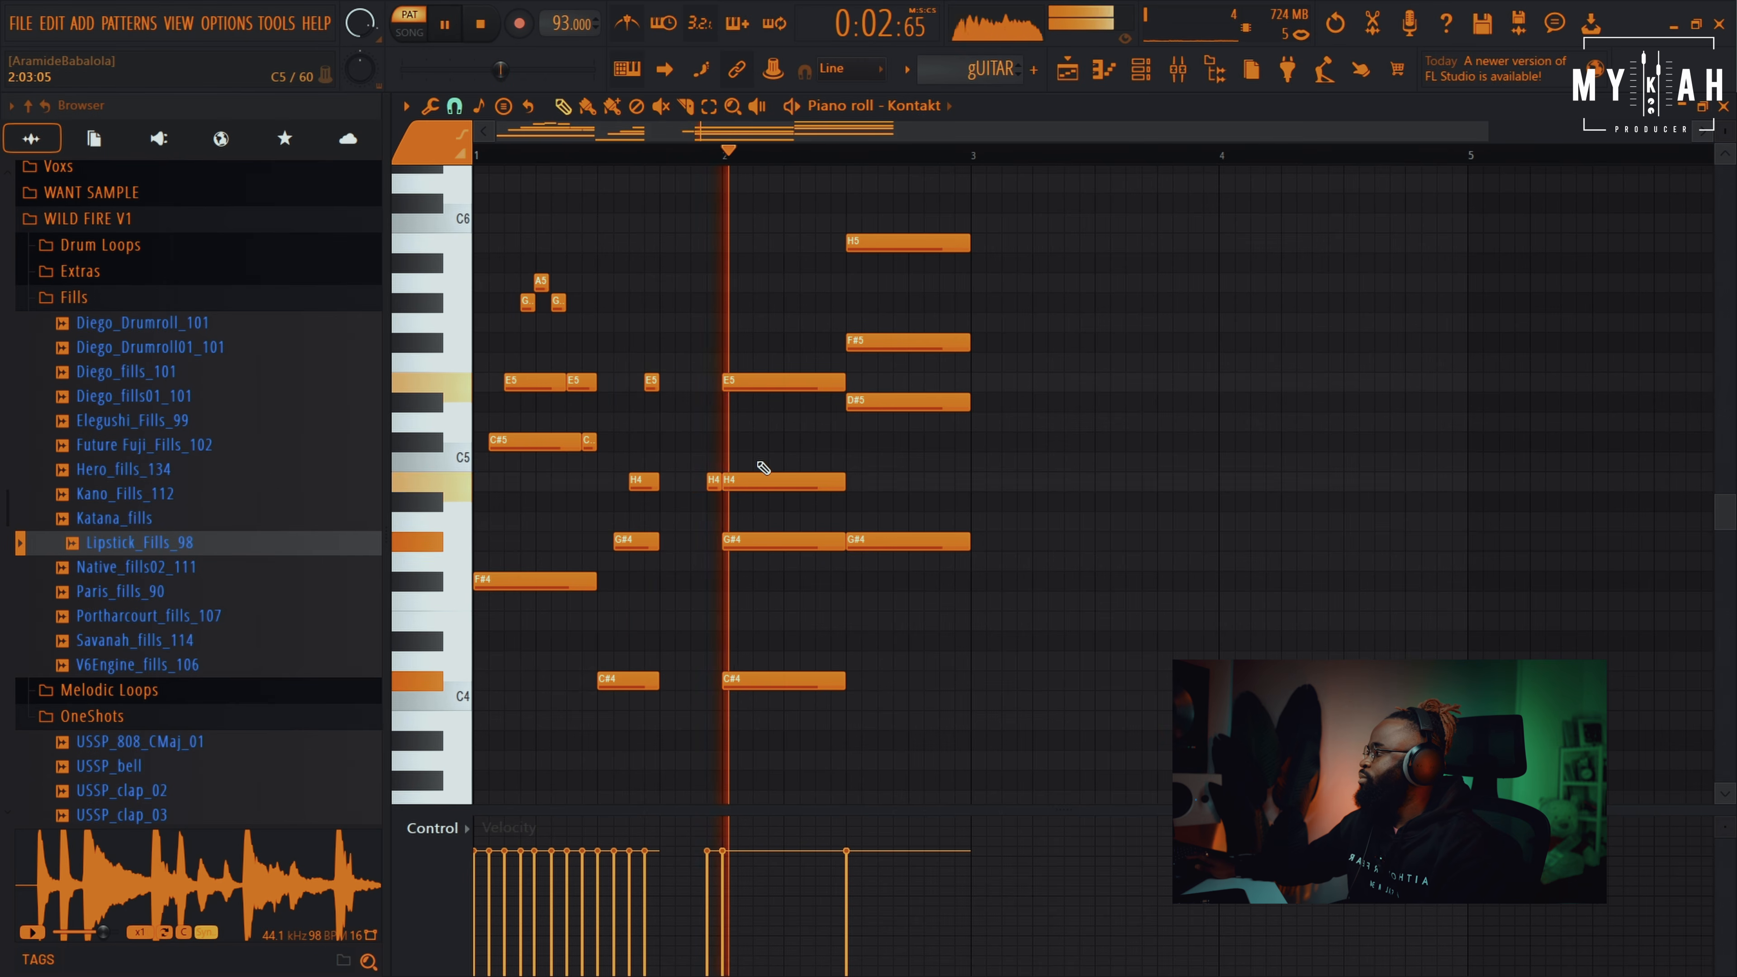
{"action": "key", "text": "space"}
In bar 2, move the long E5 later and shorten the C#4
{"action": "mouse_move", "coordinate": [781, 382]}
{"action": "left_mouse_down"}
{"action": "mouse_move", "coordinate": [834, 383]}
{"action": "mouse_move", "coordinate": [771, 391]}
{"action": "left_mouse_up"}
{"action": "left_click_drag", "start_coordinate": [784, 480], "coordinate": [749, 542]}
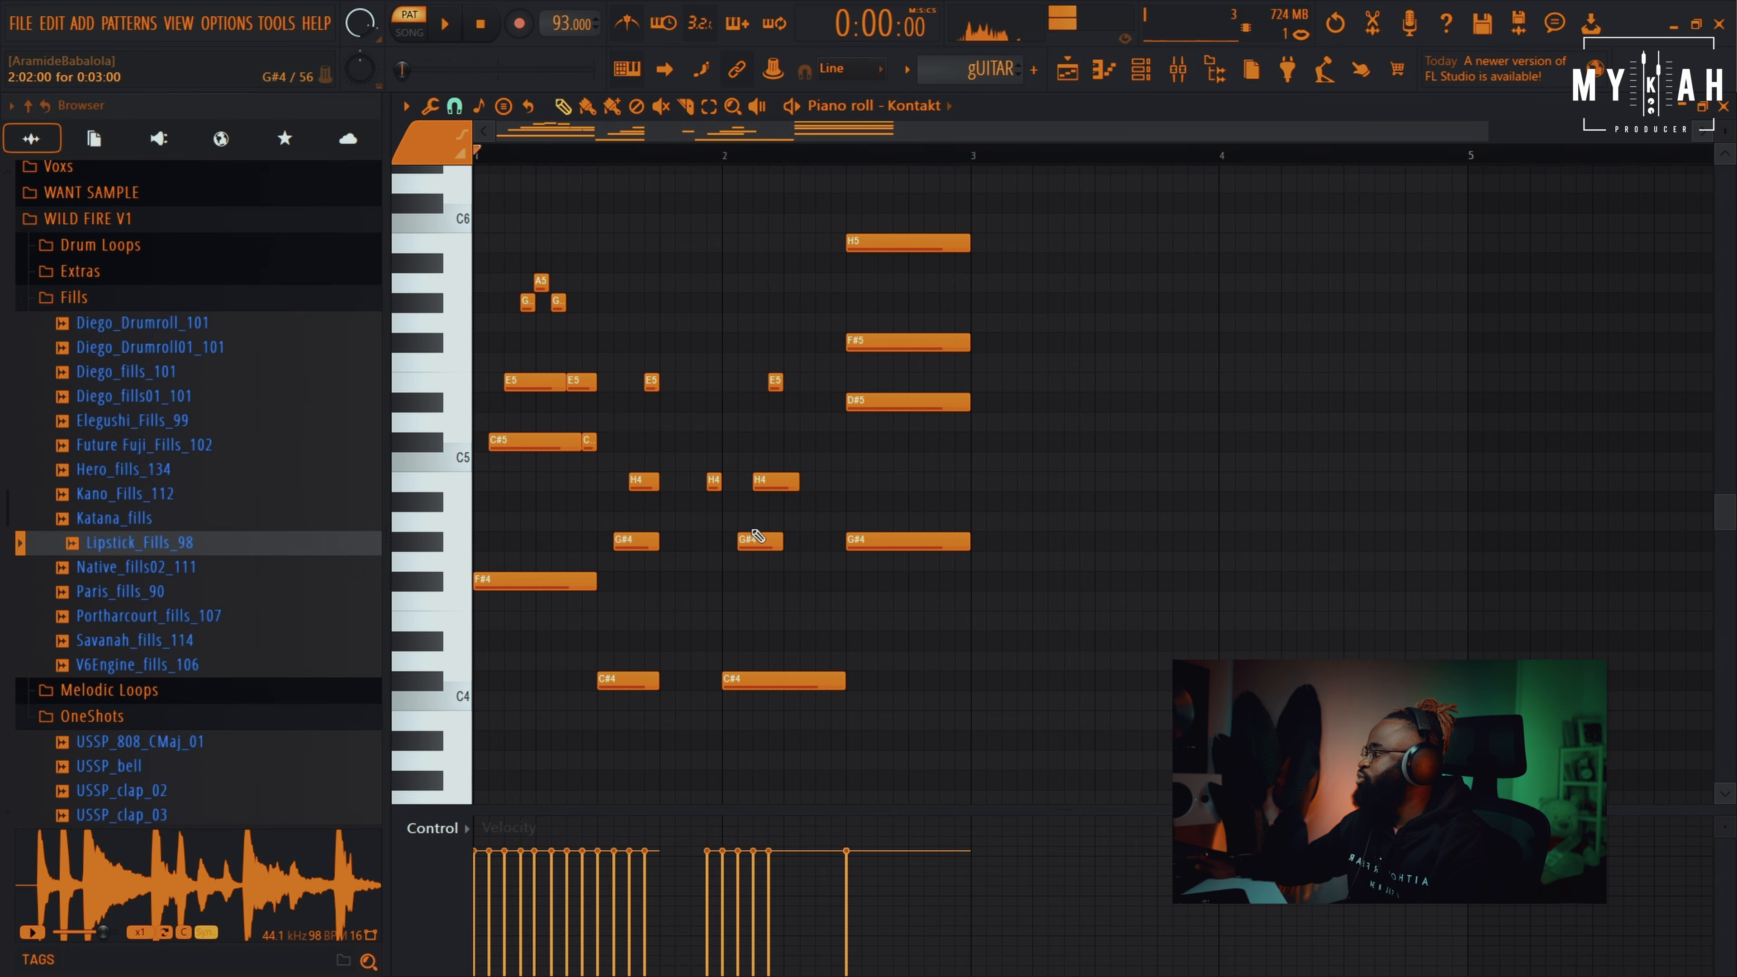
{"action": "key", "text": "space"}
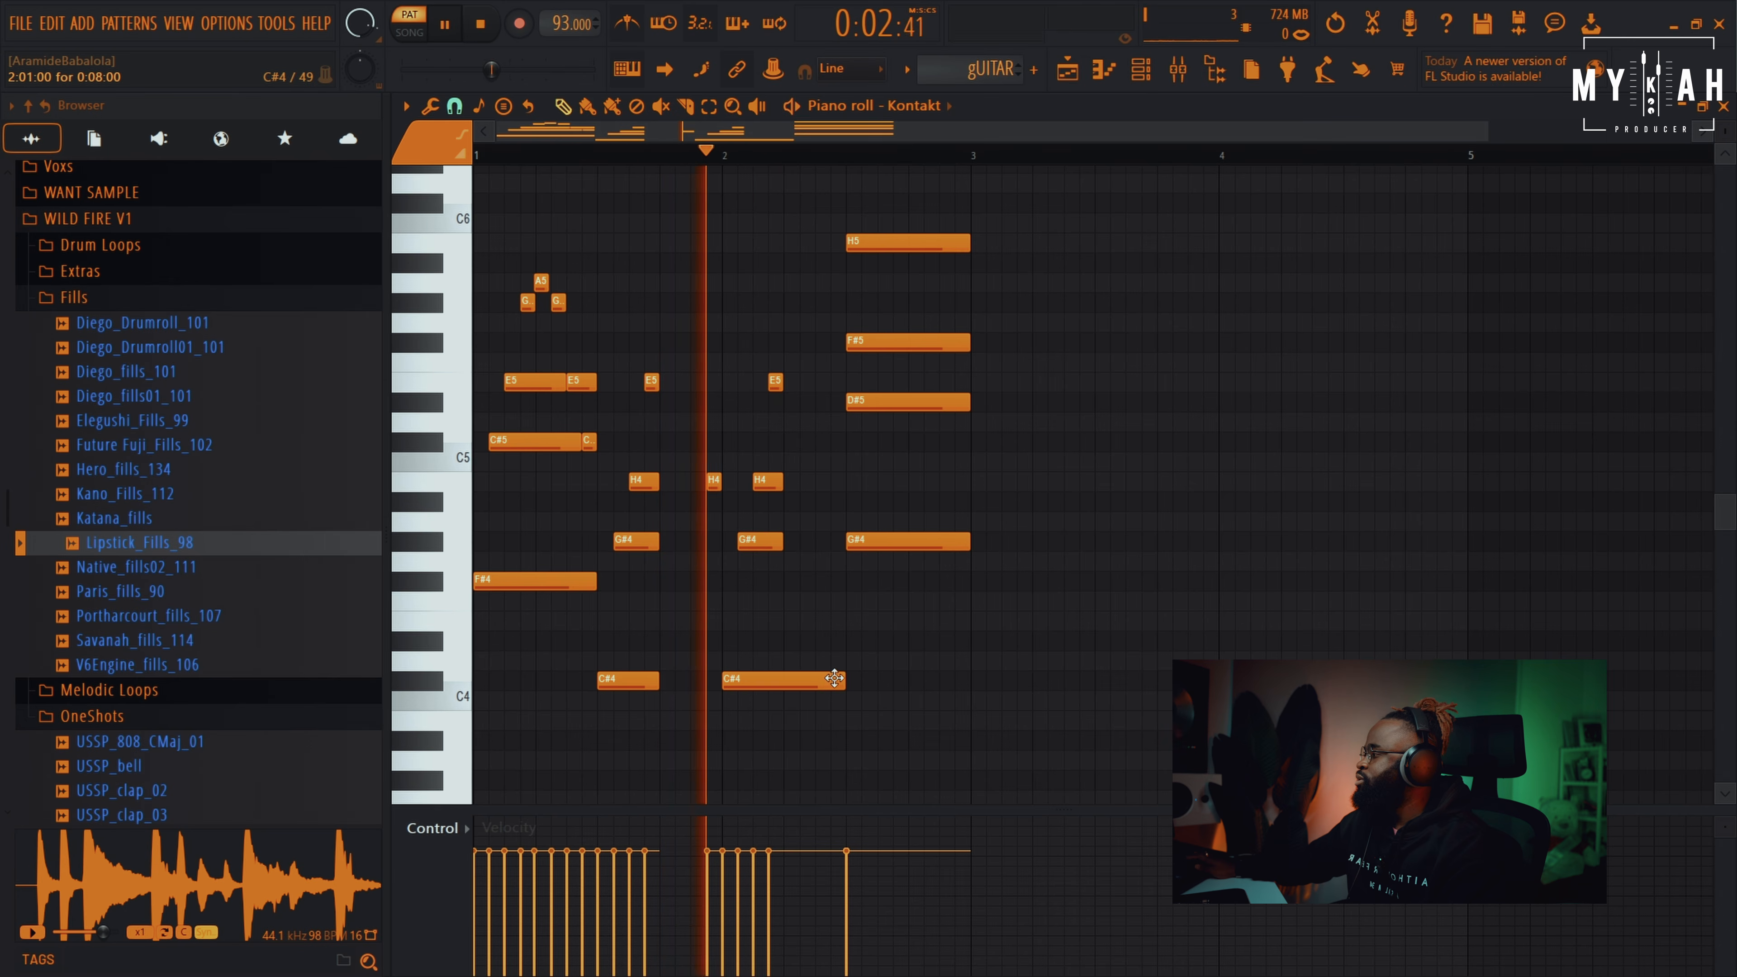
{"action": "left_click_drag", "start_coordinate": [842, 681], "coordinate": [774, 688]}
{"action": "key", "text": "space"}
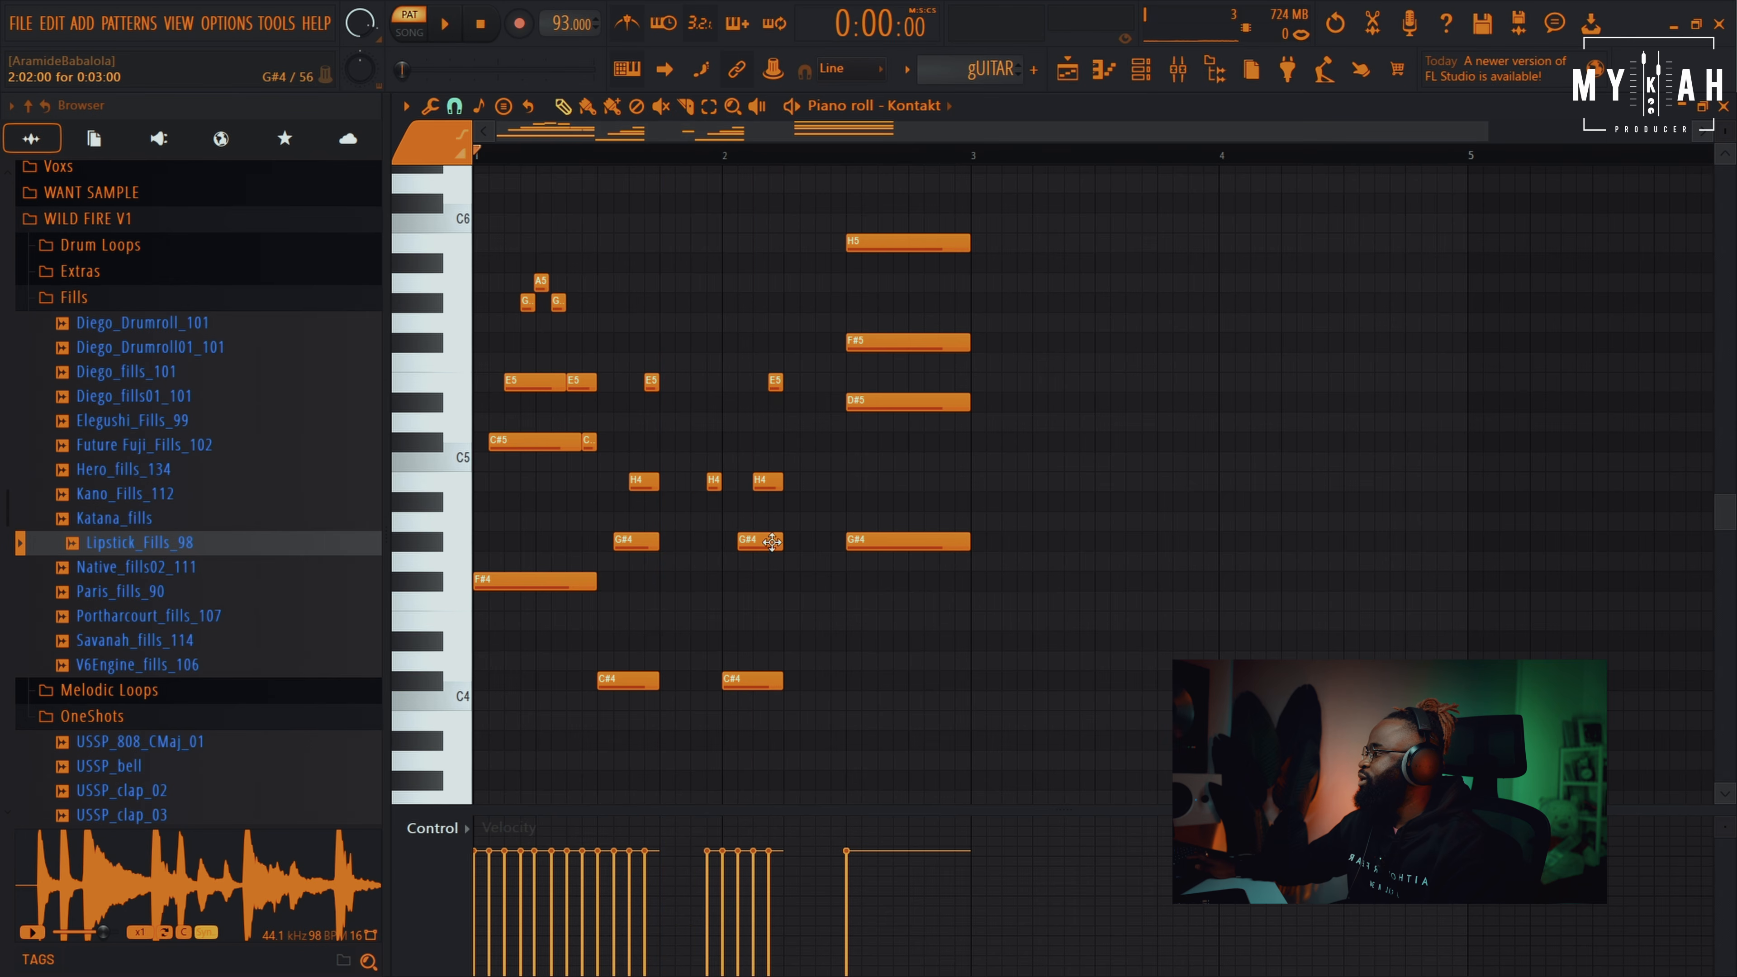
Add an extra short C#4 hit after bar 2's C#4 and play it back
{"action": "left_click", "coordinate": [709, 487]}
{"action": "left_click_drag", "start_coordinate": [797, 555], "coordinate": [807, 679]}
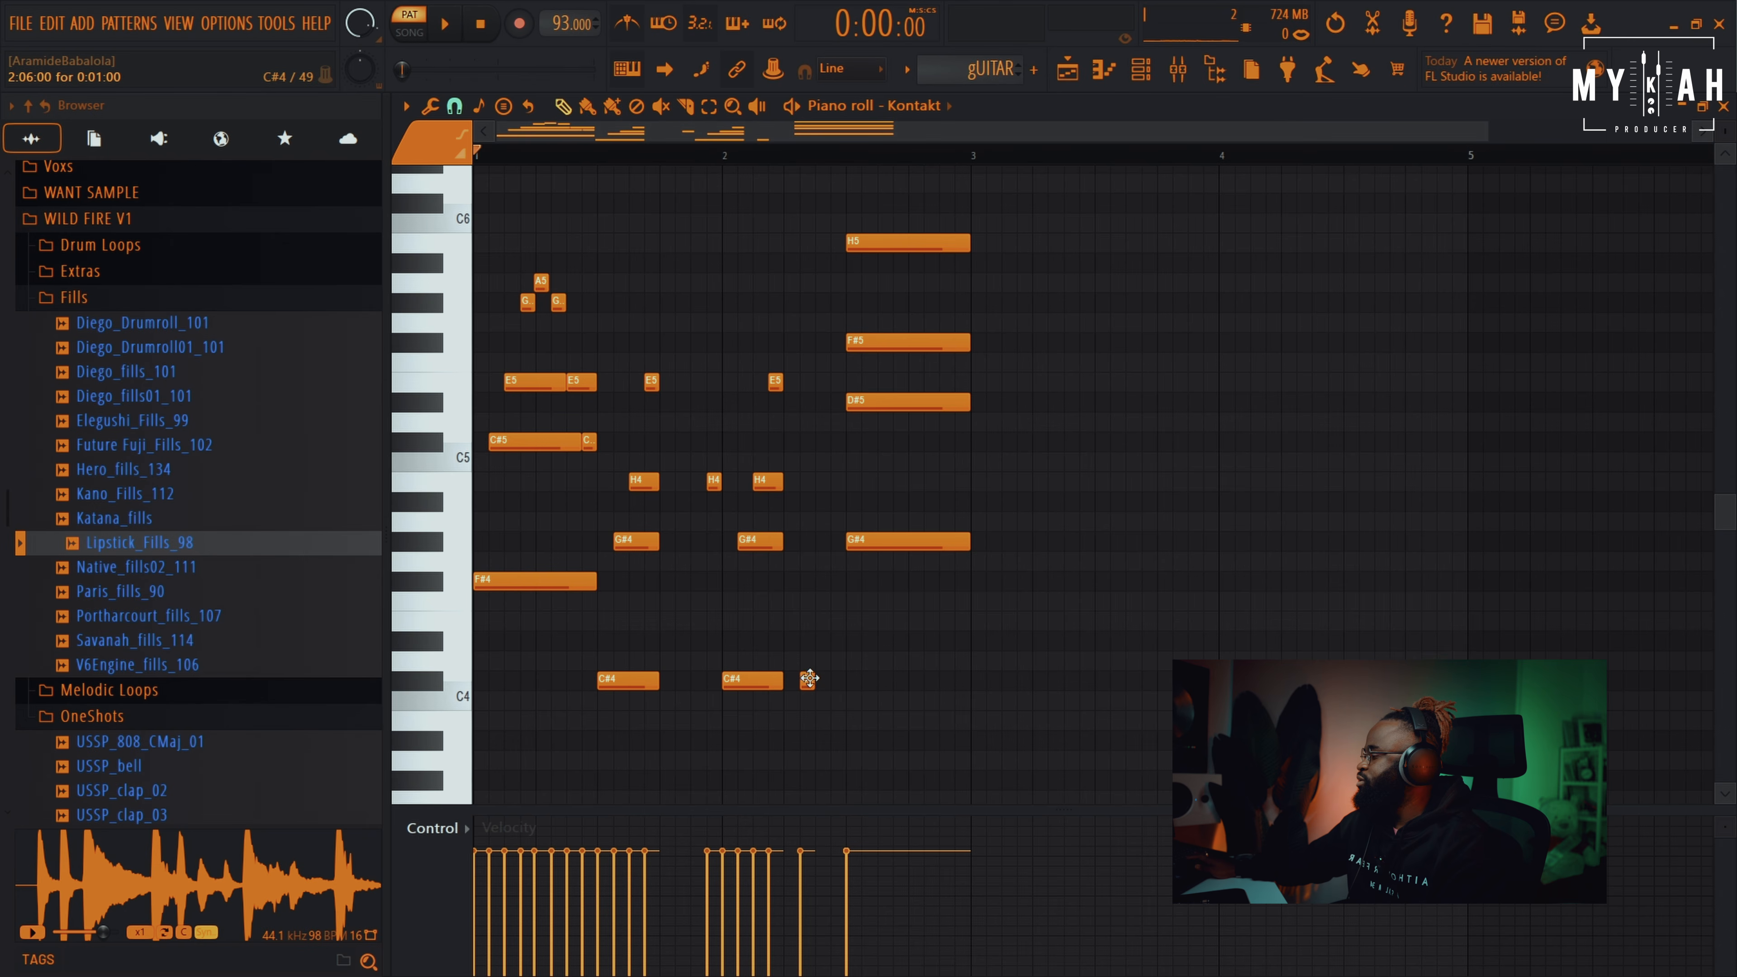
{"action": "key", "text": "space"}
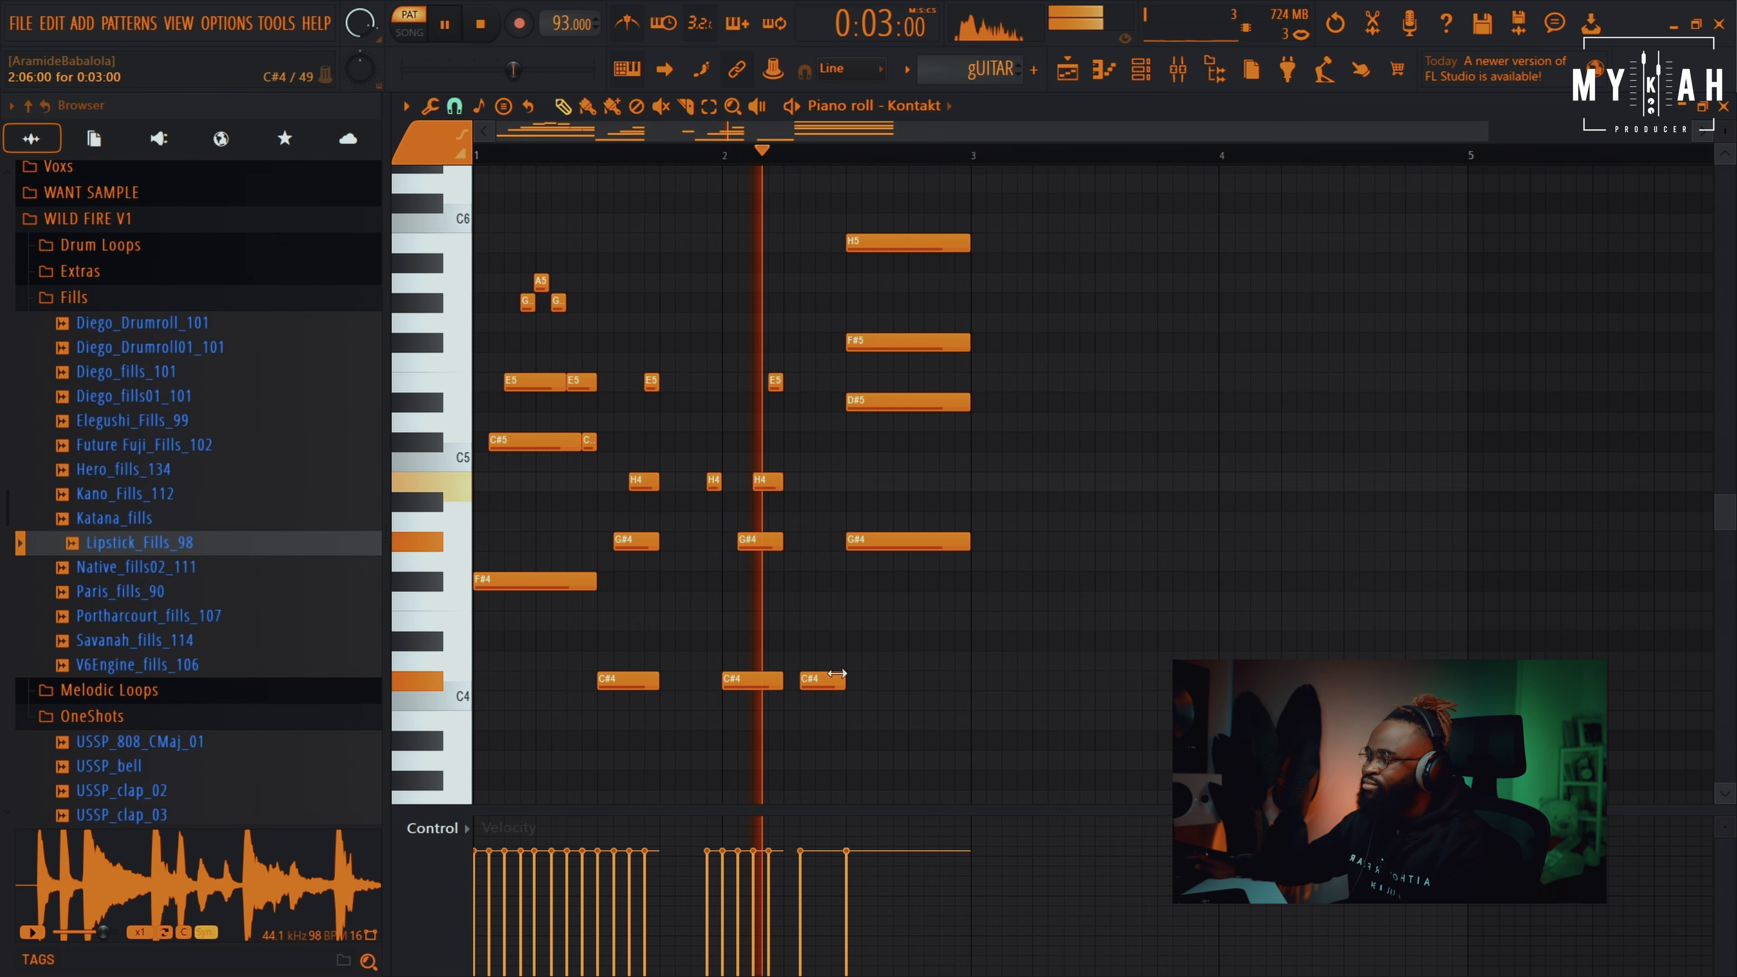
{"action": "key", "text": "space"}
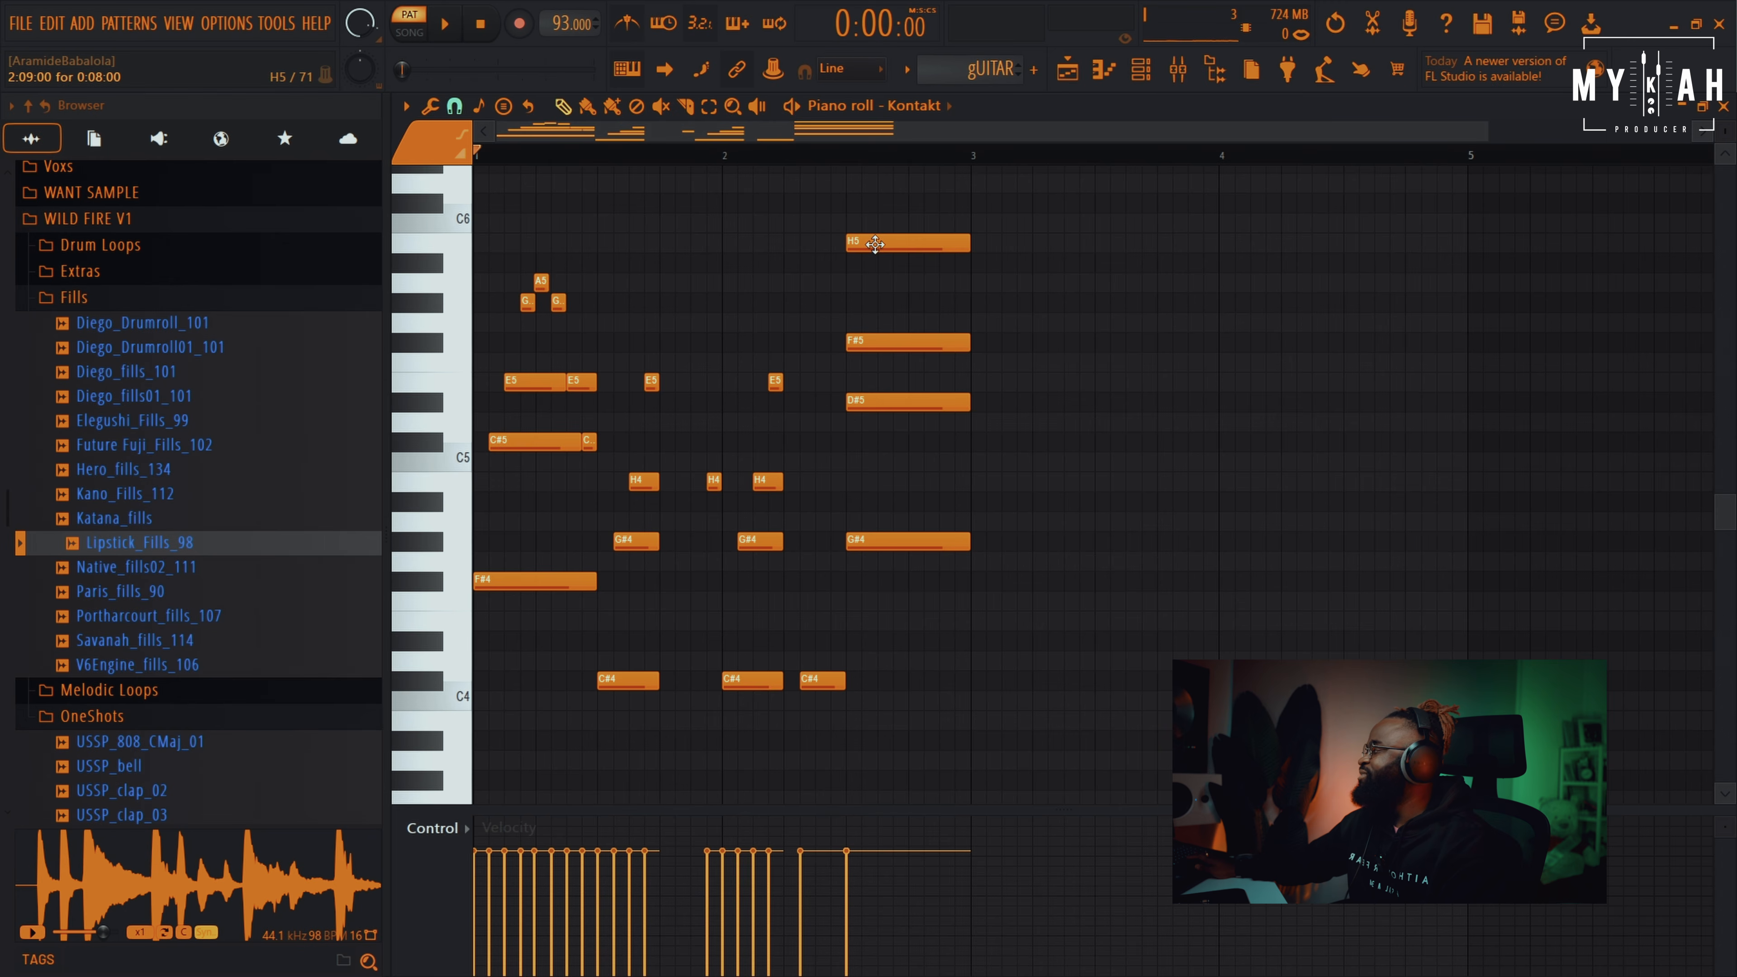
Delay the D#5, F#5 and top H5 a step, then shorten the F#5 and second D#5
{"action": "left_click_drag", "start_coordinate": [865, 405], "coordinate": [879, 404]}
{"action": "left_click_drag", "start_coordinate": [859, 343], "coordinate": [891, 347]}
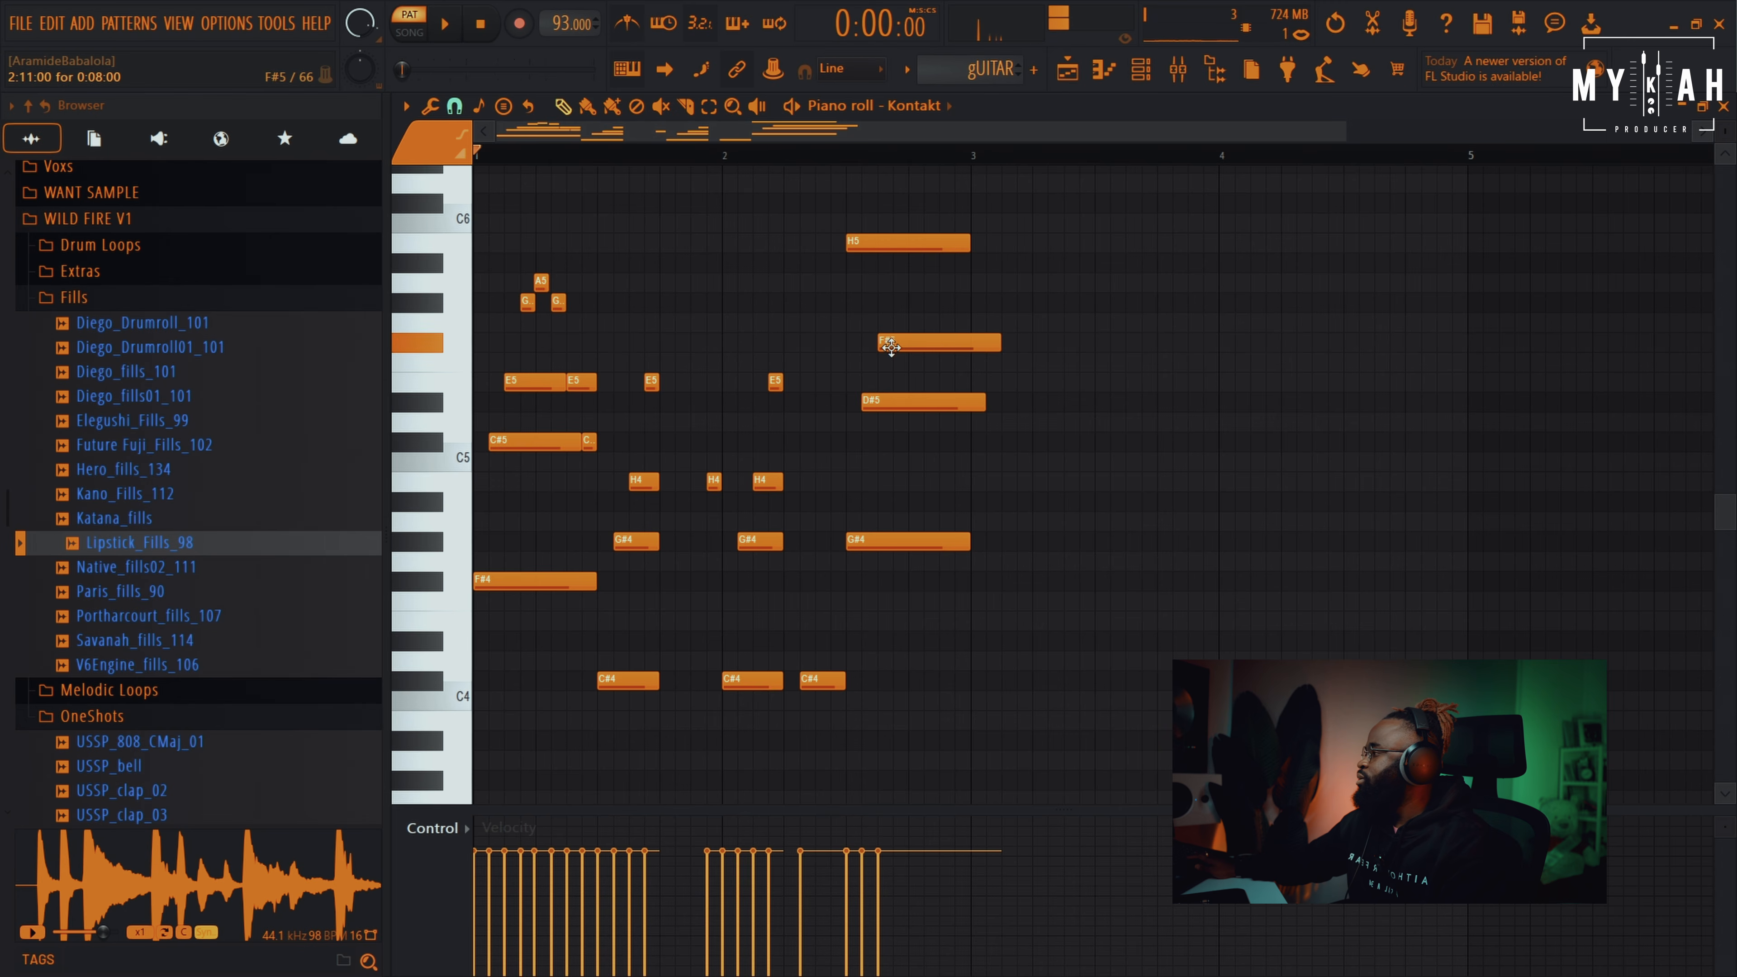
{"action": "left_click_drag", "start_coordinate": [877, 243], "coordinate": [932, 262]}
{"action": "left_click_drag", "start_coordinate": [950, 343], "coordinate": [938, 343]}
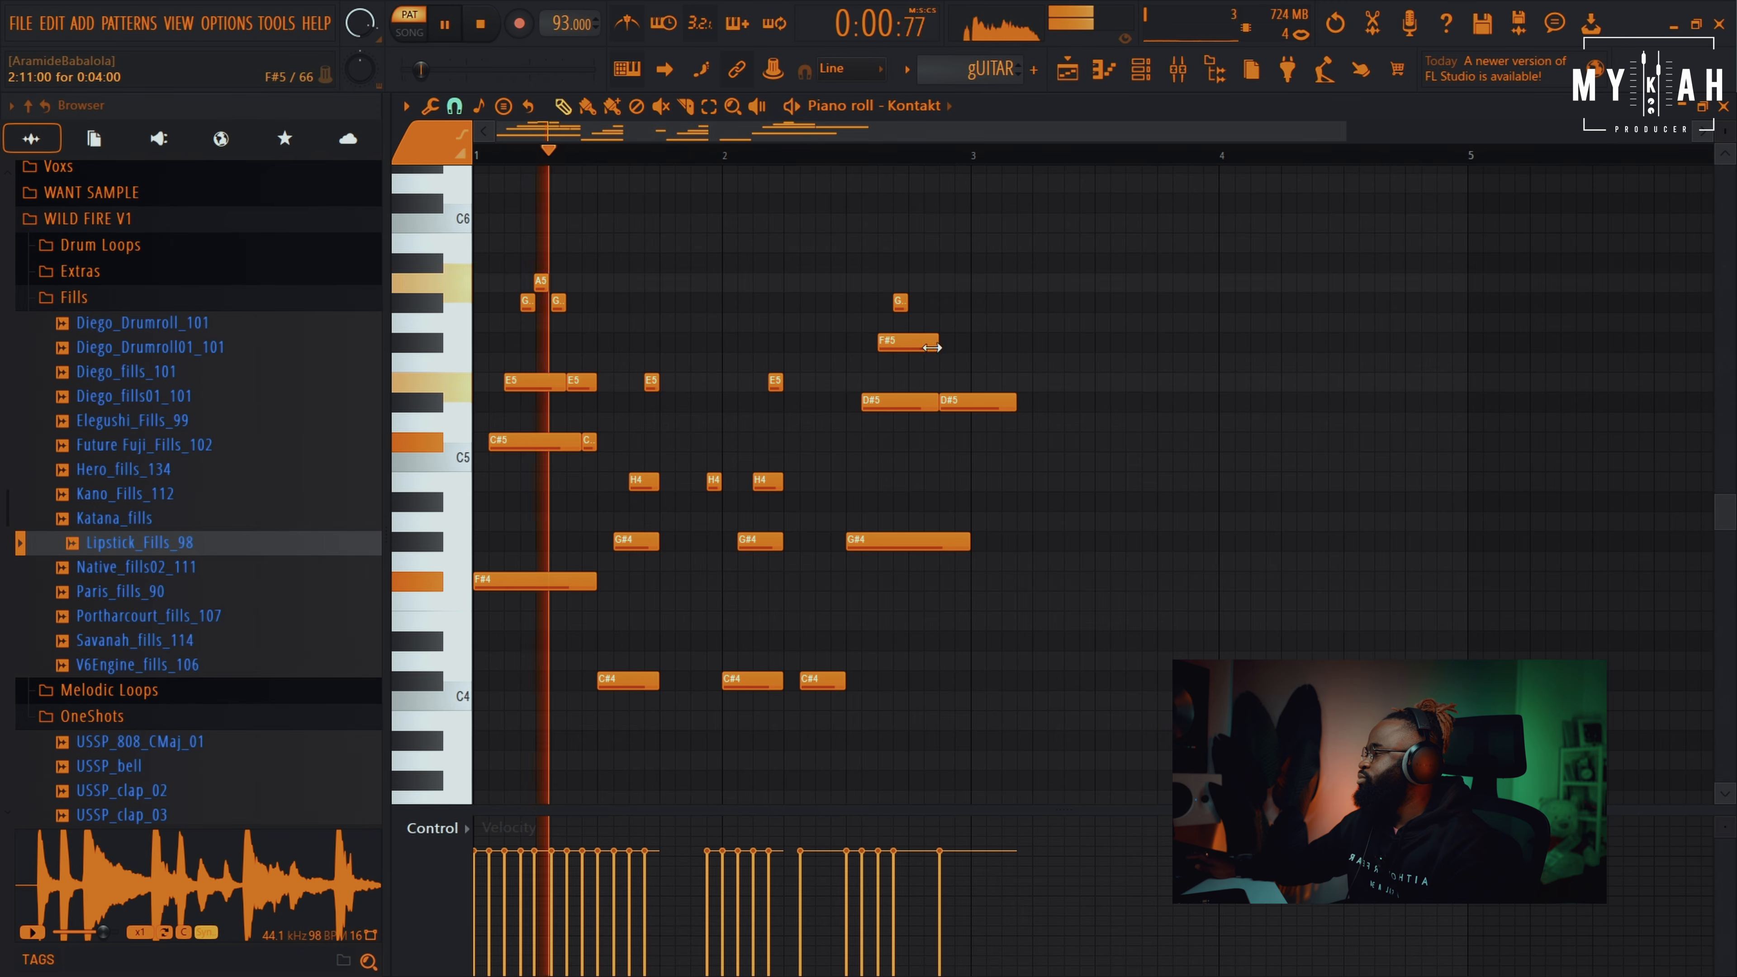
{"action": "left_click_drag", "start_coordinate": [1014, 402], "coordinate": [970, 403]}
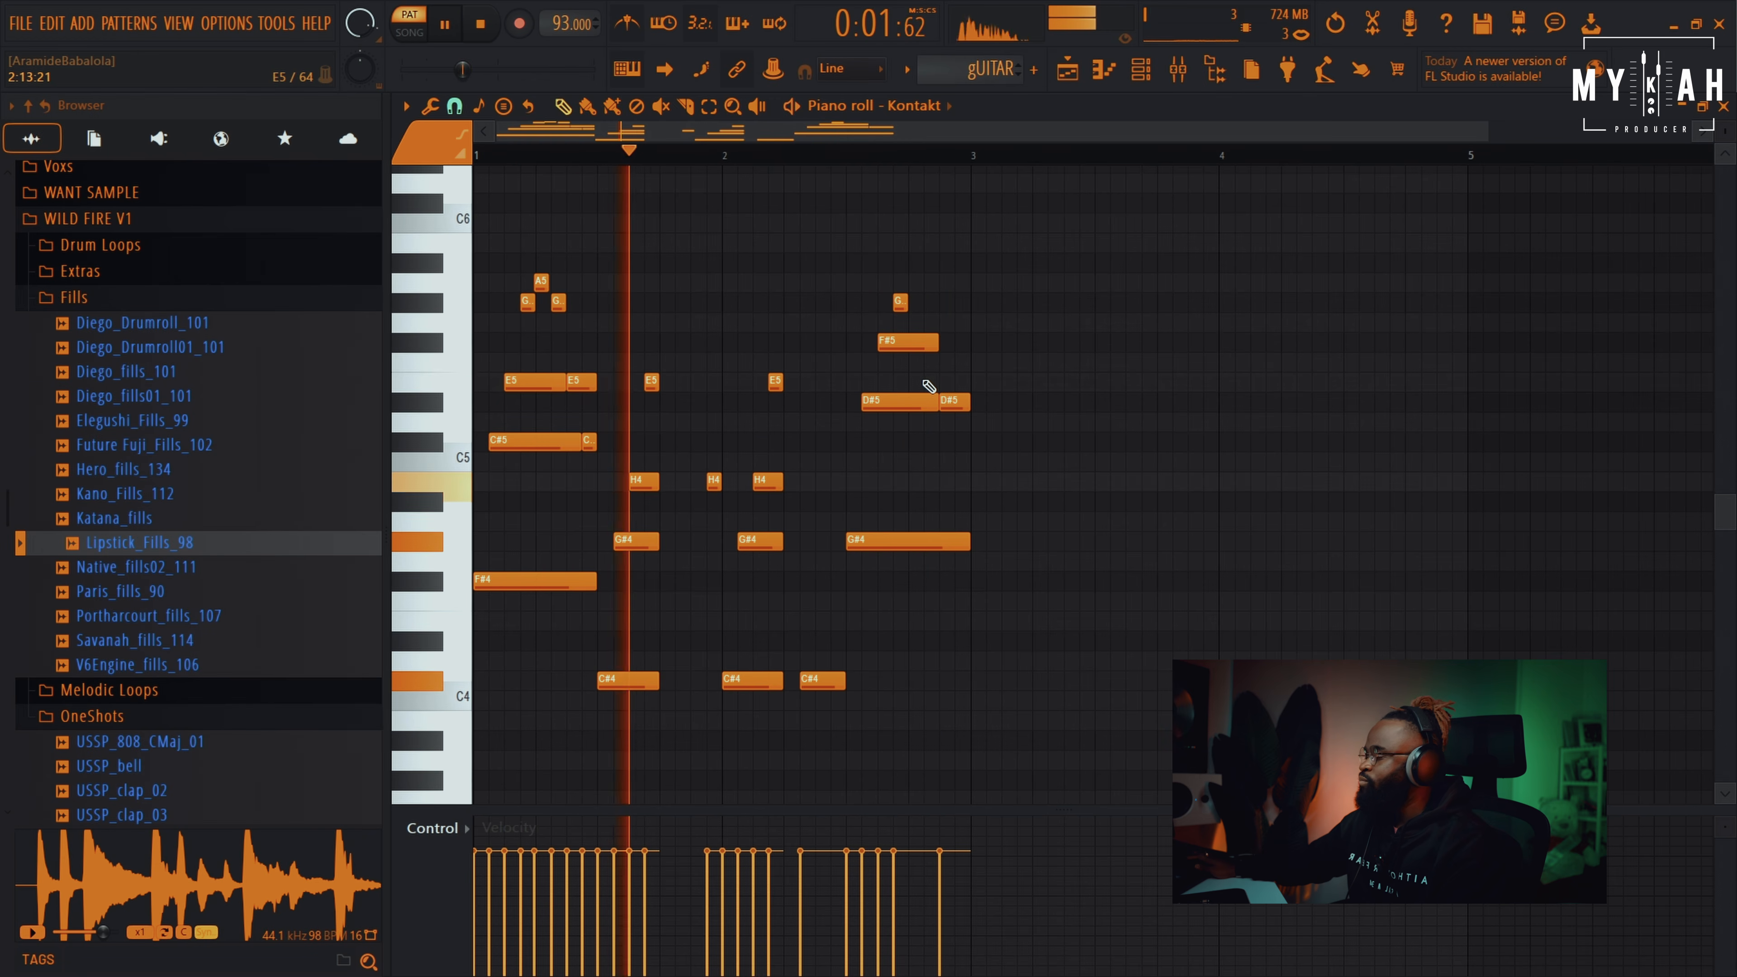
{"action": "key", "text": "space"}
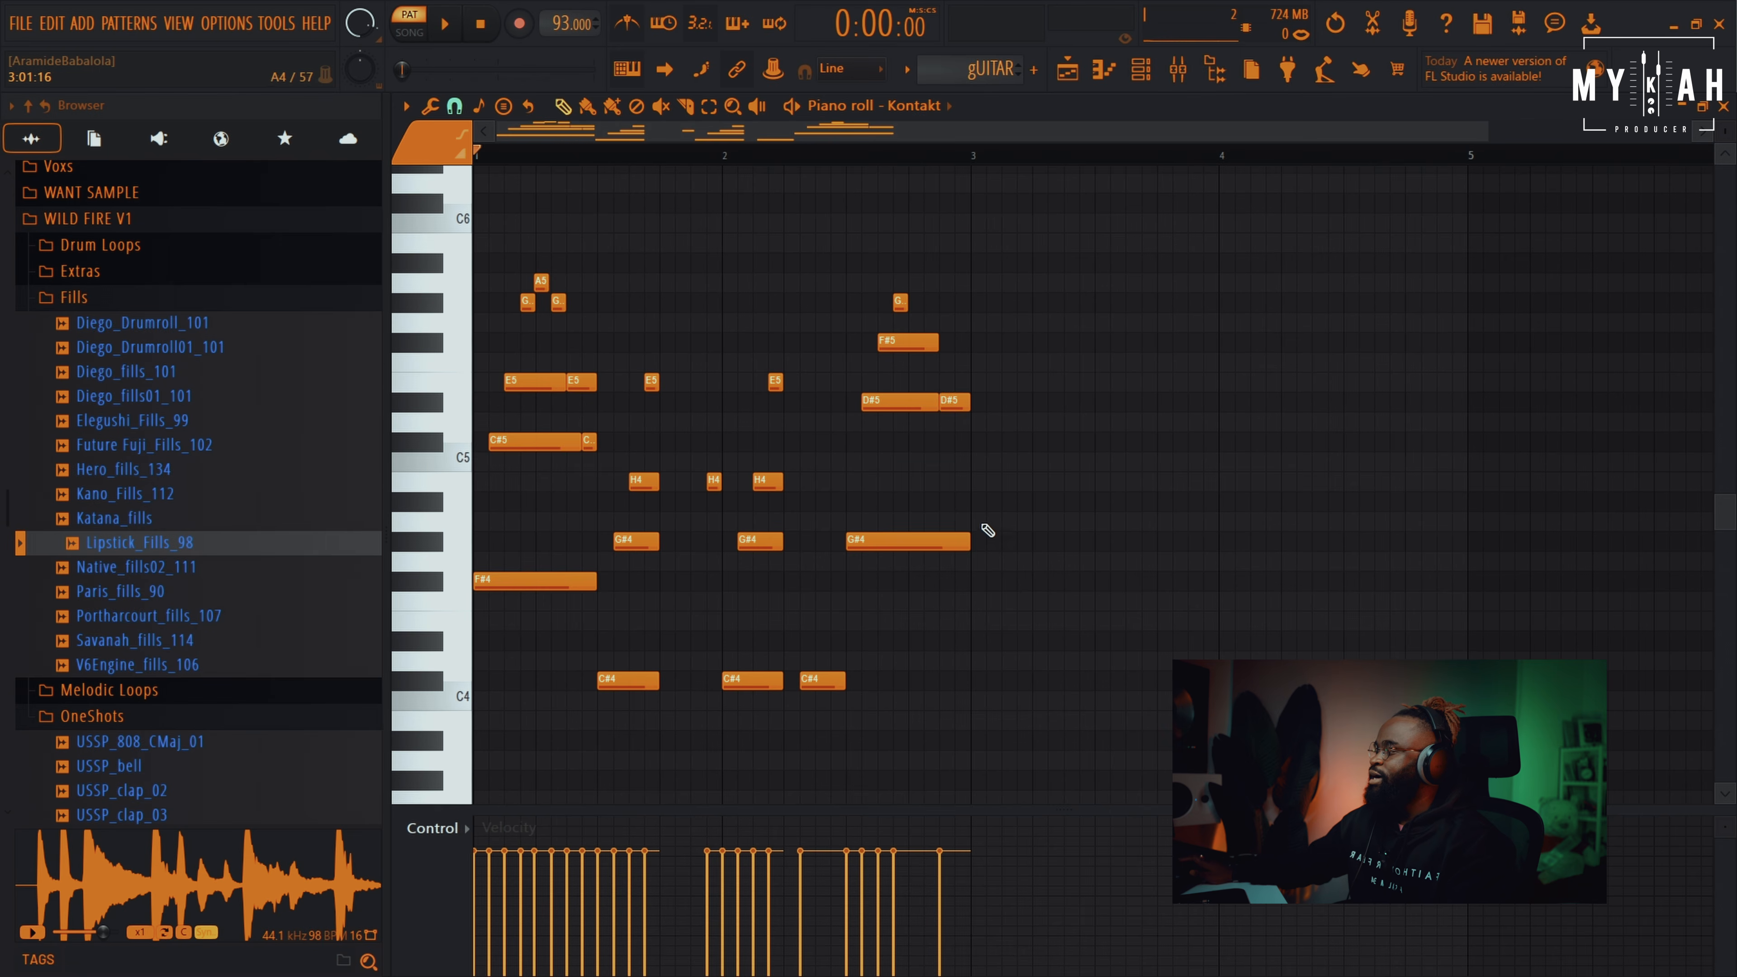
Draw a D2 bass note at the start of bar 1 and audition it
{"action": "scroll", "coordinate": [987, 545], "scroll_direction": "down", "scroll_amount": 5}
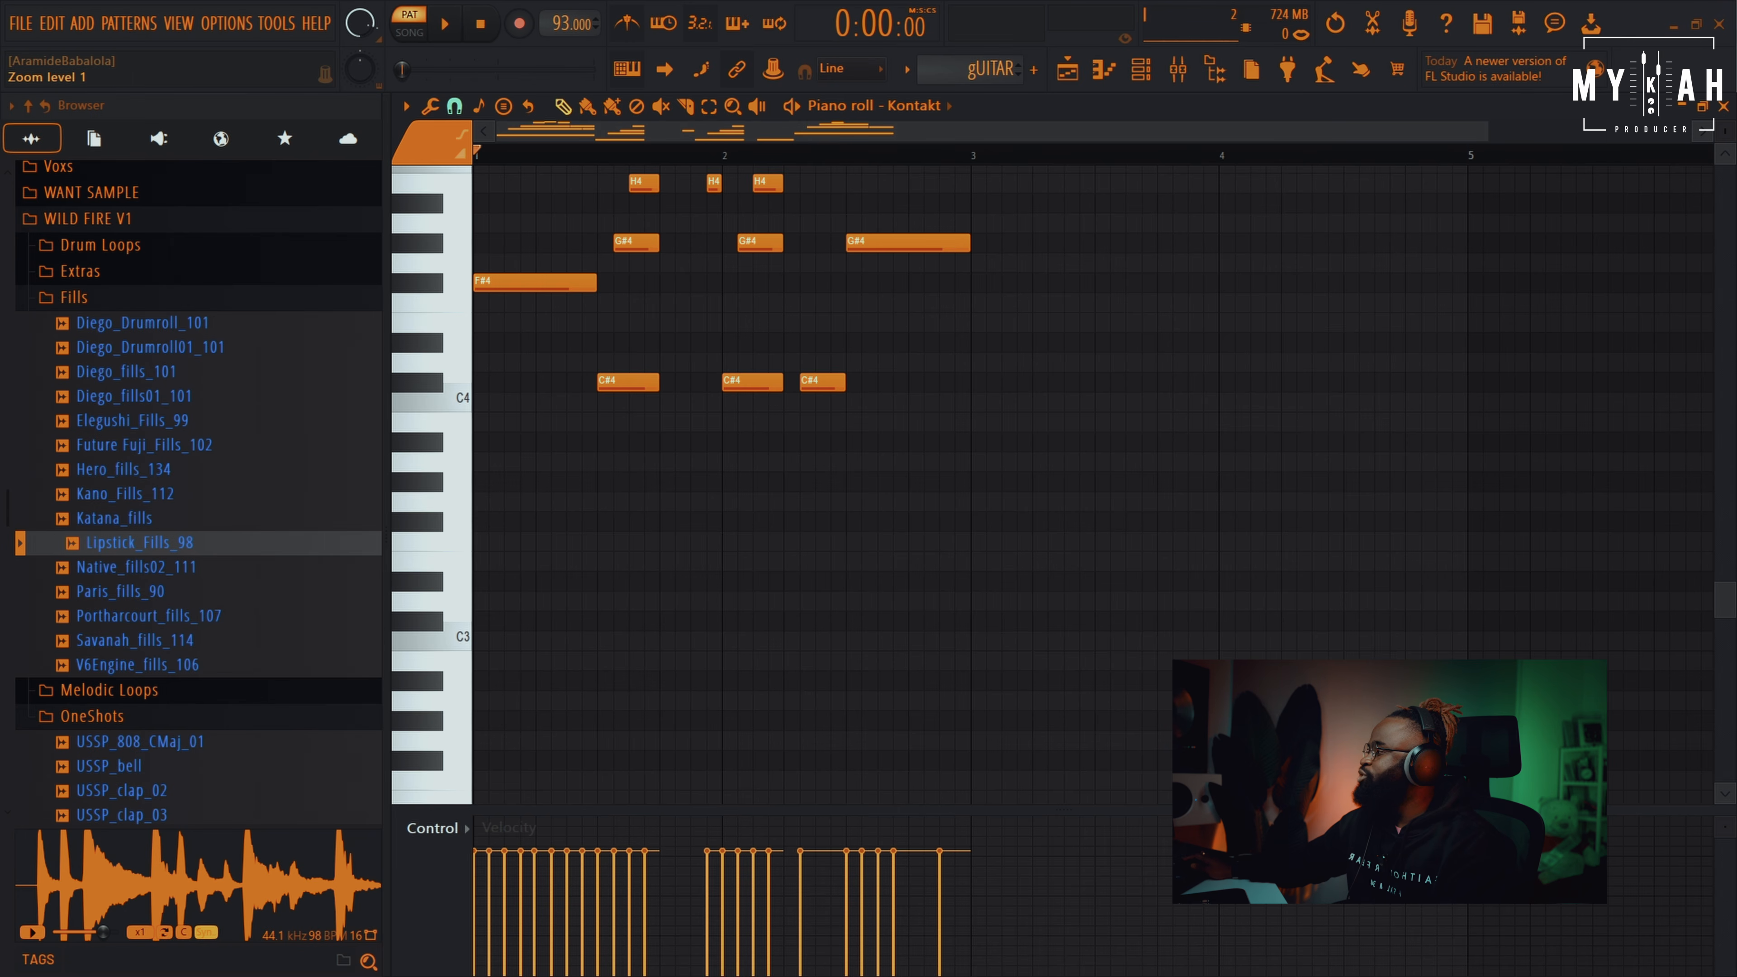
{"action": "scroll", "coordinate": [712, 530], "scroll_direction": "down", "scroll_amount": 5}
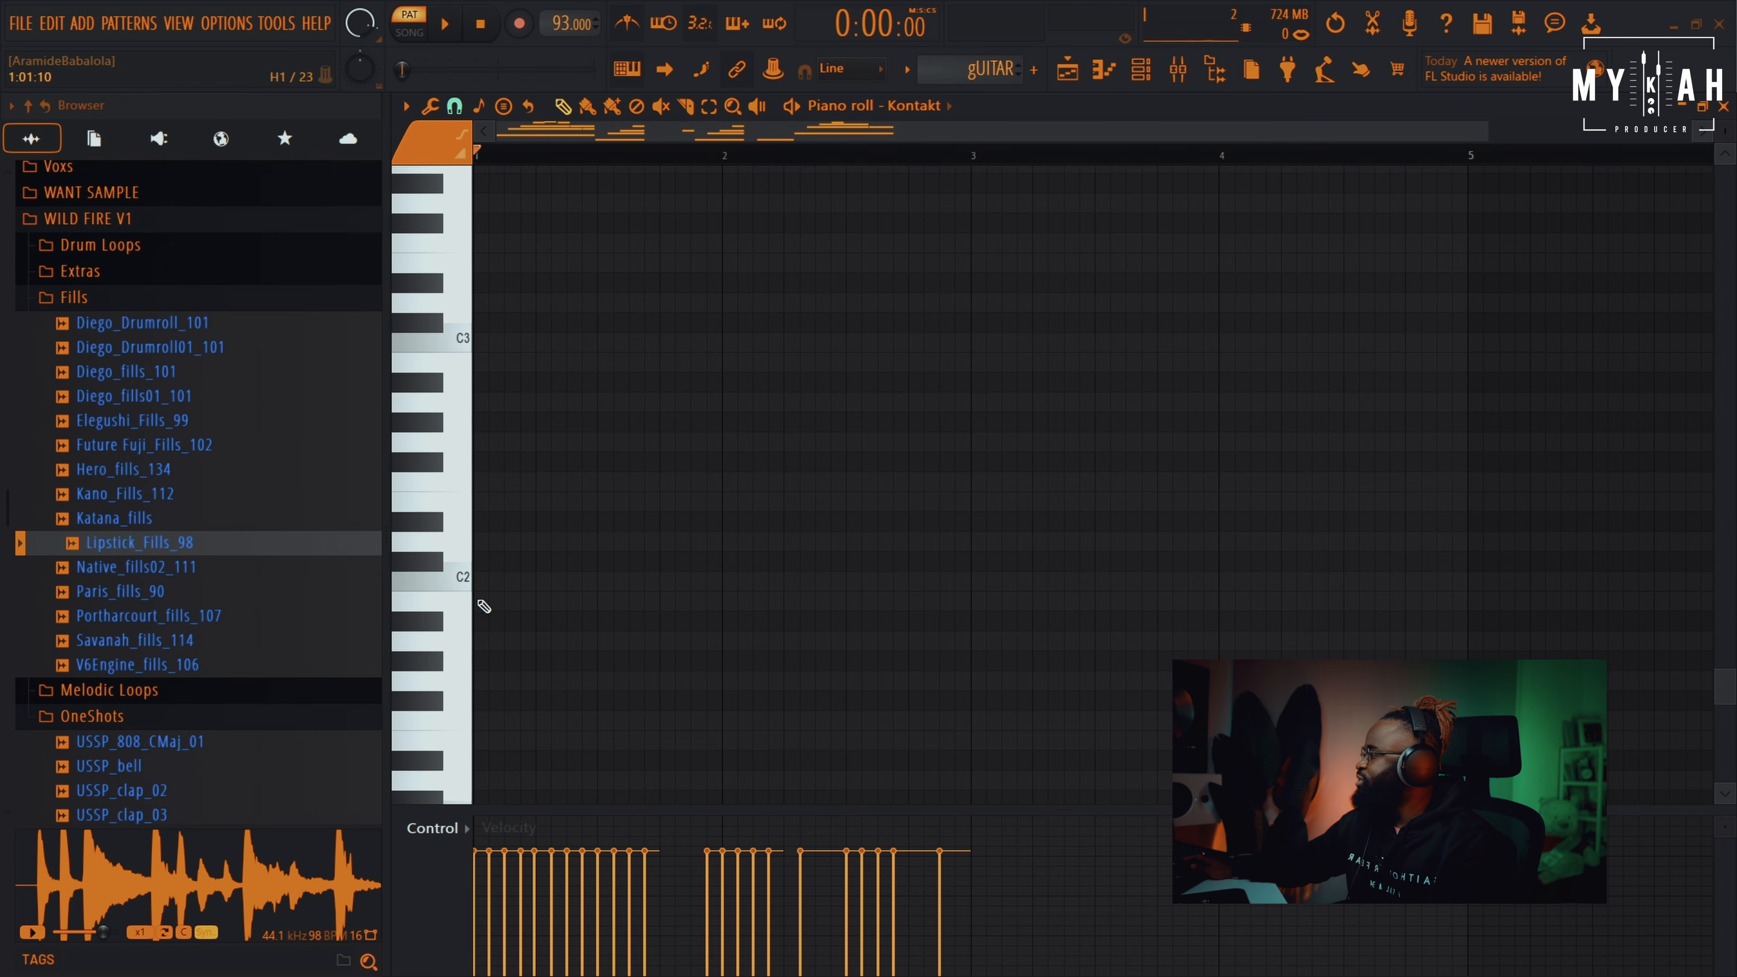
{"action": "left_click", "coordinate": [501, 544]}
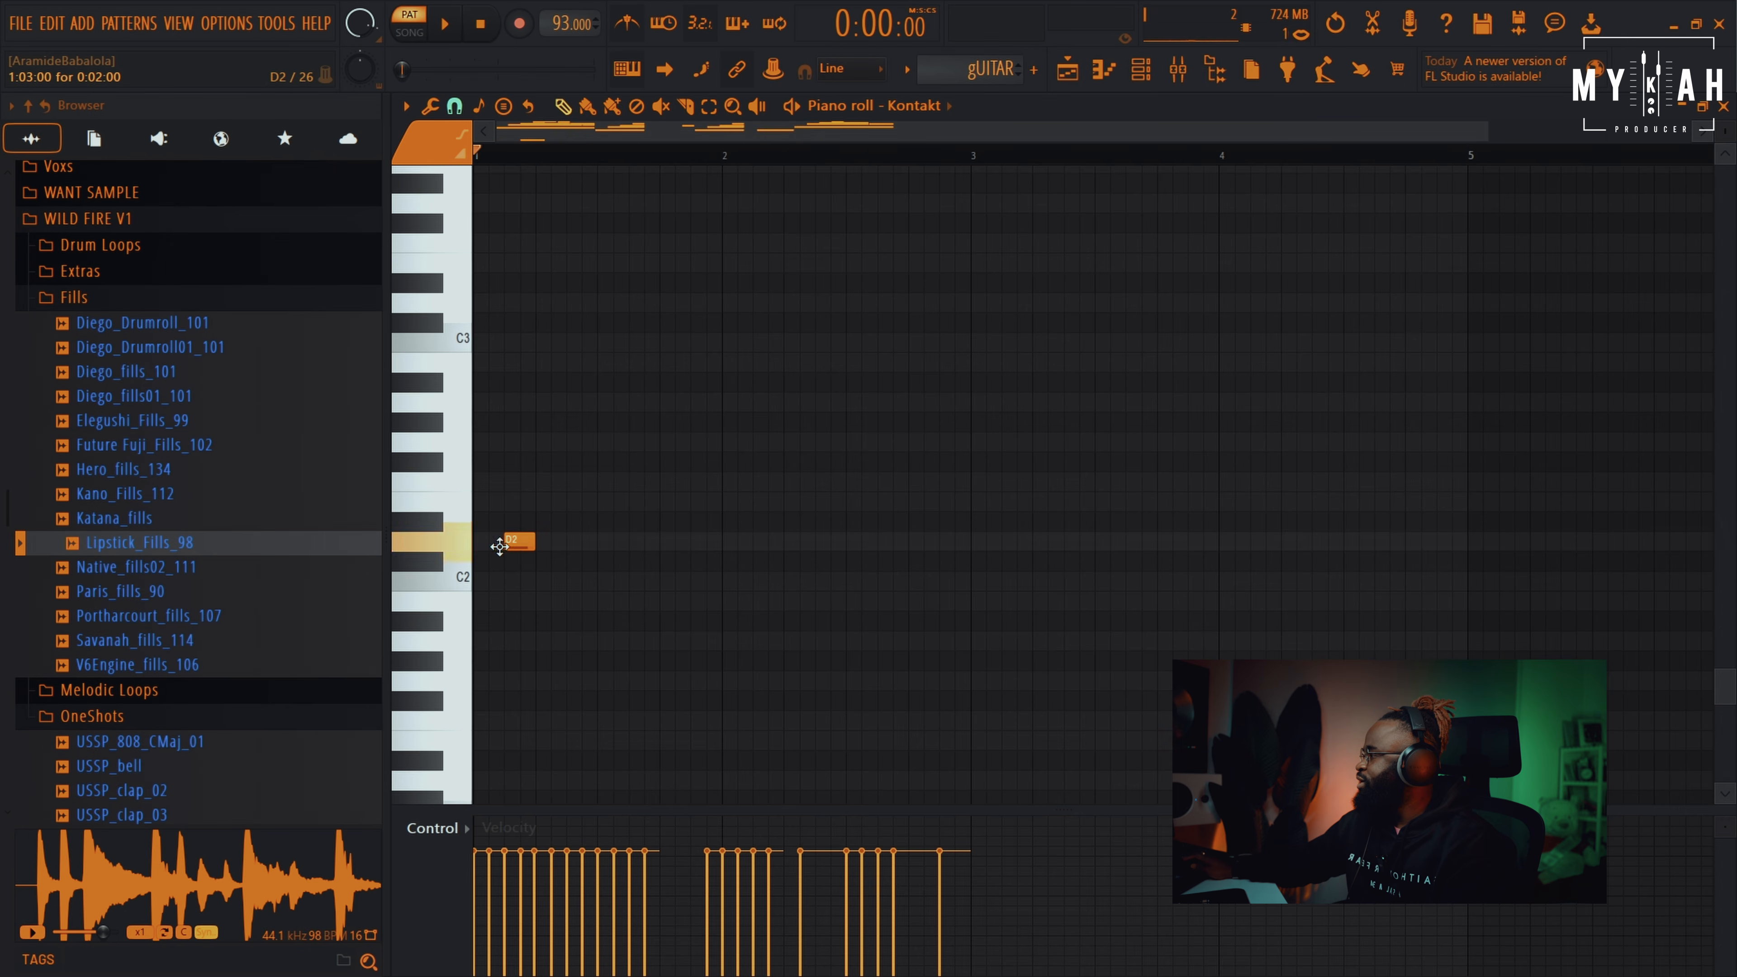
{"action": "left_click_drag", "start_coordinate": [519, 546], "coordinate": [535, 544]}
{"action": "key", "text": "space"}
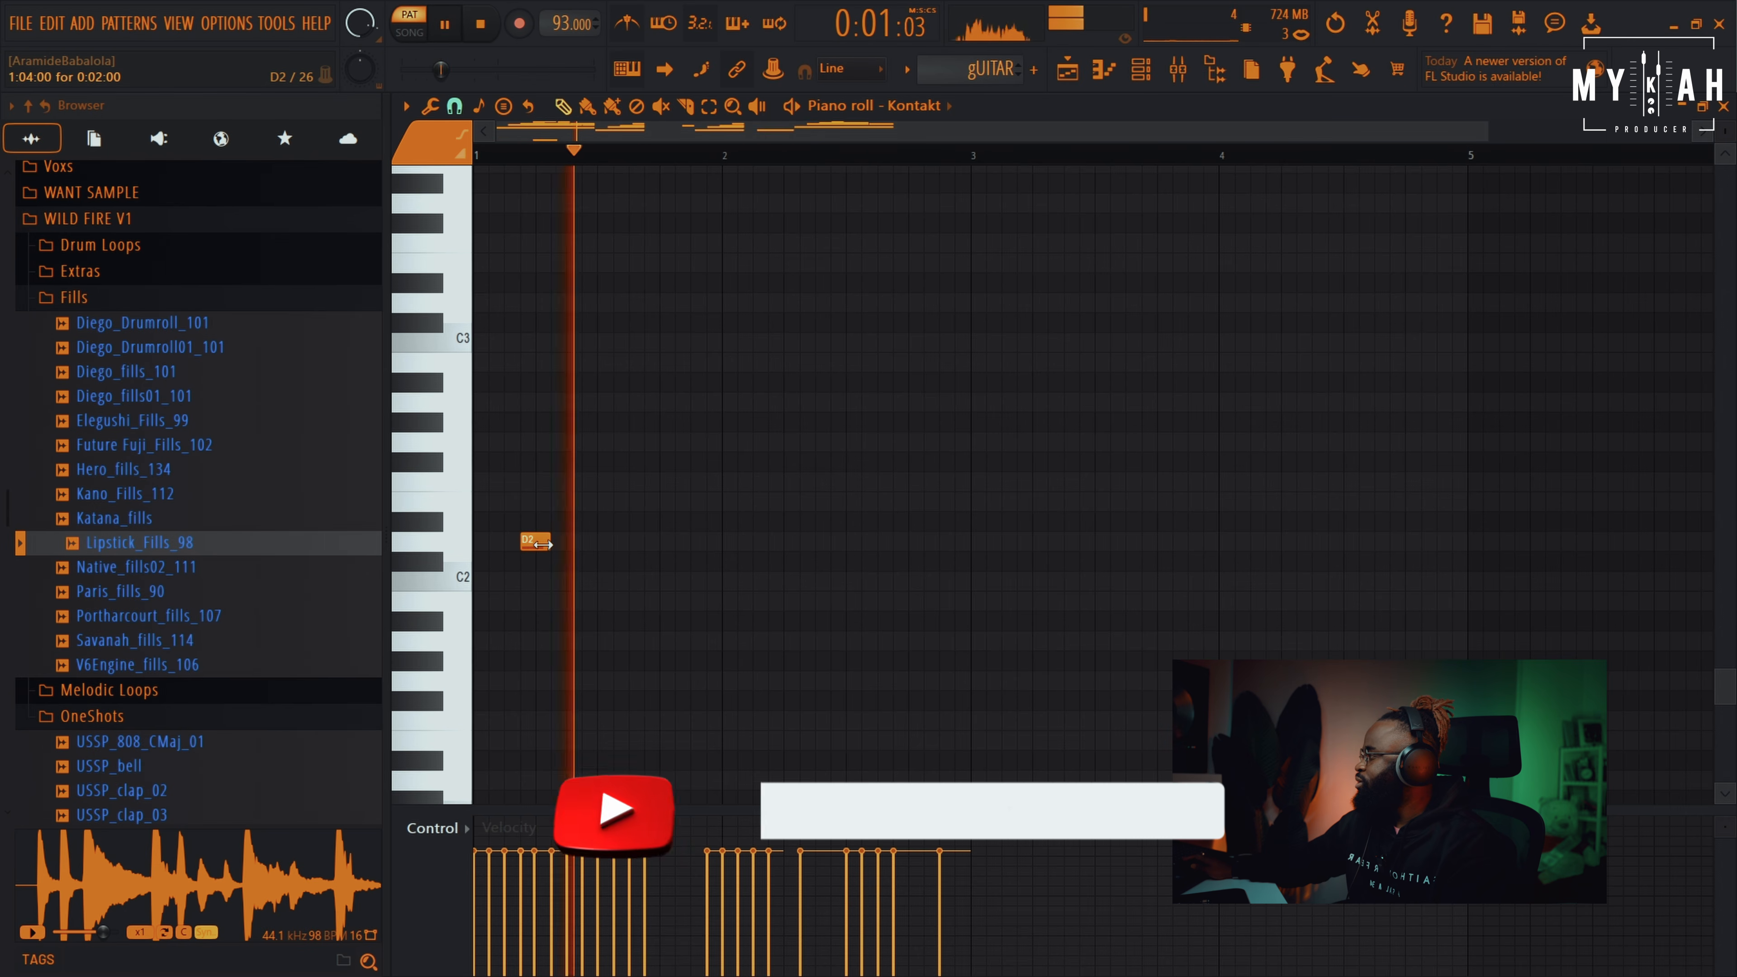
{"action": "left_click_drag", "start_coordinate": [535, 544], "coordinate": [524, 544]}
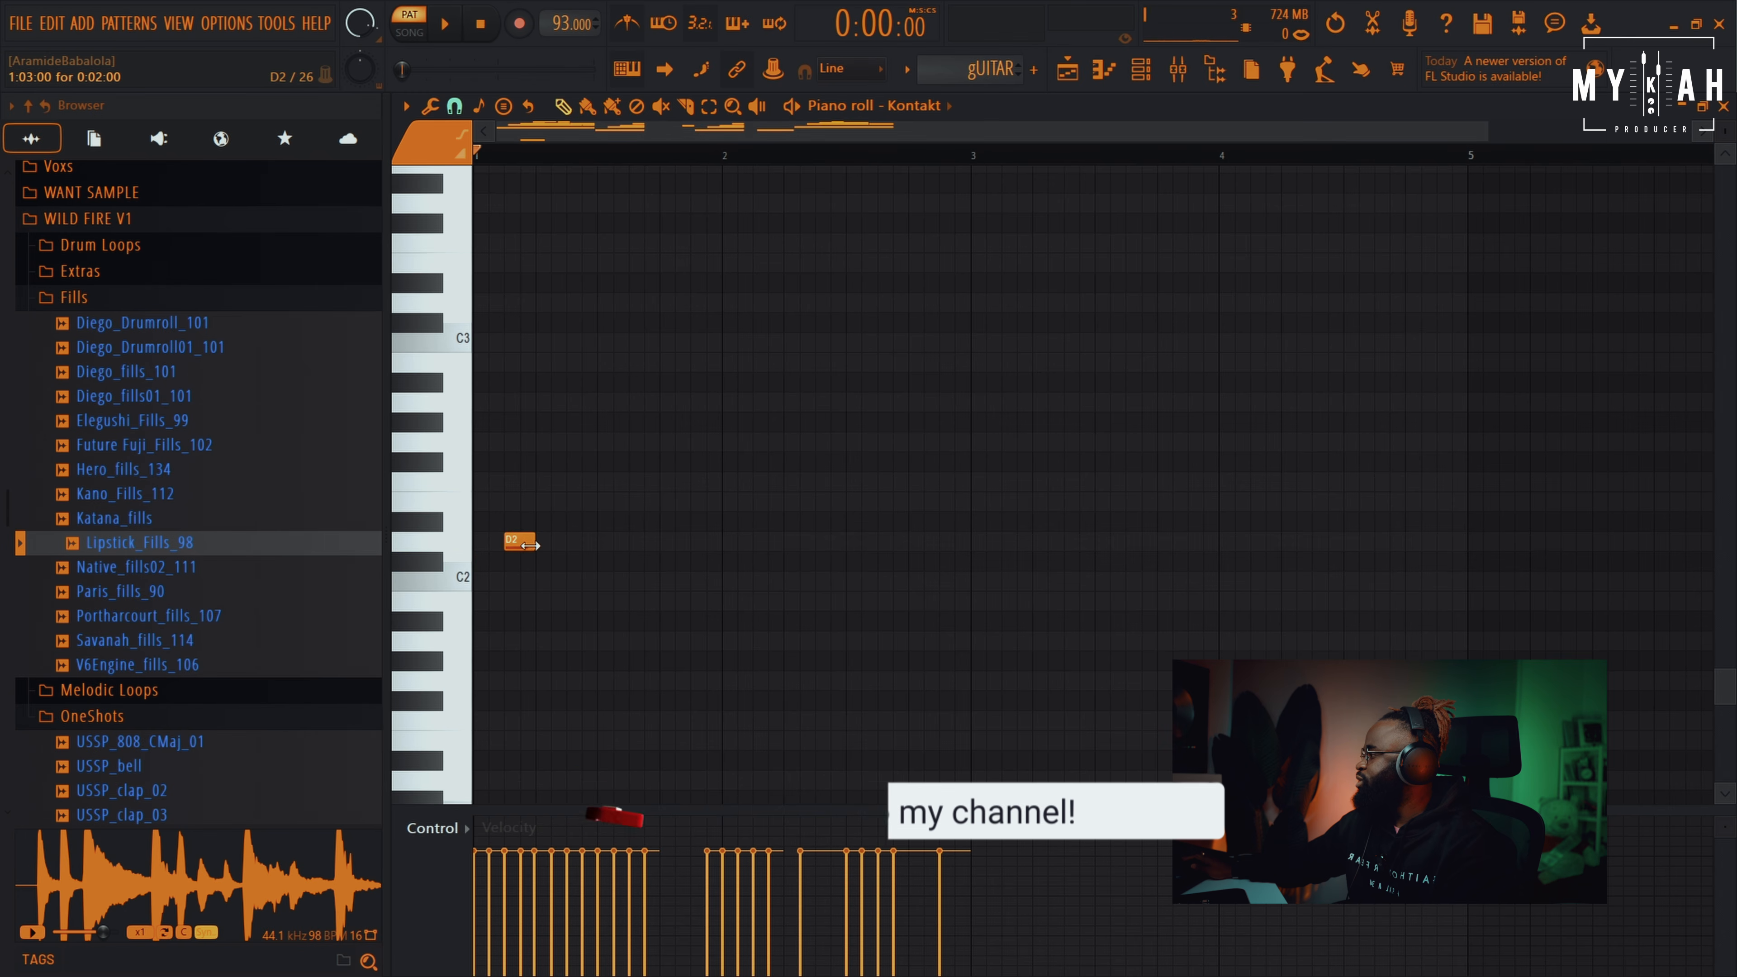
{"action": "left_click", "coordinate": [520, 548]}
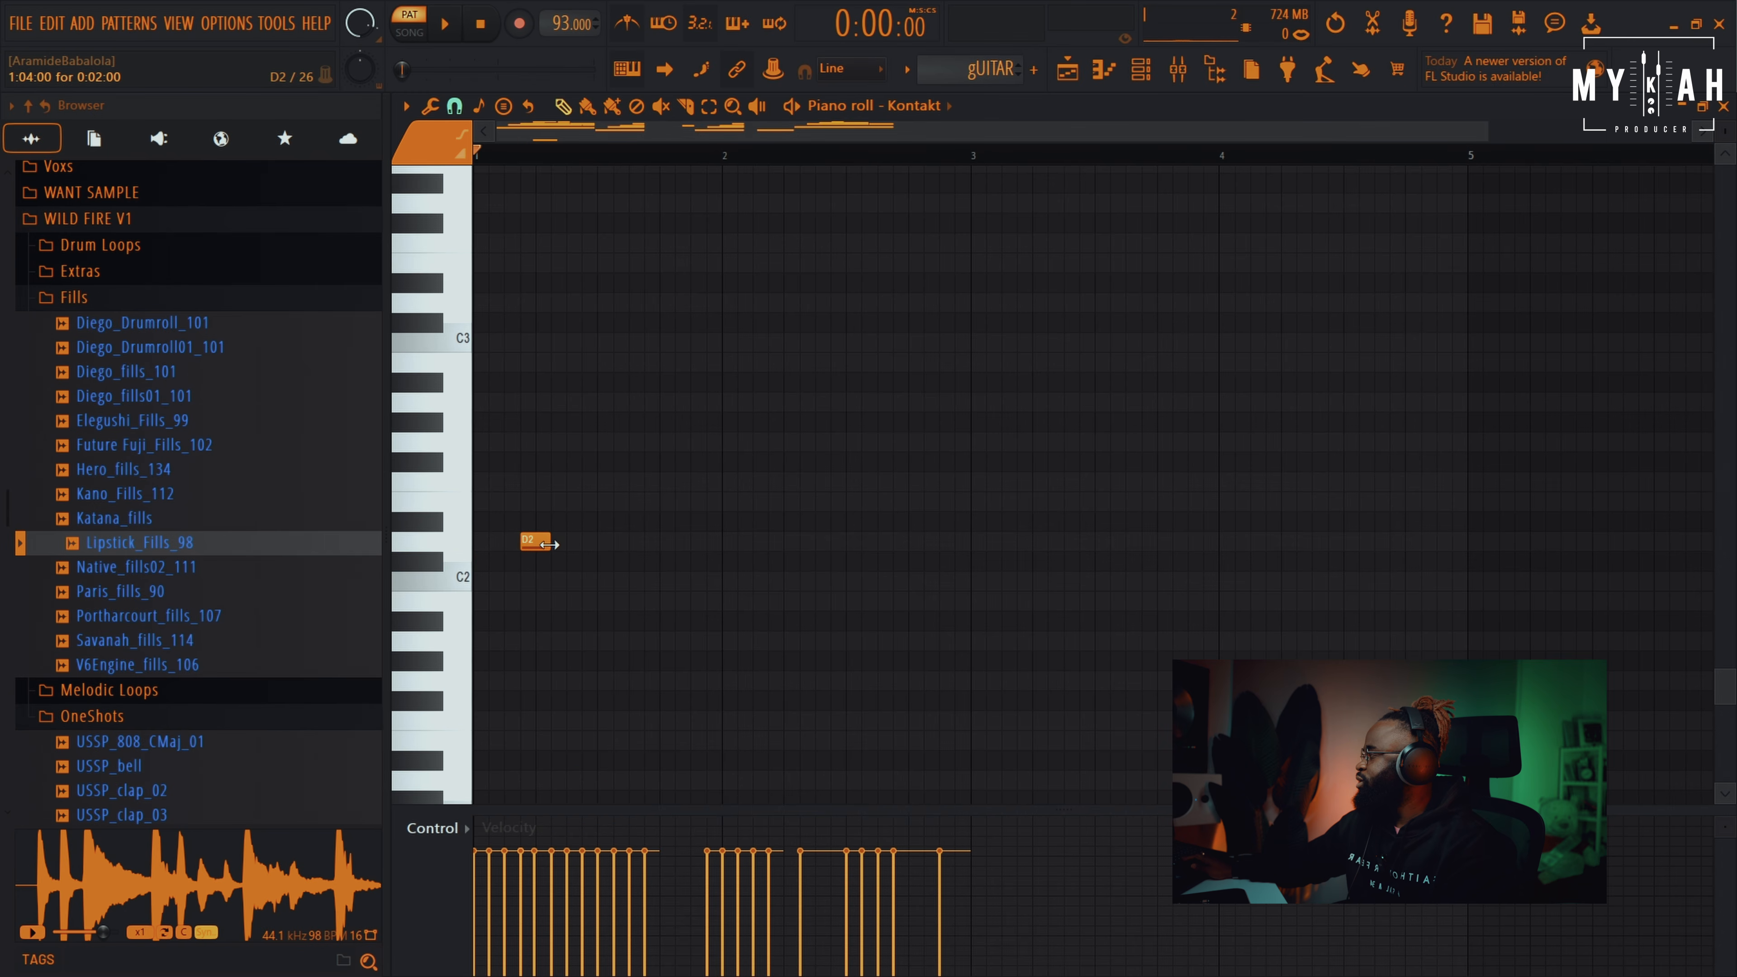
{"action": "key", "text": "space"}
{"action": "key", "text": "space"}
Add a C2 after the D2 and another D2 later in the pattern
{"action": "left_click", "coordinate": [569, 584]}
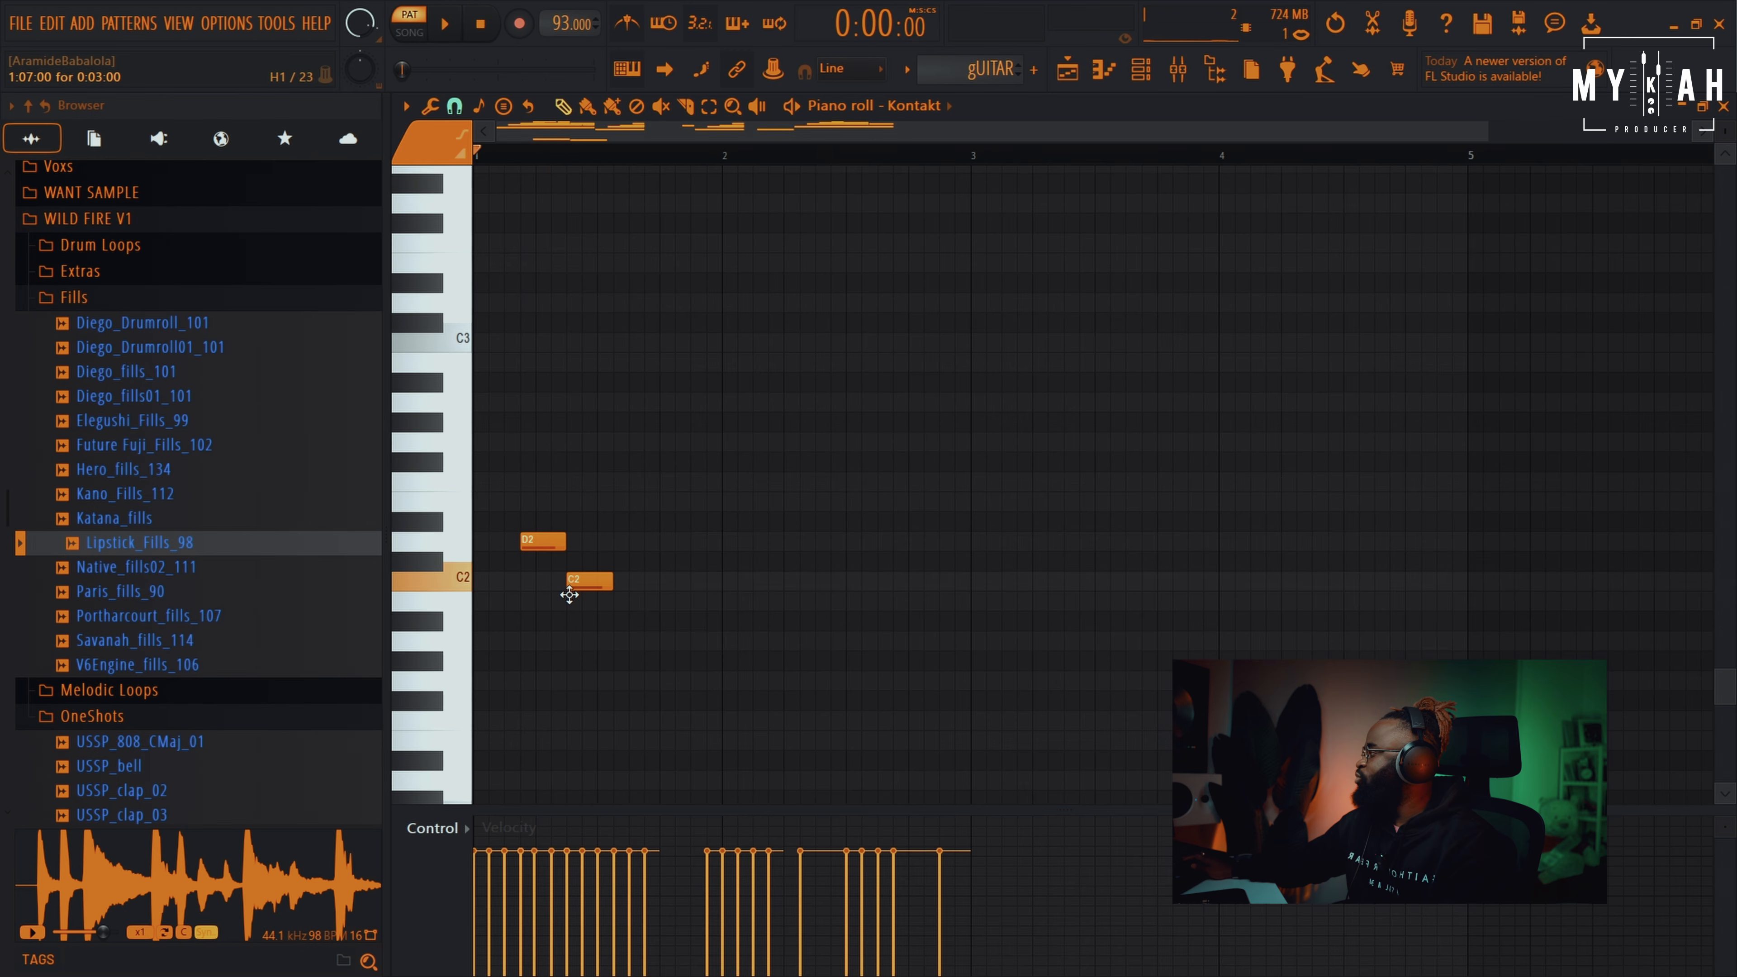
{"action": "key", "text": "space"}
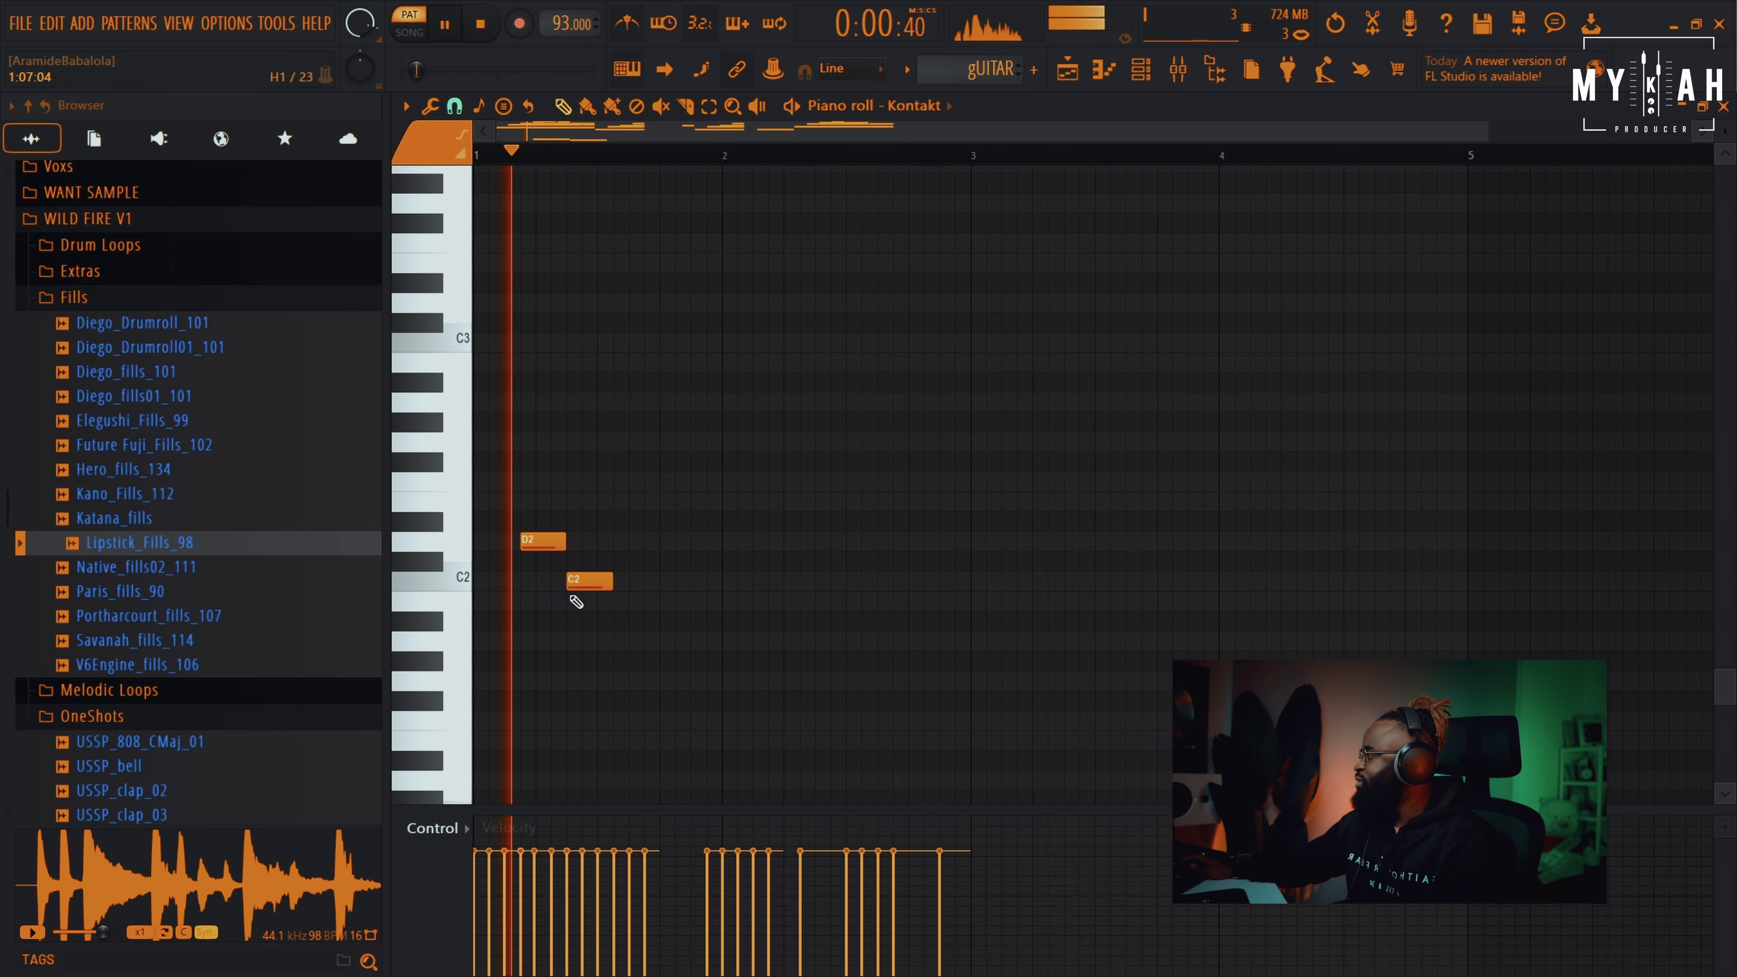
{"action": "key", "text": "space"}
{"action": "left_click", "coordinate": [576, 462]}
{"action": "left_click", "coordinate": [832, 545]}
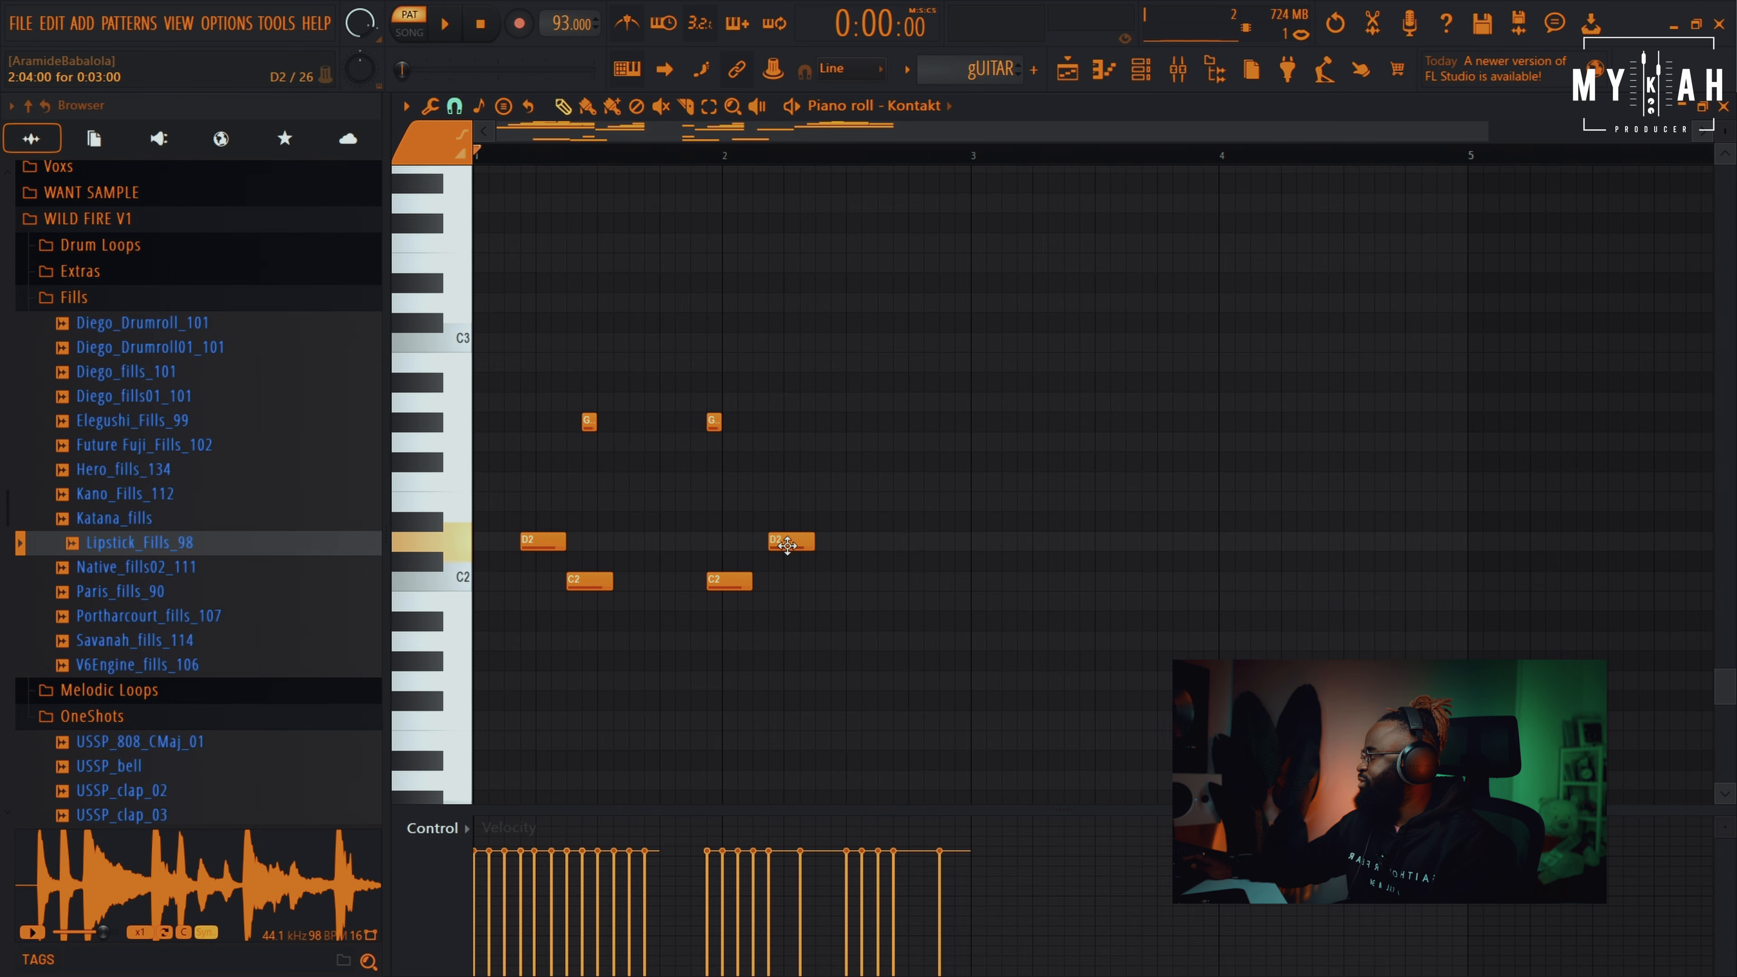
{"action": "key", "text": "space"}
{"action": "key", "text": "space"}
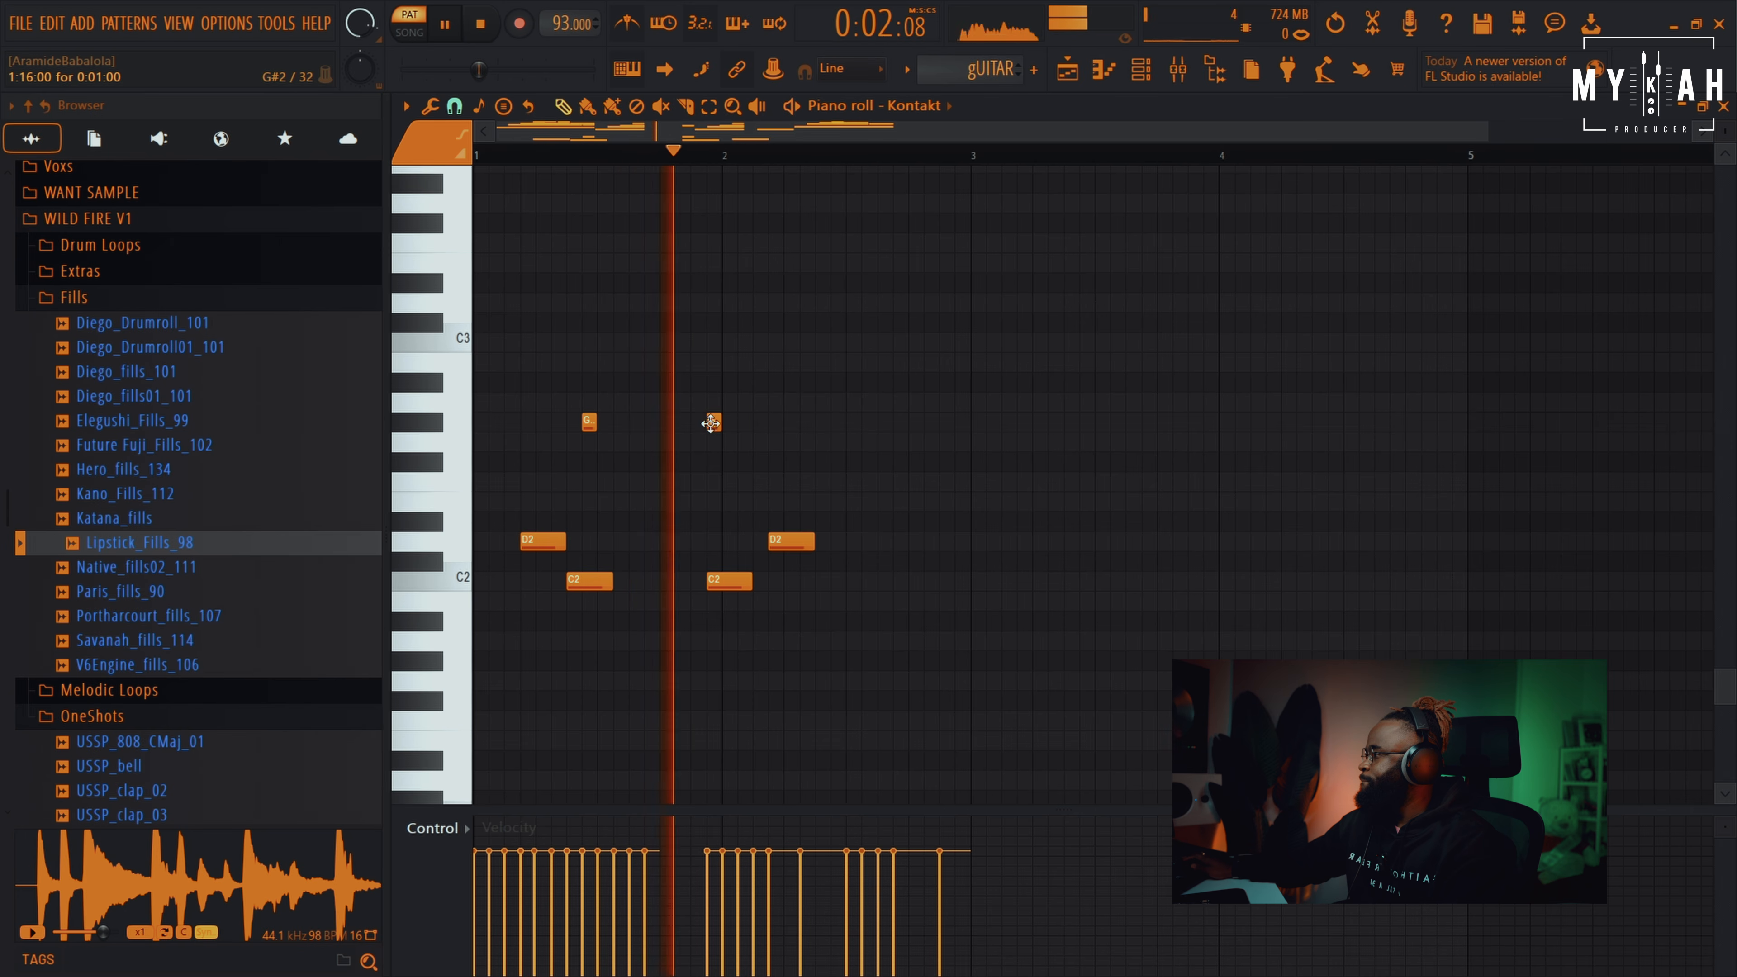
Add short G#2 hits and a late D2 in bar 2, removing a stray C2
{"action": "left_click", "coordinate": [836, 422]}
{"action": "left_click", "coordinate": [959, 422]}
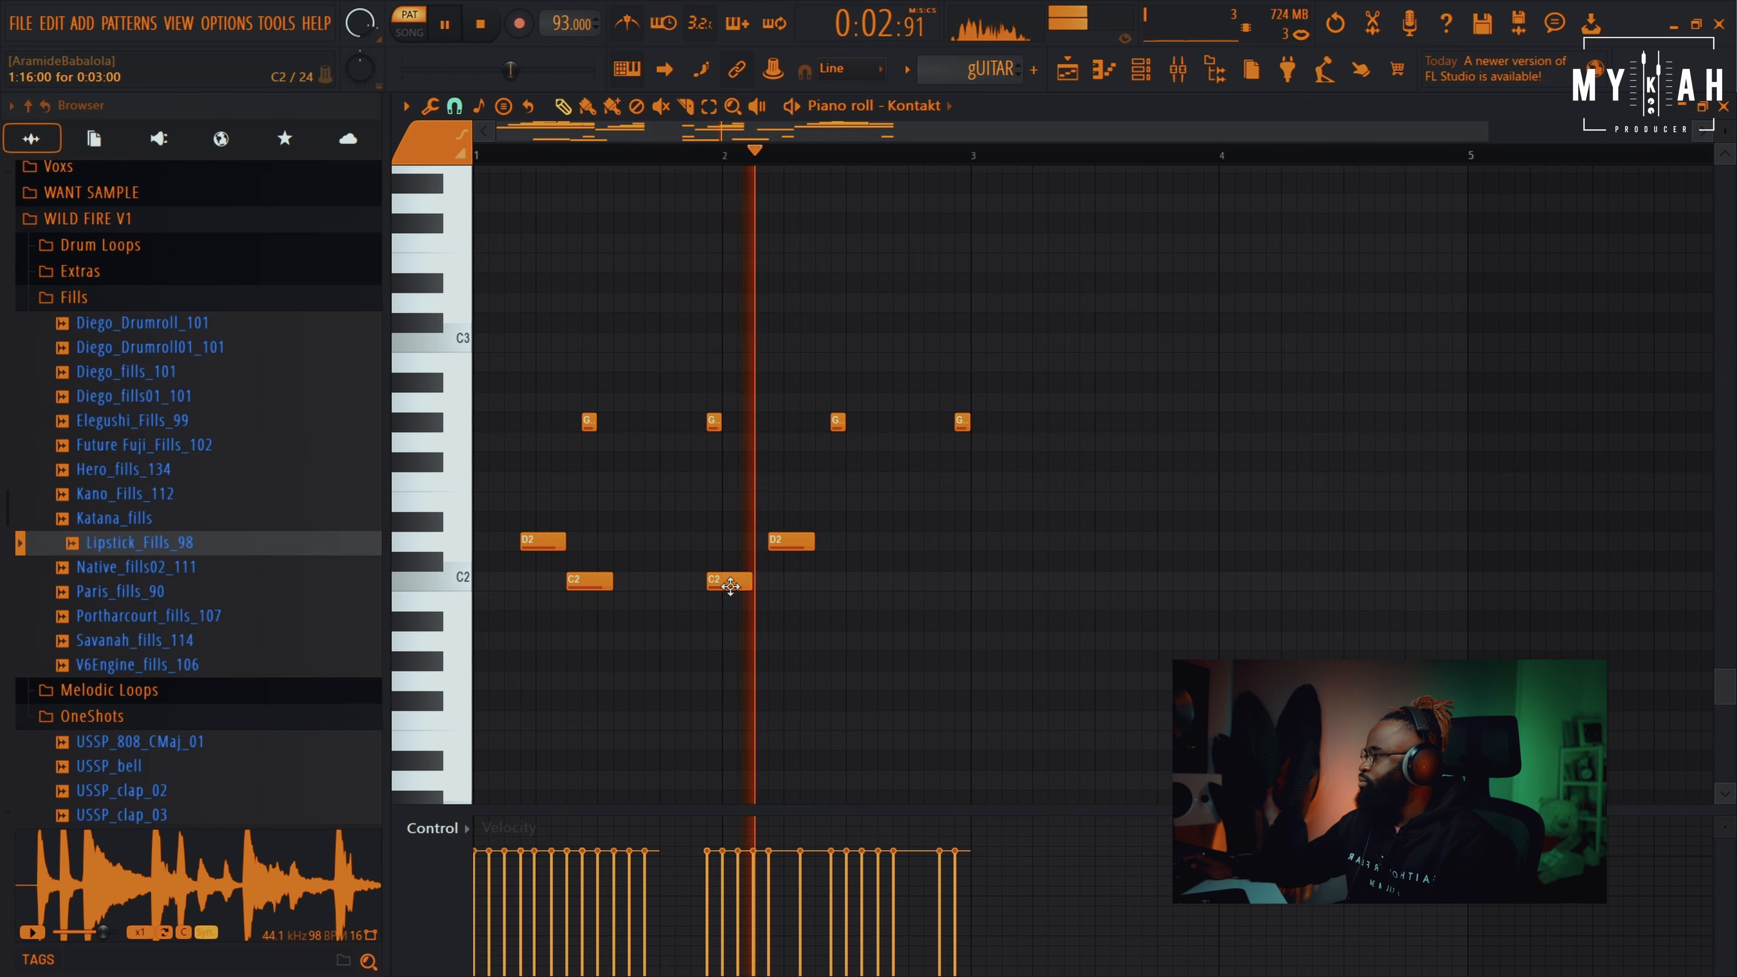
{"action": "left_click", "coordinate": [837, 583]}
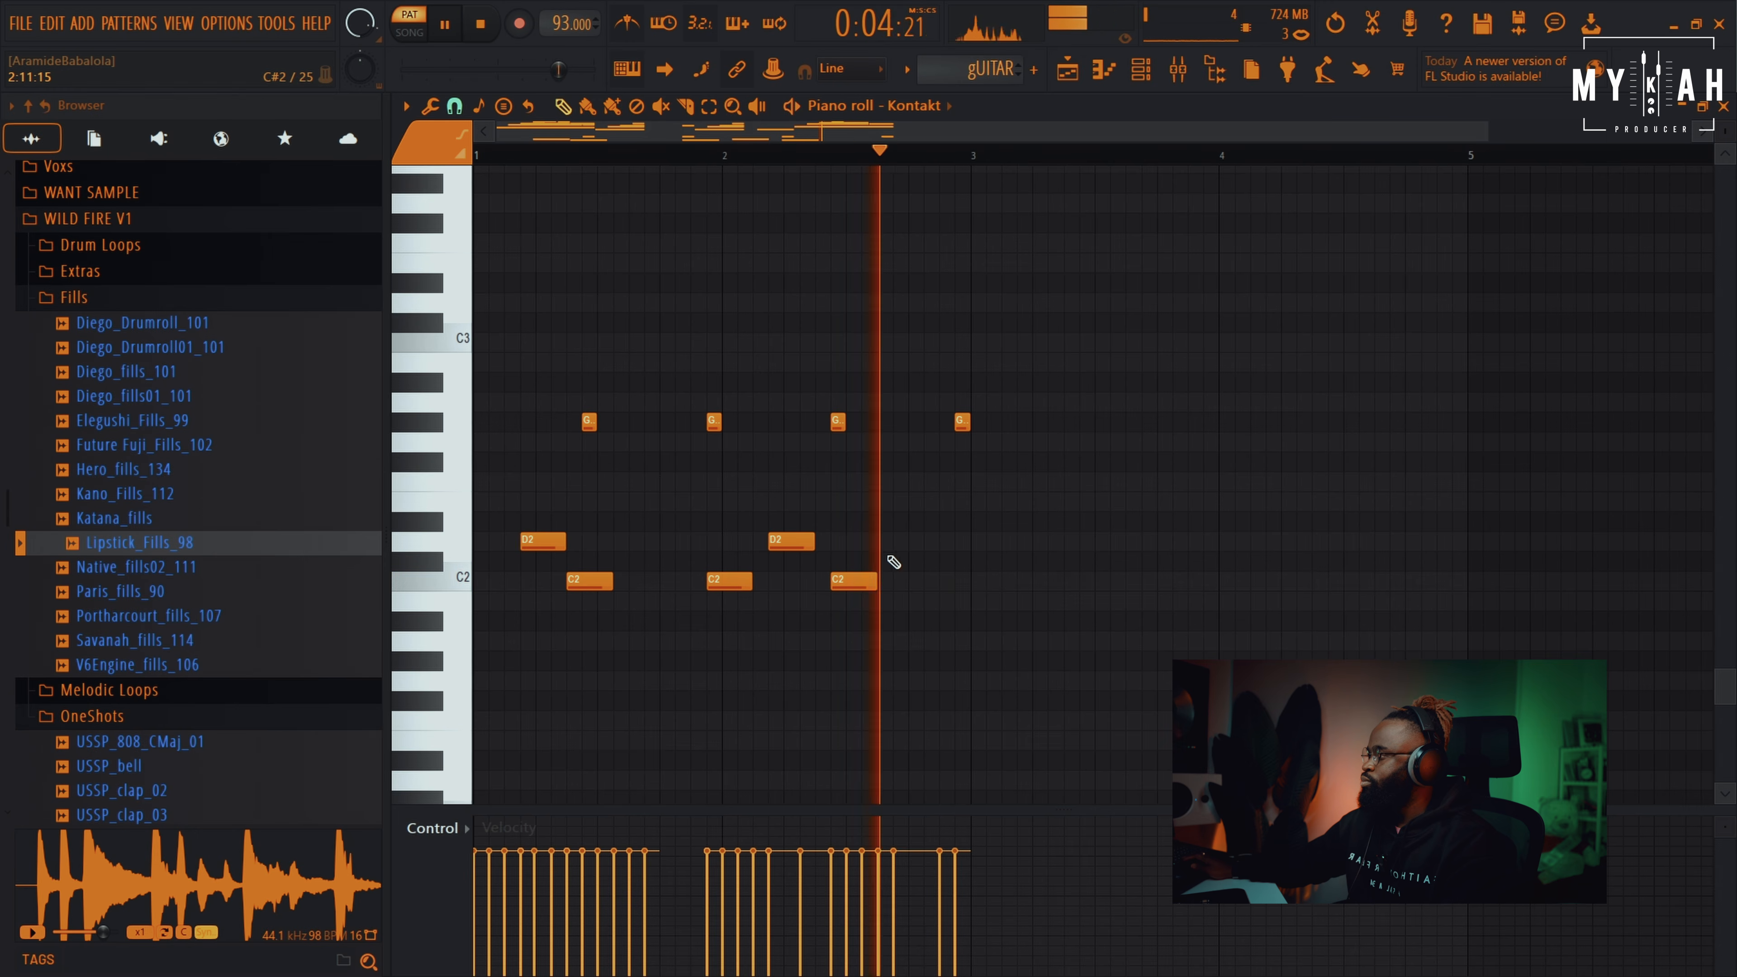
{"action": "left_click", "coordinate": [894, 542]}
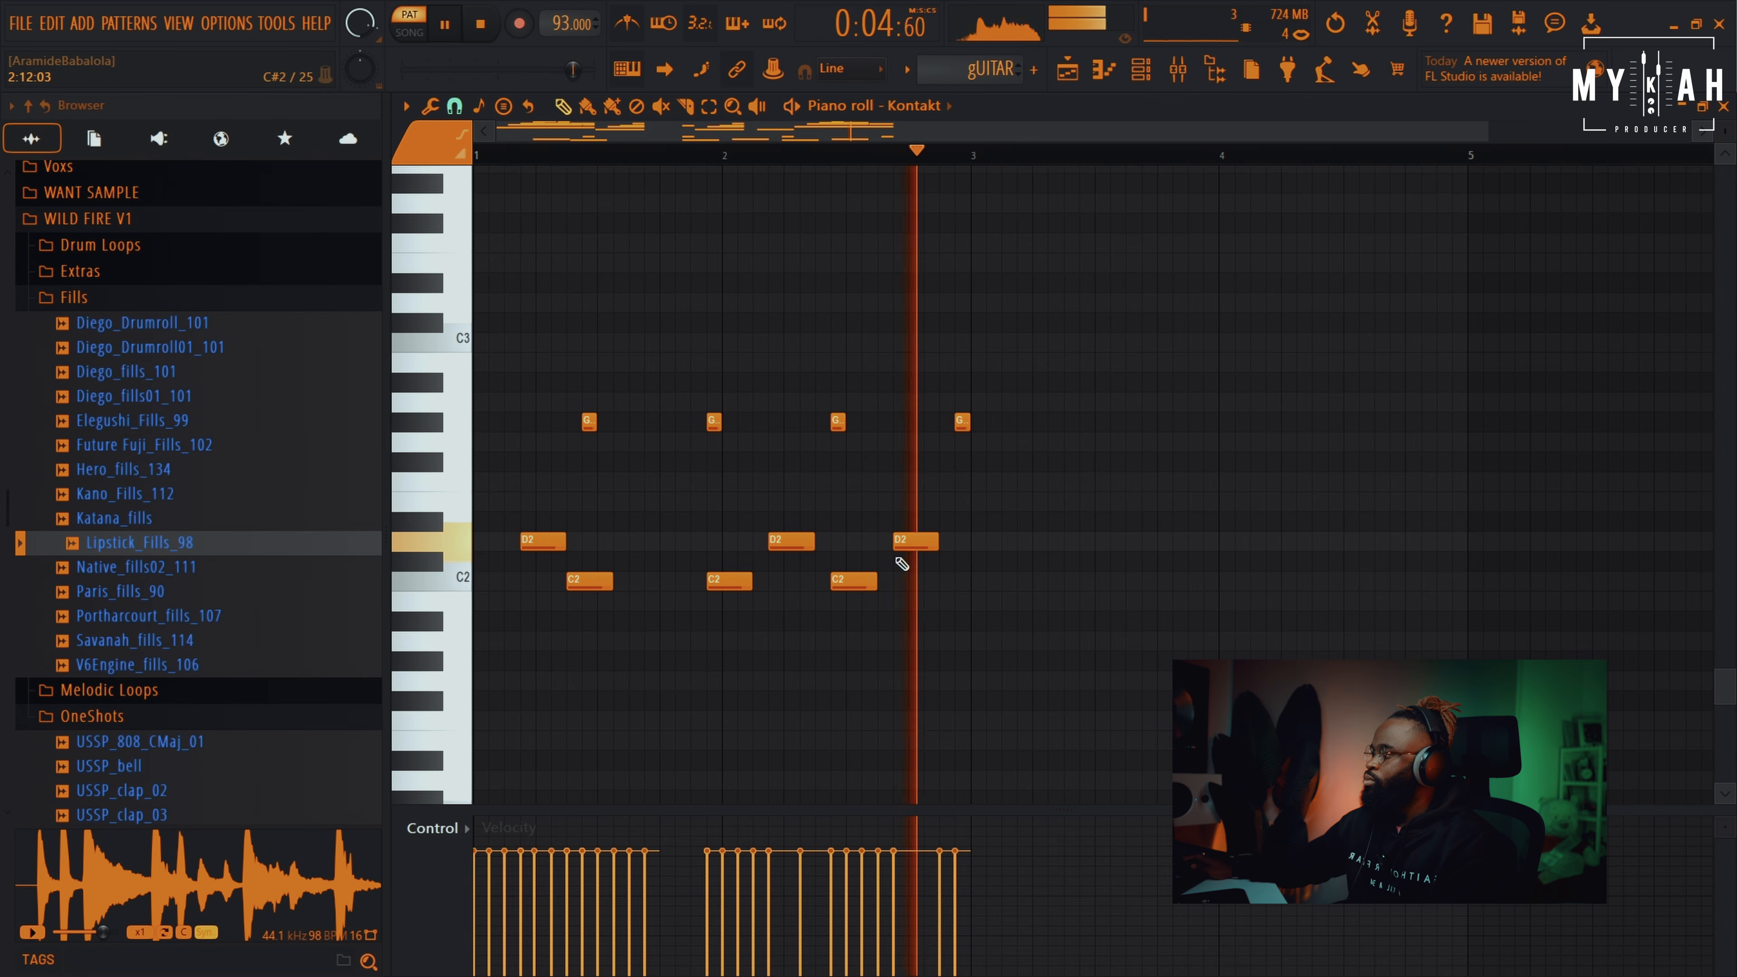
{"action": "right_click", "coordinate": [862, 581]}
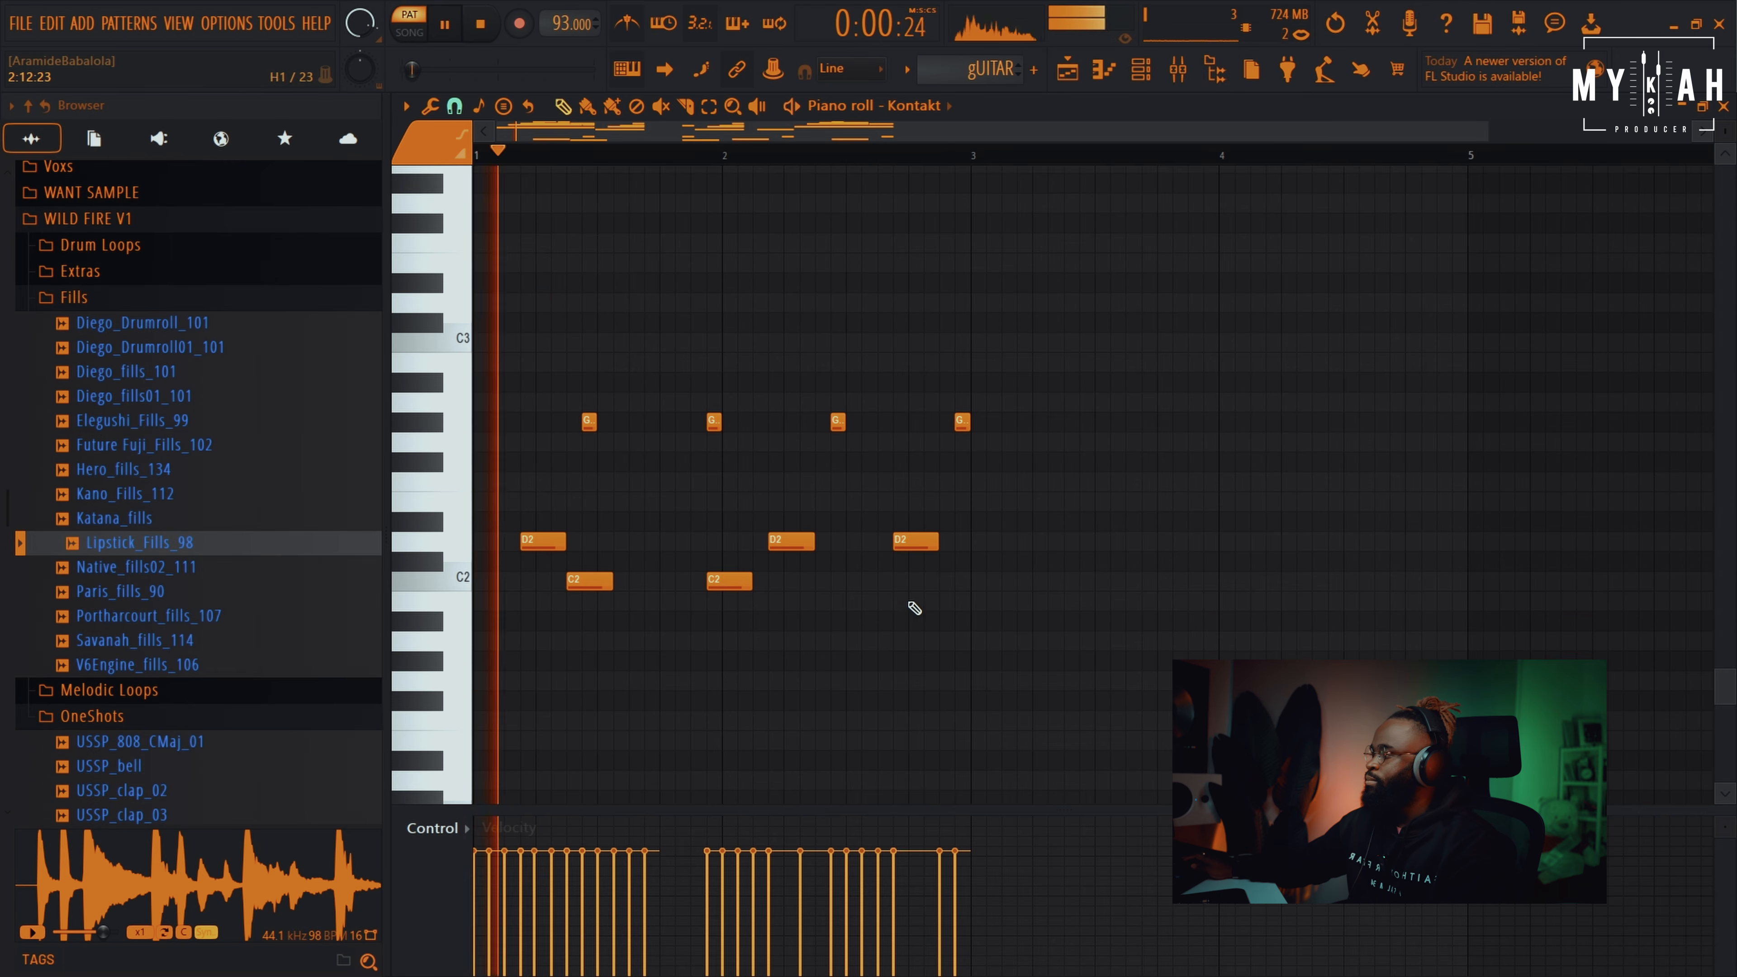
{"action": "scroll", "coordinate": [916, 609], "scroll_direction": "up", "scroll_amount": 10}
{"action": "key", "text": "space"}
{"action": "scroll", "coordinate": [928, 624], "scroll_direction": "up", "scroll_amount": 2}
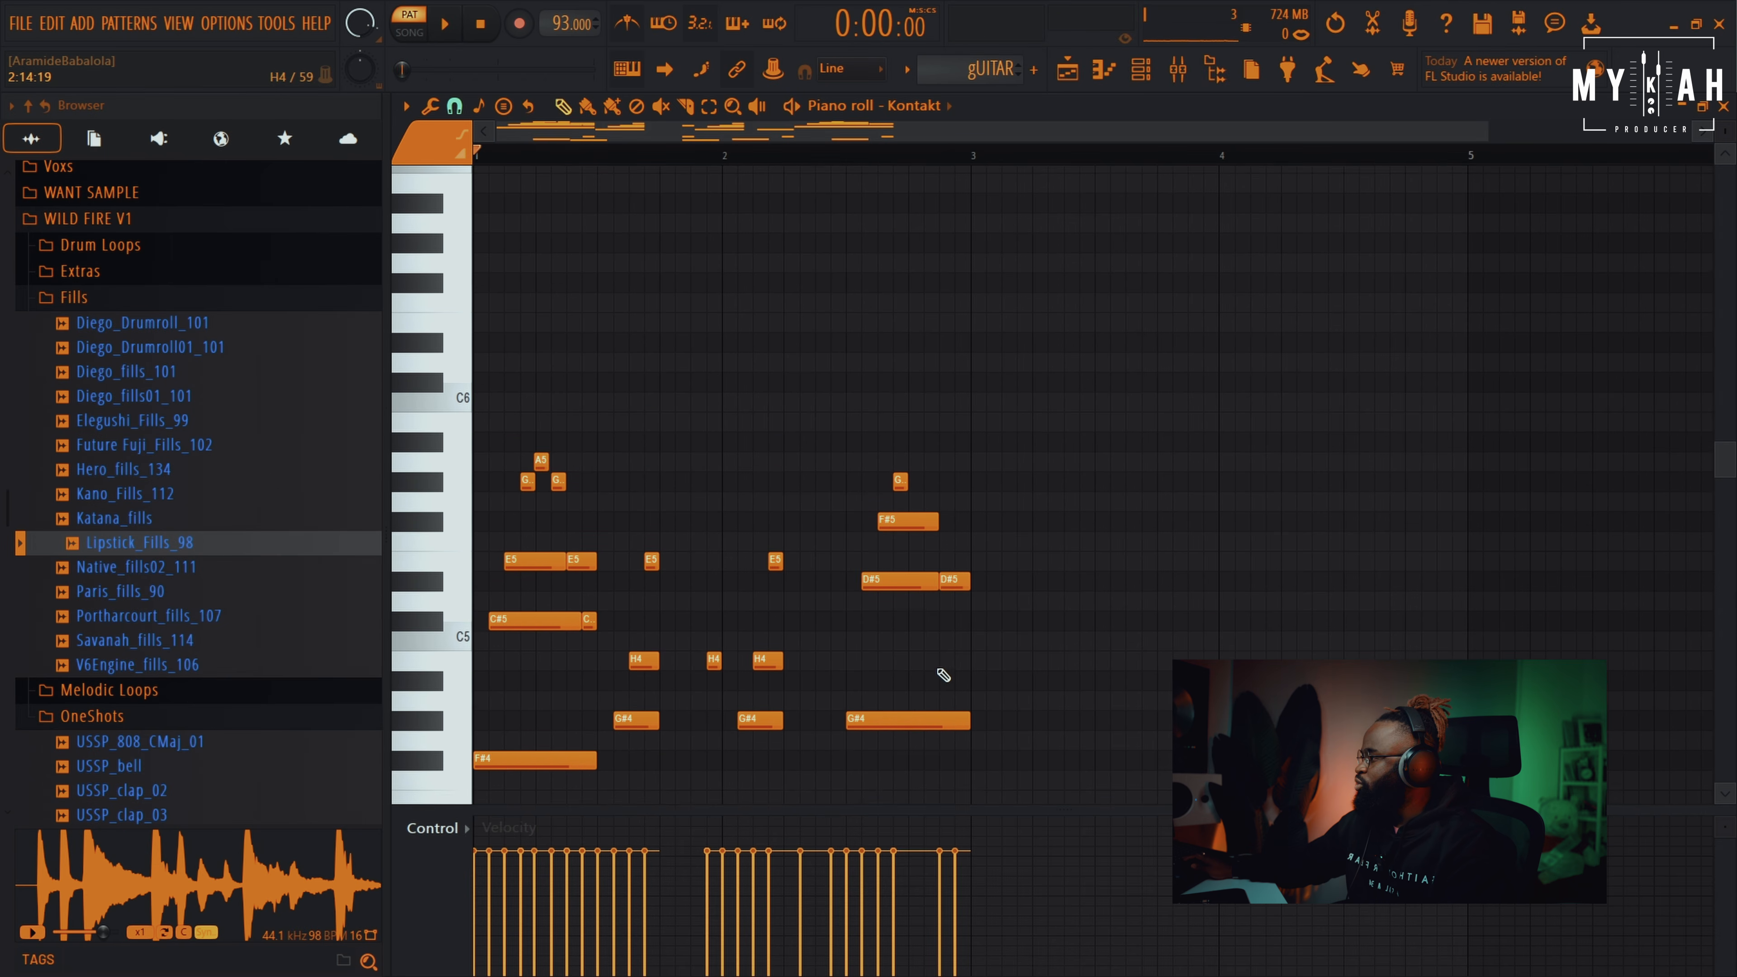
{"action": "scroll", "coordinate": [944, 676], "scroll_direction": "down", "scroll_amount": 3}
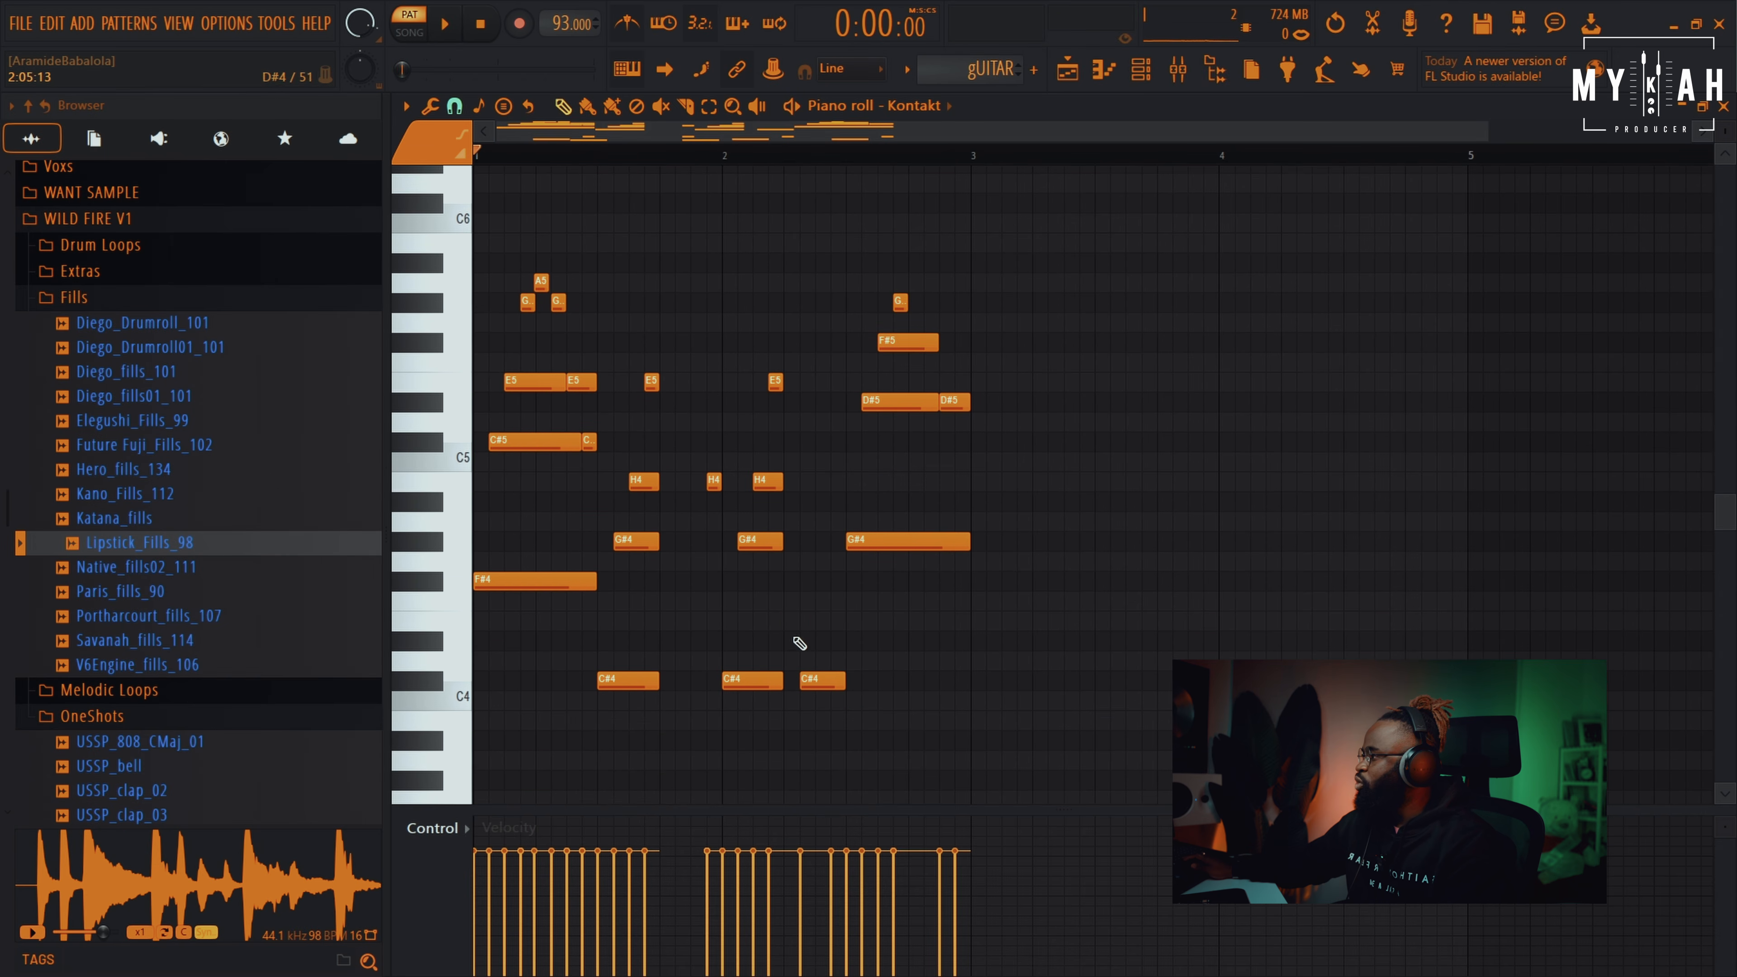
Paint the gUITAR pattern on Playlist Track 1 at bar 1 and bar 3
{"action": "left_click", "coordinate": [1080, 79]}
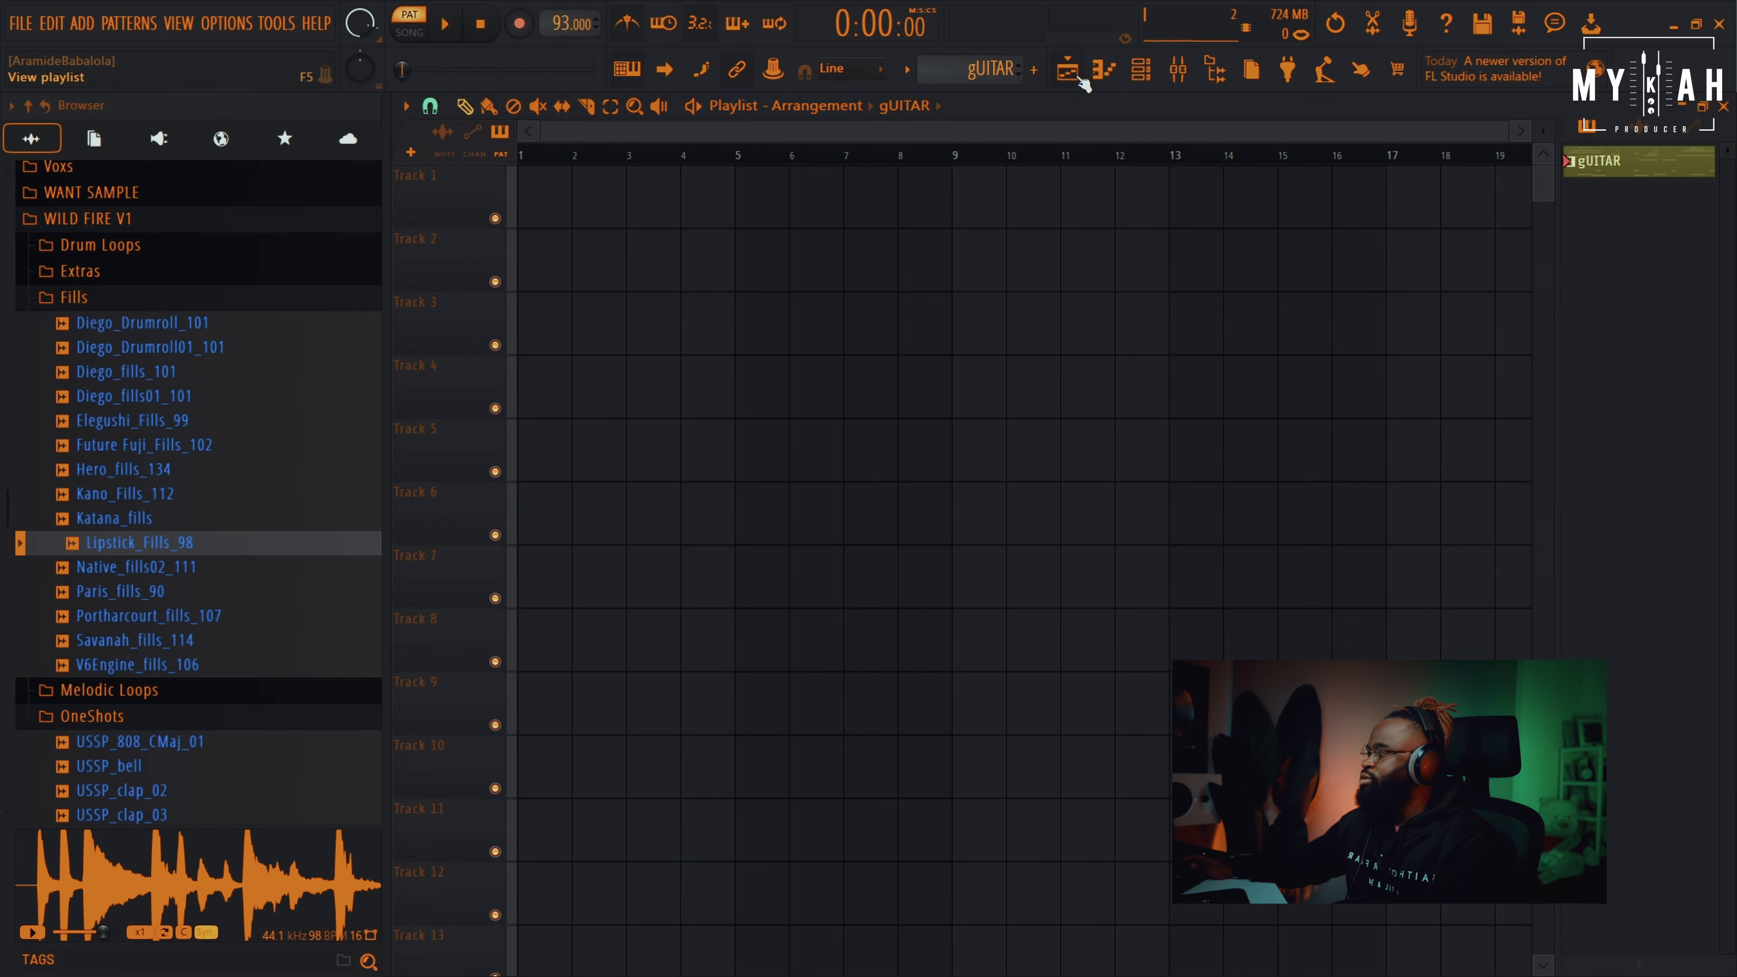
{"action": "left_click", "coordinate": [1141, 71]}
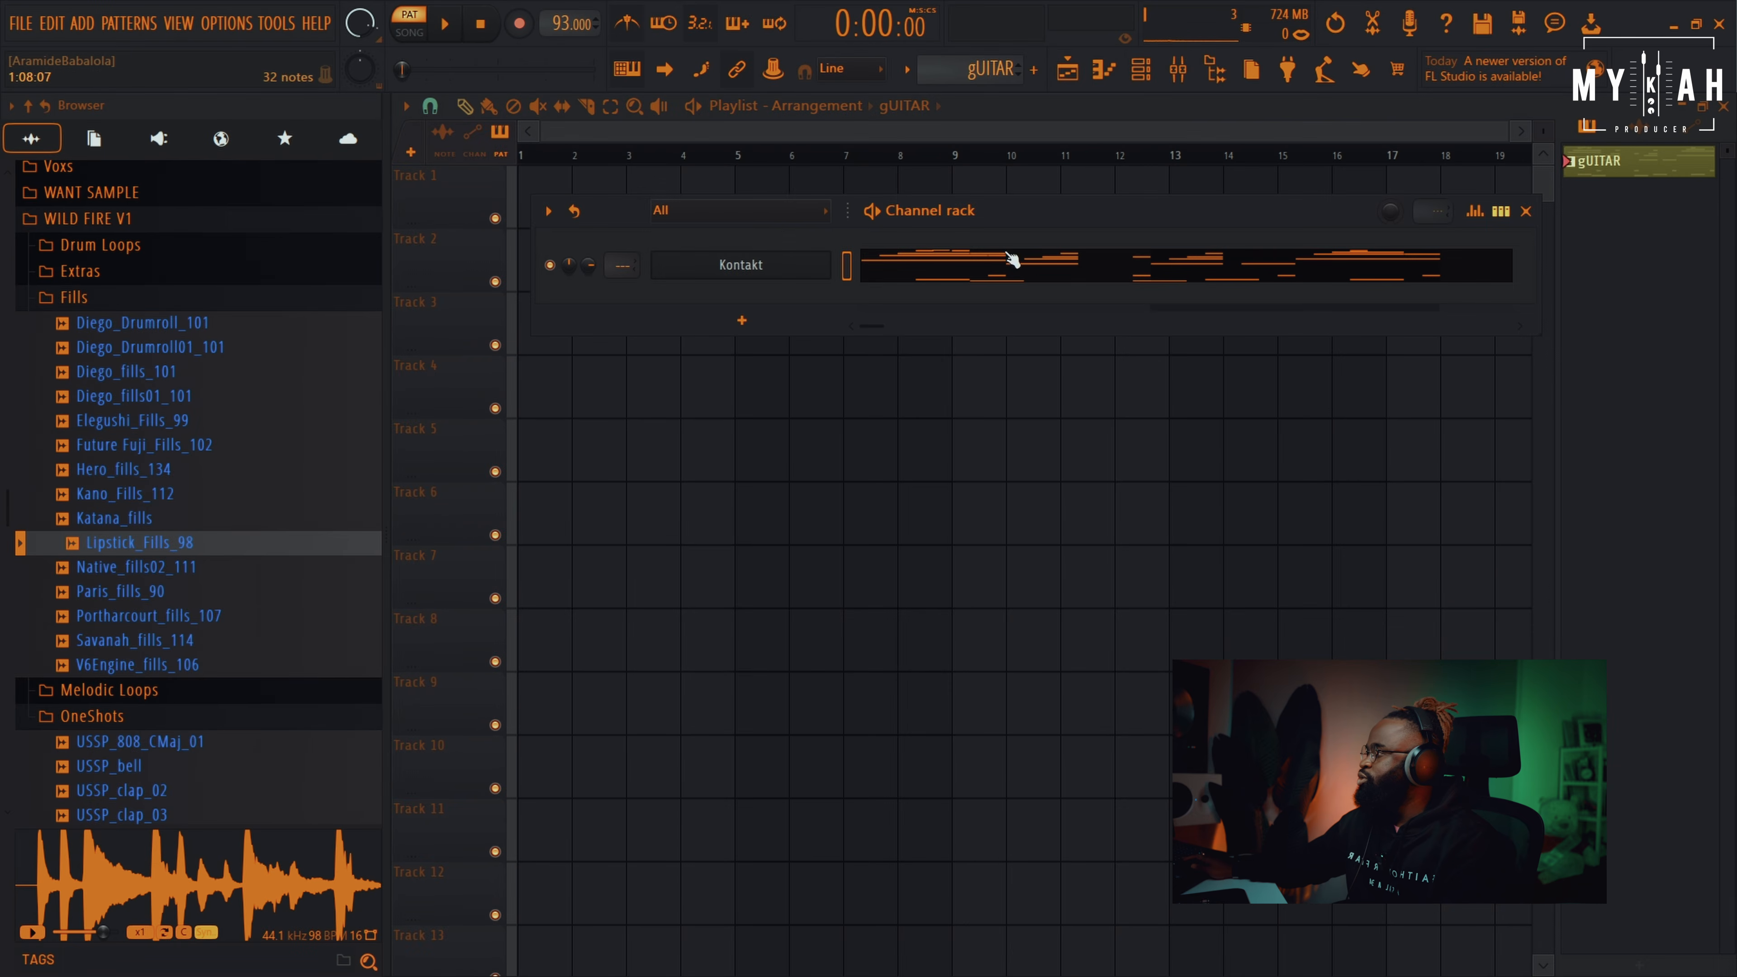
{"action": "left_click", "coordinate": [518, 186]}
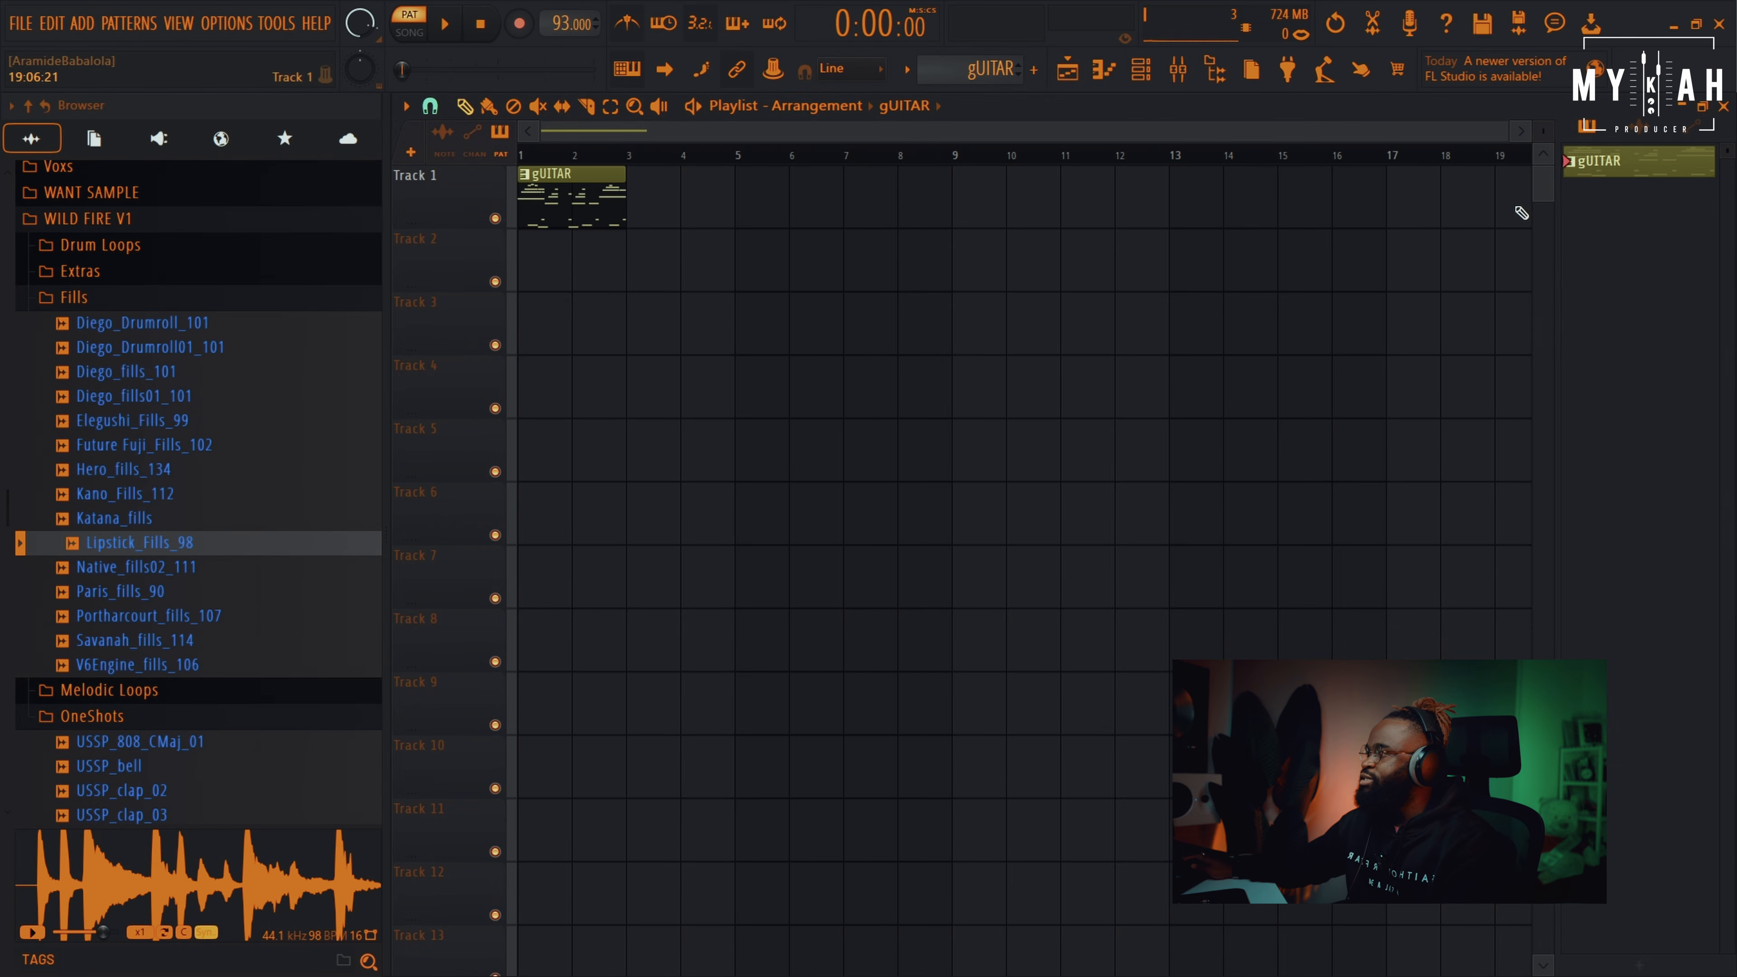
{"action": "left_click_drag", "start_coordinate": [1502, 142], "coordinate": [945, 132]}
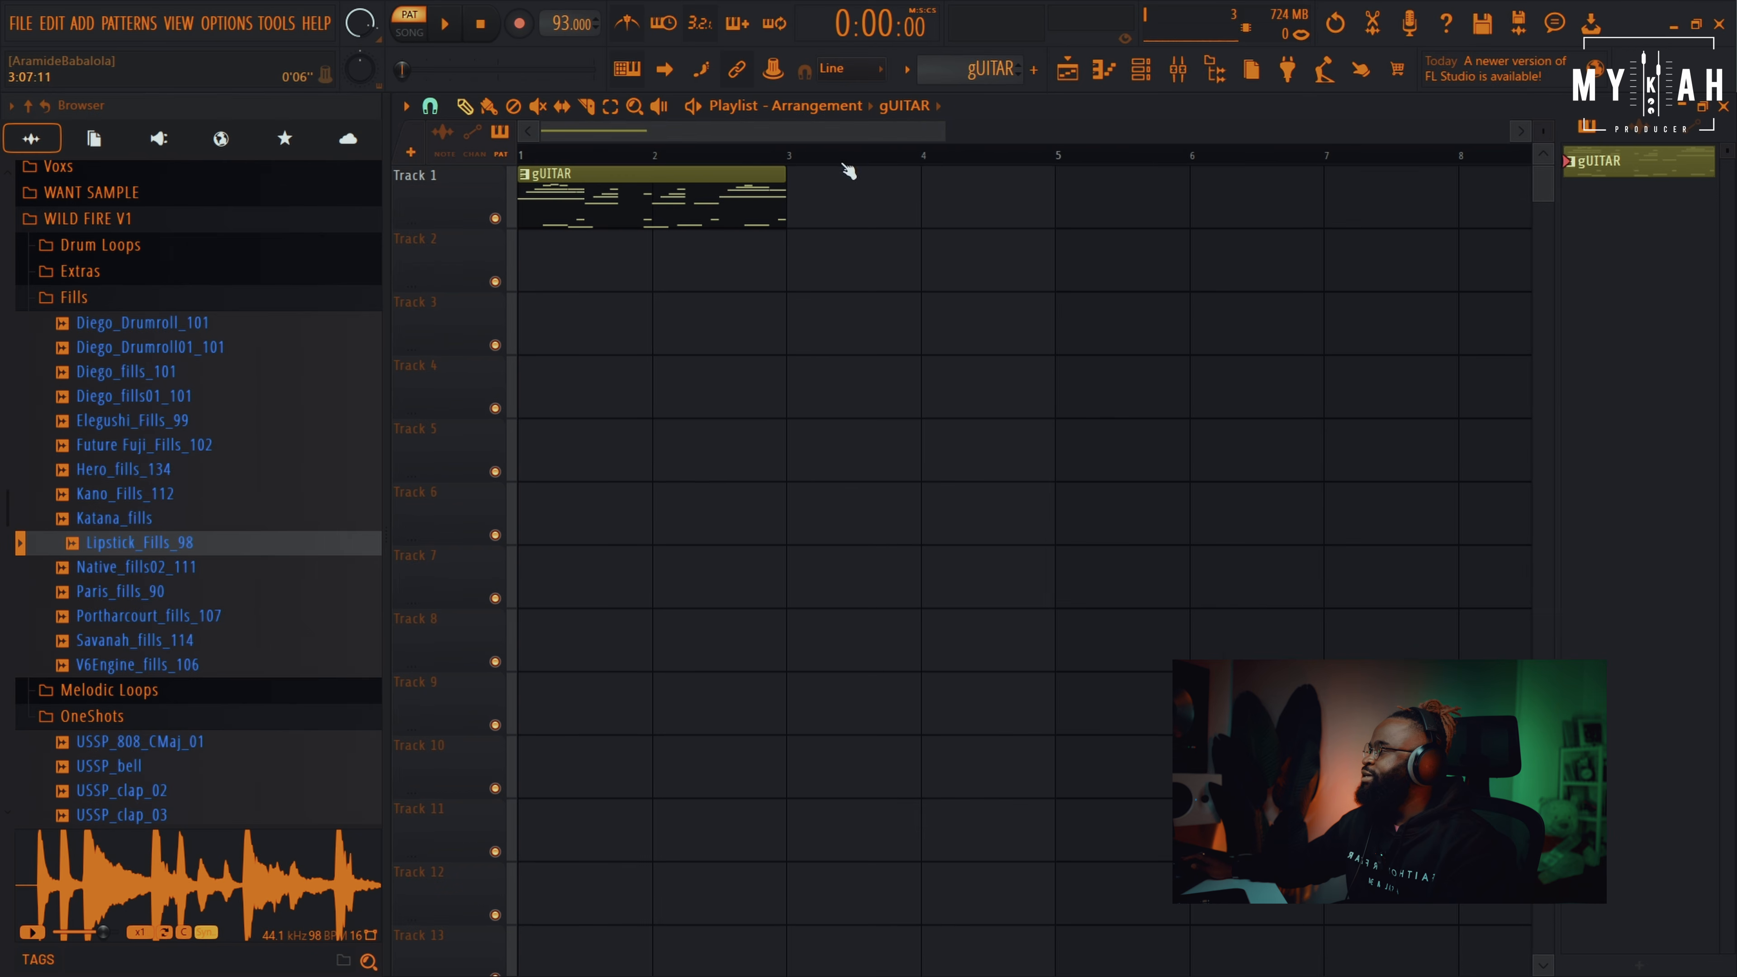
{"action": "left_click", "coordinate": [816, 209]}
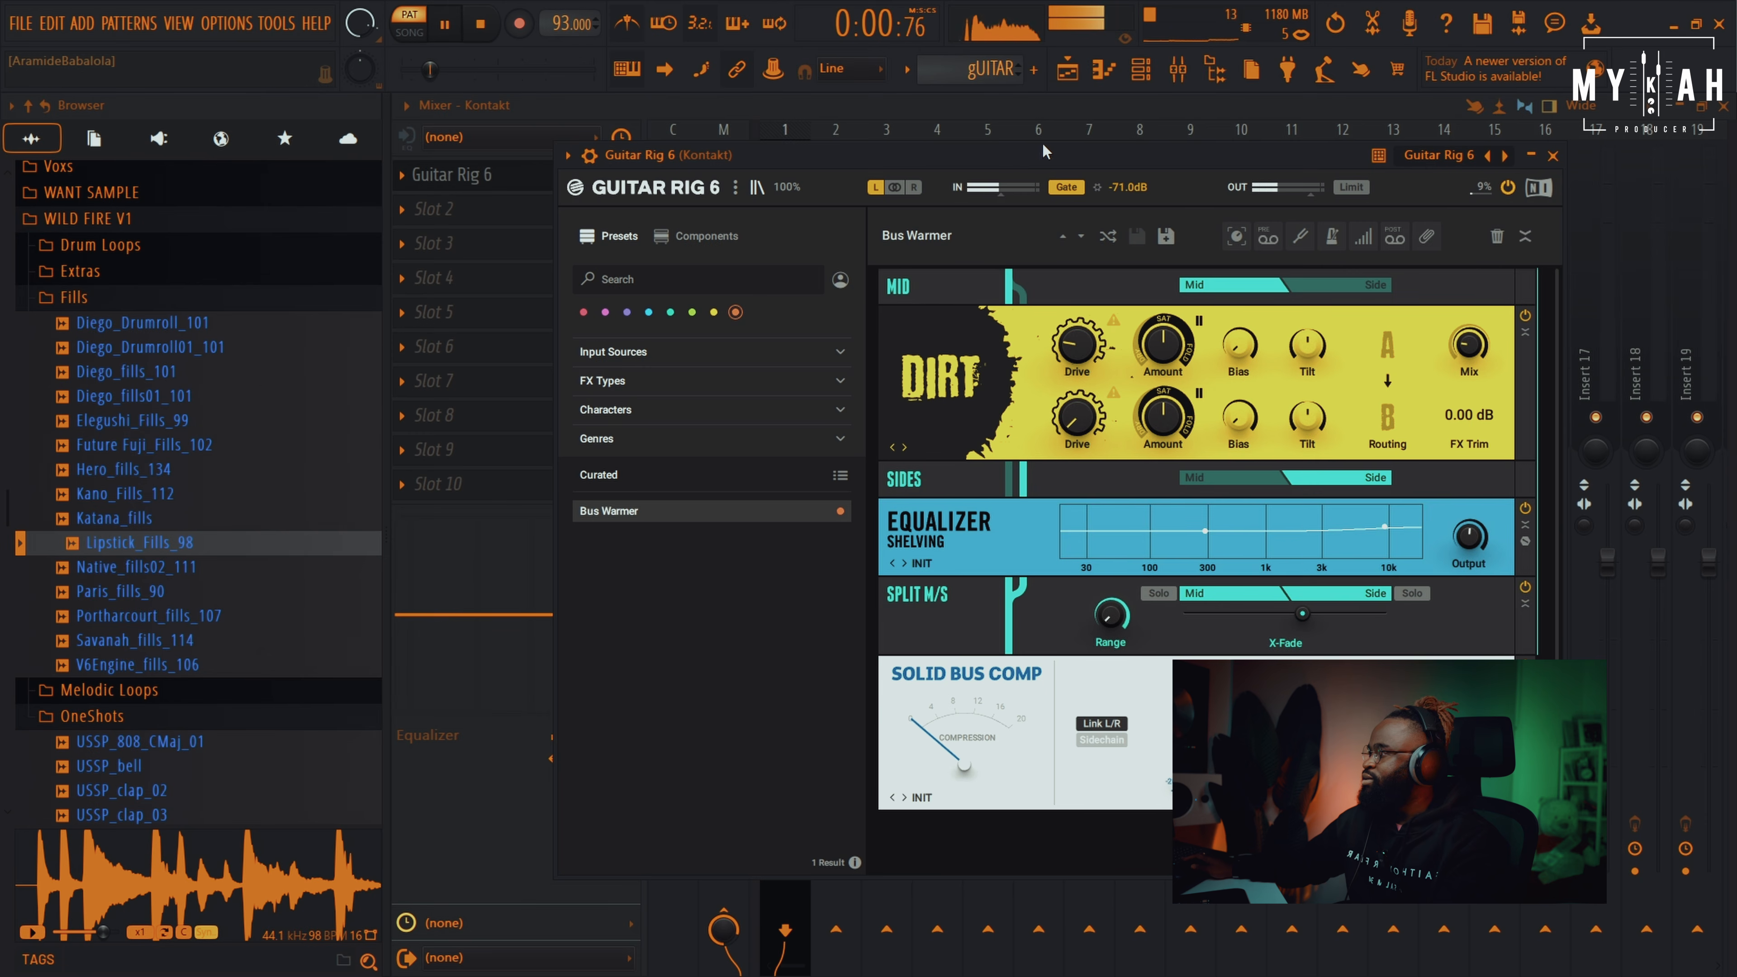
{"action": "left_click_drag", "start_coordinate": [1043, 156], "coordinate": [1051, 137]}
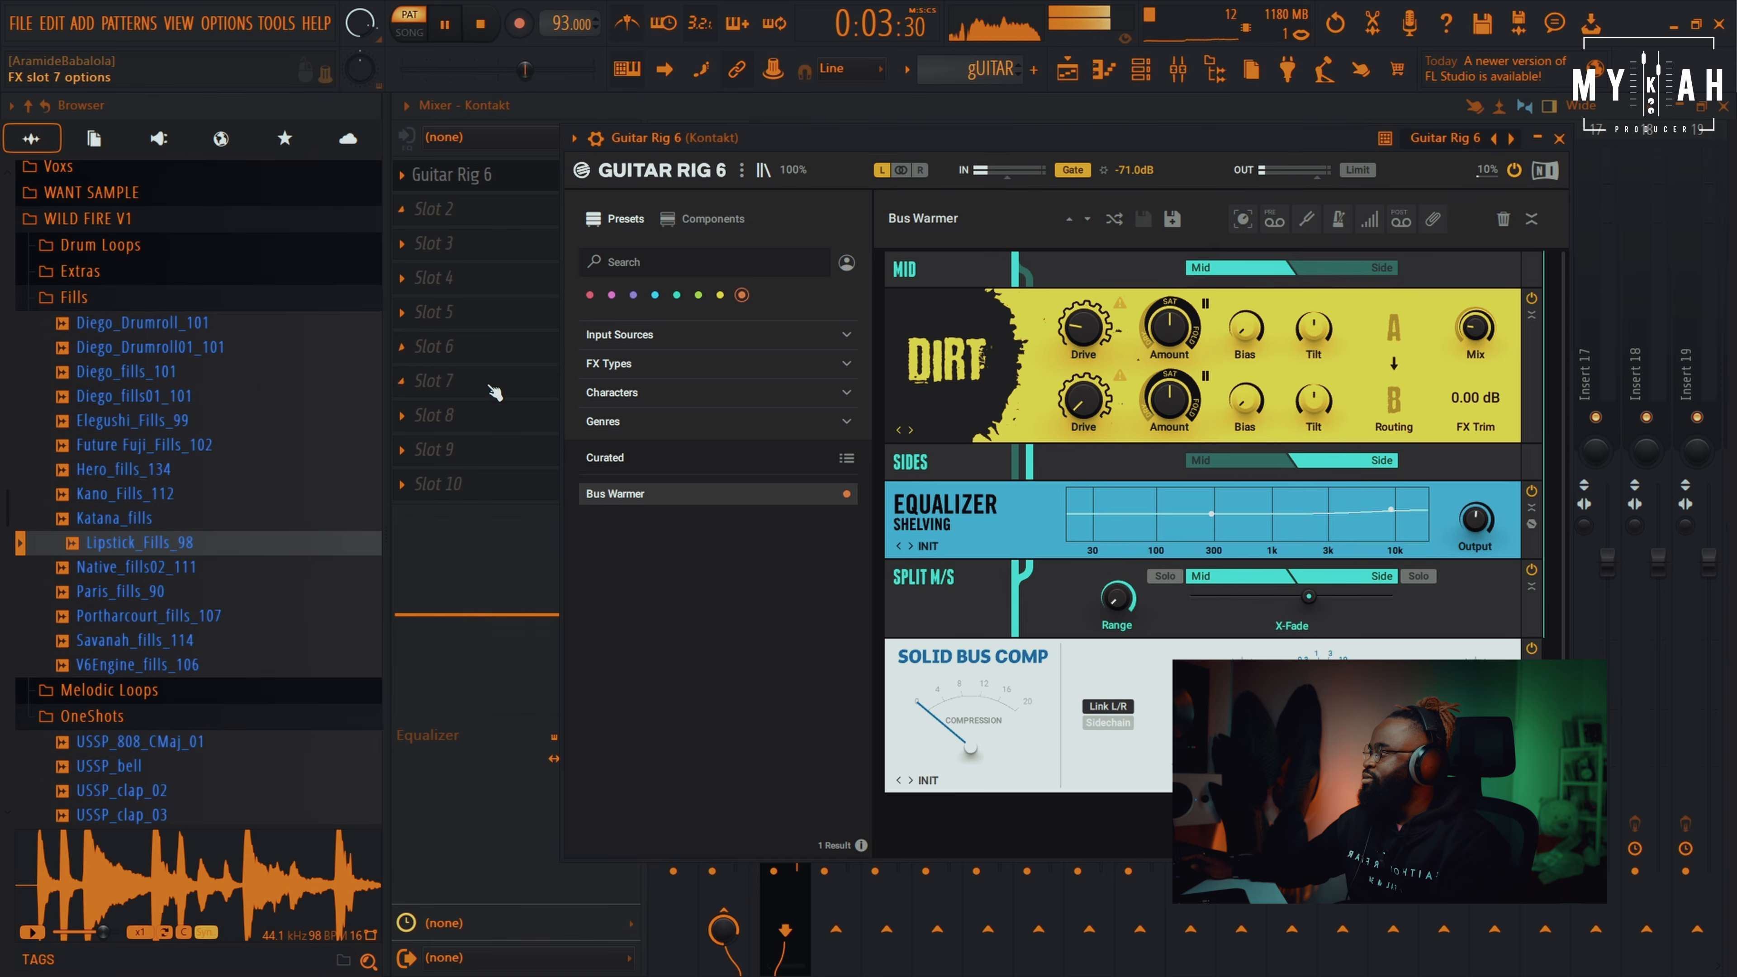
Load Fruity Reeverb 2 in slot 2 after Guitar Rig 6 with wet at 24%
{"action": "left_click", "coordinate": [481, 486]}
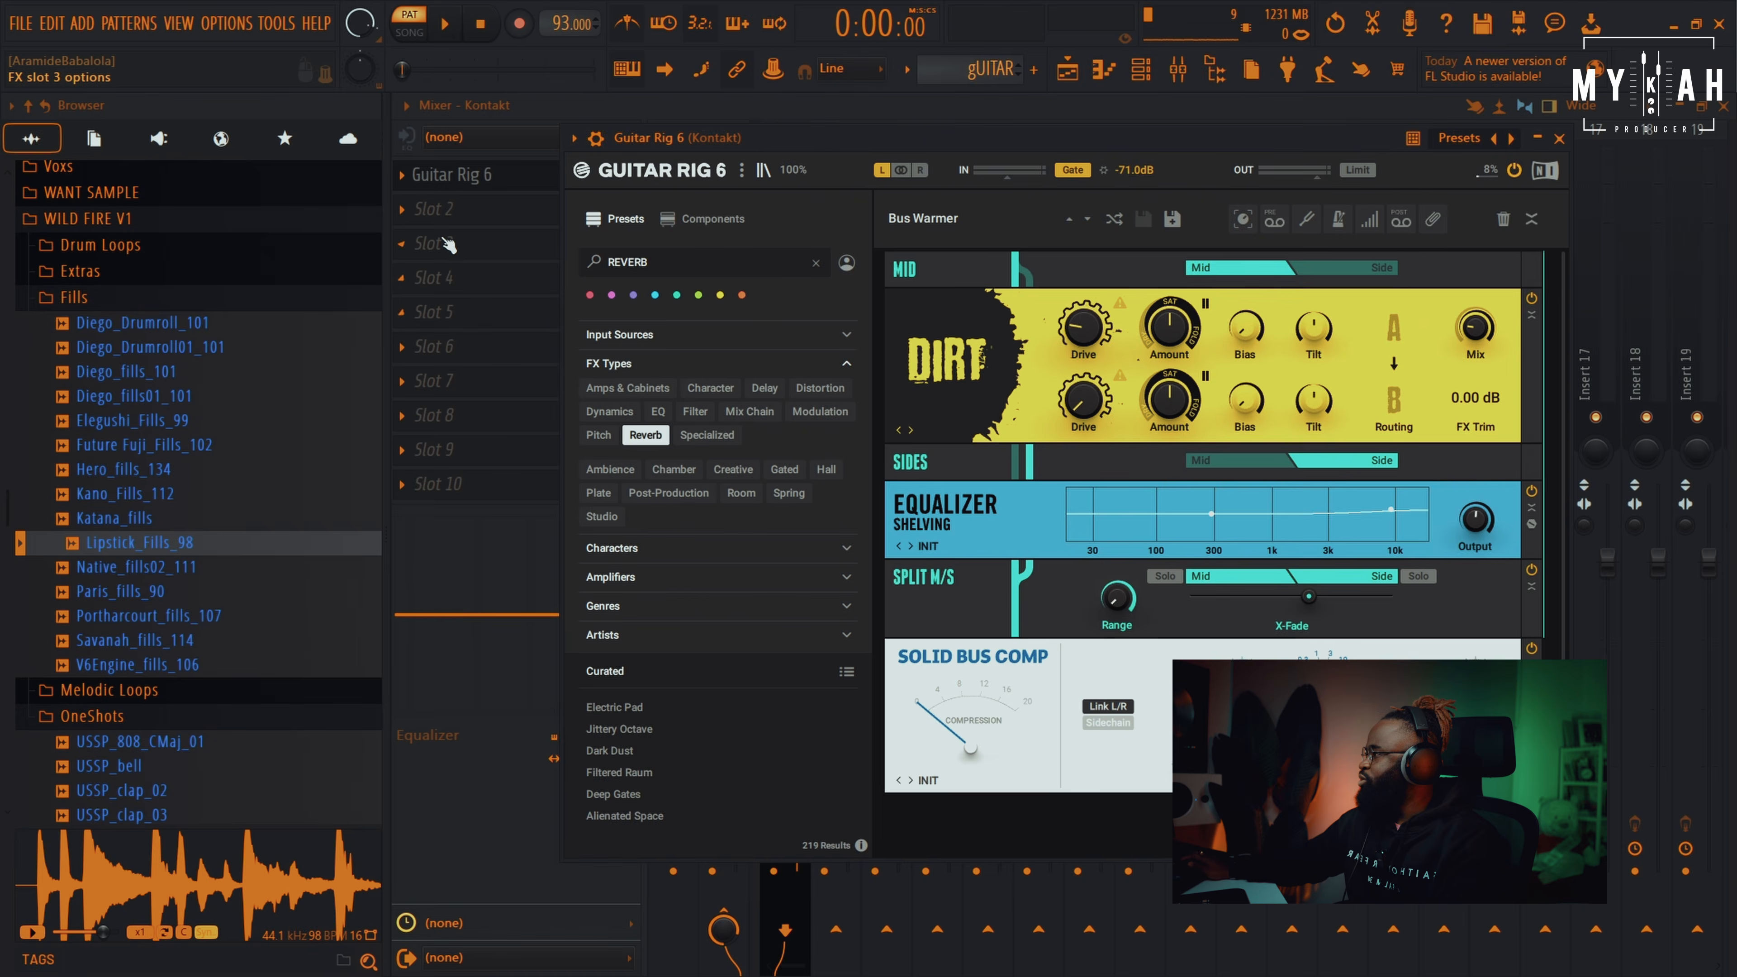
{"action": "left_click", "coordinate": [447, 214]}
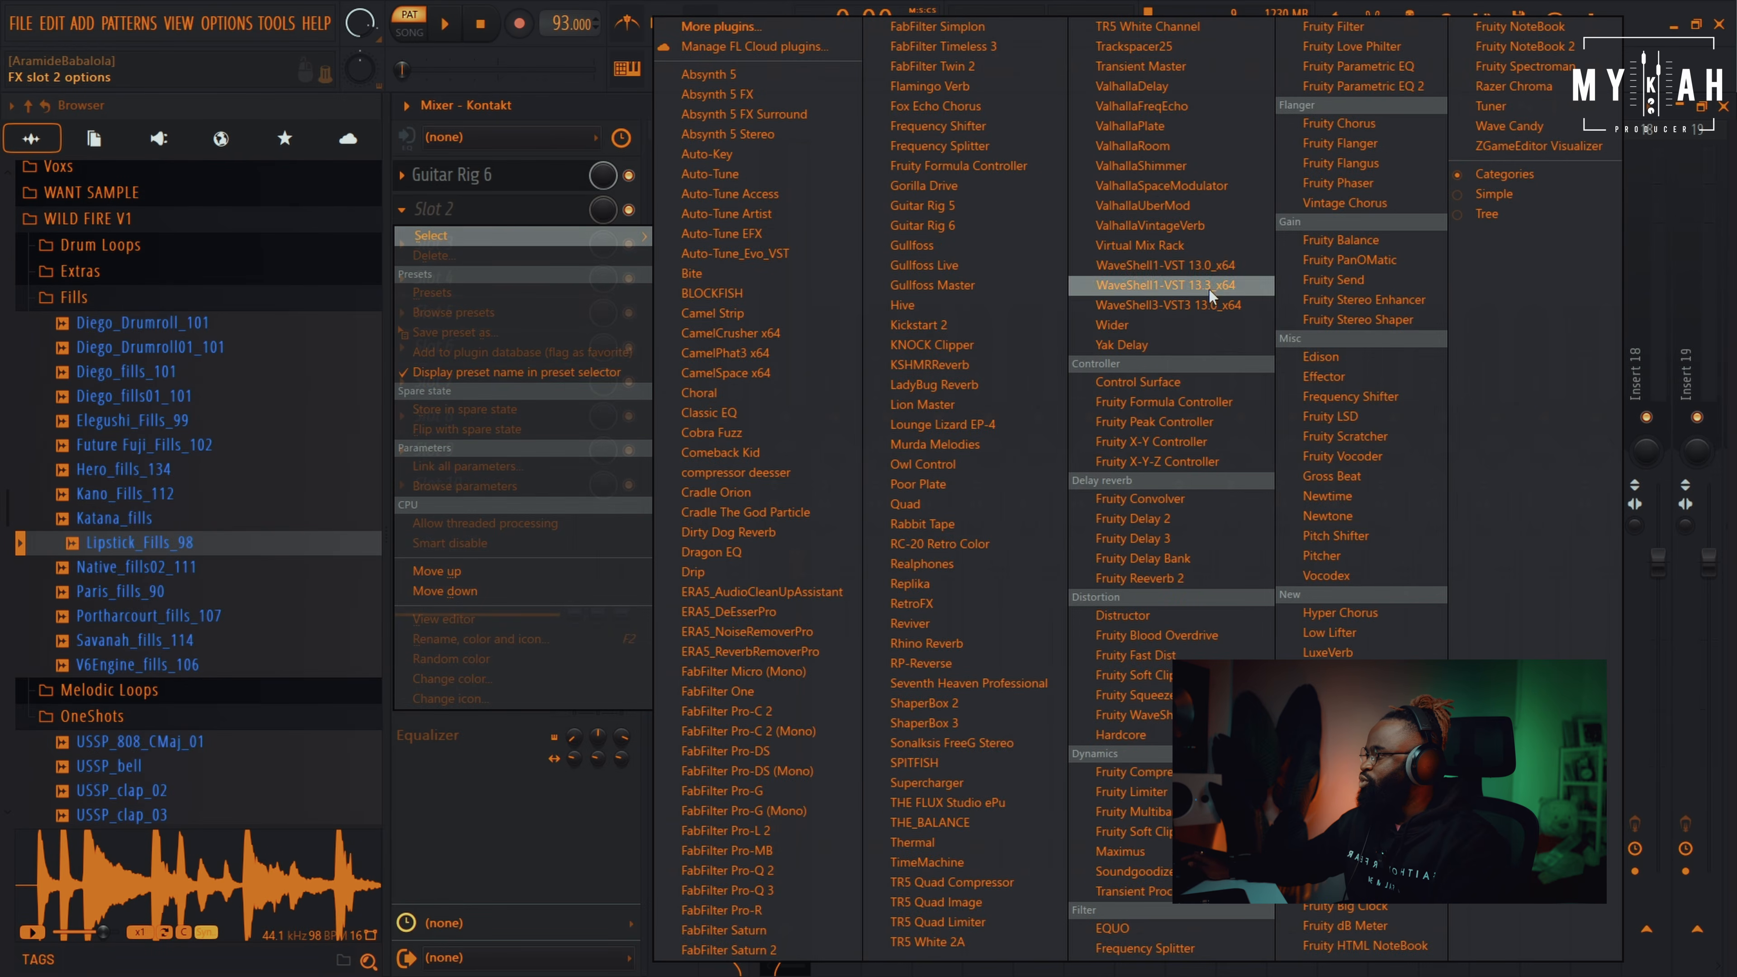
{"action": "left_click", "coordinate": [1185, 578]}
{"action": "key", "text": "space"}
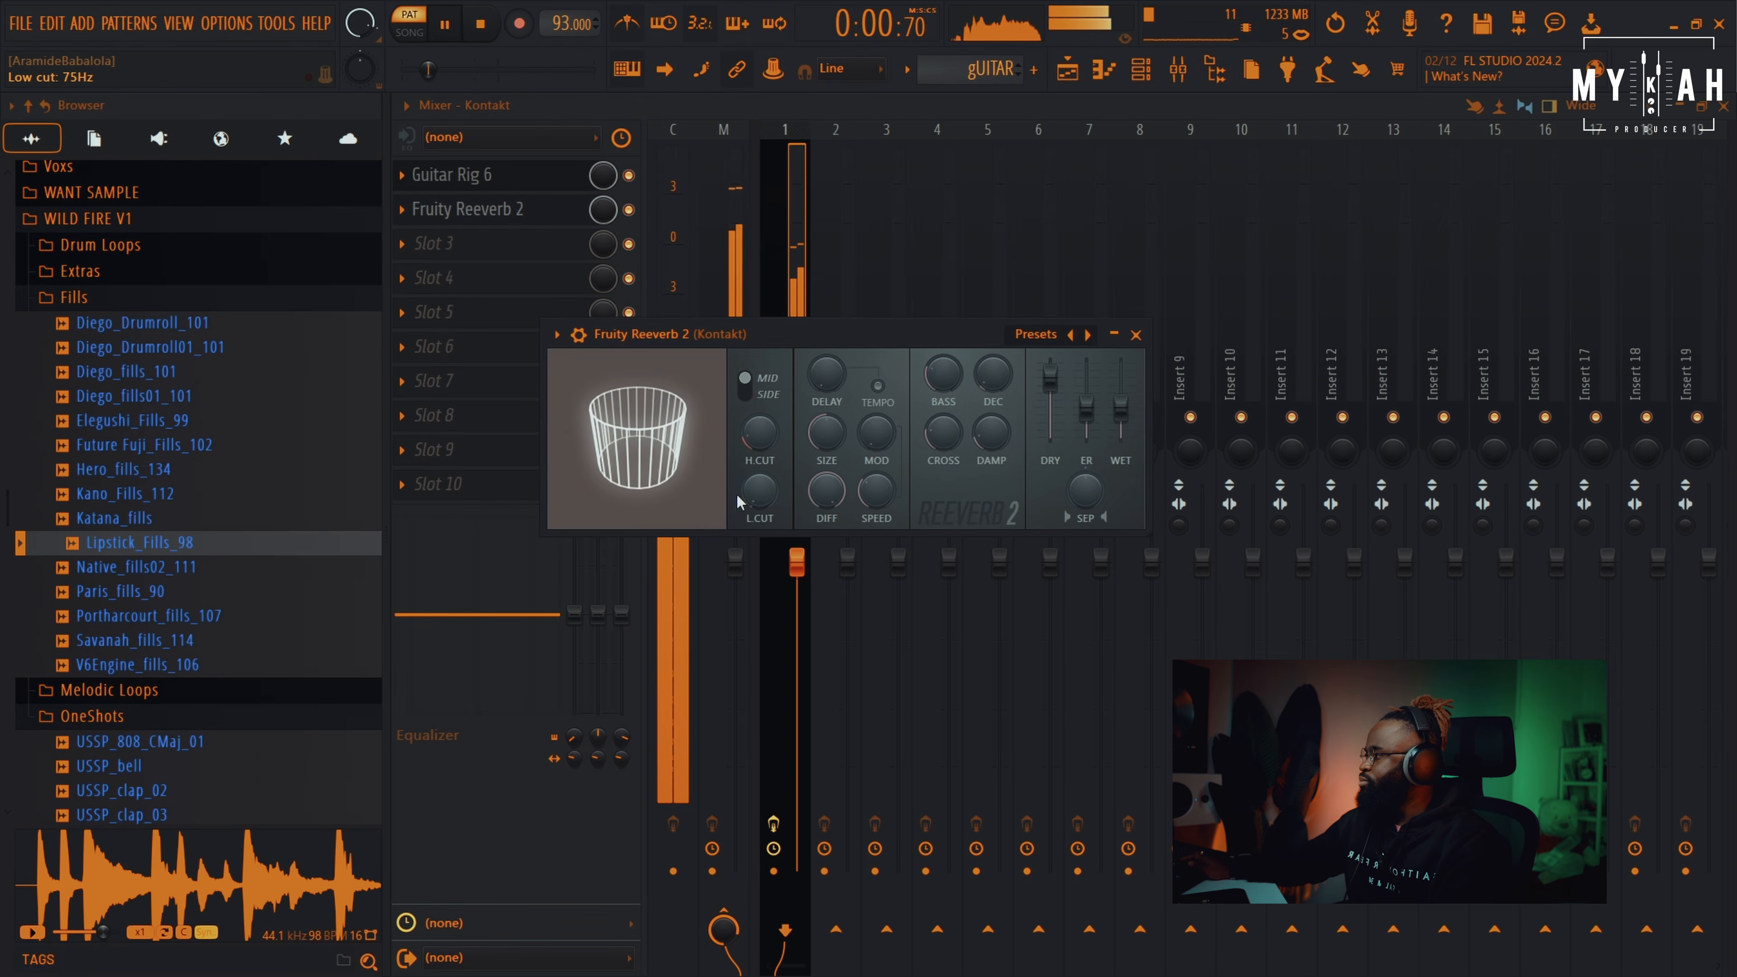
{"action": "left_click_drag", "start_coordinate": [1119, 407], "coordinate": [1120, 424]}
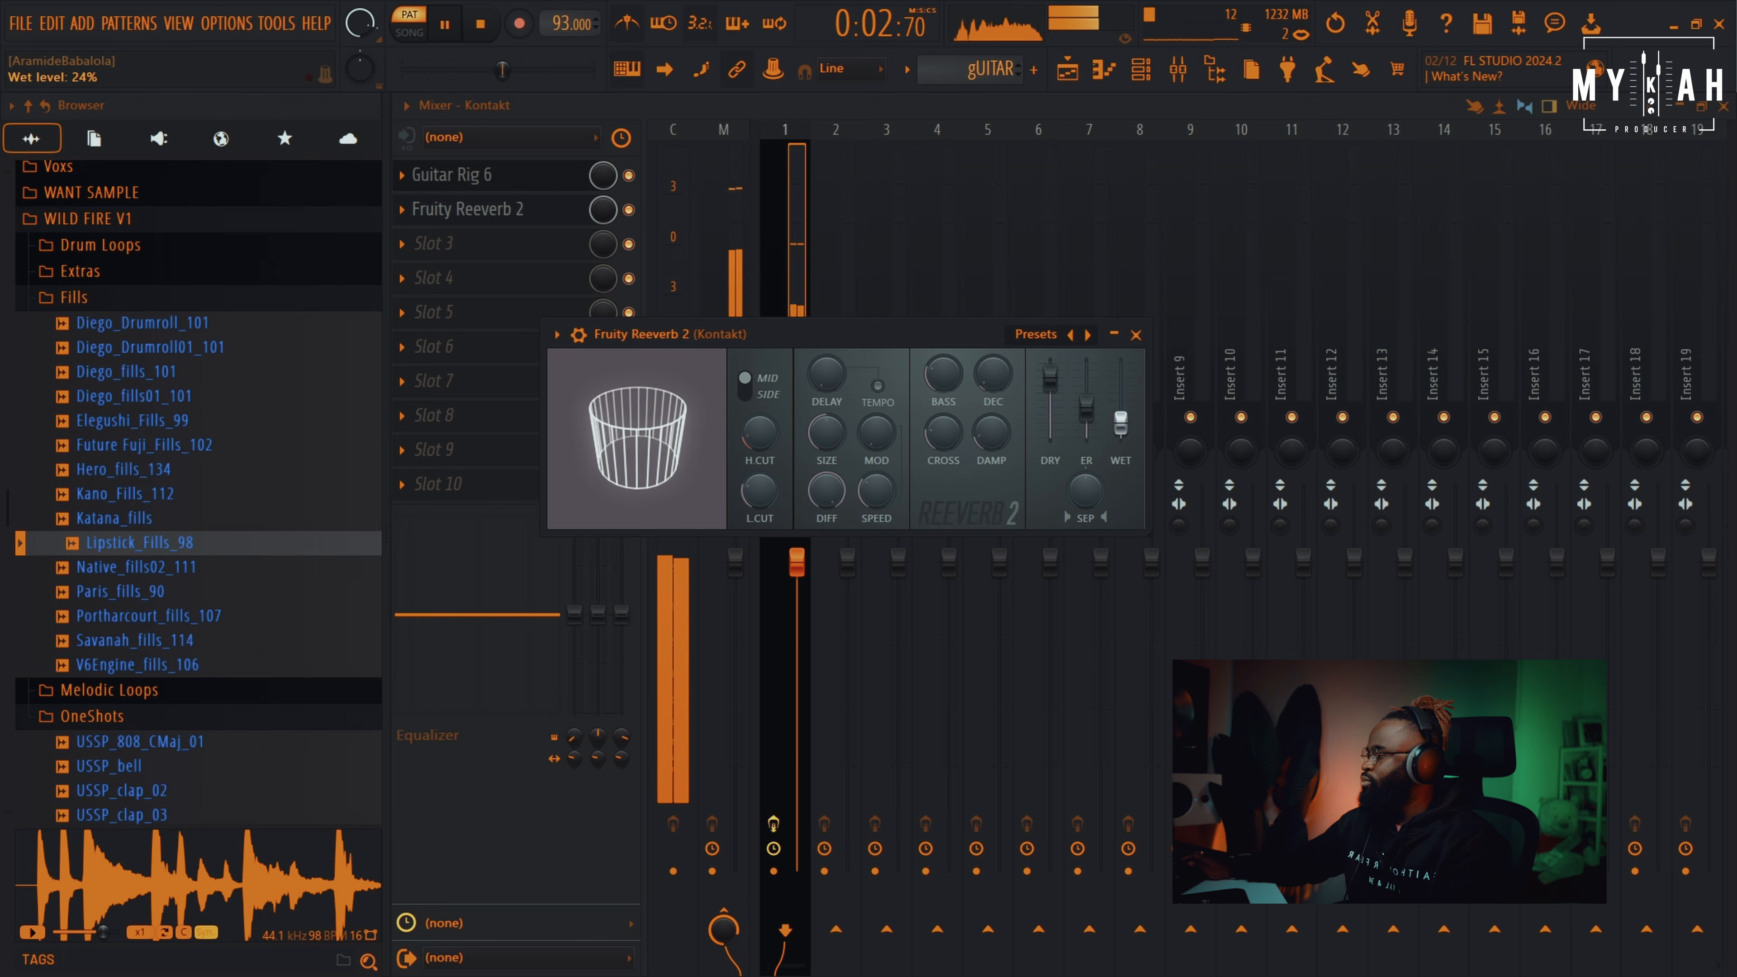
{"action": "key", "text": "space"}
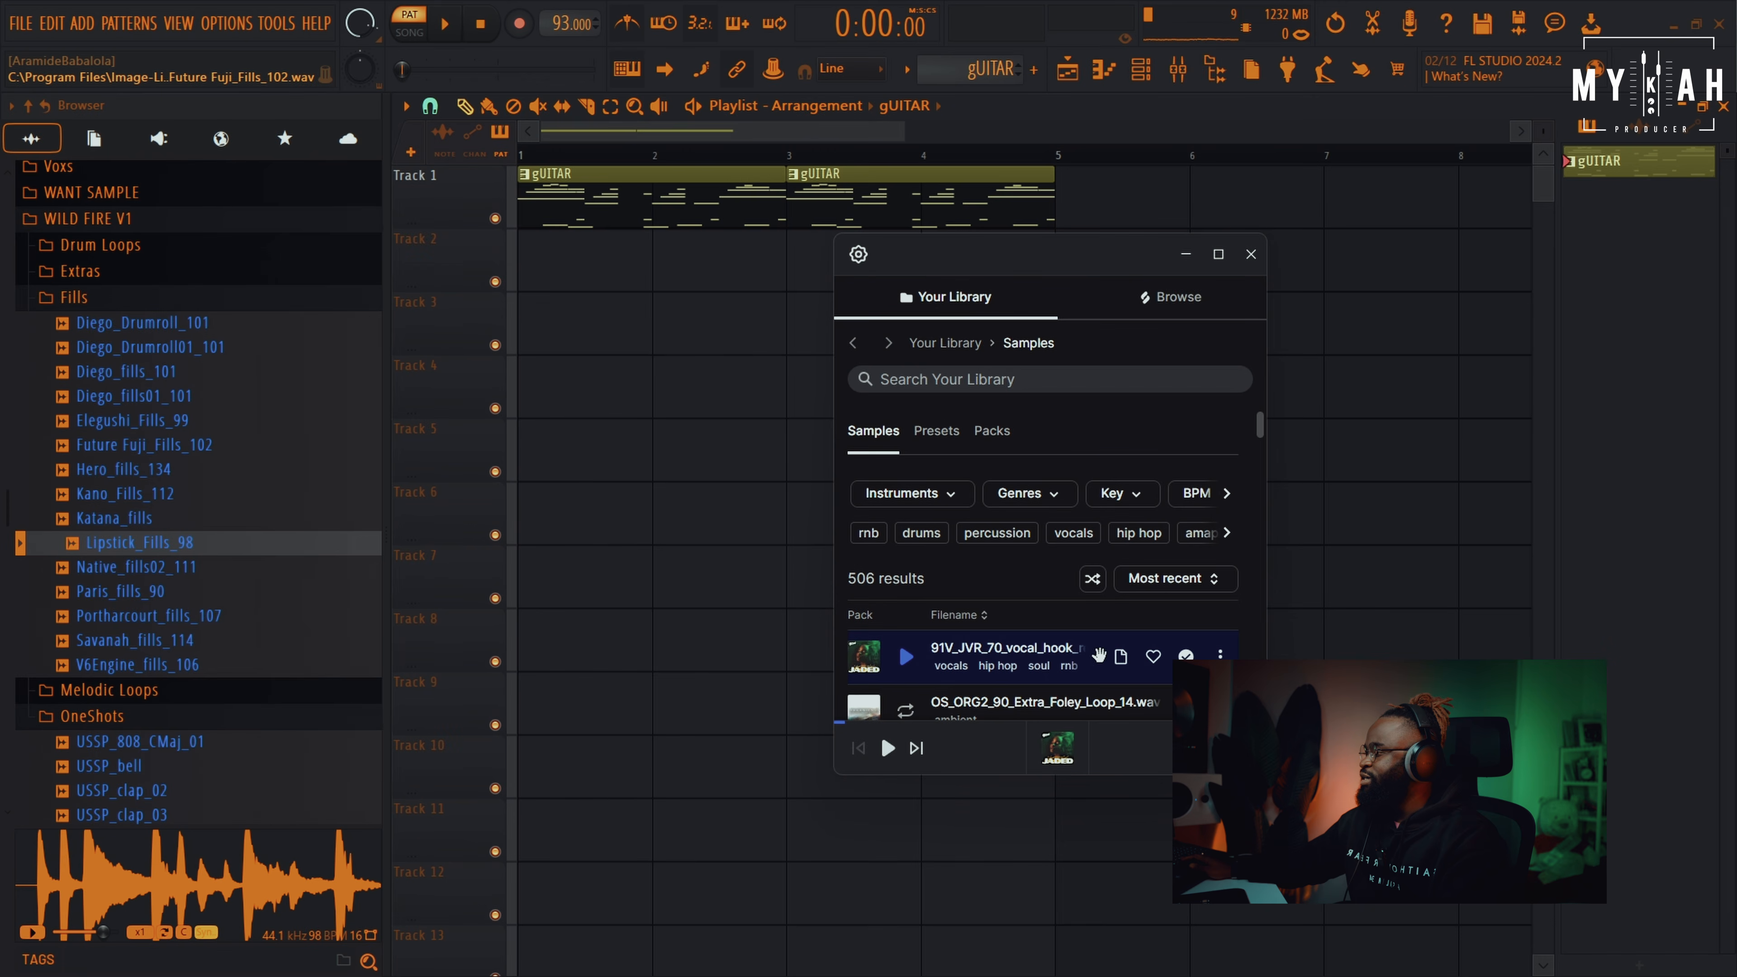
Drop the vocal hook sample on Track 2 and stretch it to 70 BPM
{"action": "left_click_drag", "start_coordinate": [1099, 655], "coordinate": [561, 283]}
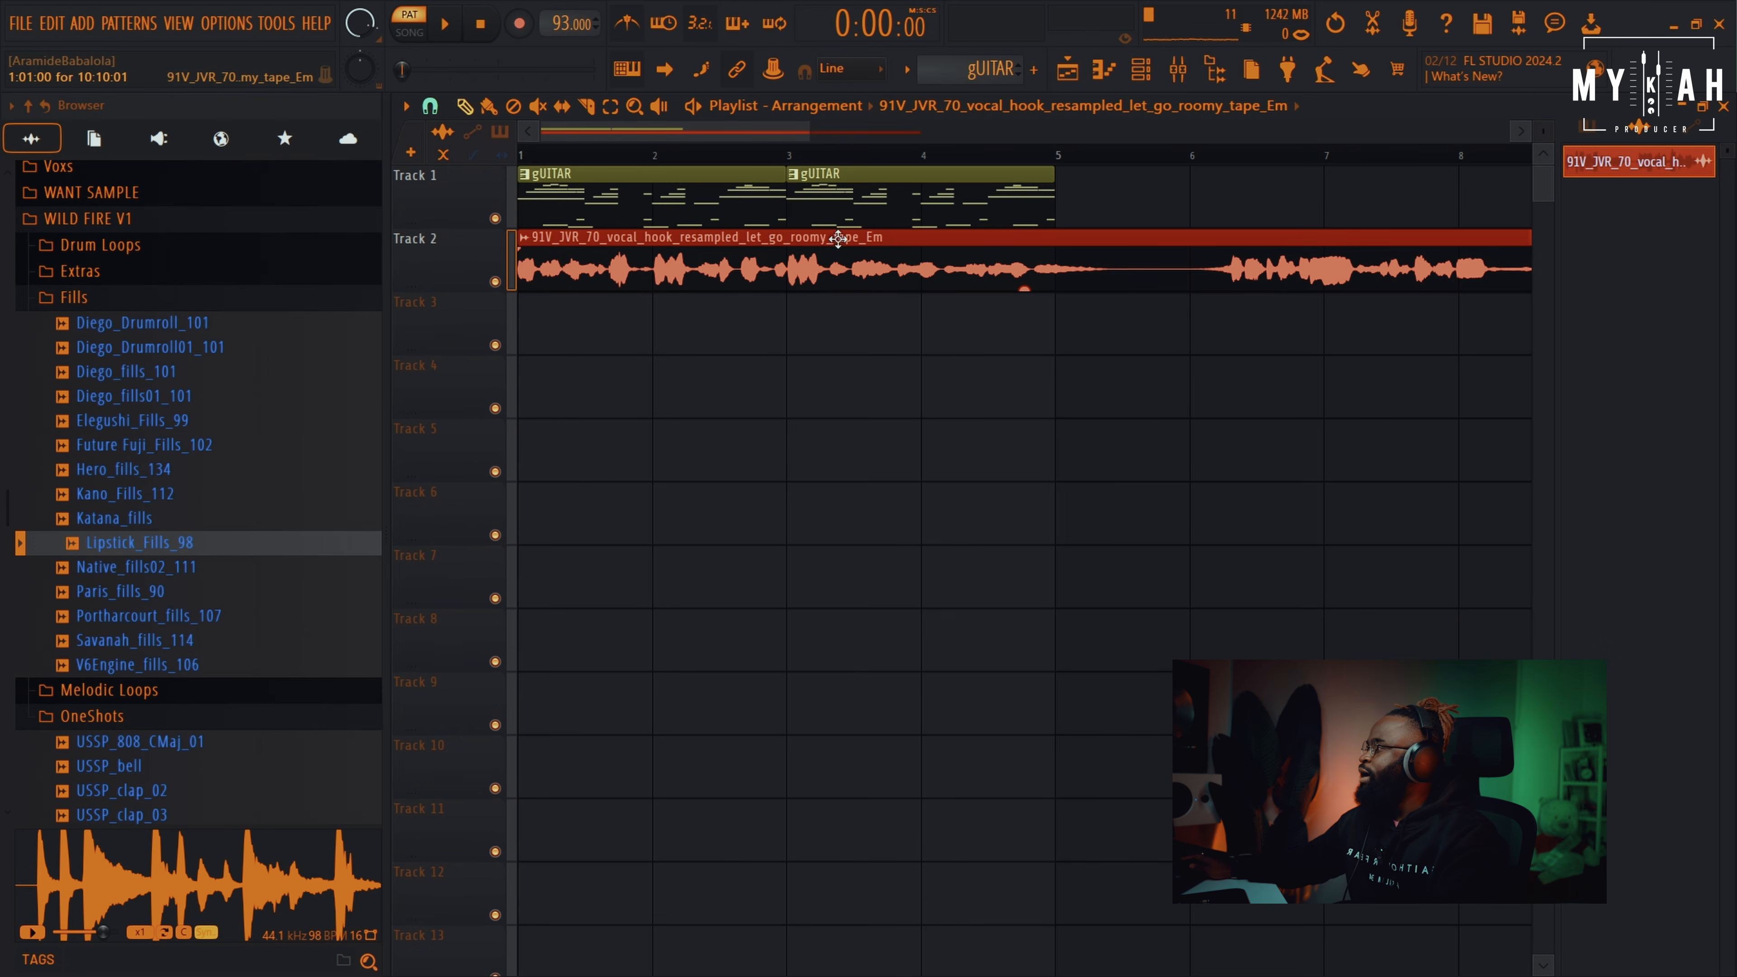
{"action": "scroll", "coordinate": [876, 169], "scroll_direction": "down", "scroll_amount": 4}
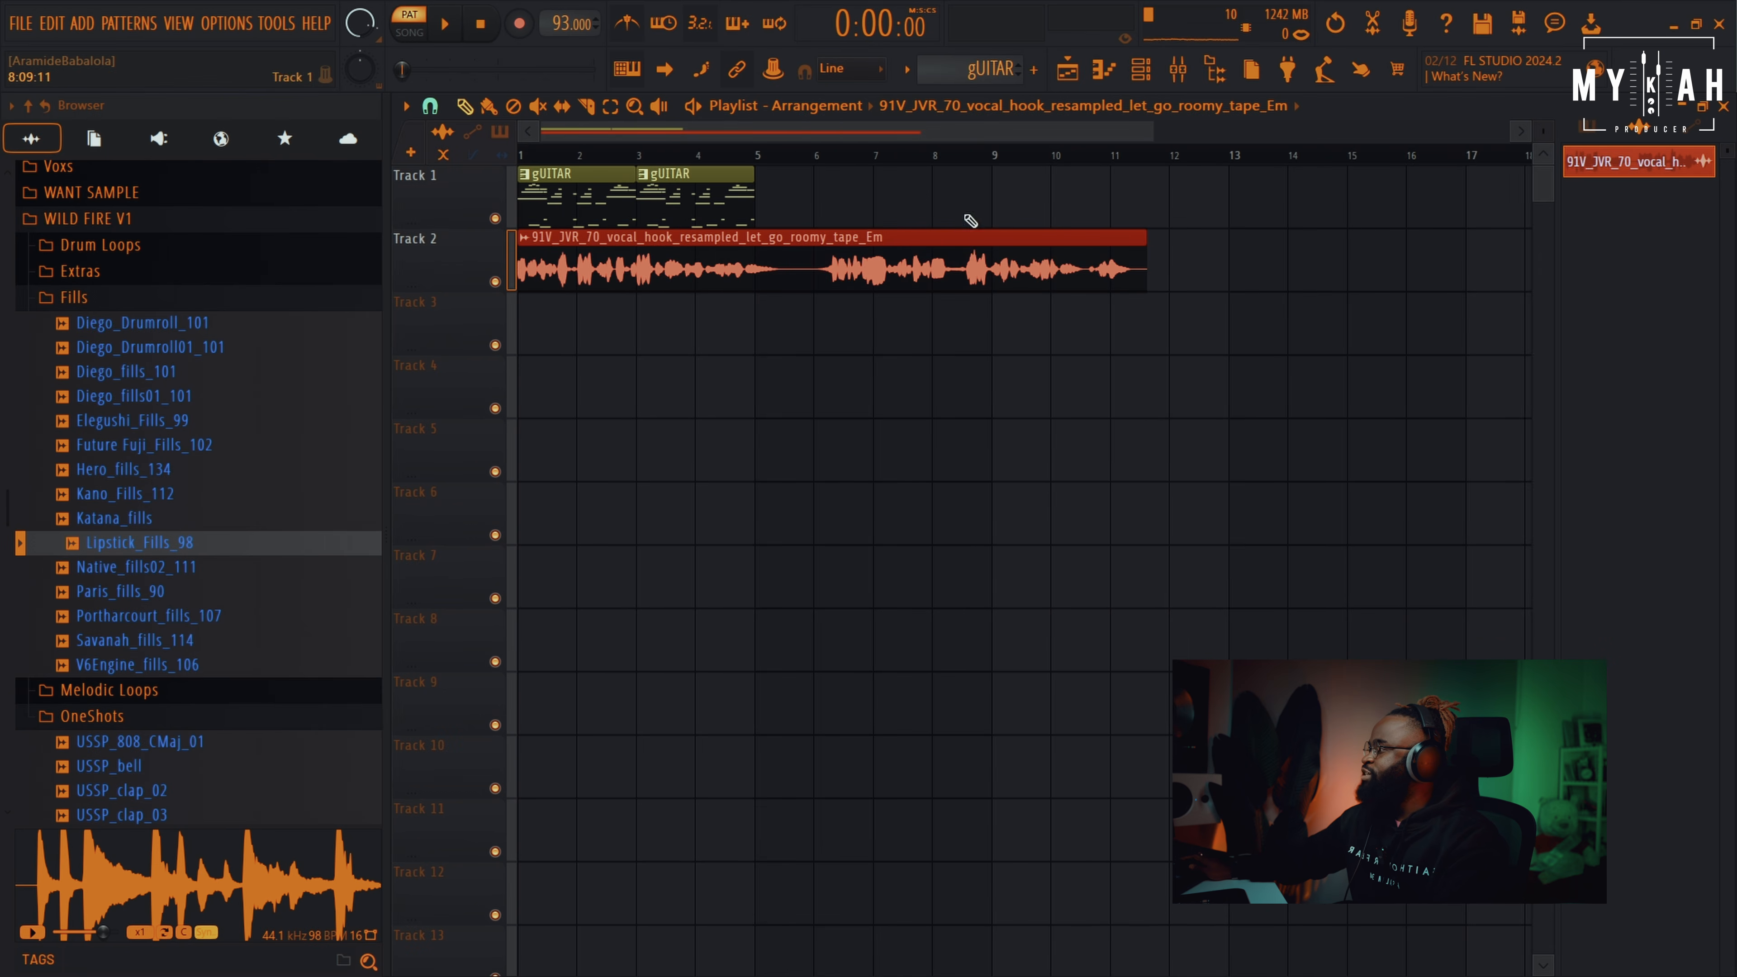
{"action": "double_click", "coordinate": [923, 251]}
{"action": "left_click", "coordinate": [964, 331]}
{"action": "left_click", "coordinate": [978, 389]}
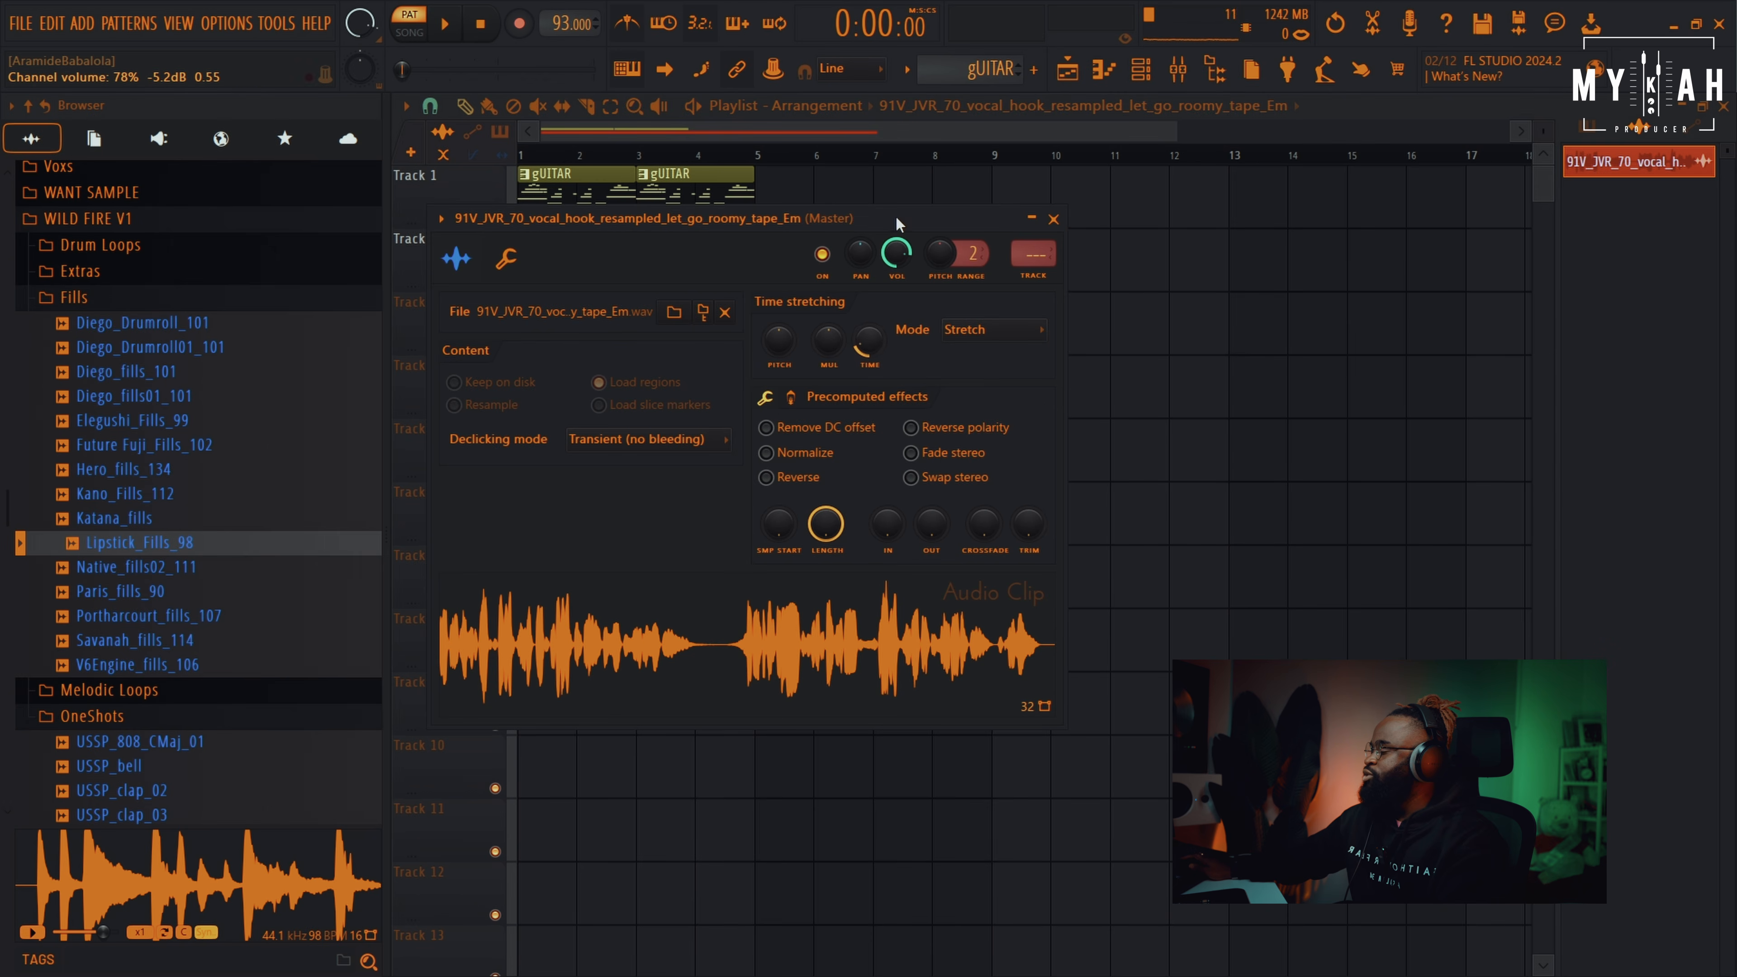
{"action": "left_click_drag", "start_coordinate": [897, 220], "coordinate": [945, 353]}
{"action": "left_click_drag", "start_coordinate": [919, 473], "coordinate": [919, 497]}
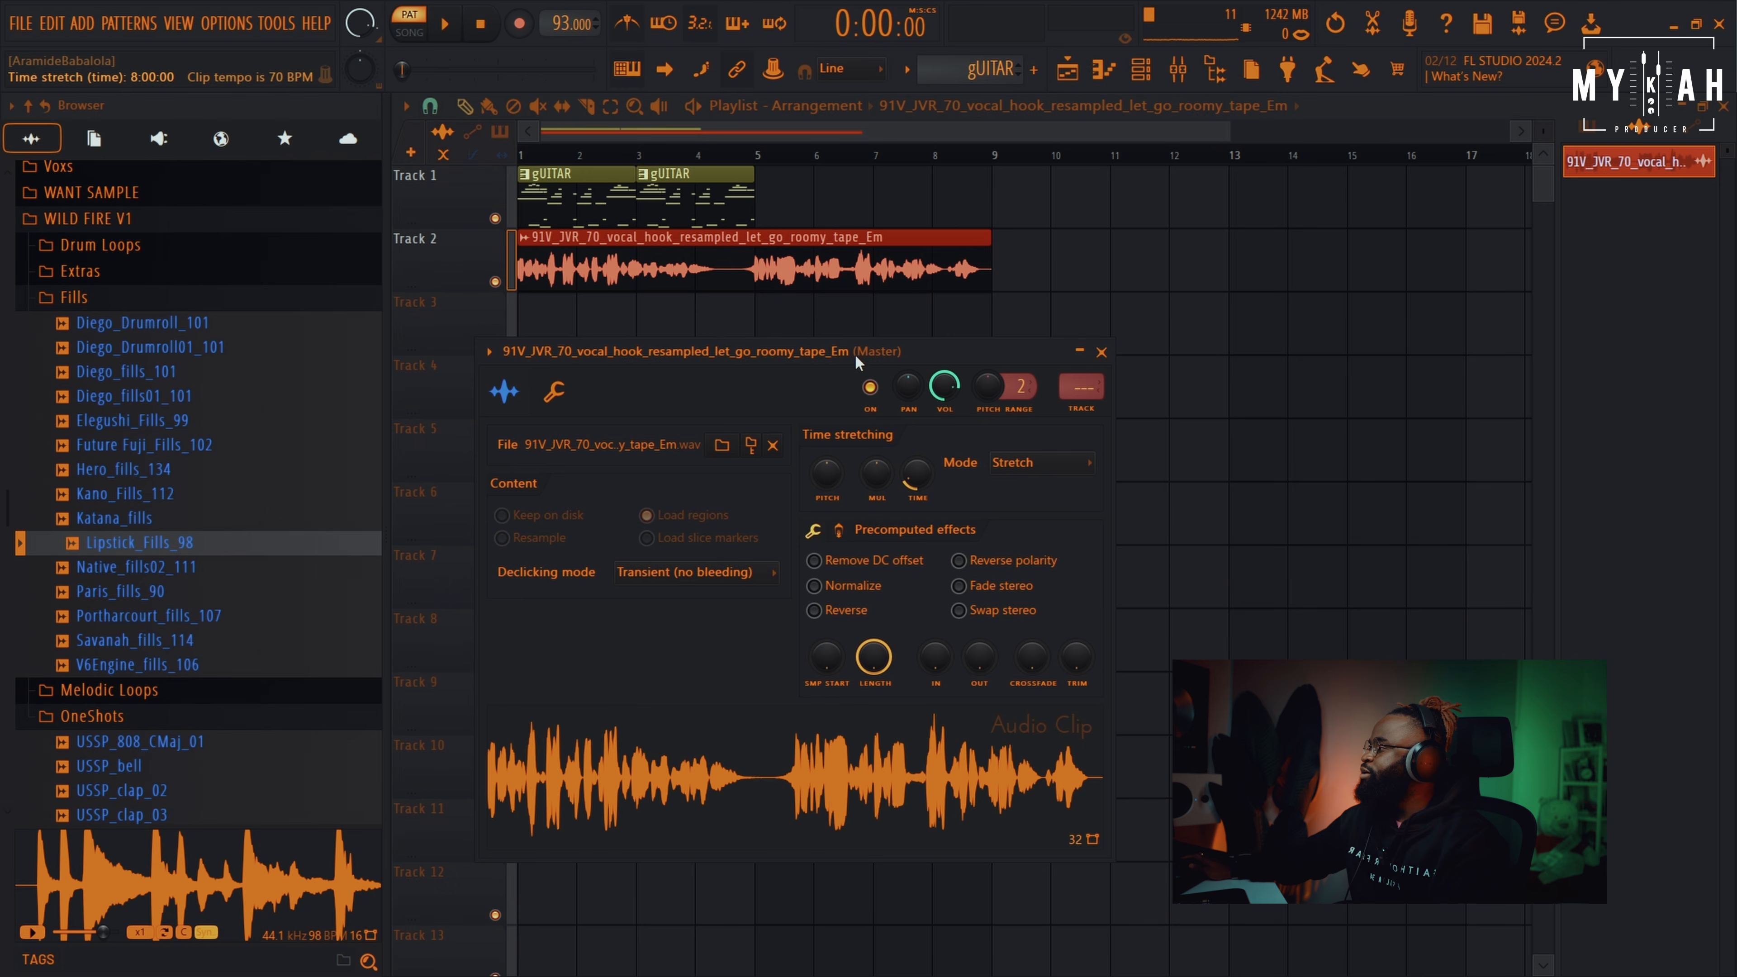
{"action": "left_click_drag", "start_coordinate": [785, 350], "coordinate": [985, 375]}
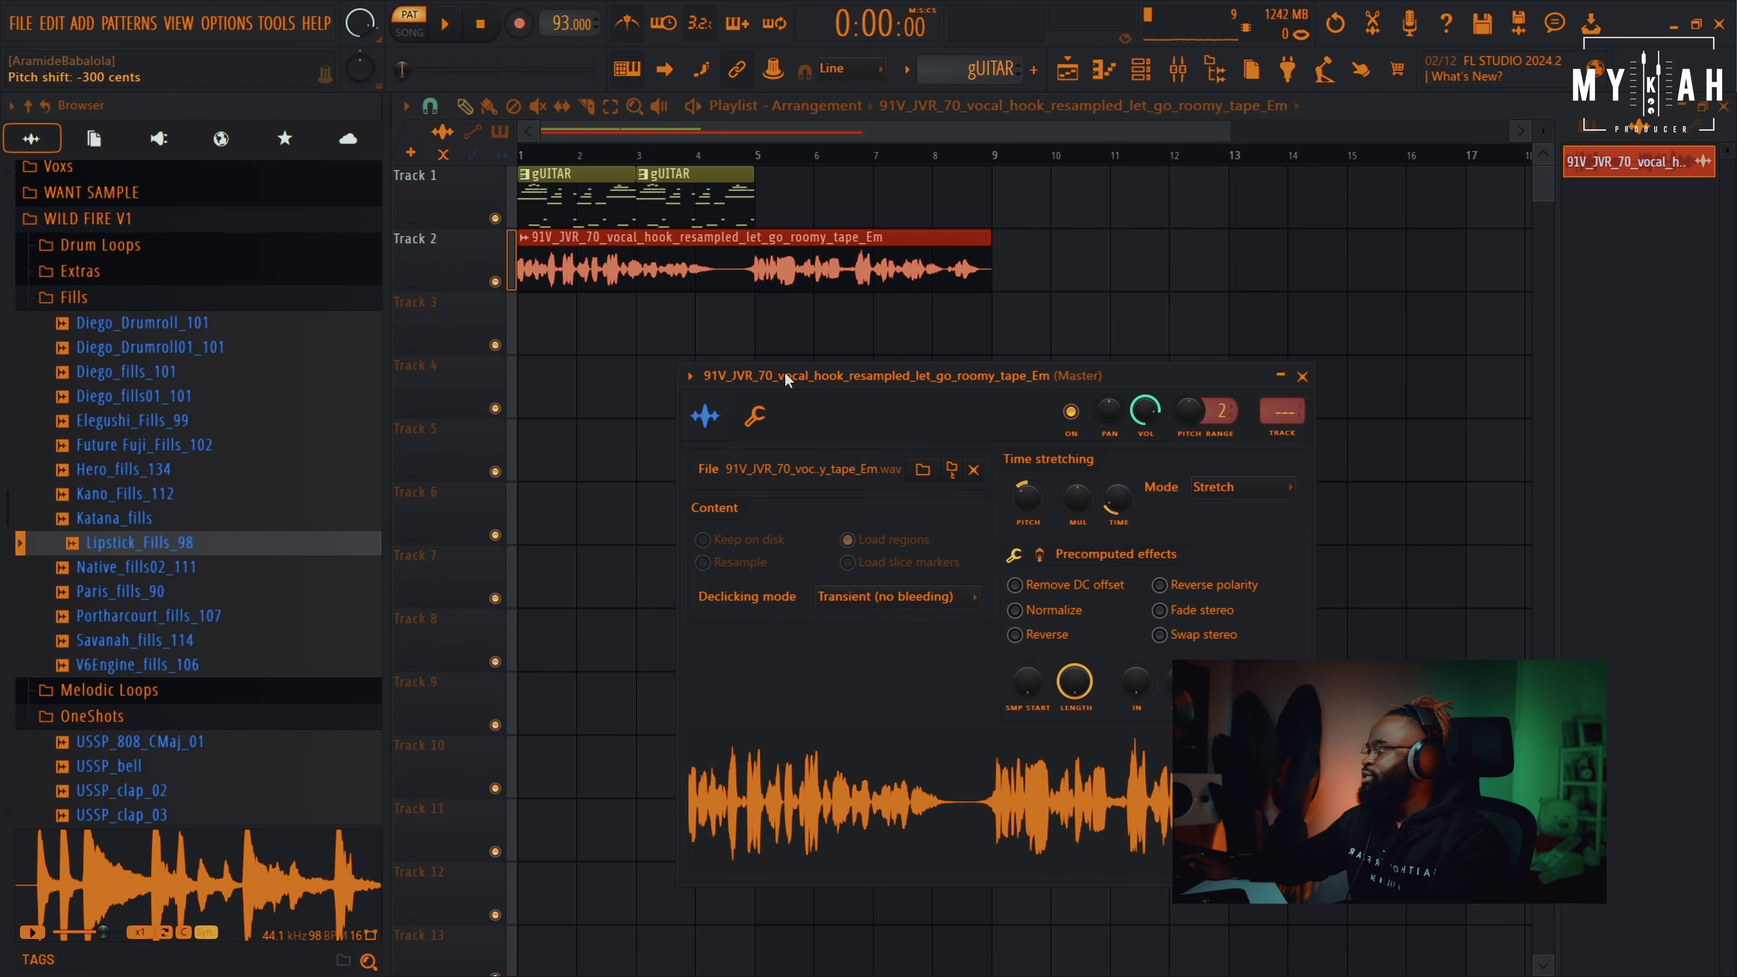
Lower the vocal clip's gain to about -5.5 dB and trim it to end at bar 5
{"action": "left_click_drag", "start_coordinate": [754, 290], "coordinate": [755, 308]}
{"action": "key", "text": "space"}
{"action": "key", "text": "space"}
{"action": "key", "text": "space"}
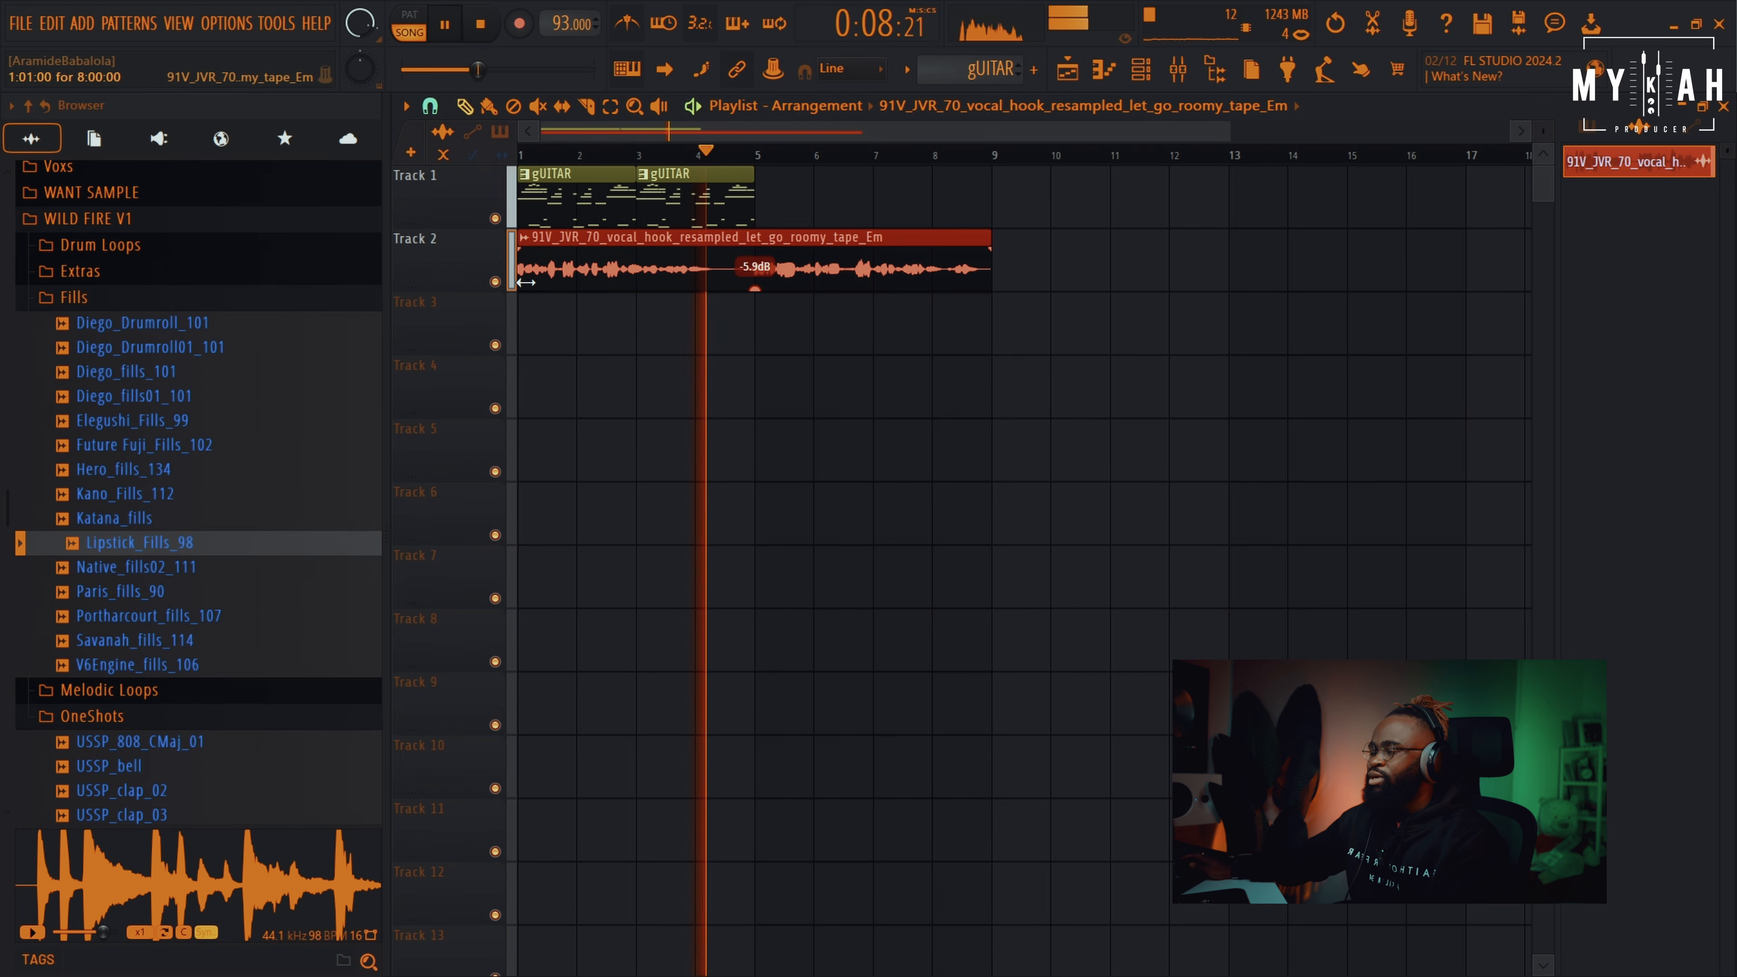
{"action": "key", "text": "space"}
{"action": "left_click_drag", "start_coordinate": [525, 281], "coordinate": [604, 266]}
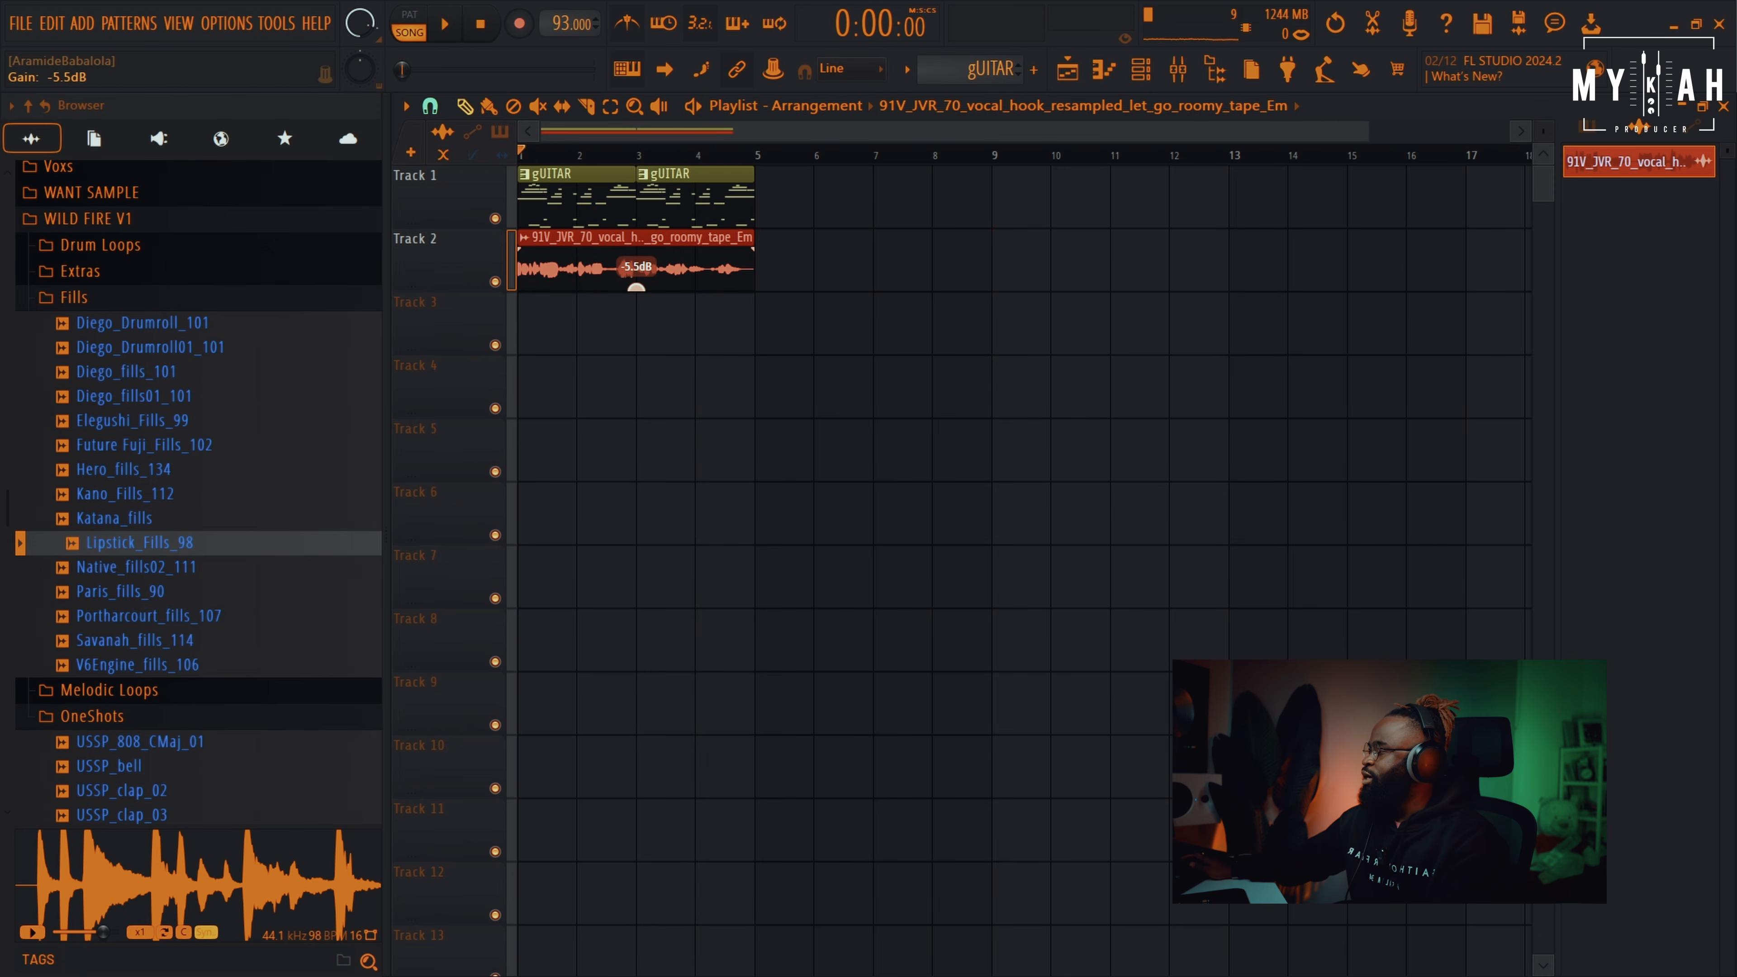
{"action": "key", "text": "space"}
{"action": "left_click_drag", "start_coordinate": [1366, 132], "coordinate": [830, 150]}
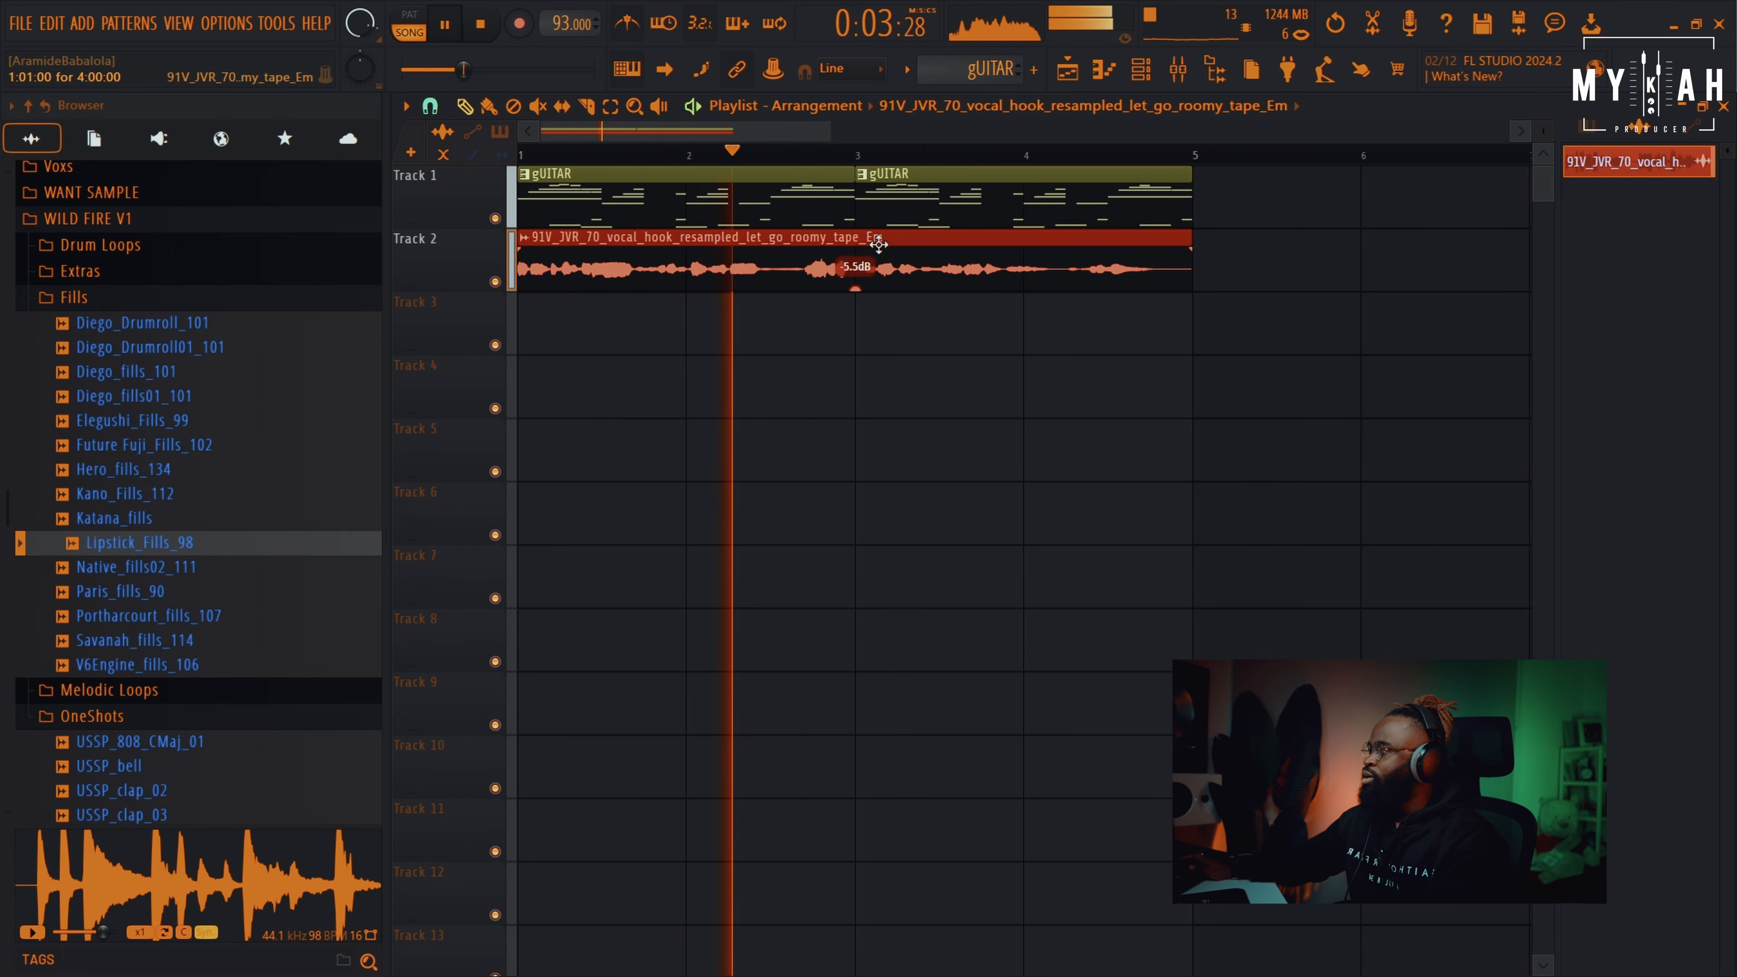
{"action": "double_click", "coordinate": [903, 276]}
{"action": "key", "text": "space"}
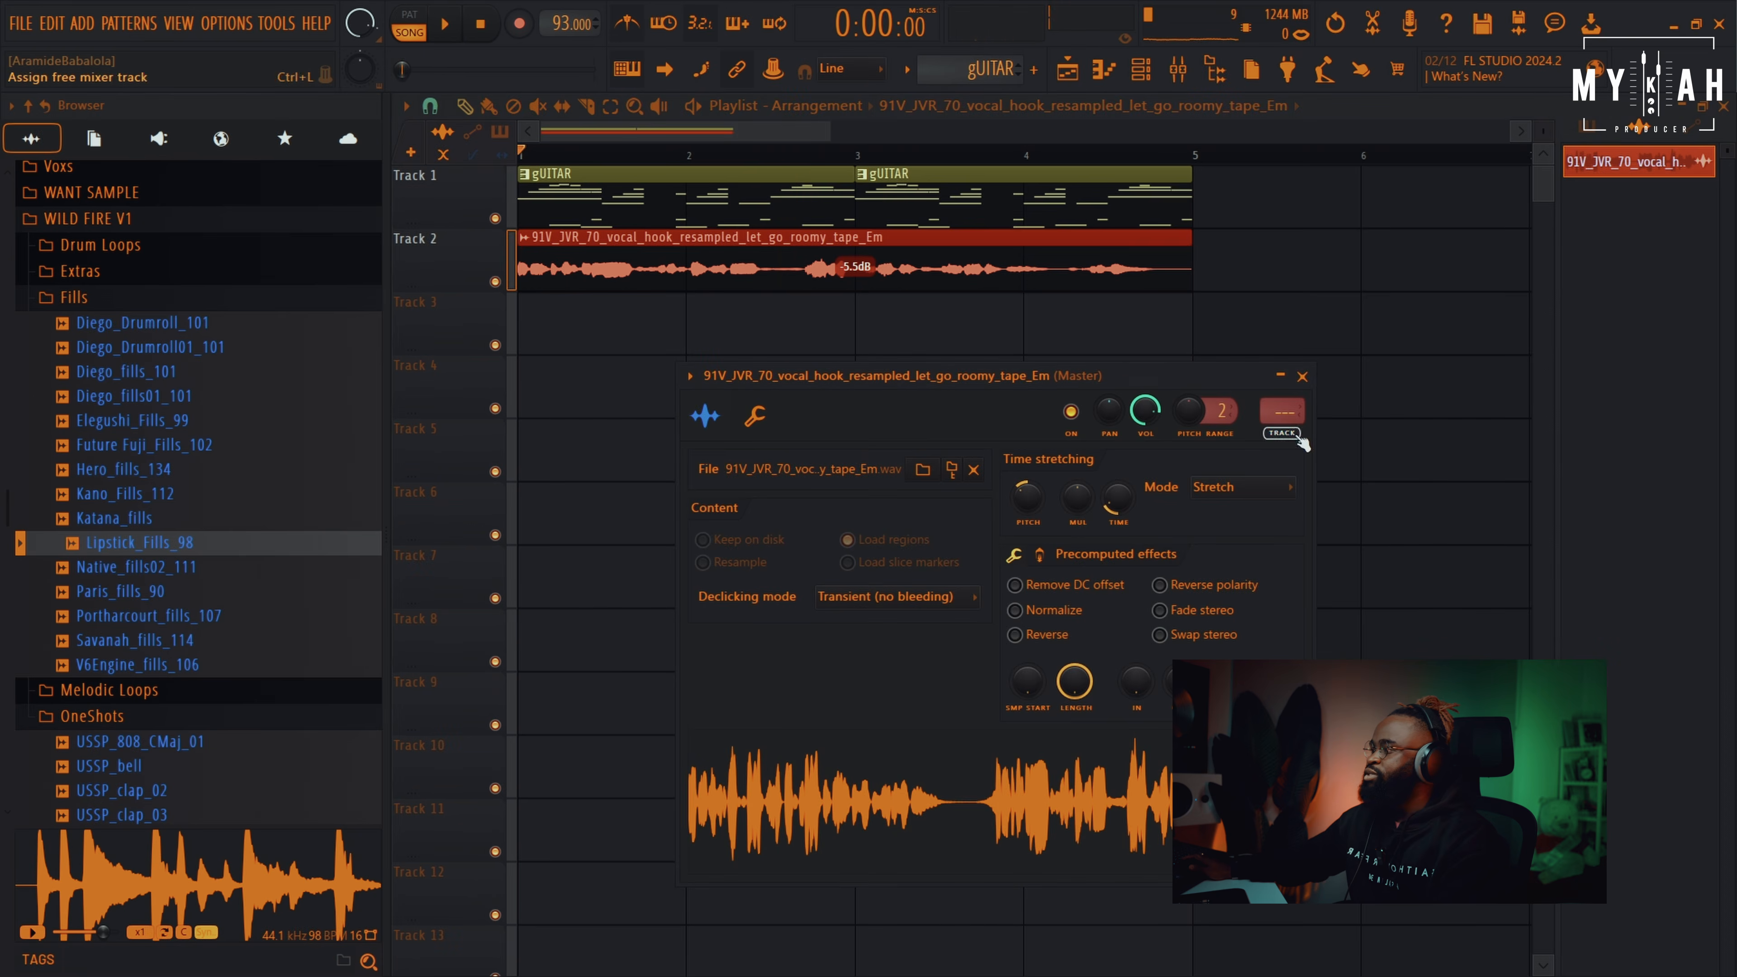
Route the vocal to a free mixer insert and cut its lows and highs with Fruity parametric EQ 2
{"action": "left_click", "coordinate": [1282, 433]}
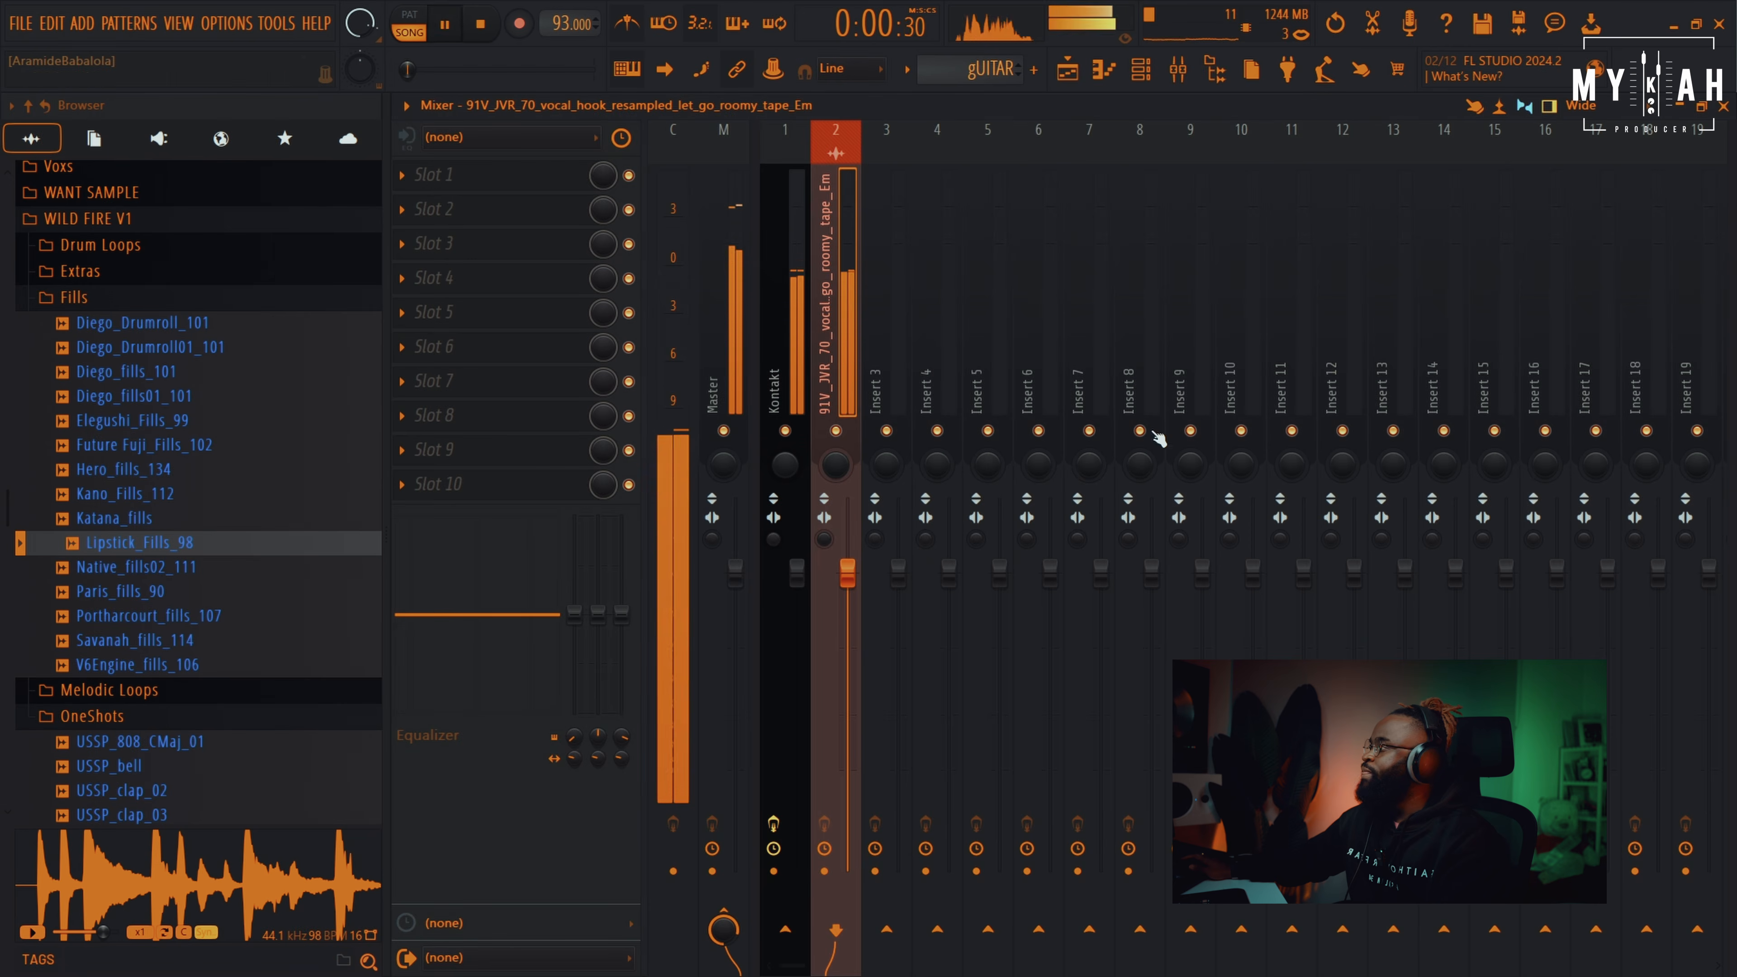
{"action": "left_click", "coordinate": [538, 188]}
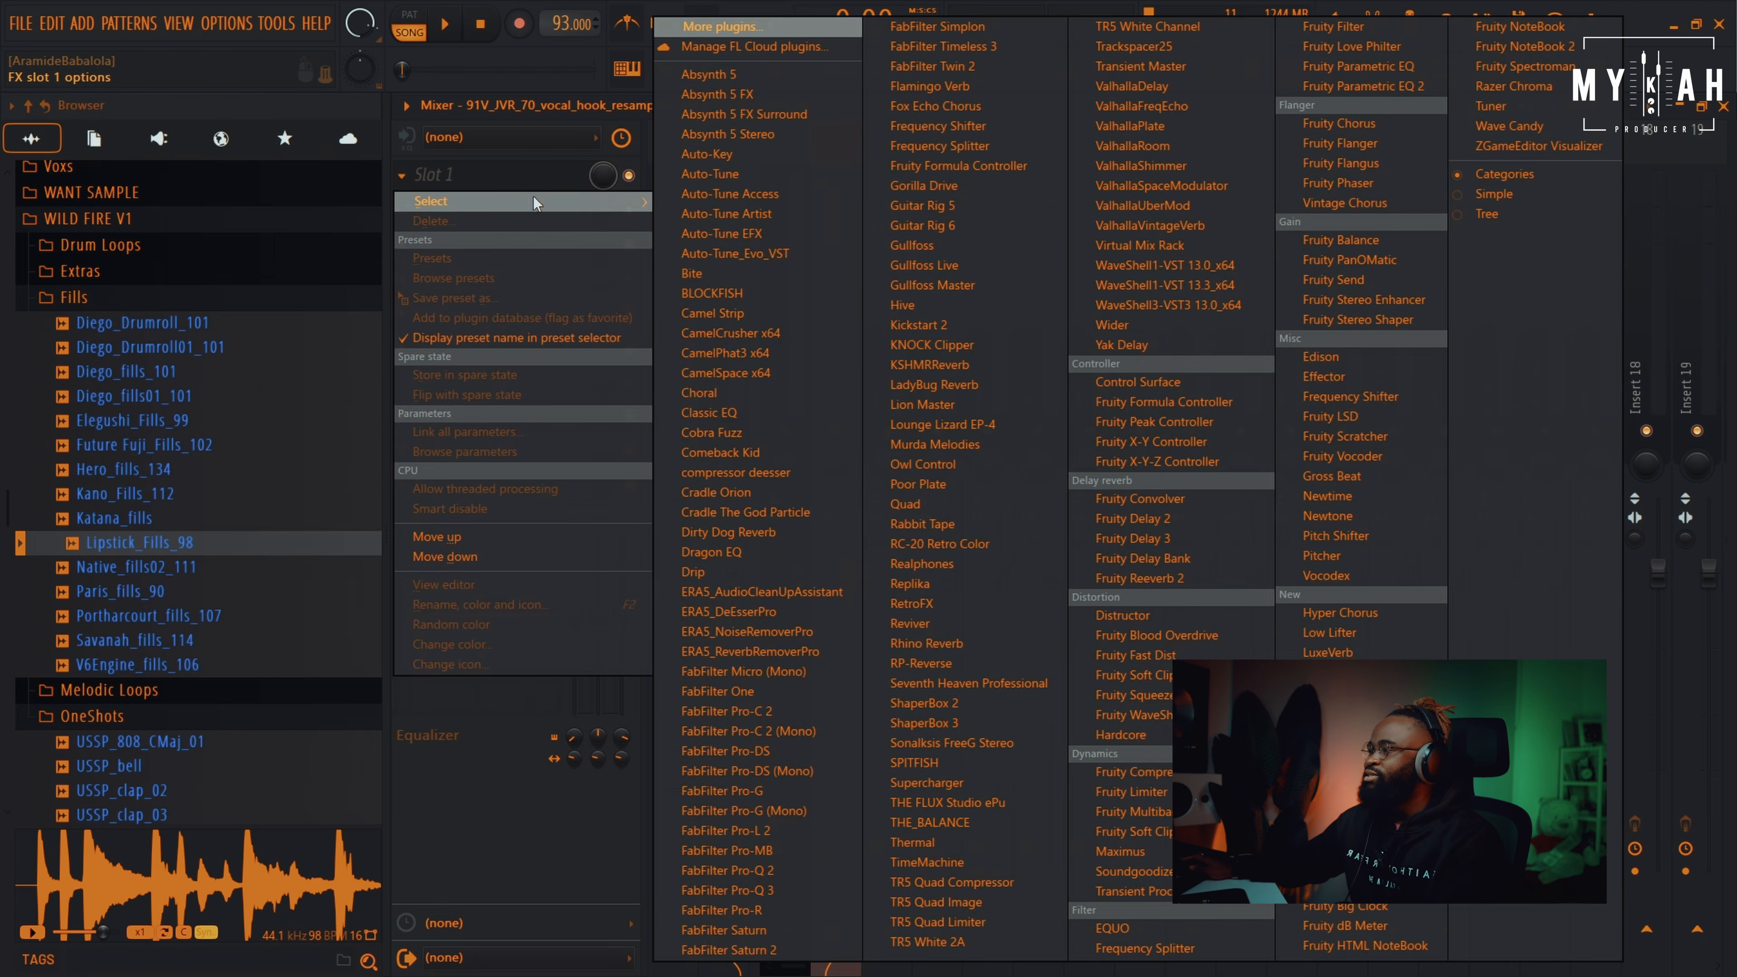
{"action": "left_click", "coordinate": [1185, 192]}
{"action": "key", "text": "space"}
{"action": "left_click_drag", "start_coordinate": [679, 552], "coordinate": [766, 686]}
{"action": "left_click_drag", "start_coordinate": [1055, 553], "coordinate": [1027, 686]}
Add Fruity Reeverb 2 to the vocal insert with its wet level at 24%
{"action": "left_click", "coordinate": [514, 218]}
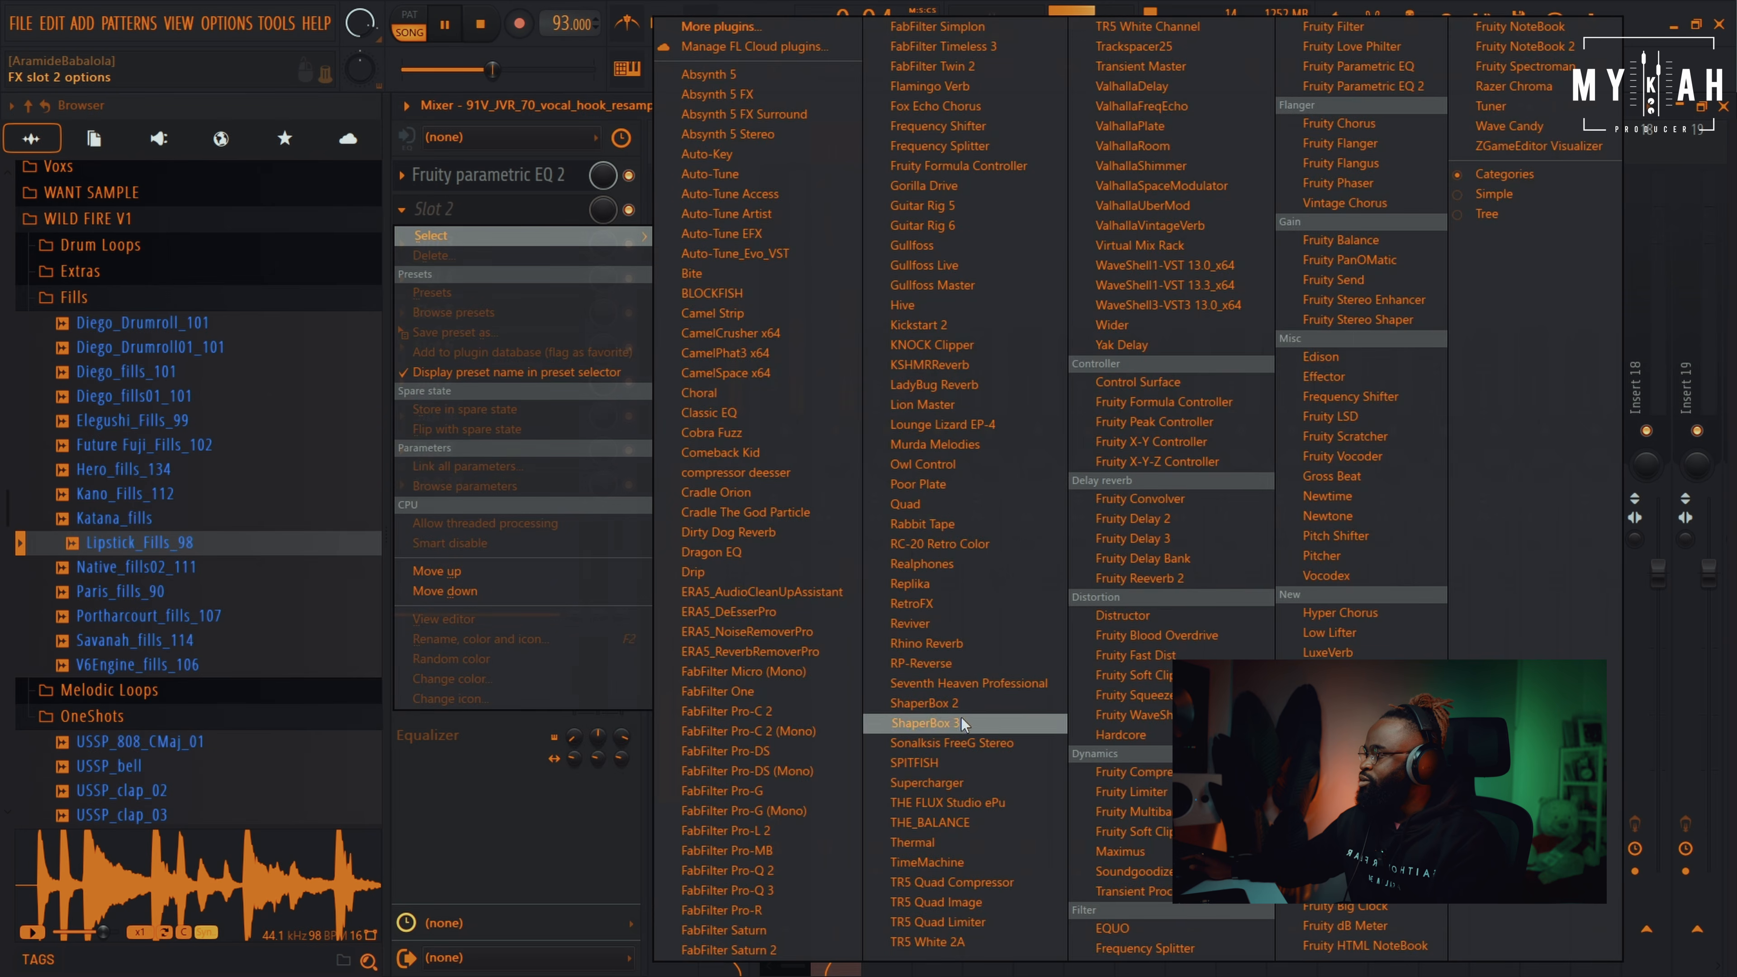
{"action": "left_click", "coordinate": [1162, 578]}
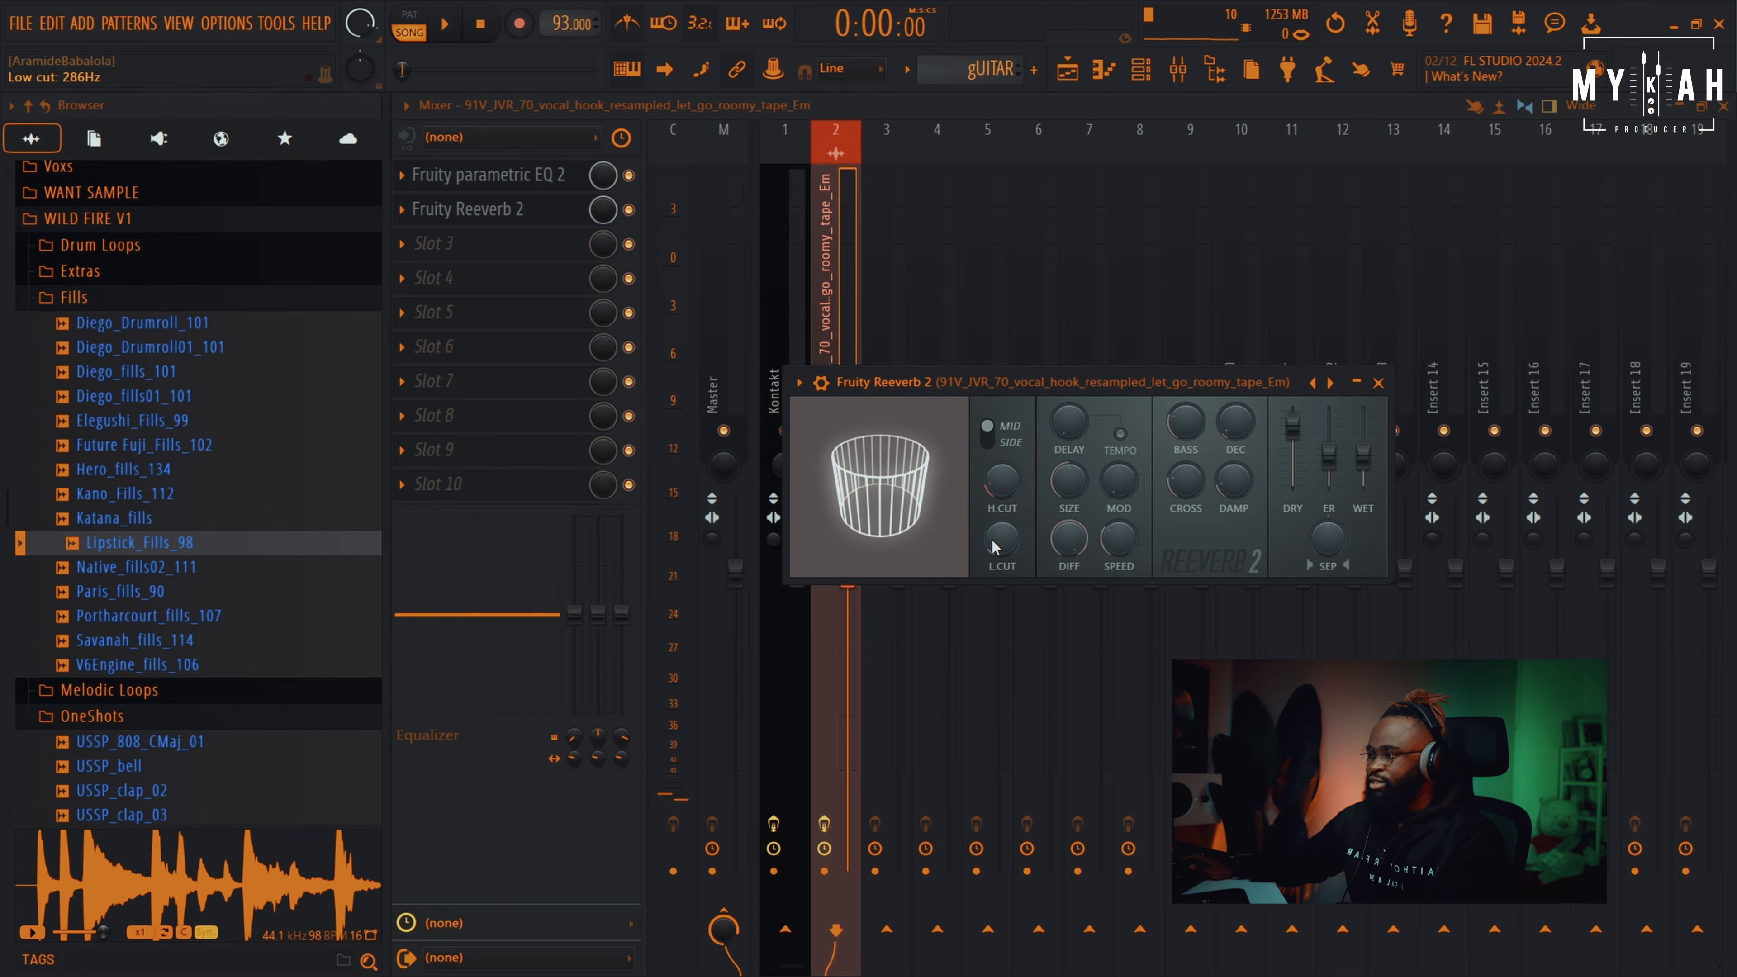
{"action": "key", "text": "space"}
{"action": "left_click_drag", "start_coordinate": [1362, 455], "coordinate": [1362, 471]}
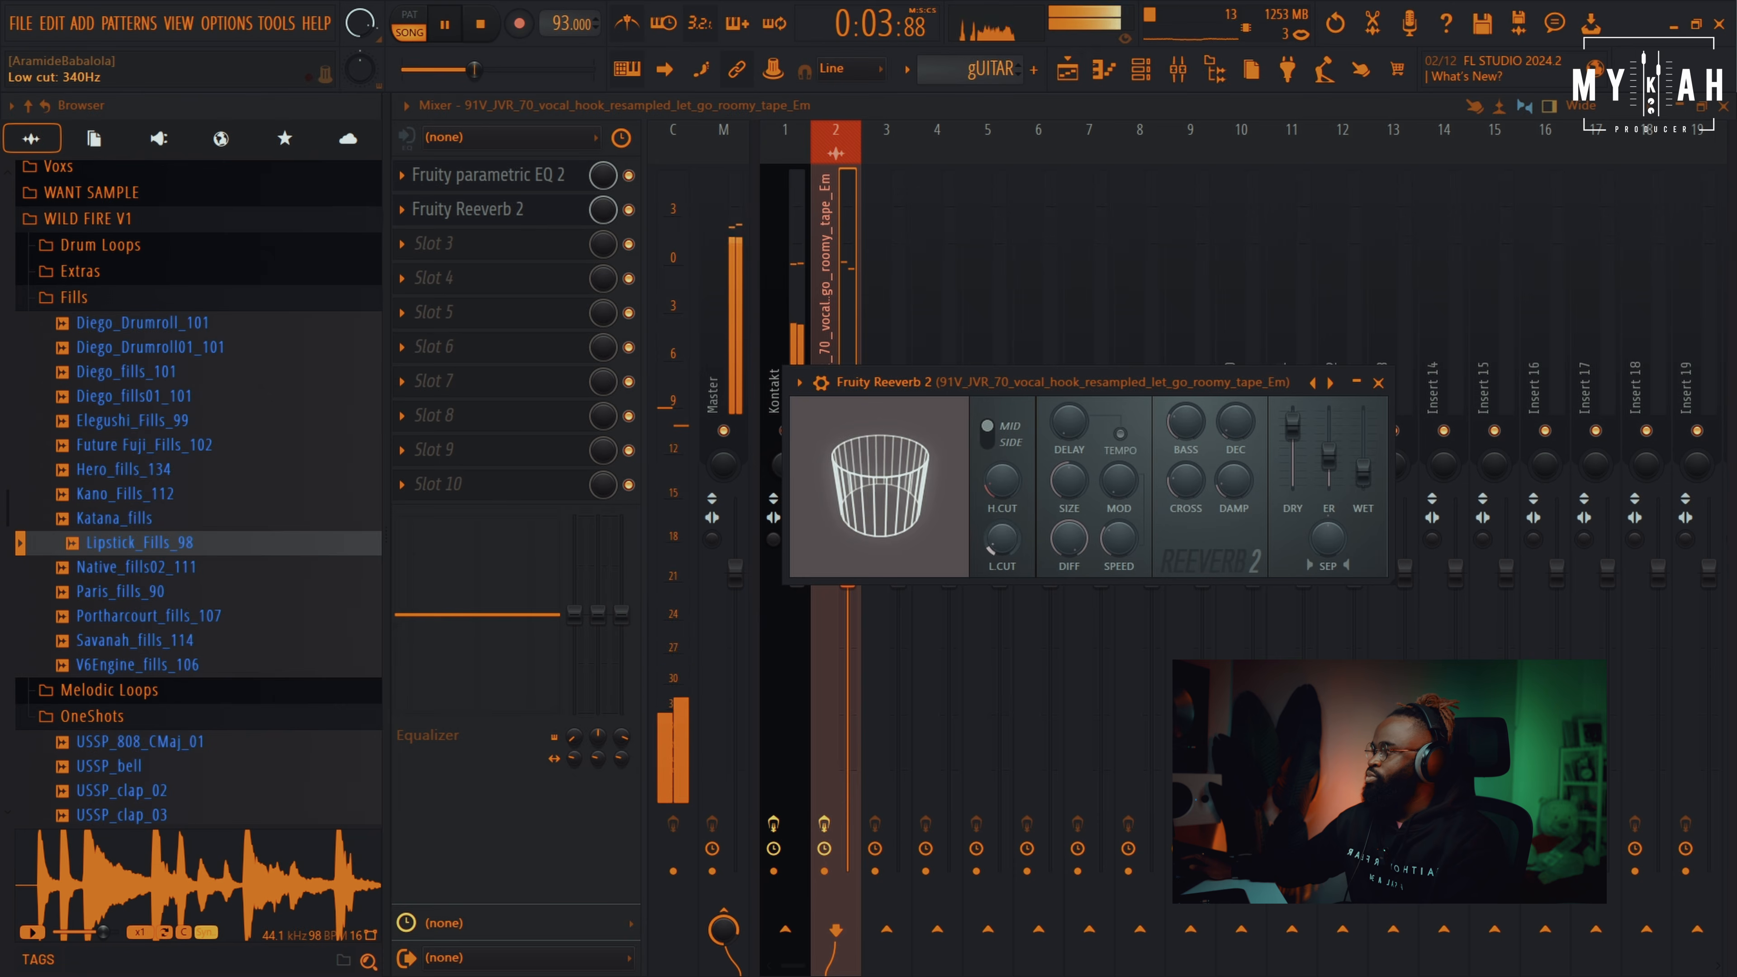
{"action": "left_click", "coordinate": [1069, 70]}
{"action": "key", "text": "space"}
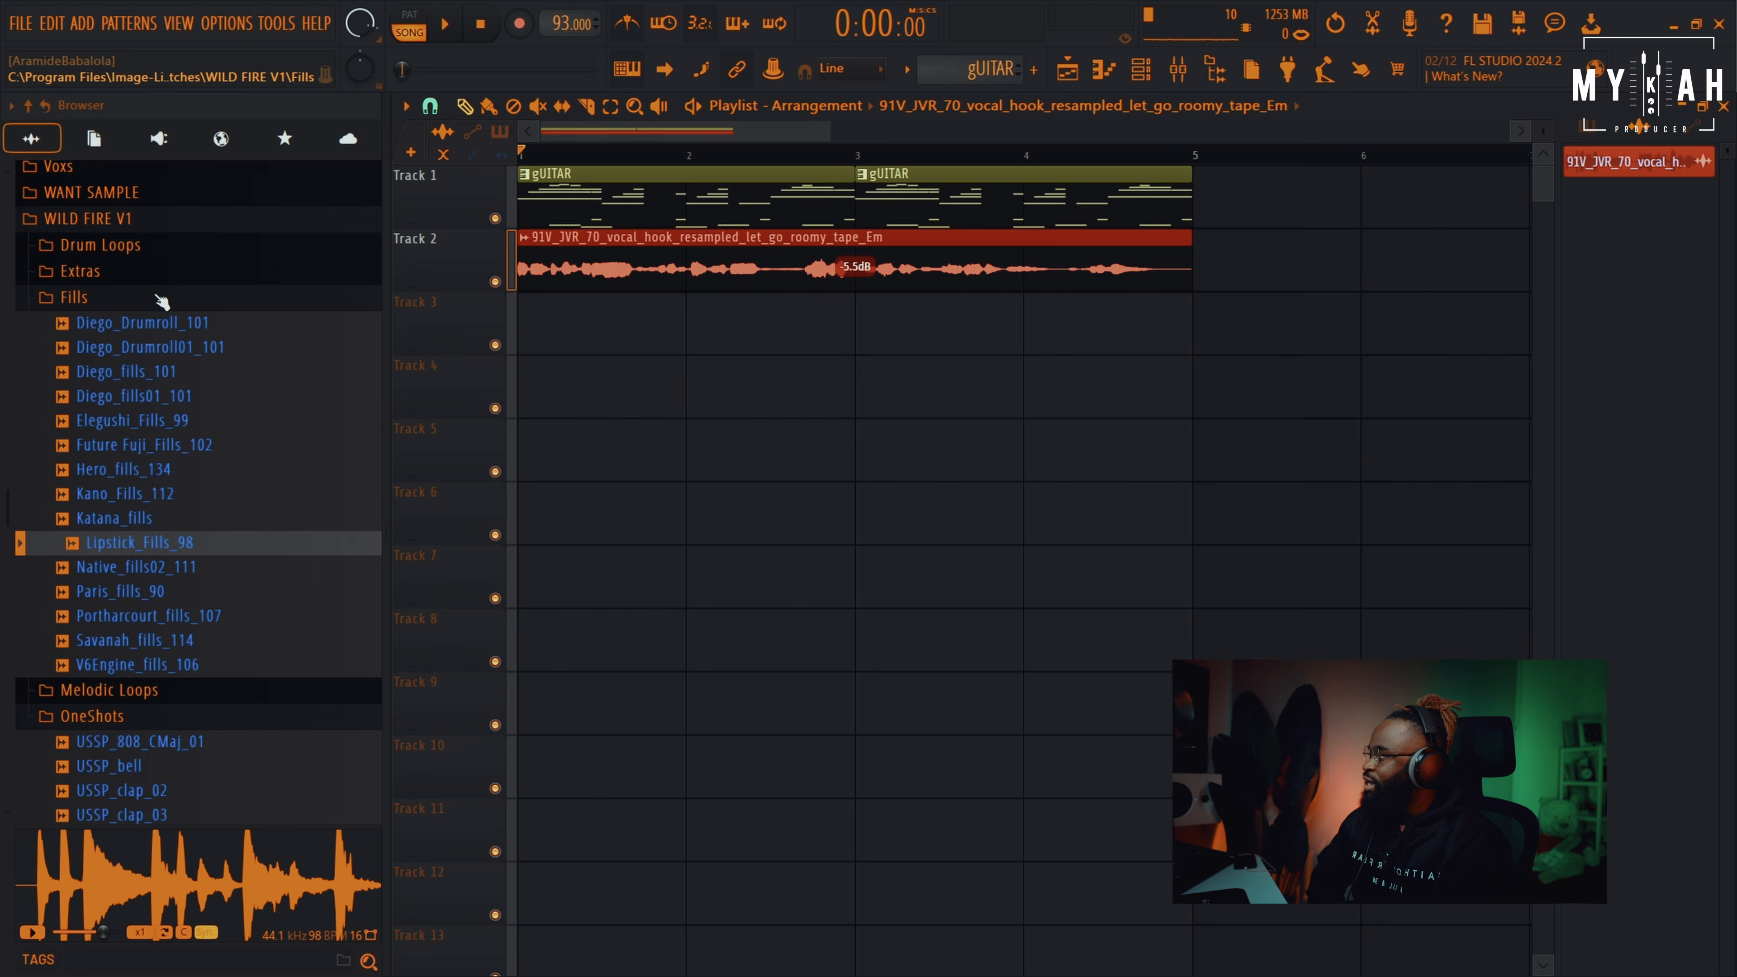
Audition the Drum Loops and place Katana_percLoop_89 on Track 3 at −3.8 dB
{"action": "left_click", "coordinate": [147, 246]}
{"action": "scroll", "coordinate": [197, 571], "scroll_direction": "down", "scroll_amount": 3}
{"action": "scroll", "coordinate": [196, 571], "scroll_direction": "down", "scroll_amount": 3}
{"action": "scroll", "coordinate": [186, 528], "scroll_direction": "up", "scroll_amount": 8}
{"action": "left_click", "coordinate": [181, 464]}
{"action": "scroll", "coordinate": [182, 483], "scroll_direction": "down", "scroll_amount": 2}
{"action": "left_click", "coordinate": [181, 687]}
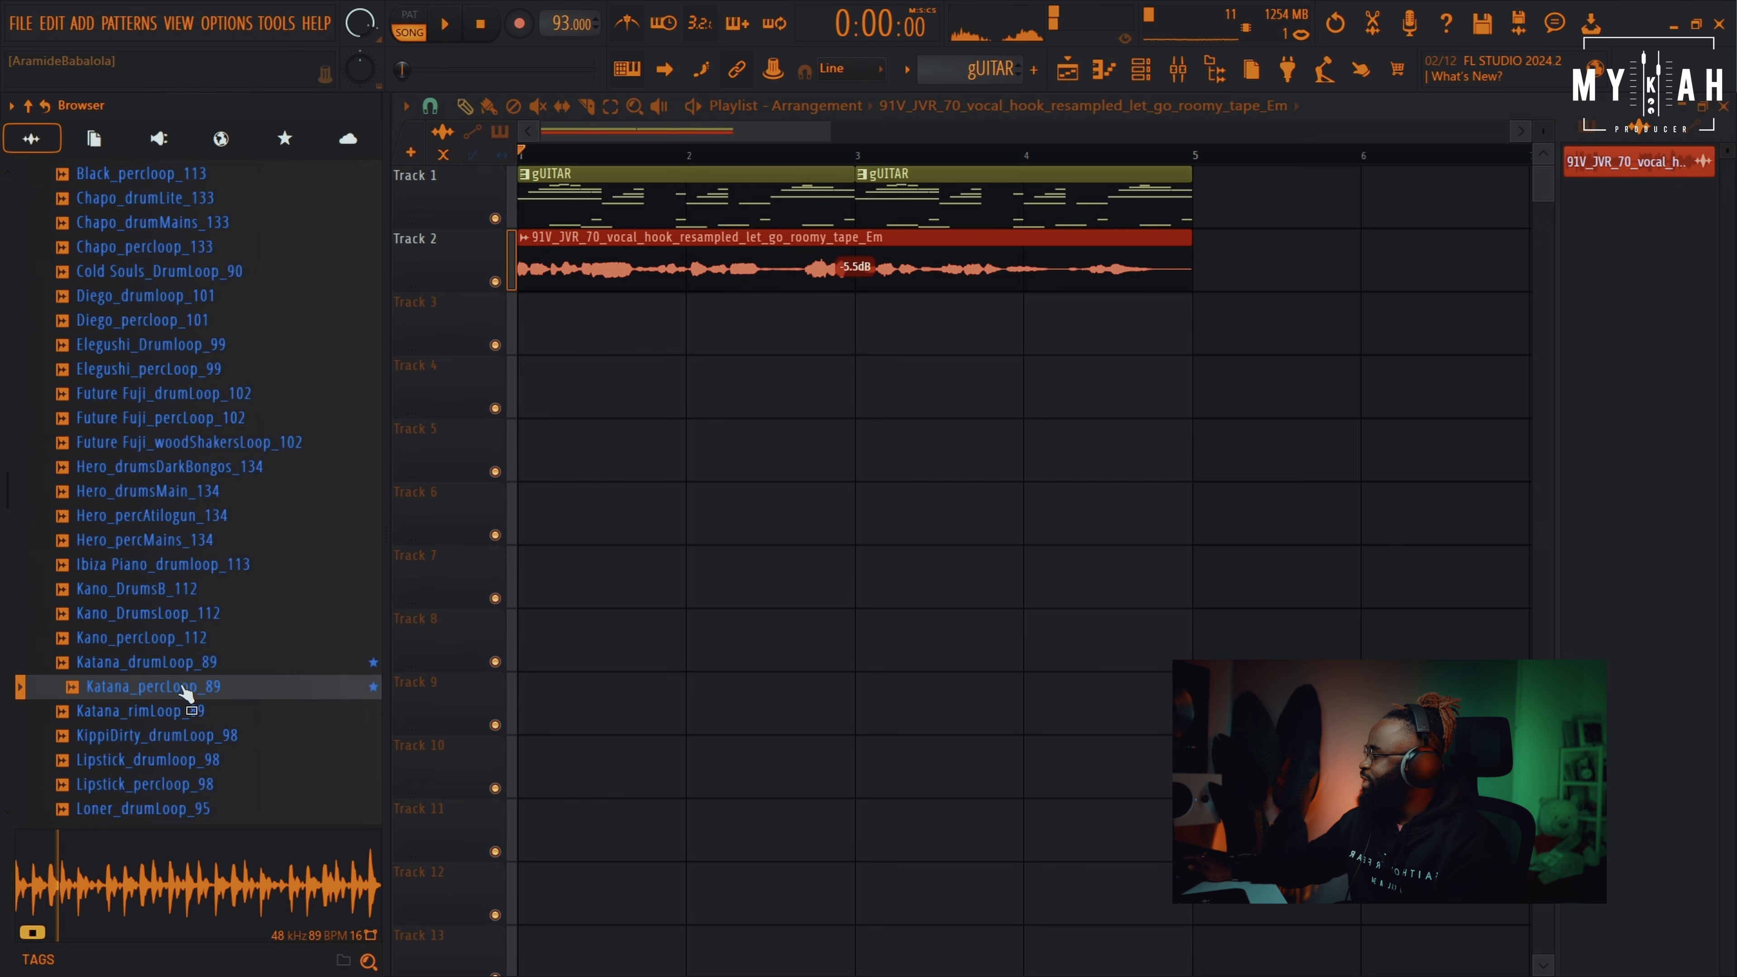
{"action": "left_click_drag", "start_coordinate": [181, 695], "coordinate": [530, 323]}
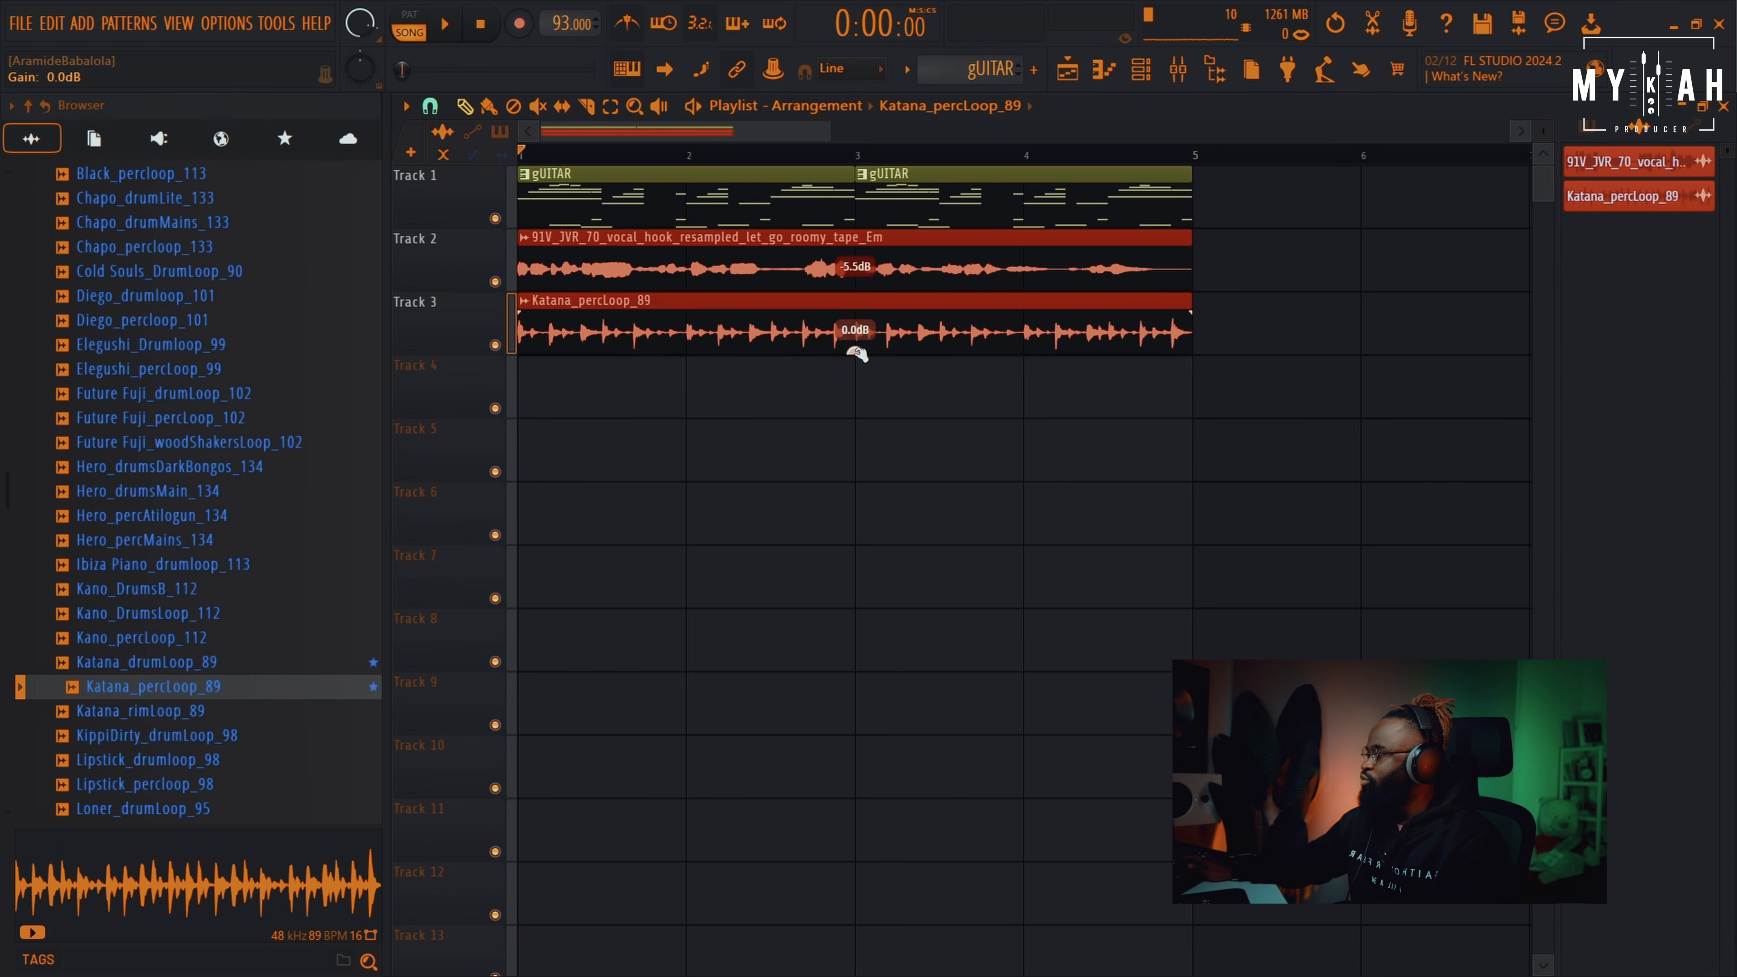
{"action": "left_click_drag", "start_coordinate": [854, 351], "coordinate": [855, 349]}
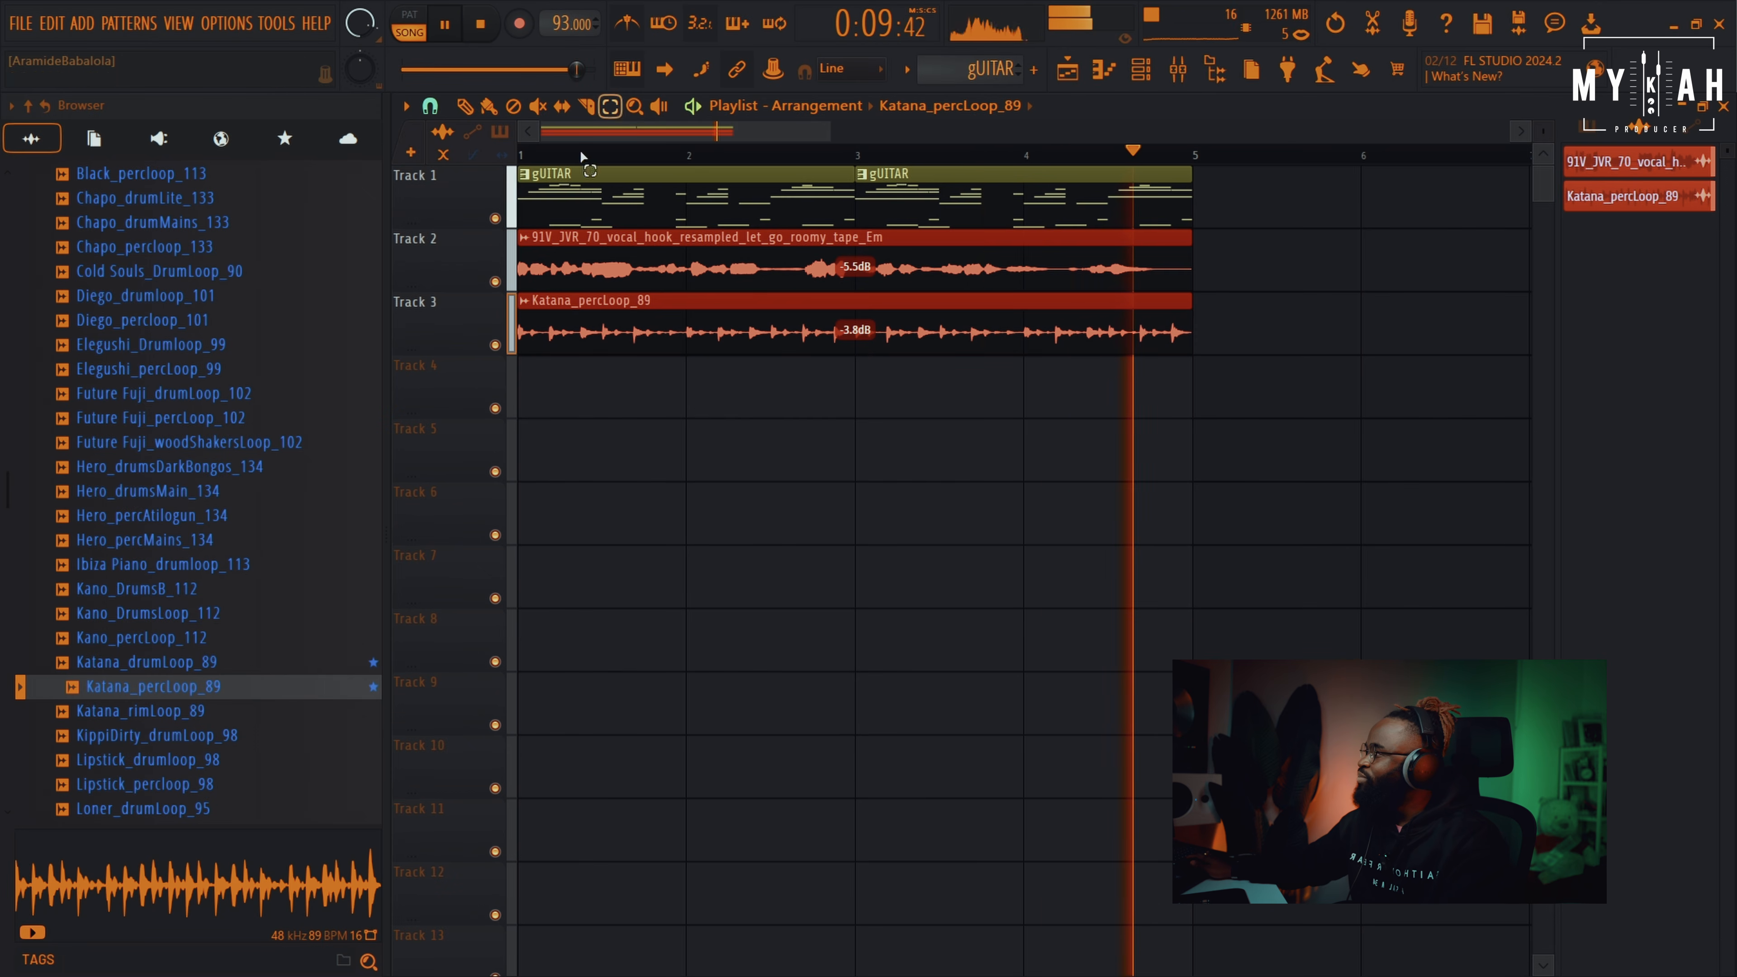
Copy the four-bar section of all three tracks to start at bar 5 and play it back
{"action": "left_click_drag", "start_coordinate": [545, 171], "coordinate": [1209, 376]}
{"action": "key", "text": "space"}
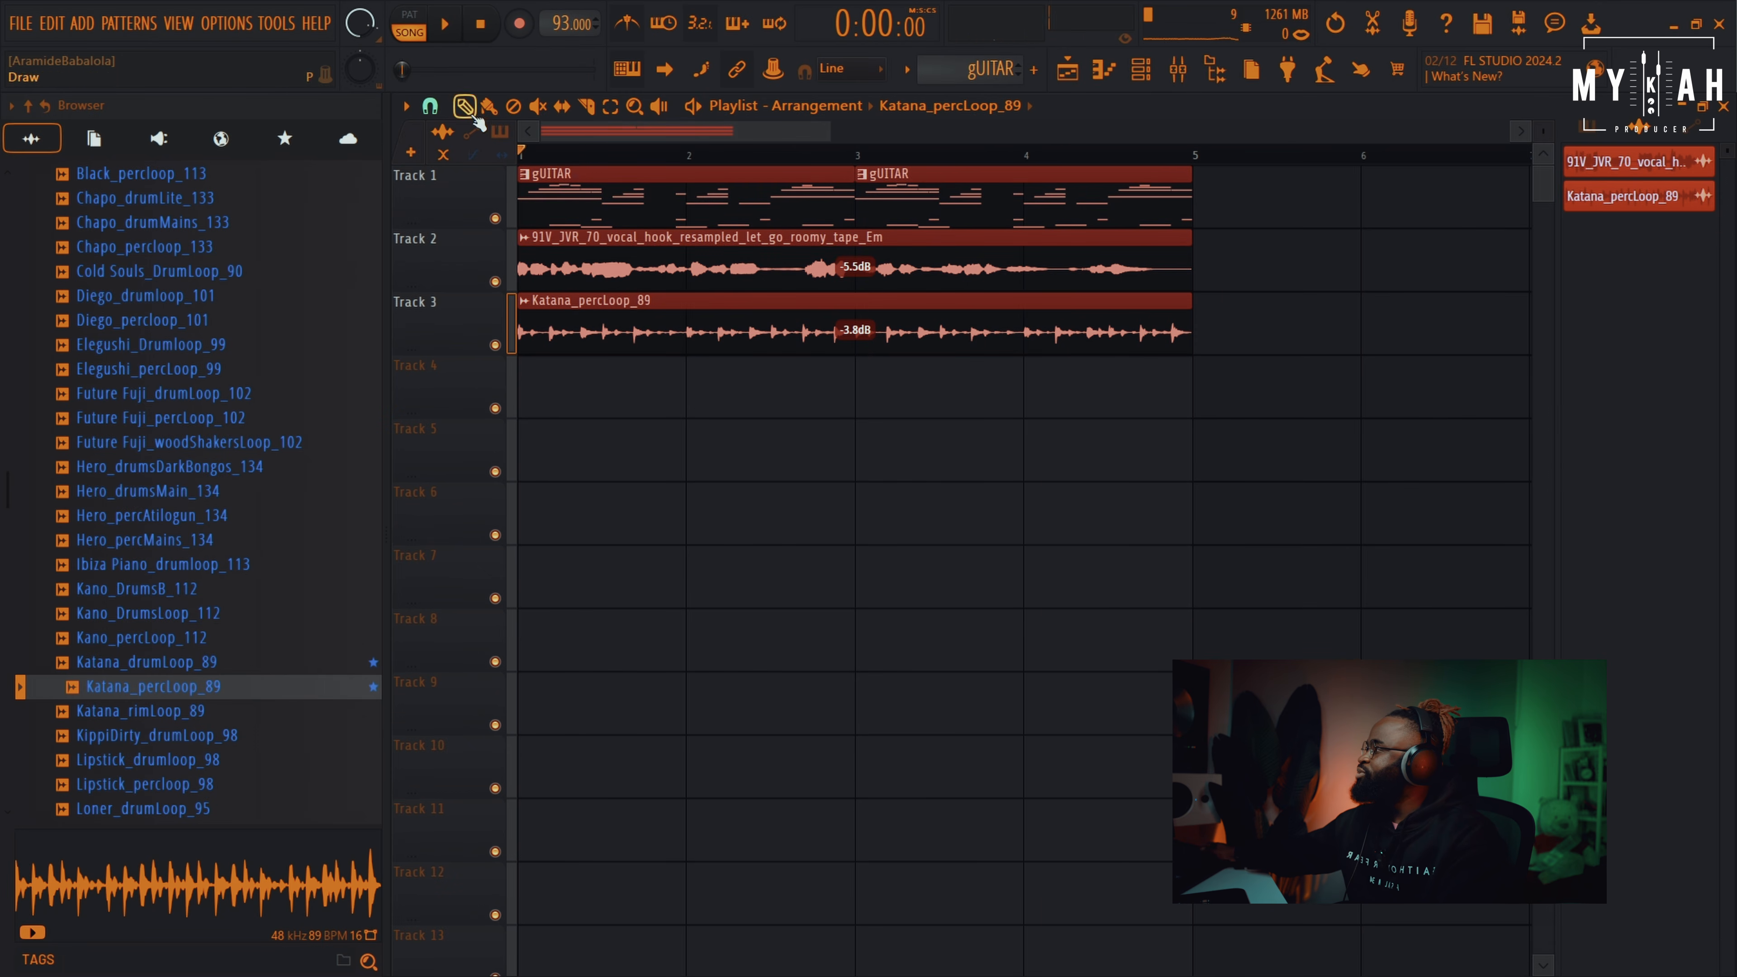
{"action": "left_click_drag", "start_coordinate": [554, 186], "coordinate": [1236, 223]}
{"action": "scroll", "coordinate": [1239, 169], "scroll_direction": "down", "scroll_amount": 3}
{"action": "left_click", "coordinate": [1115, 424], "text": "ctrl"}
{"action": "key", "text": "space"}
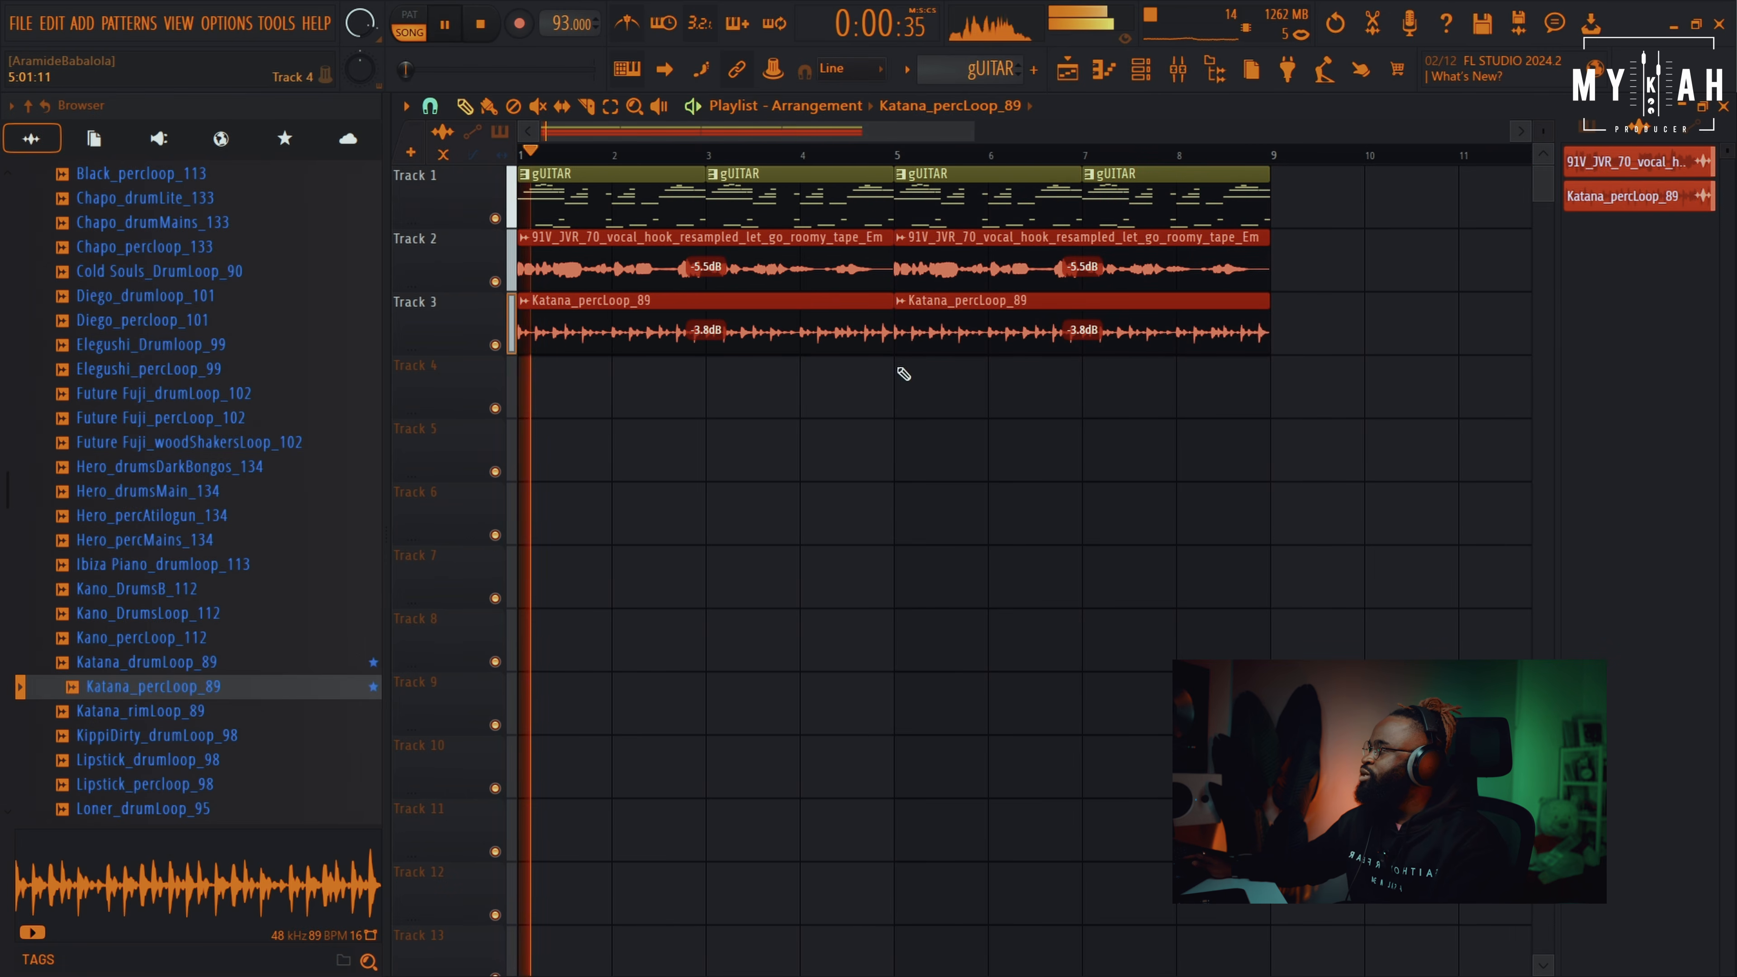
{"action": "key", "text": "space"}
Bring up the context menu for the gUITAR pattern in the pattern picker
{"action": "left_click", "coordinate": [765, 195]}
{"action": "right_click", "coordinate": [1577, 163]}
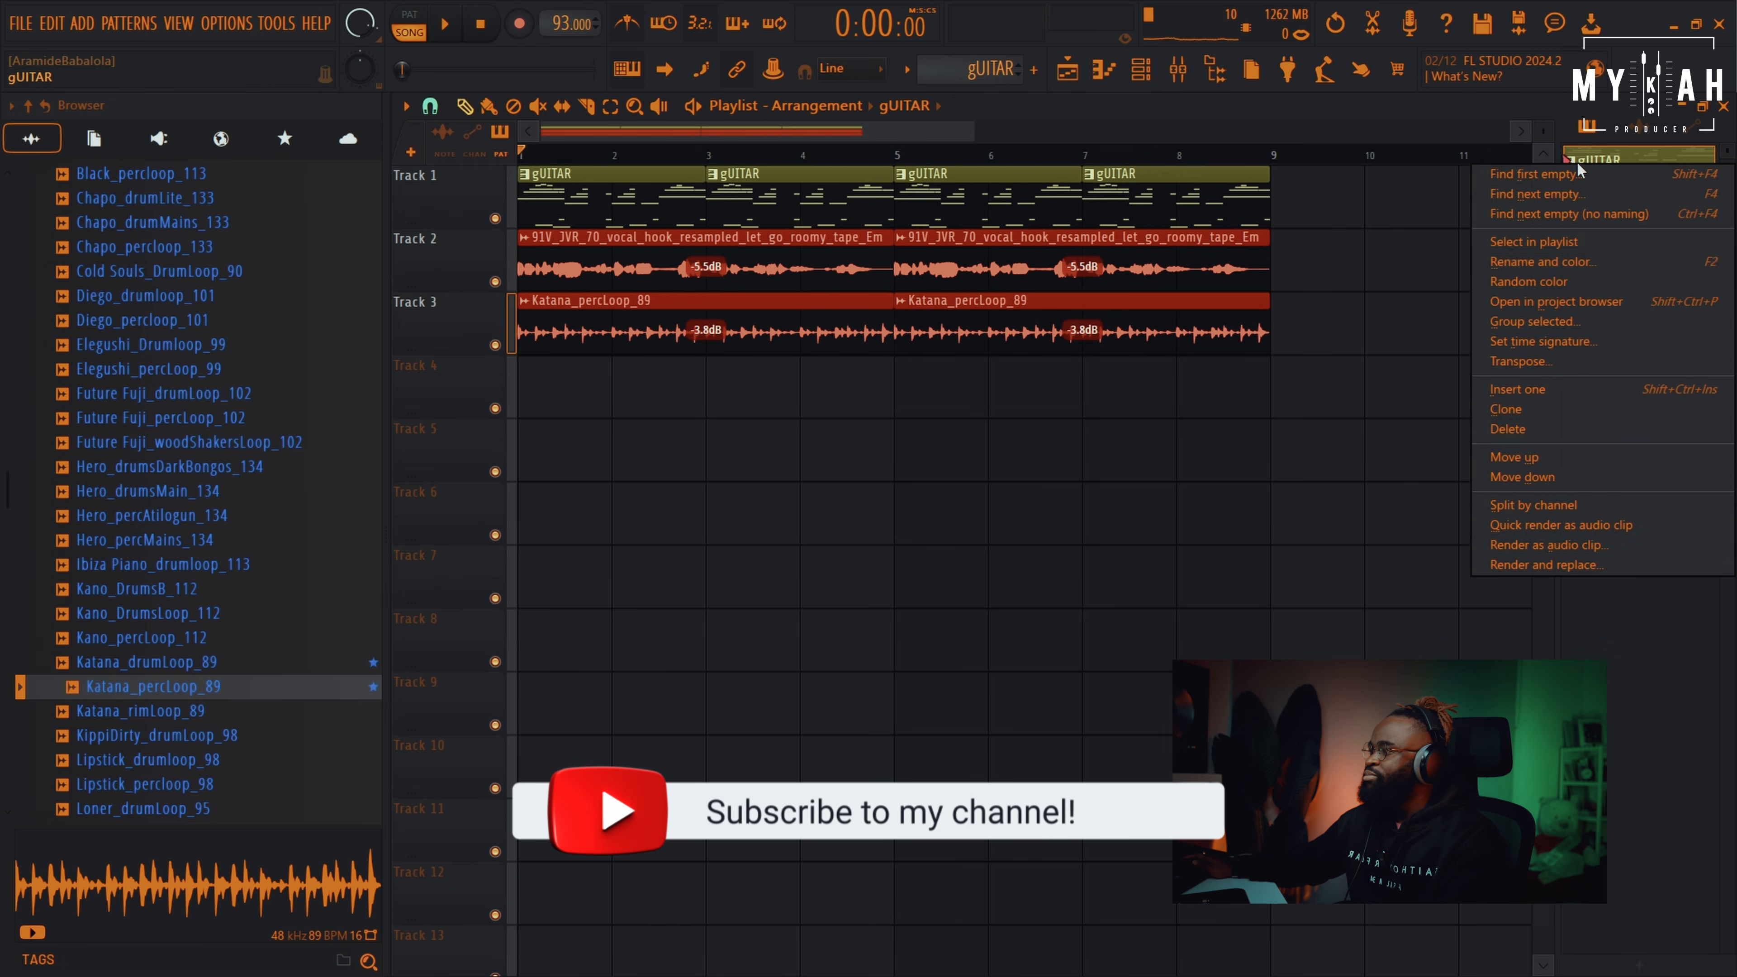
{"action": "left_click", "coordinate": [552, 192]}
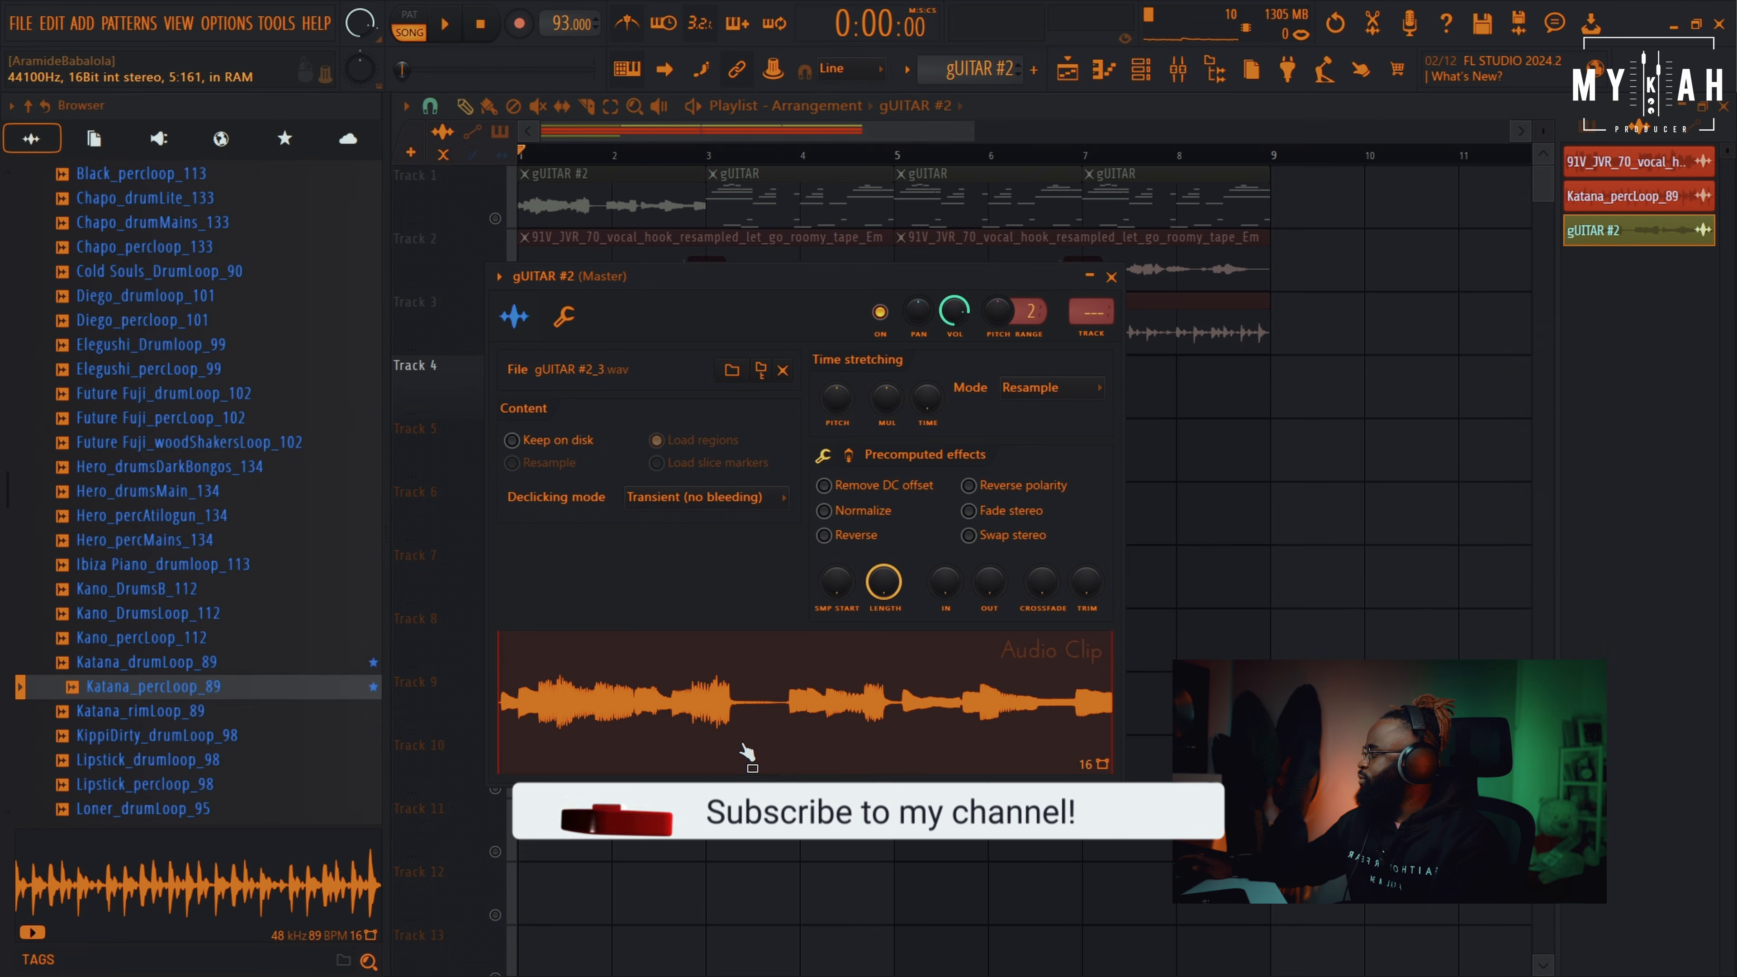
Open the rendered guitar clip's audio in the Edison editor
{"action": "left_click", "coordinate": [745, 746]}
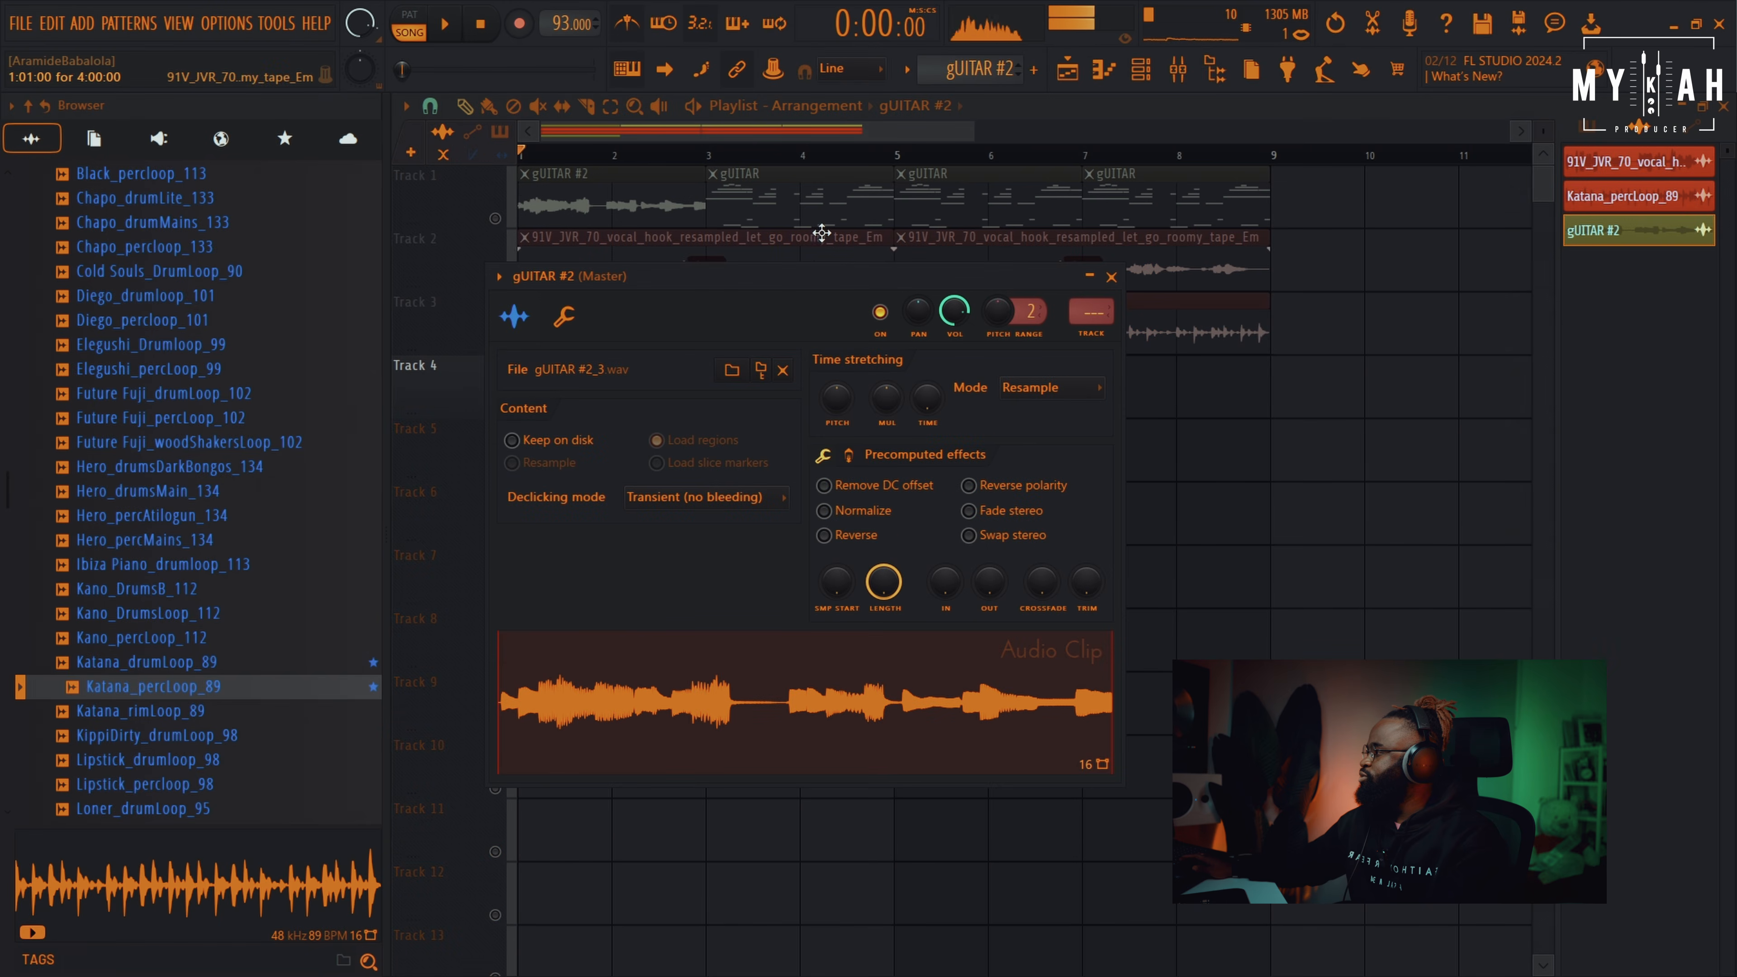
{"action": "left_click_drag", "start_coordinate": [818, 275], "coordinate": [850, 272]}
{"action": "right_click", "coordinate": [879, 664]}
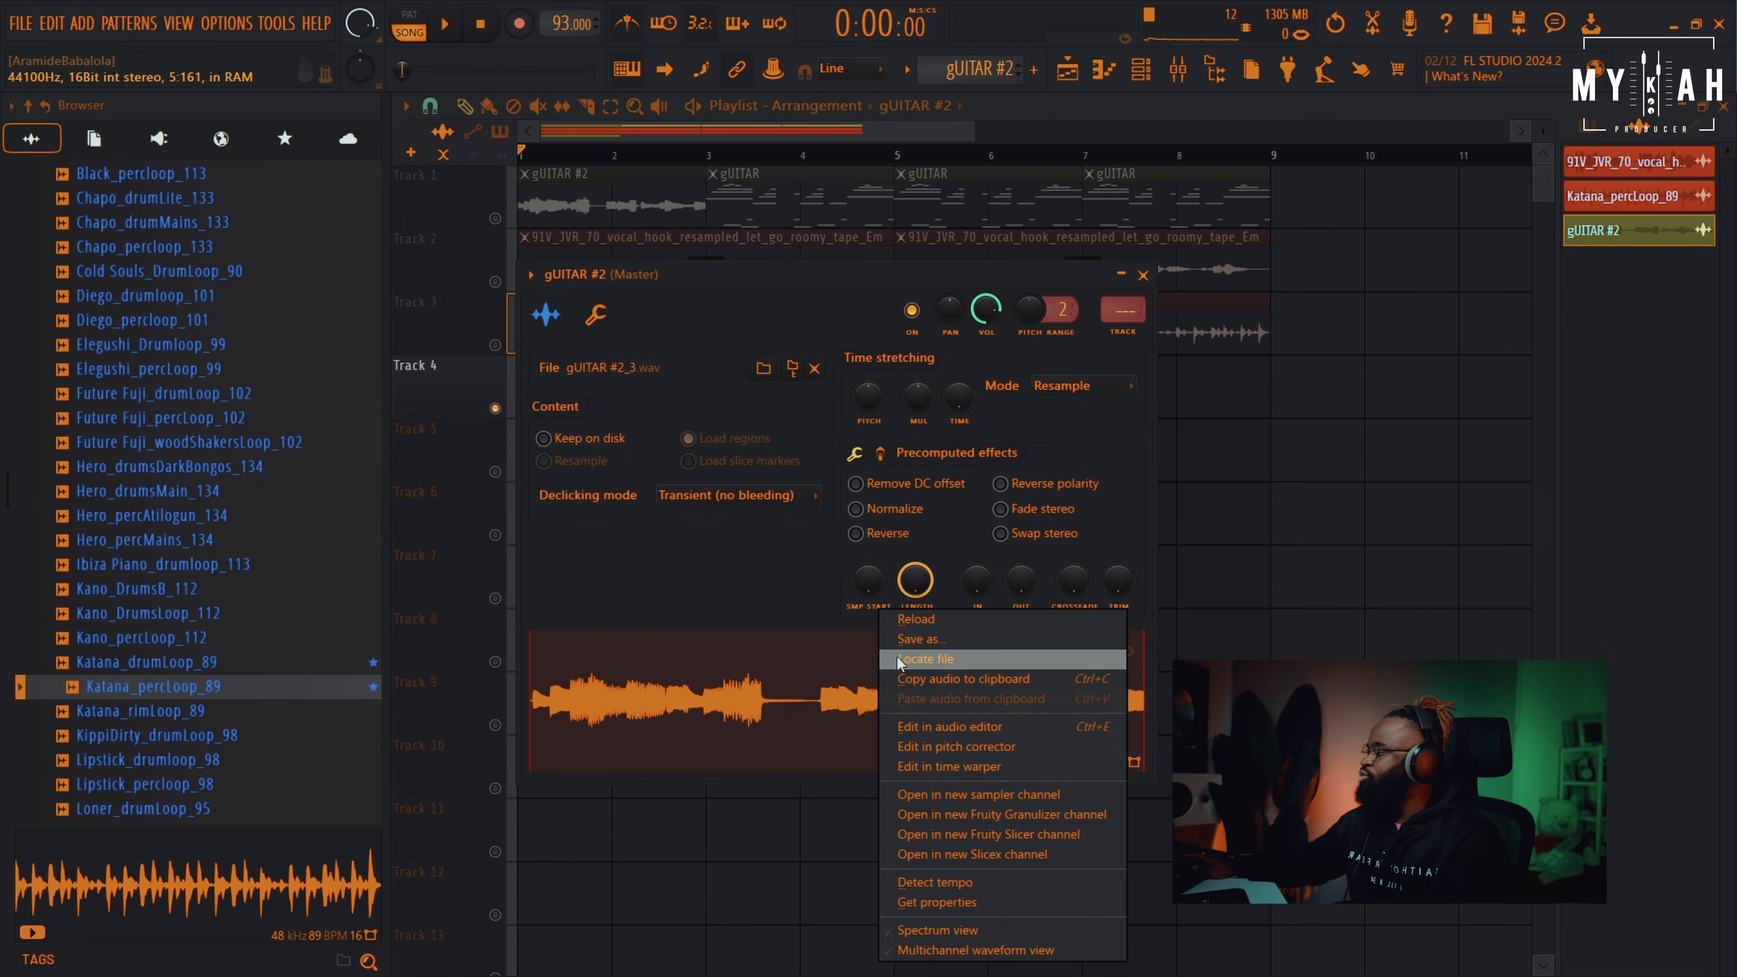
{"action": "left_click", "coordinate": [937, 726]}
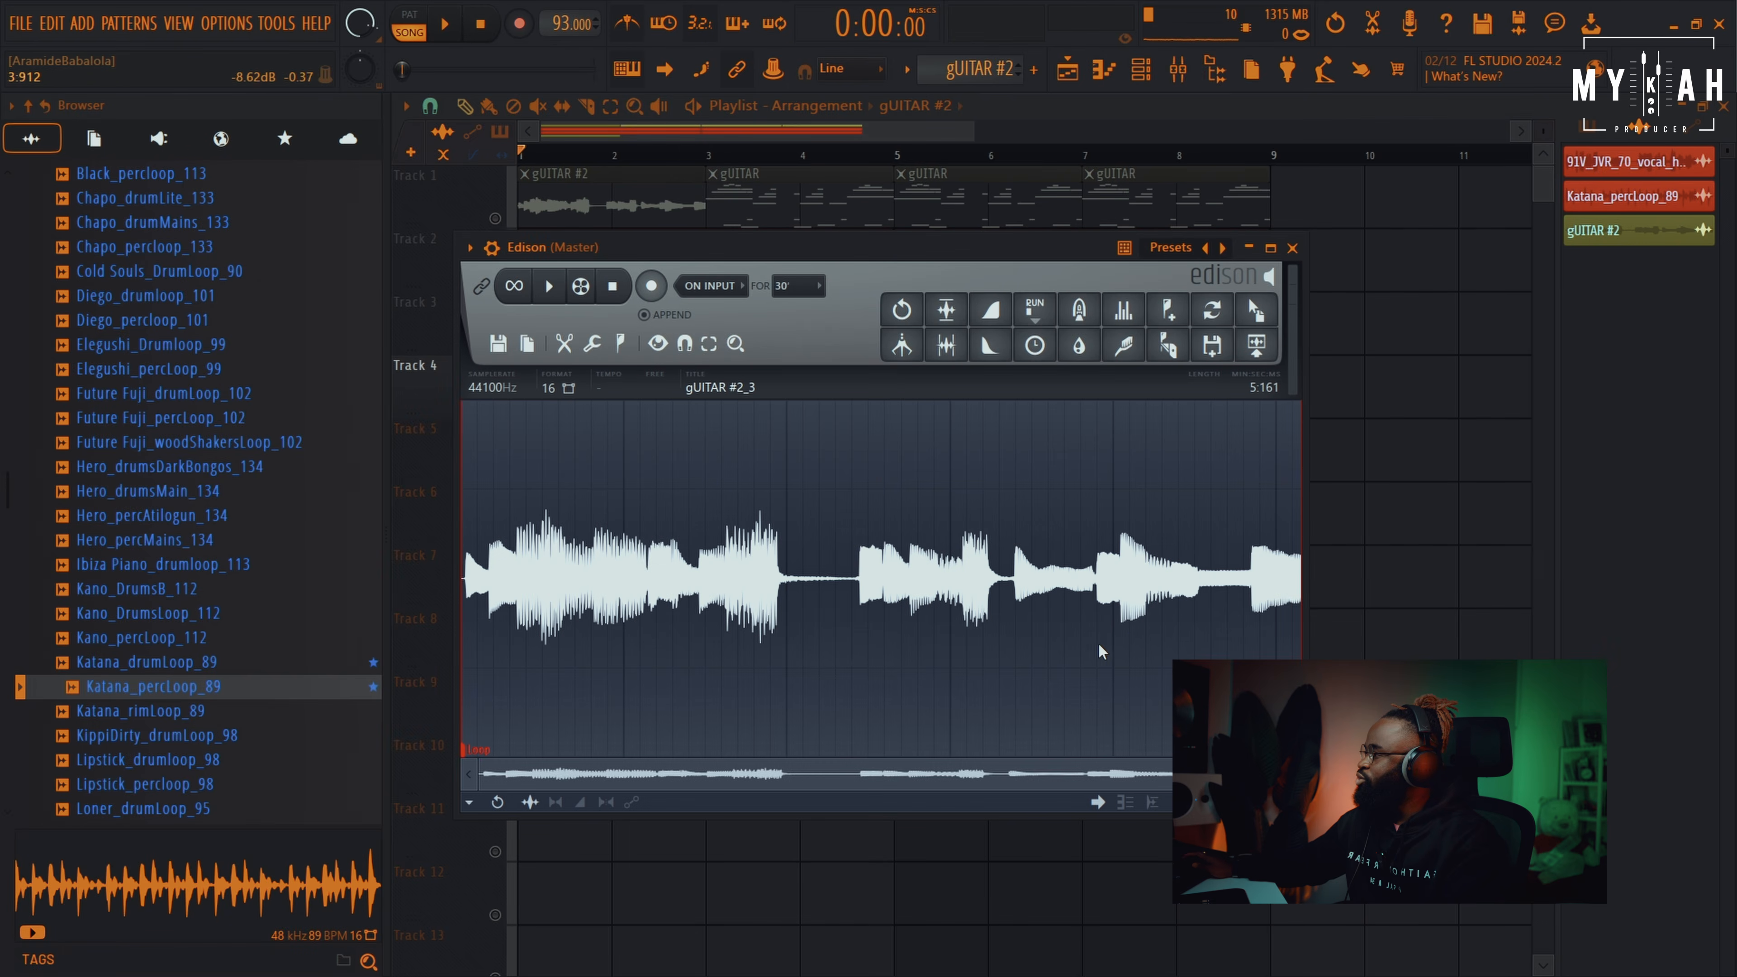
Resample the audio at 1000 Hz and drag it onto the Track 4 clip as gUITAR #2_3 - Loop_2
{"action": "left_click", "coordinate": [491, 387]}
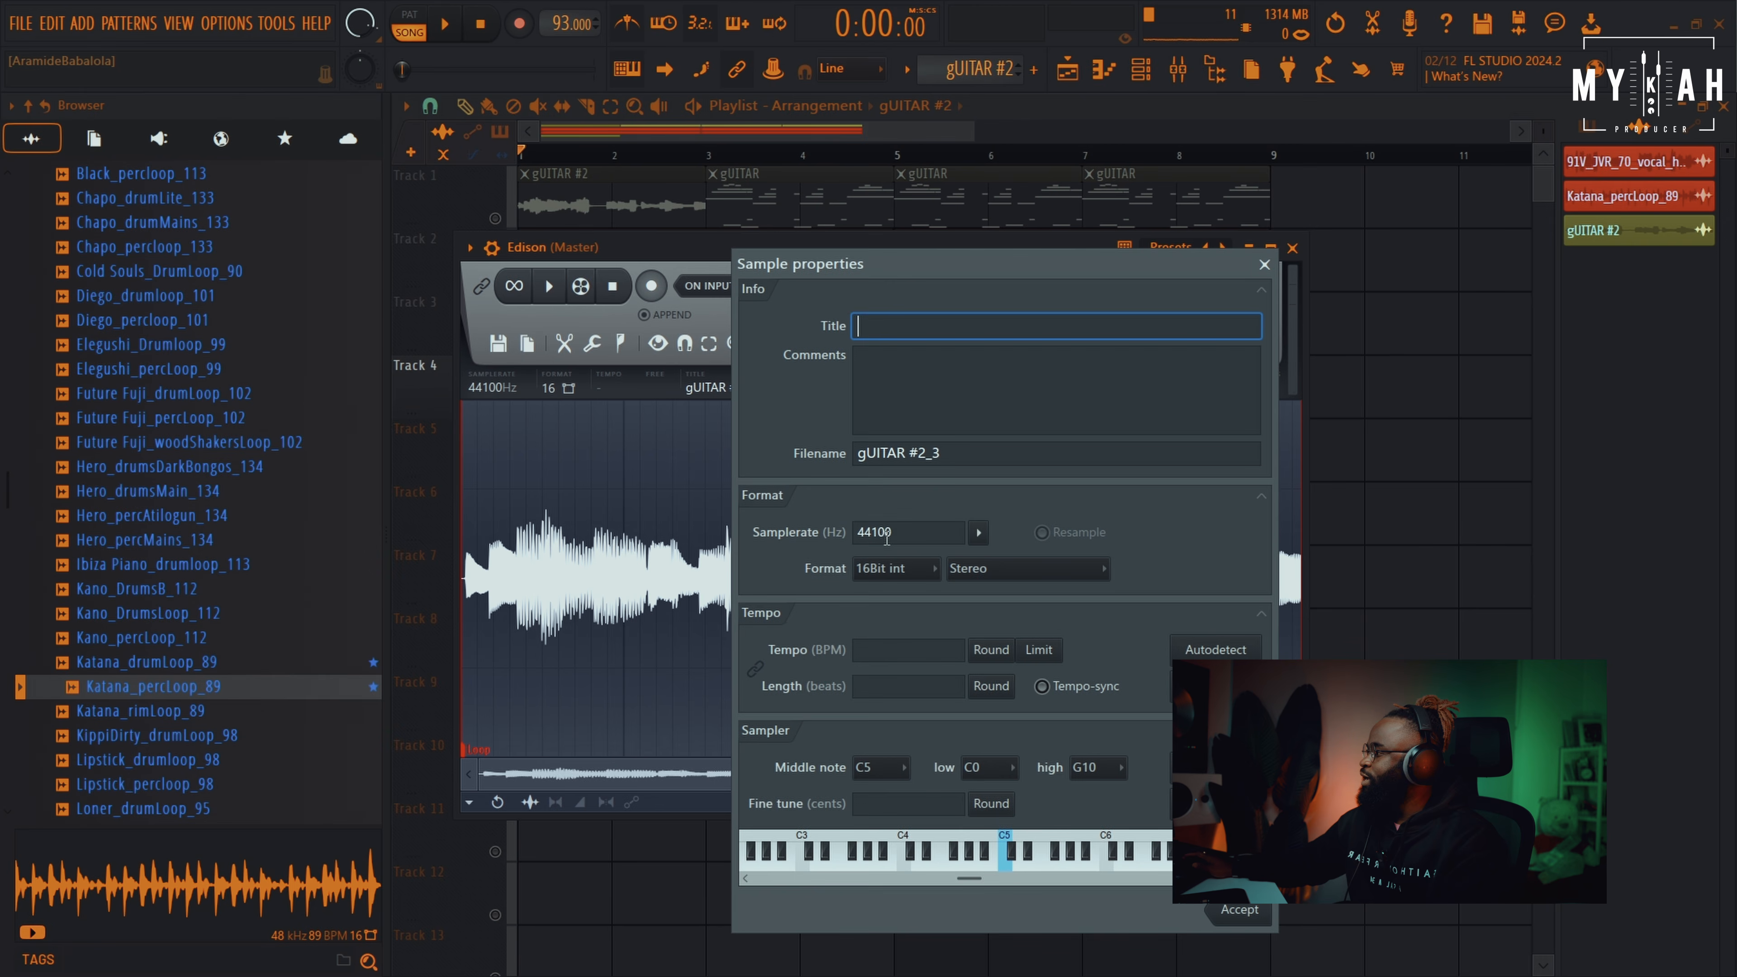
{"action": "type", "text": "1000"}
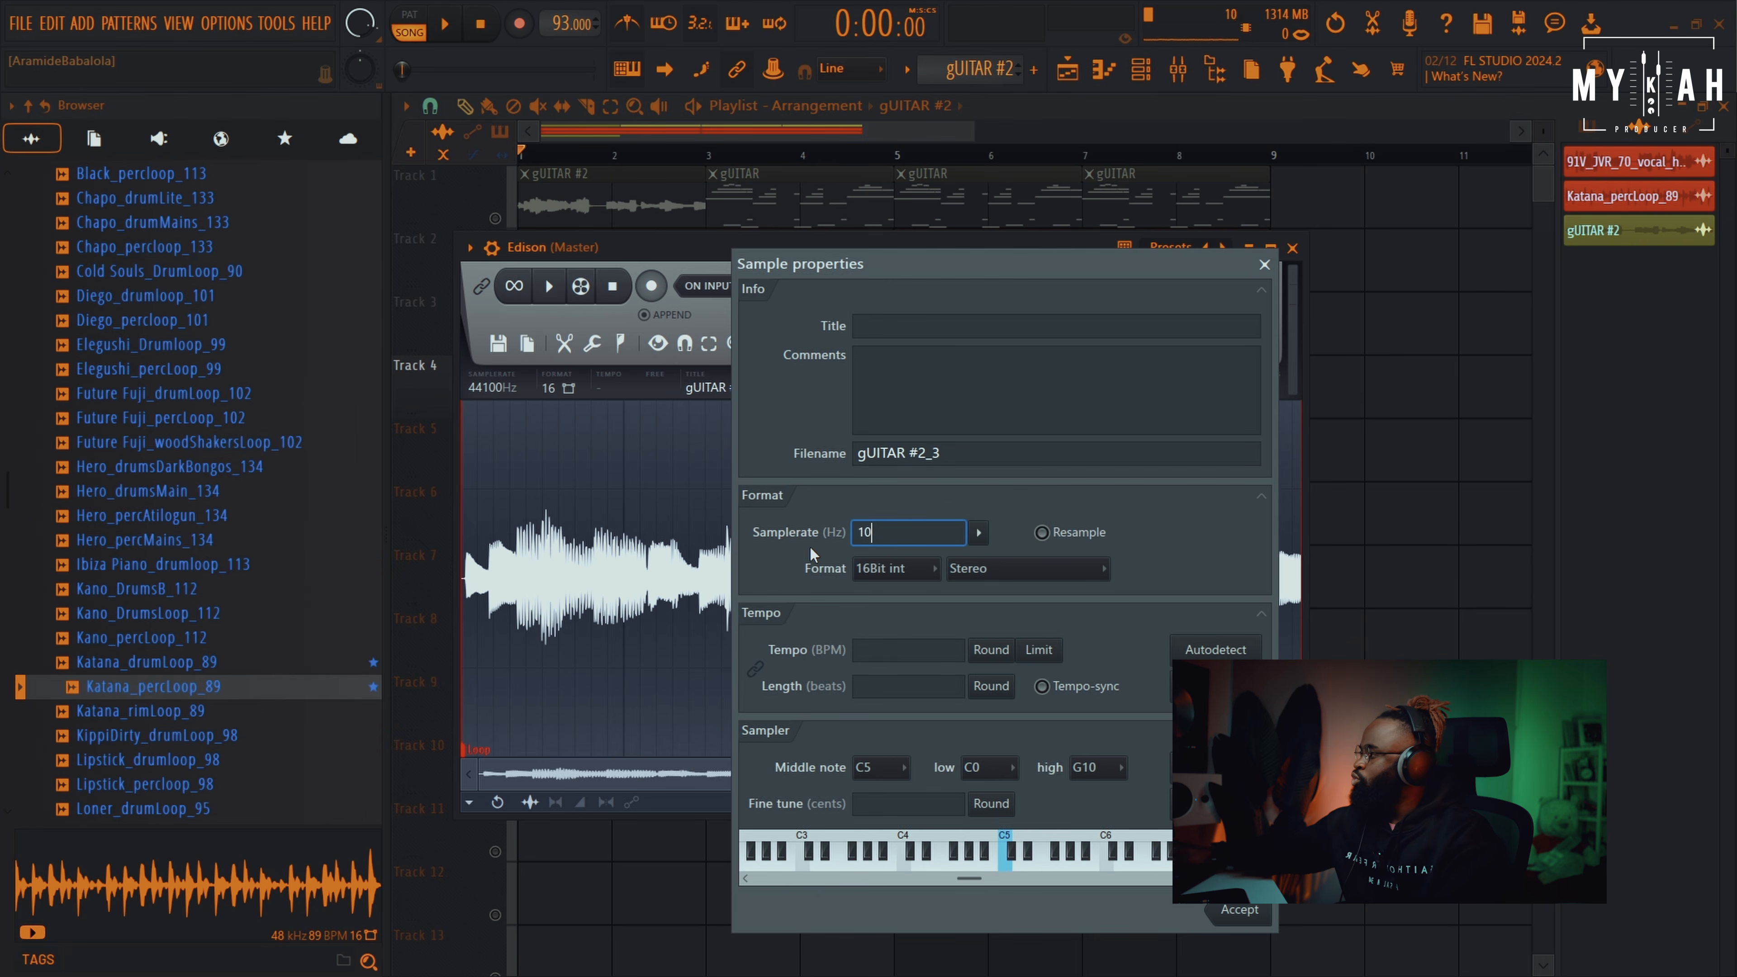
{"action": "left_click", "coordinate": [1257, 918]}
{"action": "left_click_drag", "start_coordinate": [1249, 296], "coordinate": [1097, 360]}
{"action": "left_click_drag", "start_coordinate": [870, 676], "coordinate": [1016, 688]}
Lower the Track 4 guitar clip gain to -0.4 dB and unmute the vocal and percussion tracks
{"action": "right_click", "coordinate": [1451, 491]}
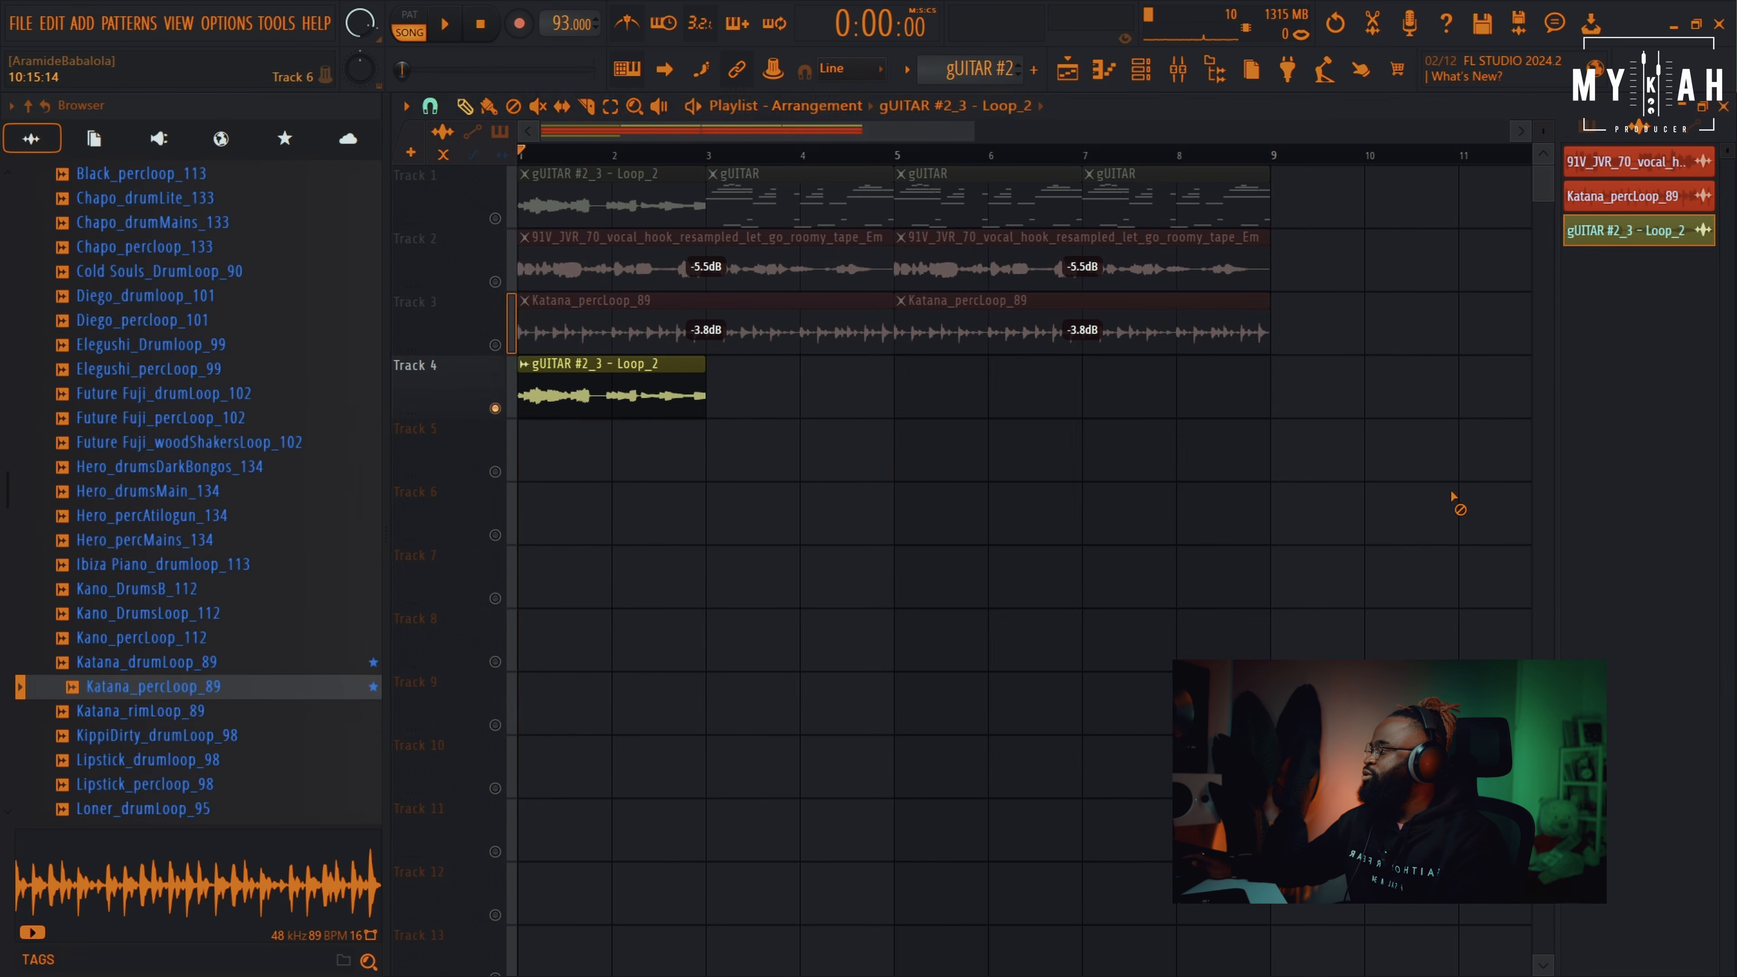
{"action": "key", "text": "space"}
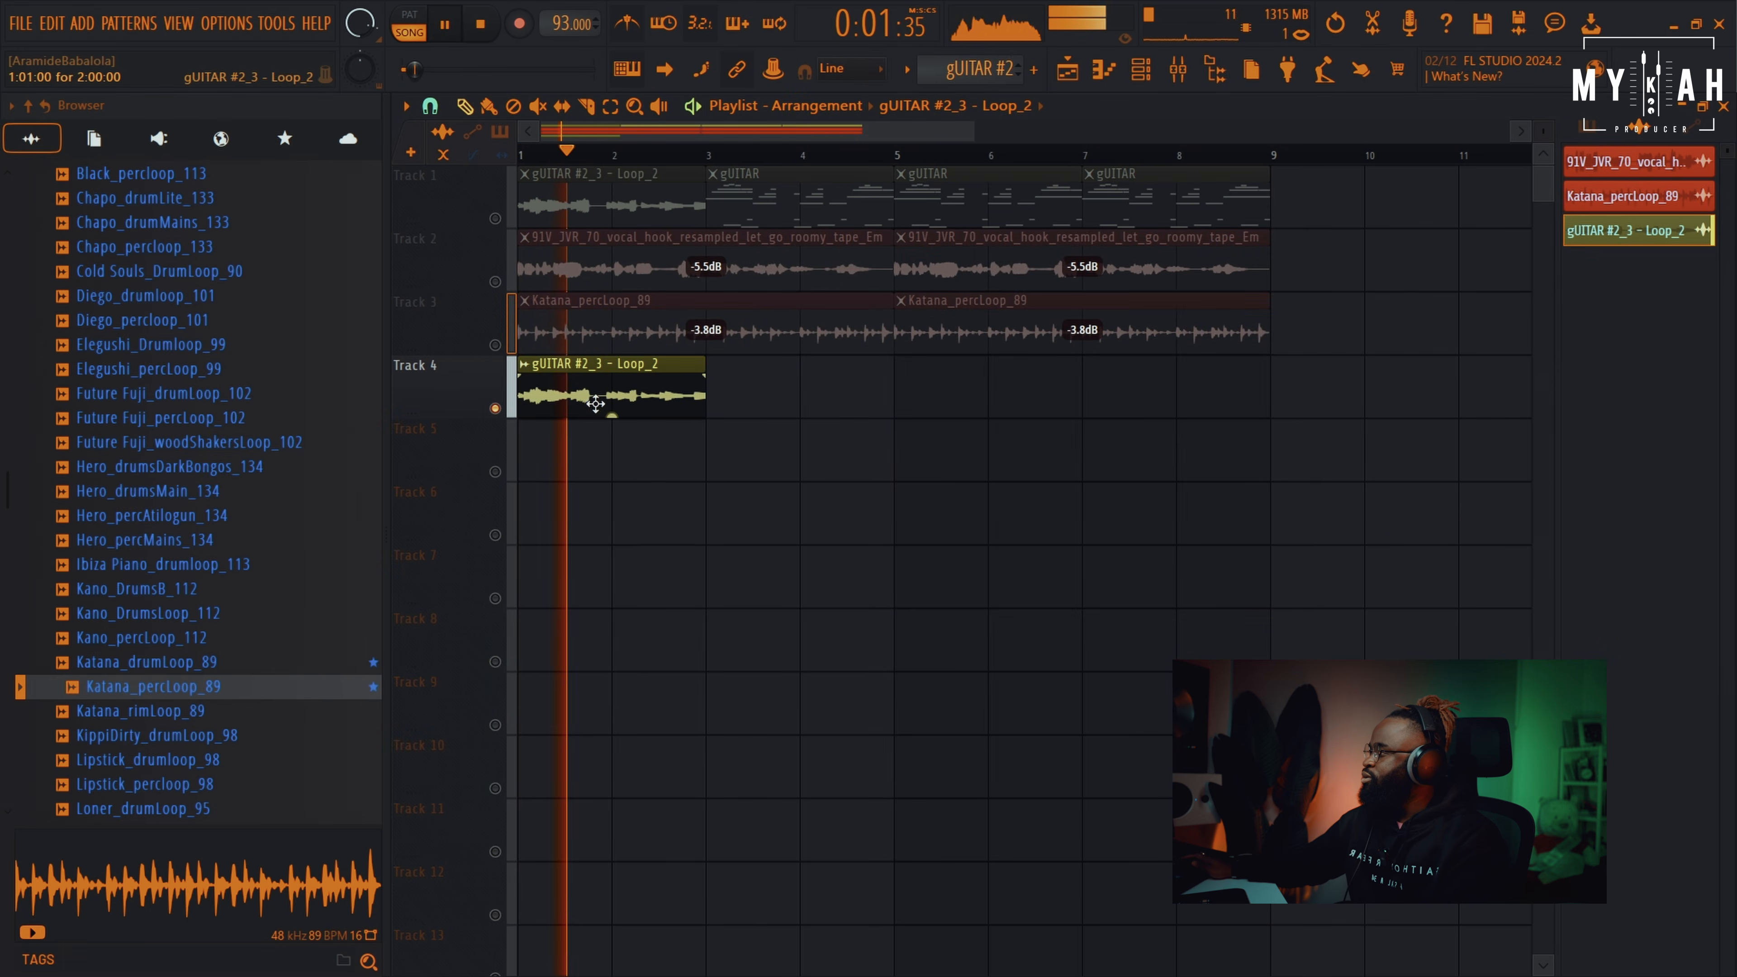
{"action": "left_click_drag", "start_coordinate": [611, 415], "coordinate": [610, 419]}
{"action": "key", "text": "space"}
{"action": "left_click", "coordinate": [496, 281]}
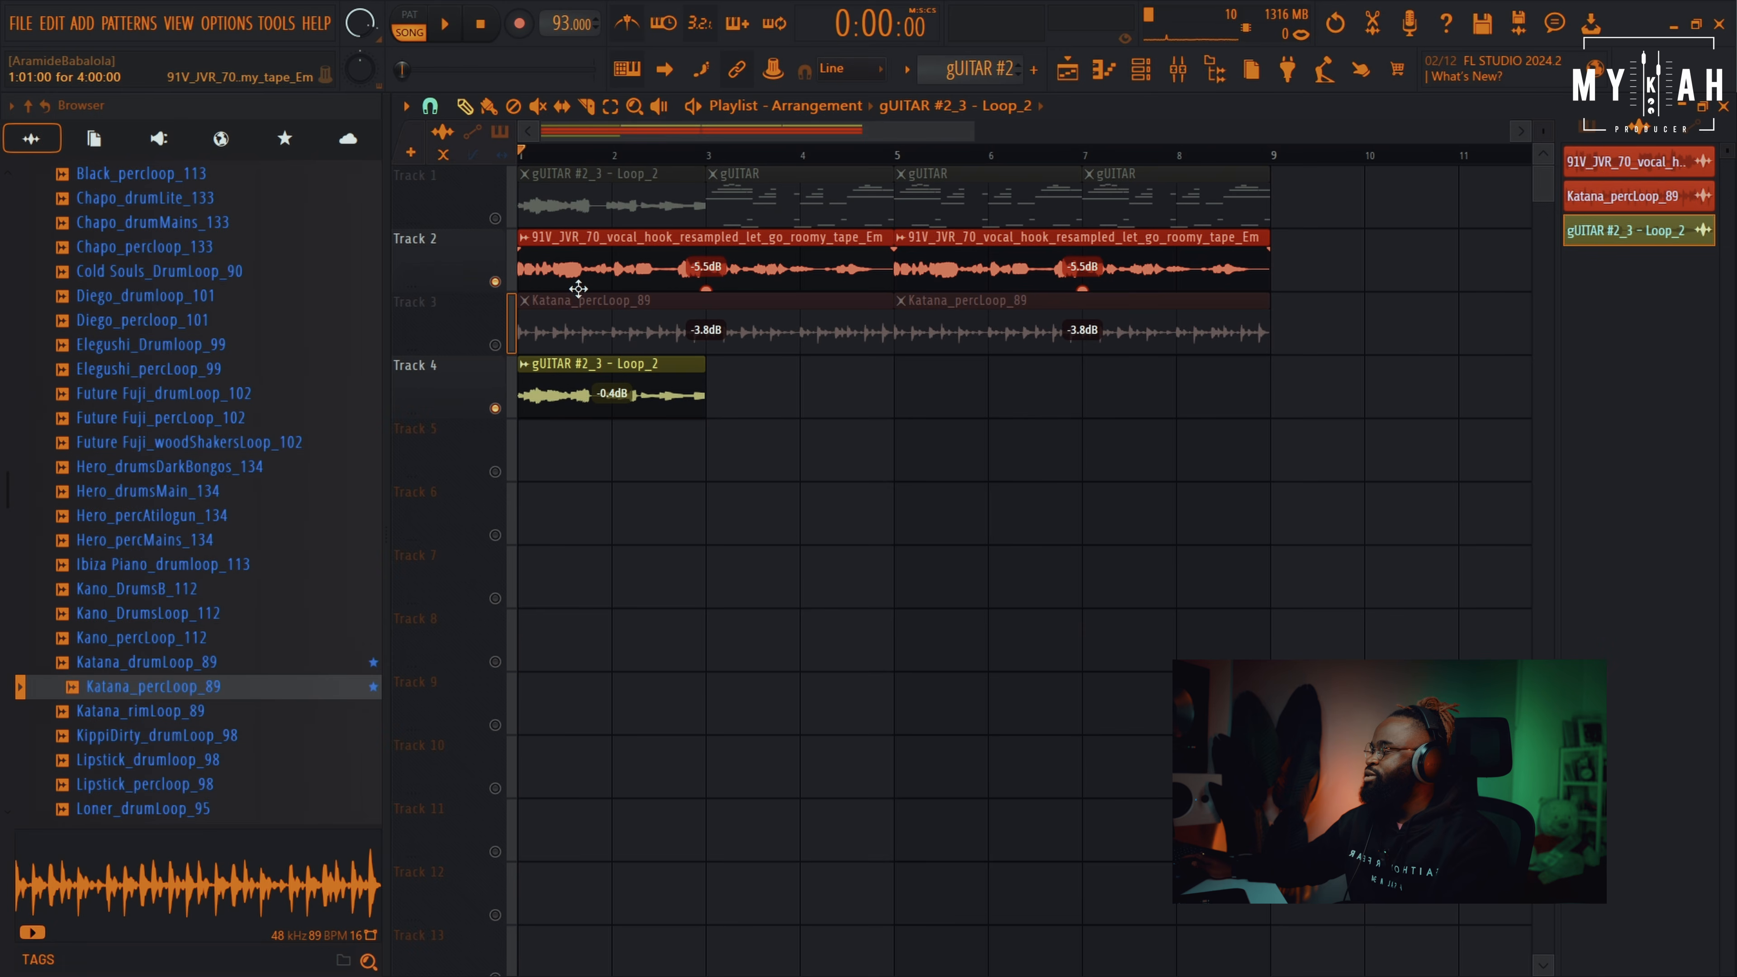
{"action": "left_click", "coordinate": [496, 344]}
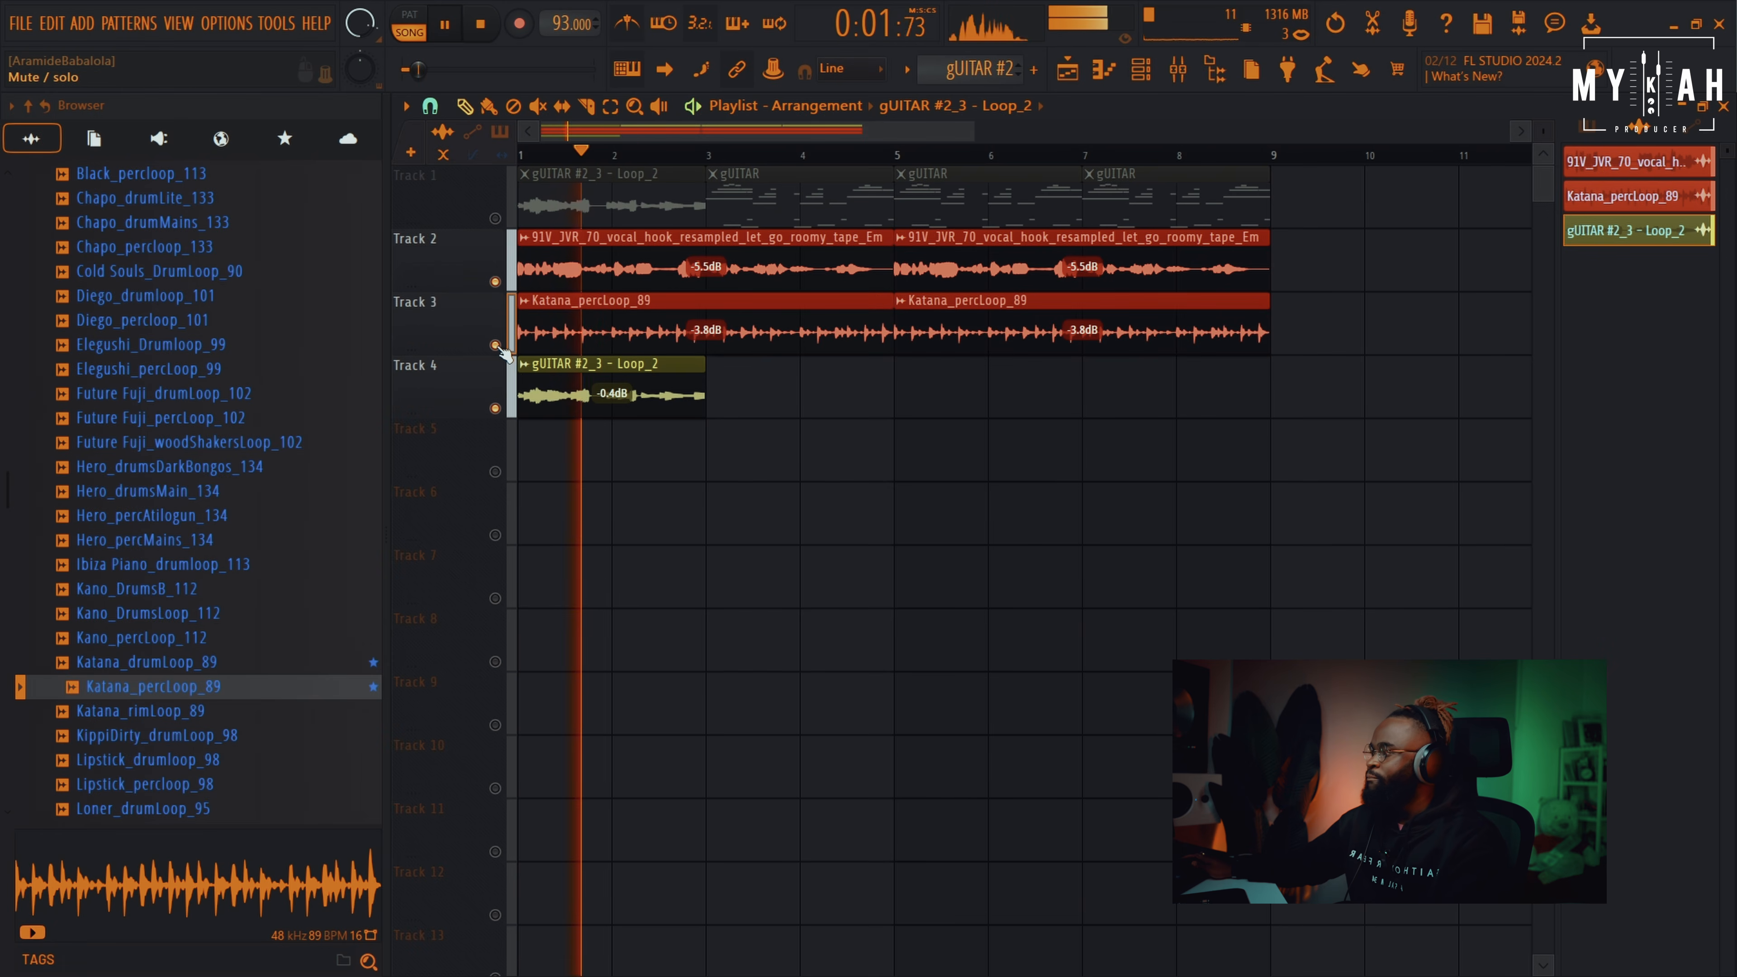
Paint Loop_2 clips at bars 3, 5 and 7, and delete the first two Track 1 guitar clips
{"action": "left_click", "coordinate": [717, 408]}
{"action": "right_click", "coordinate": [644, 217]}
{"action": "right_click", "coordinate": [798, 213]}
{"action": "left_click", "coordinate": [495, 219]}
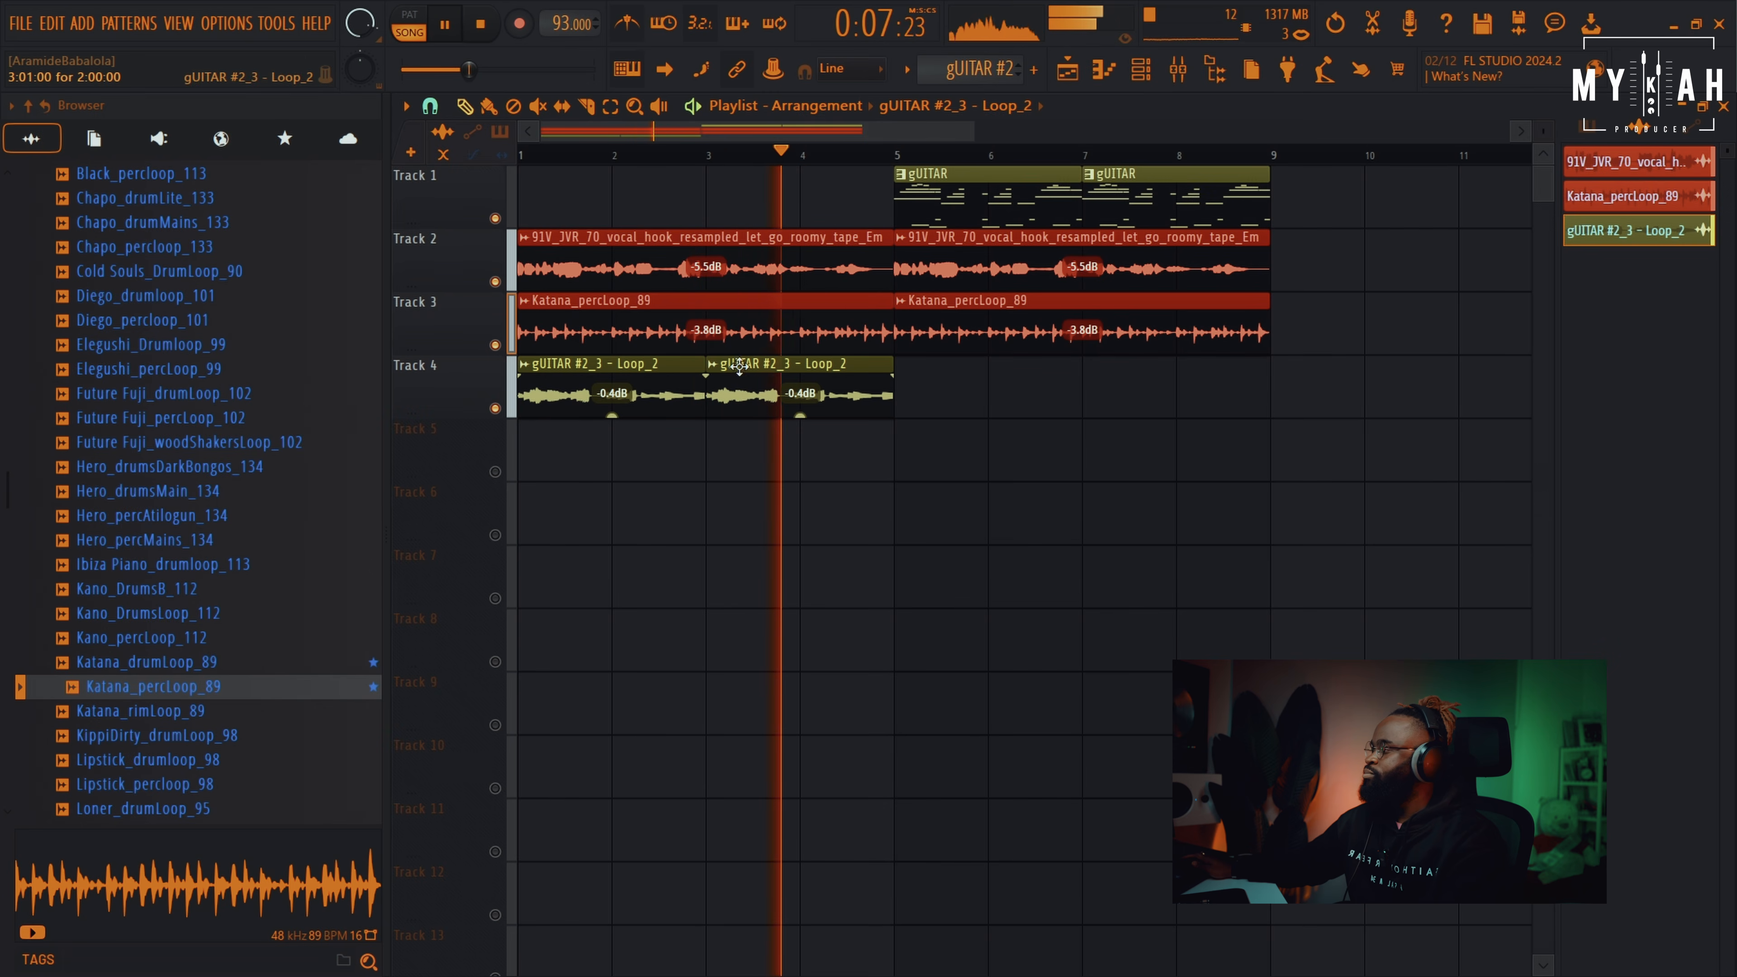
{"action": "left_click", "coordinate": [899, 397]}
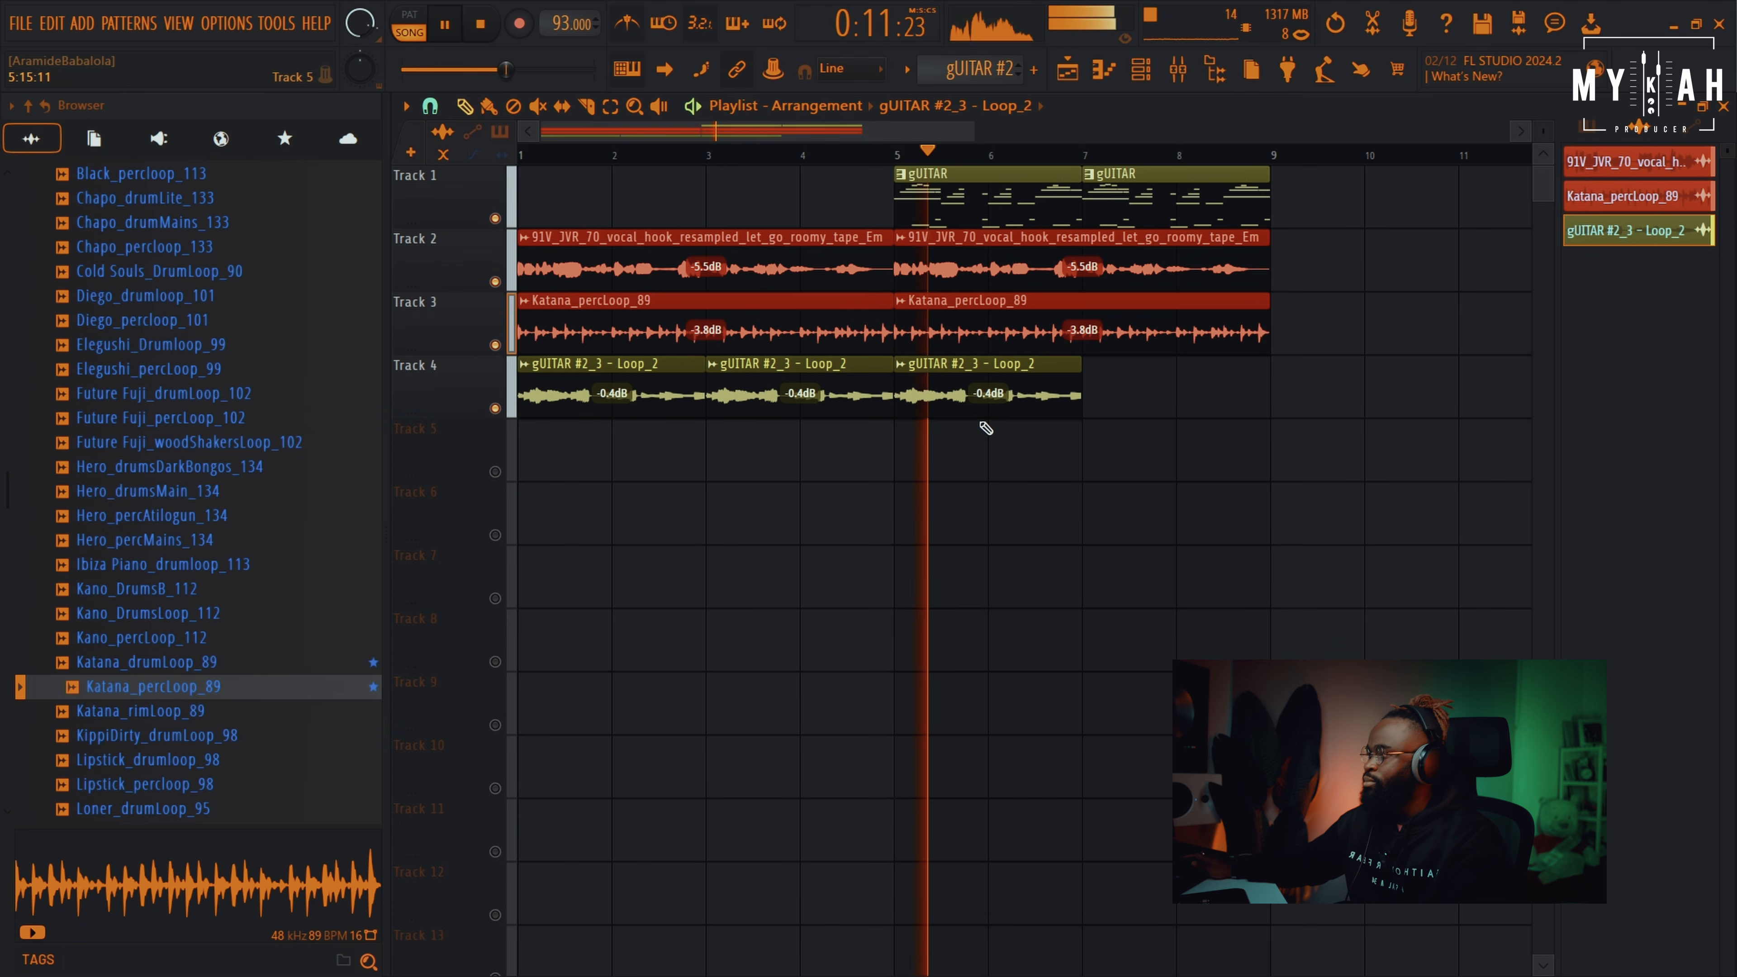
{"action": "left_click", "coordinate": [1121, 400]}
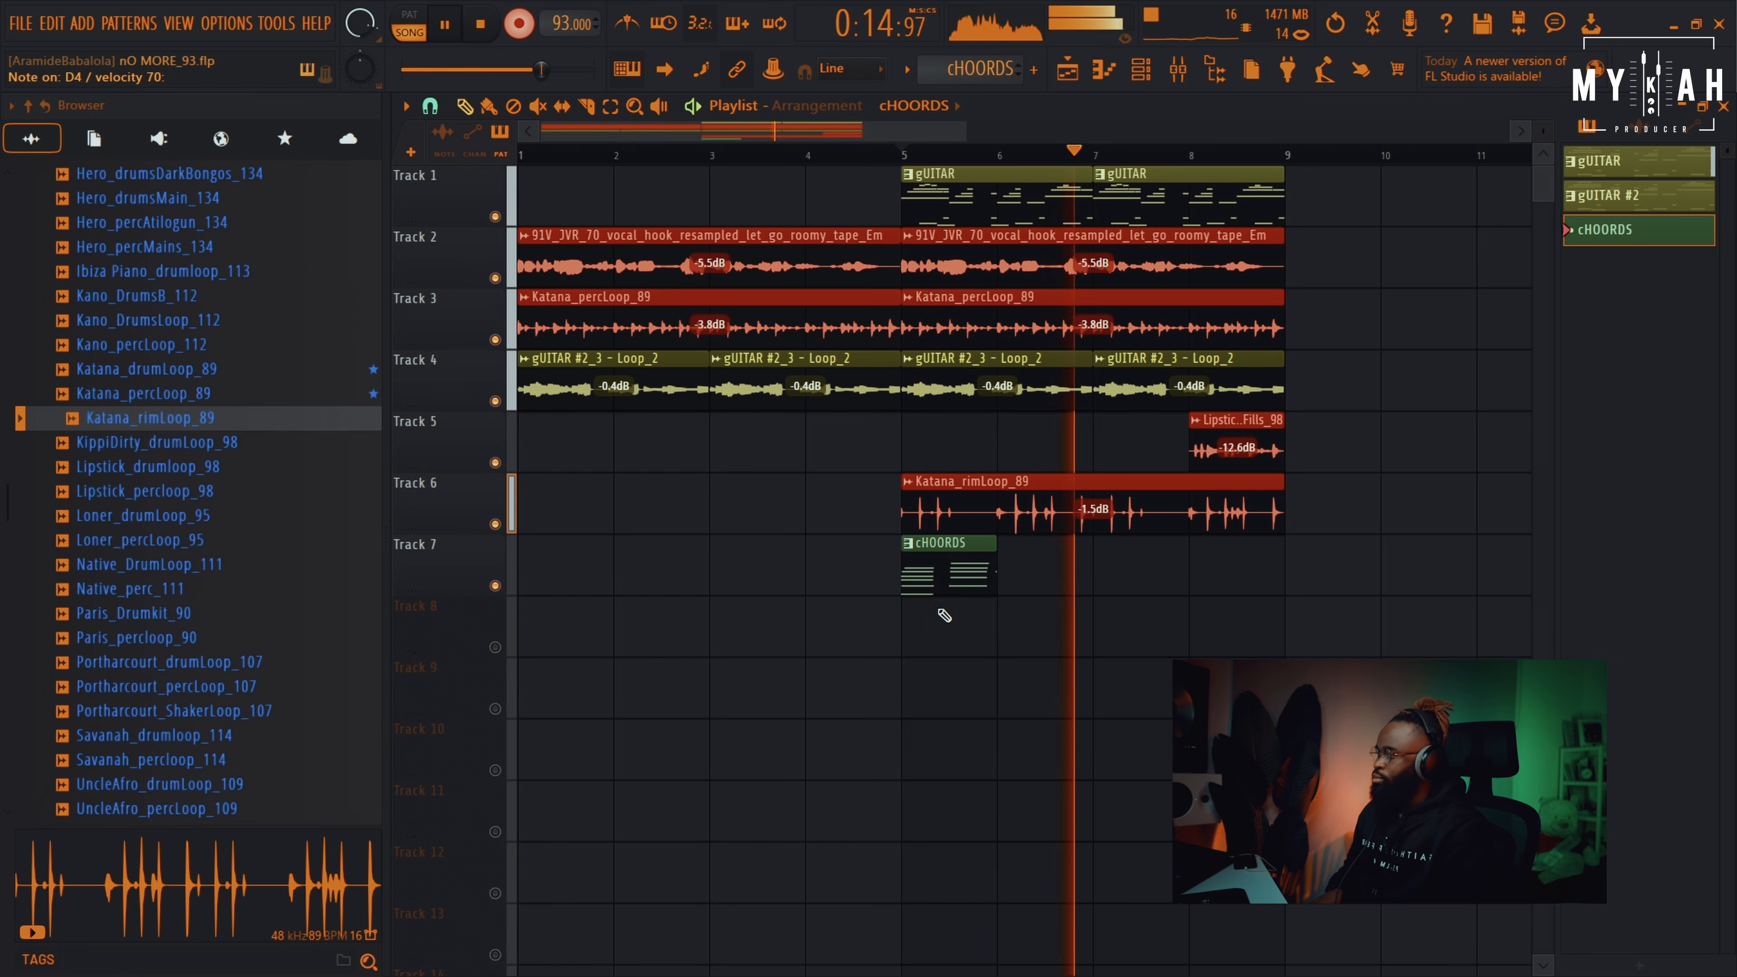
Lengthen the F#4 bass note to half a bar and add a C#4 note after it
{"action": "key", "text": "space"}
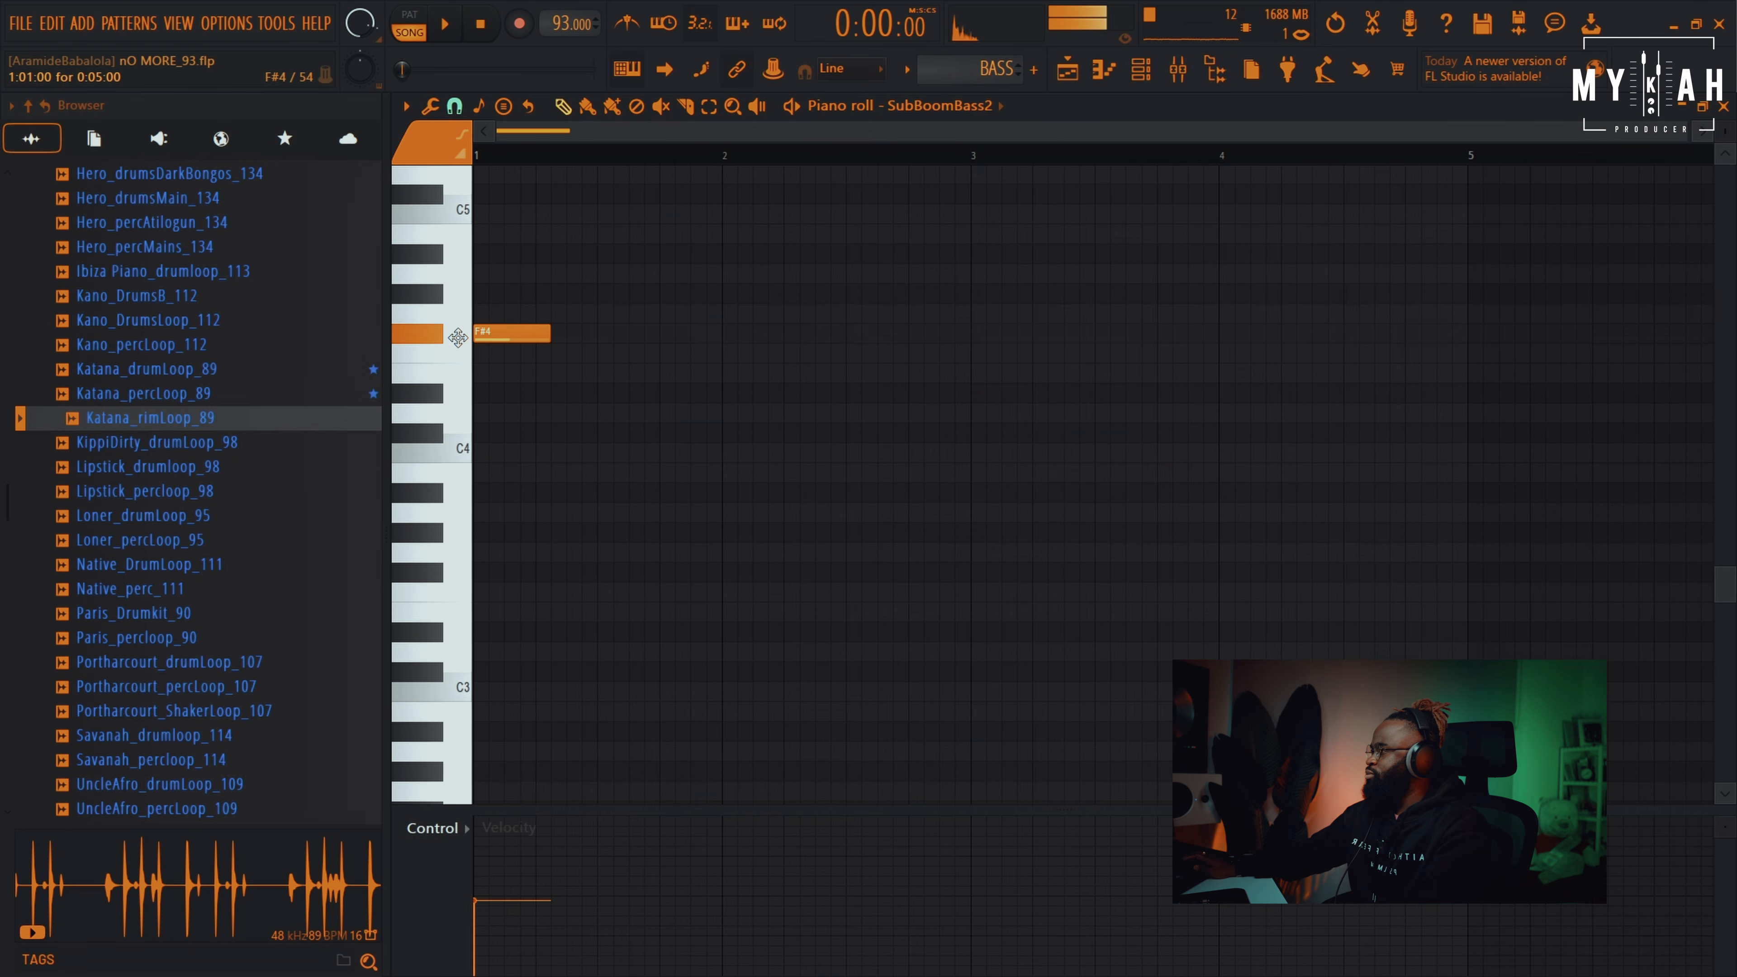
{"action": "key", "text": "space"}
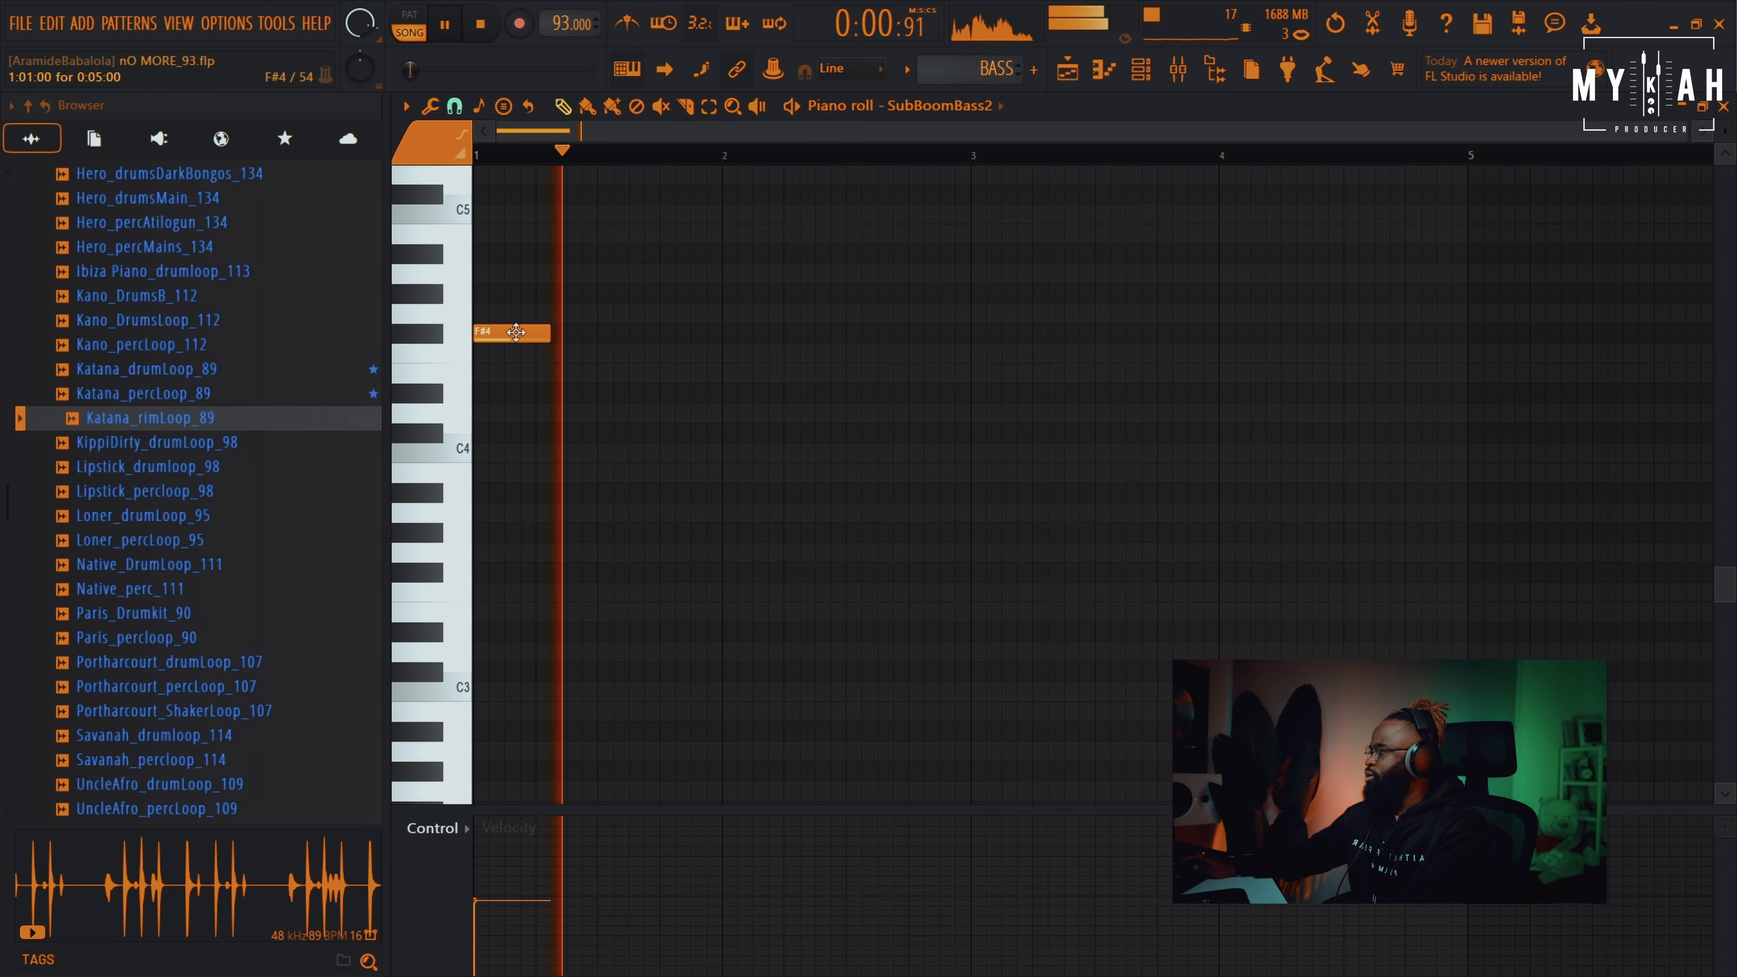
{"action": "key", "text": "space"}
{"action": "left_click_drag", "start_coordinate": [550, 333], "coordinate": [596, 349]}
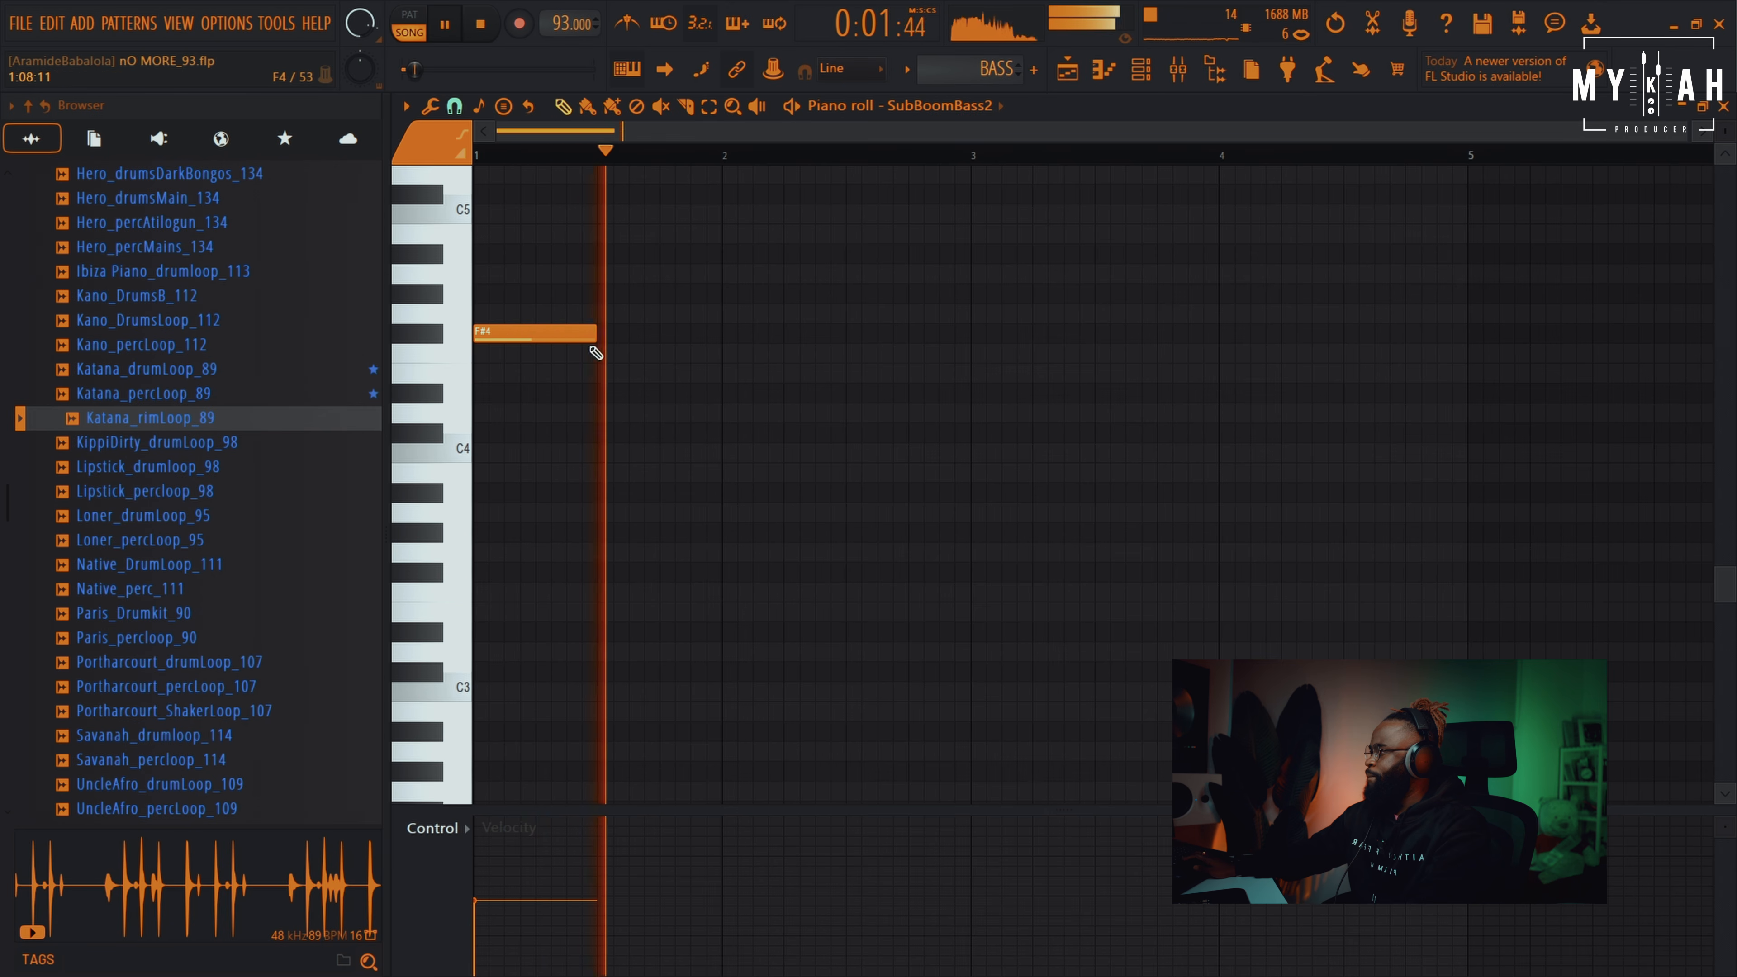
{"action": "key", "text": "space"}
{"action": "left_click", "coordinate": [599, 451]}
{"action": "left_click_drag", "start_coordinate": [592, 451], "coordinate": [595, 432]}
{"action": "key", "text": "space"}
Add a second C#4 at bar 2, raise the last note to G#4, and repeat BASS at bar 3
{"action": "scroll", "coordinate": [732, 493], "scroll_direction": "up", "scroll_amount": 2}
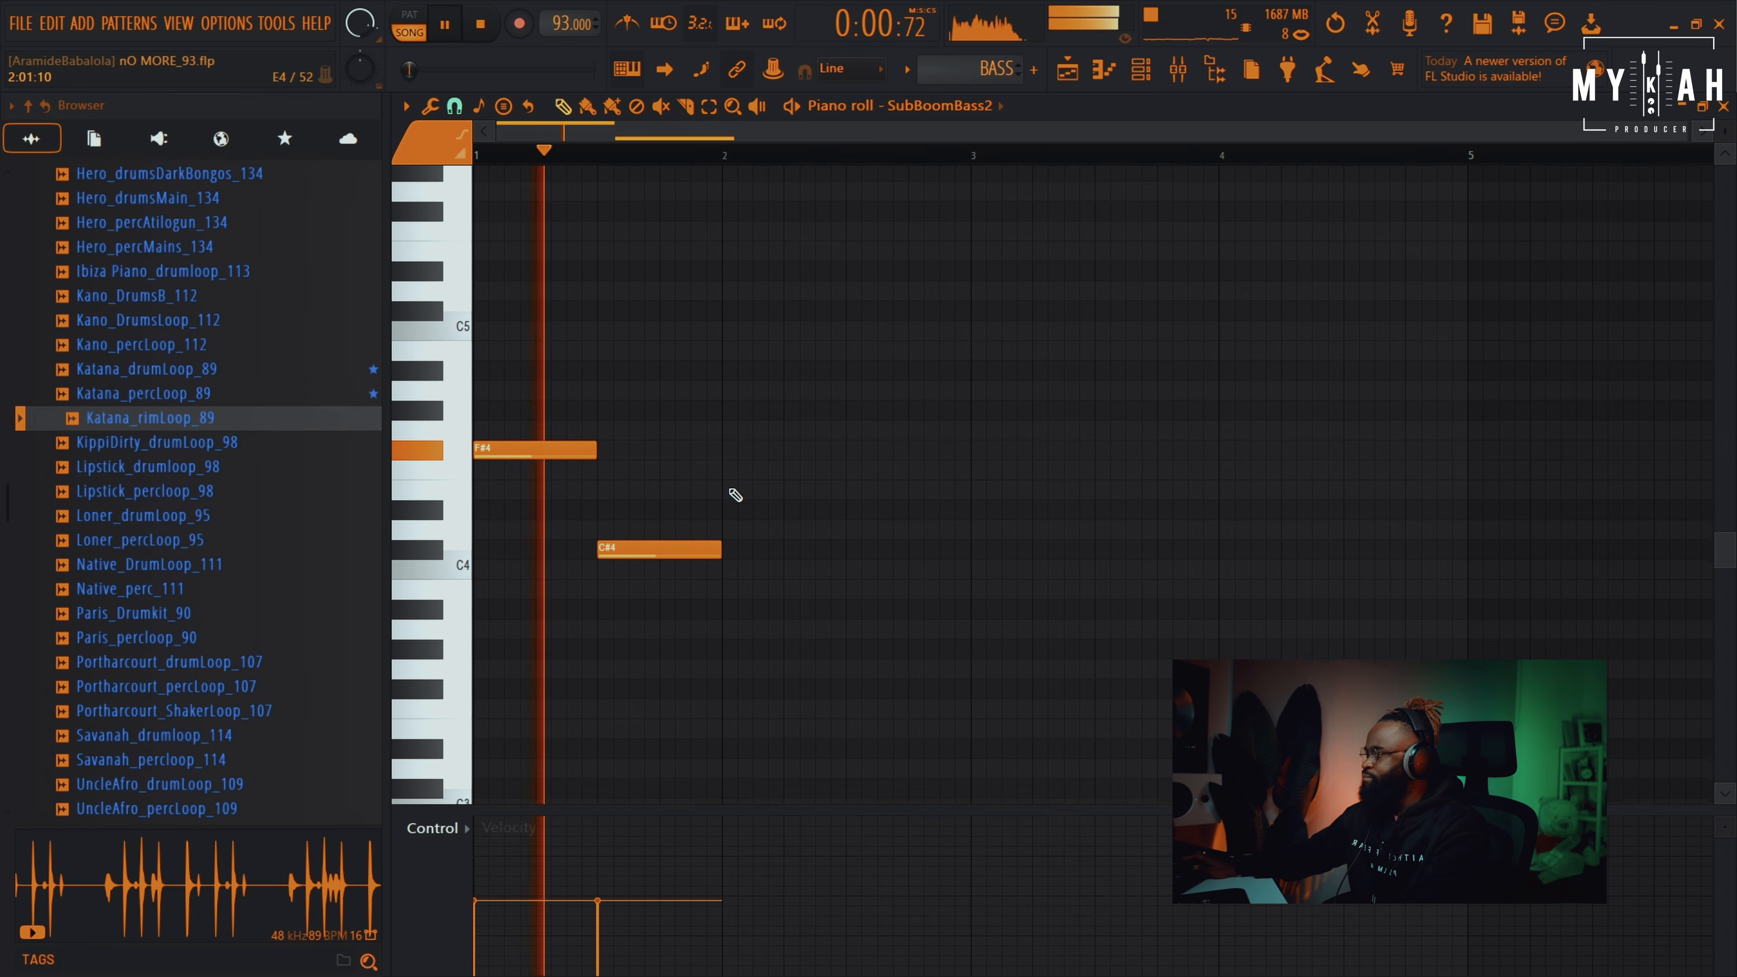
{"action": "left_click", "coordinate": [732, 551]}
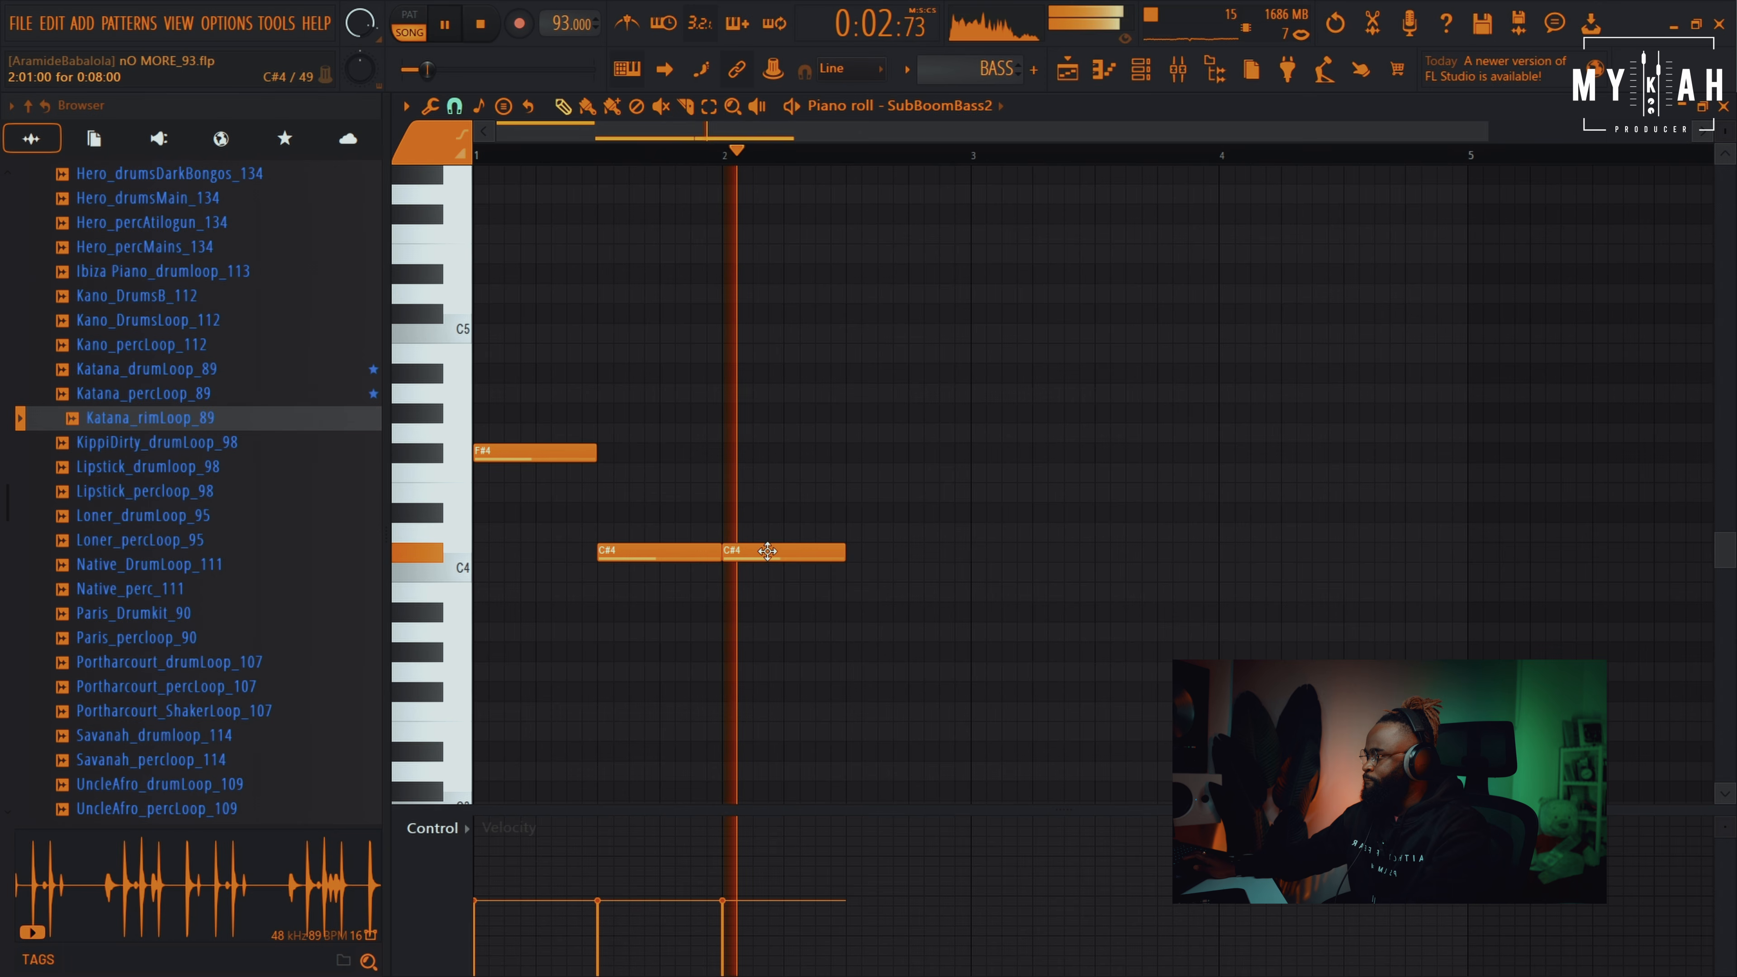
{"action": "key", "text": "space"}
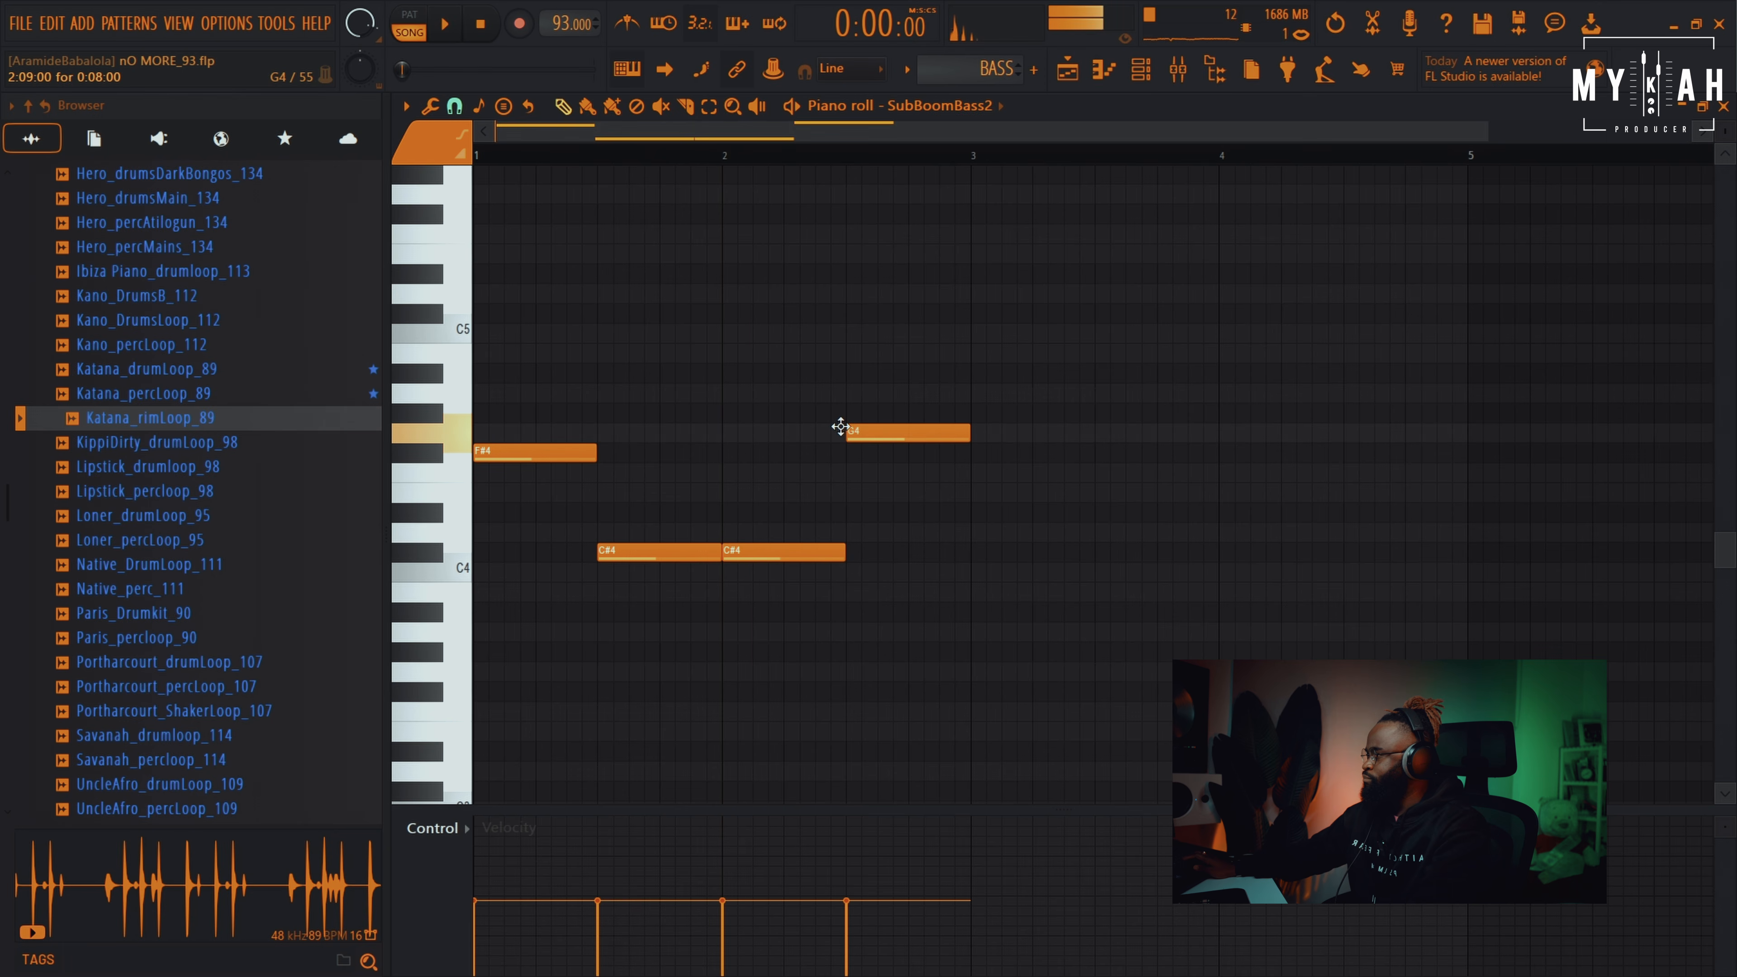
{"action": "left_click_drag", "start_coordinate": [840, 426], "coordinate": [845, 407]}
{"action": "key", "text": "space"}
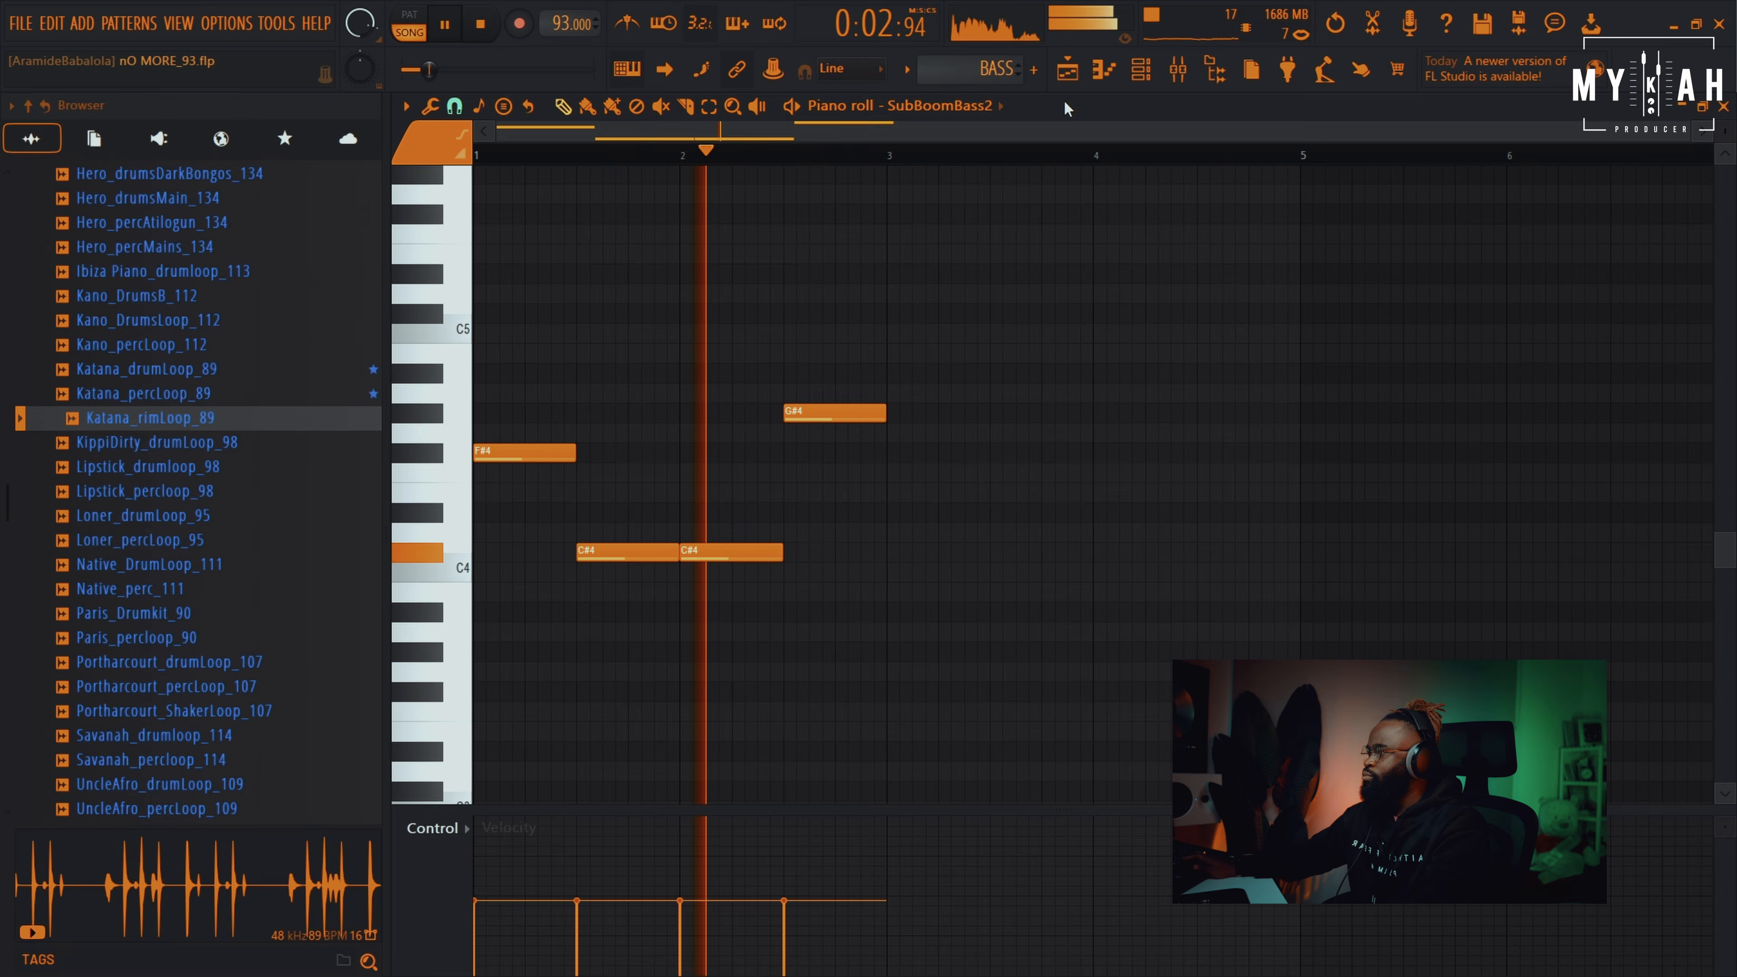
{"action": "left_click", "coordinate": [1068, 70]}
{"action": "left_click", "coordinate": [824, 588]}
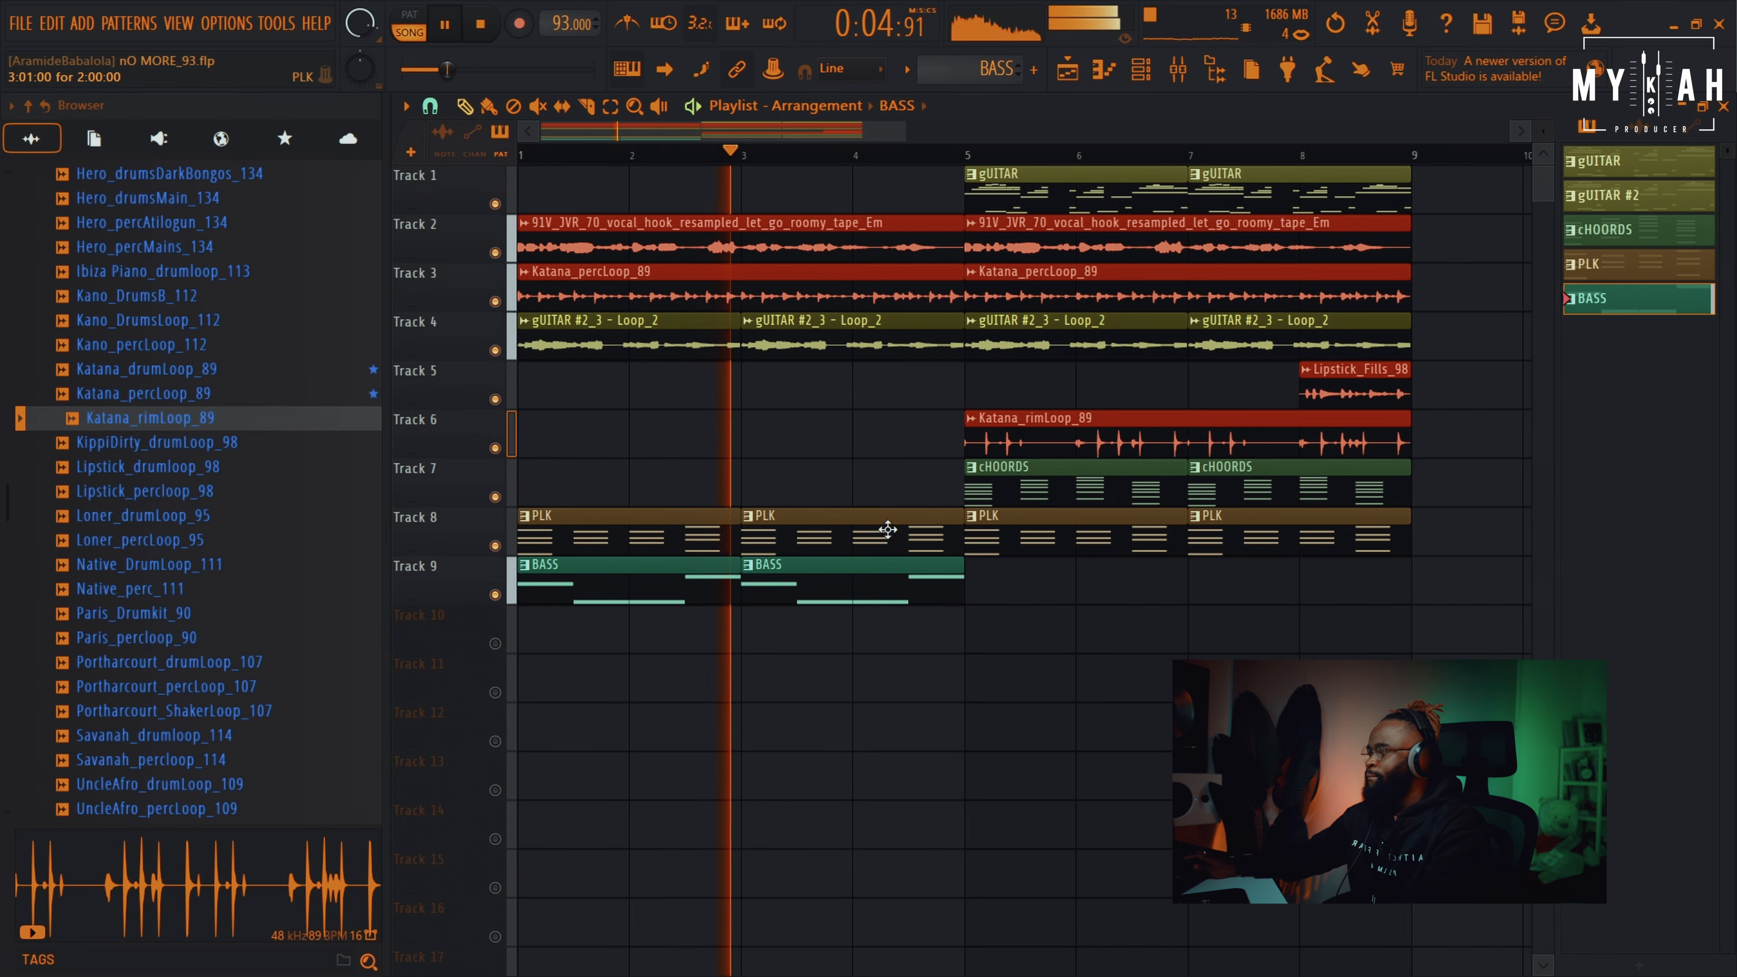
Repeat the BASS pattern at bar 5 and loop playback over bars 5 to 9
{"action": "left_click", "coordinate": [985, 593]}
{"action": "key", "text": "space"}
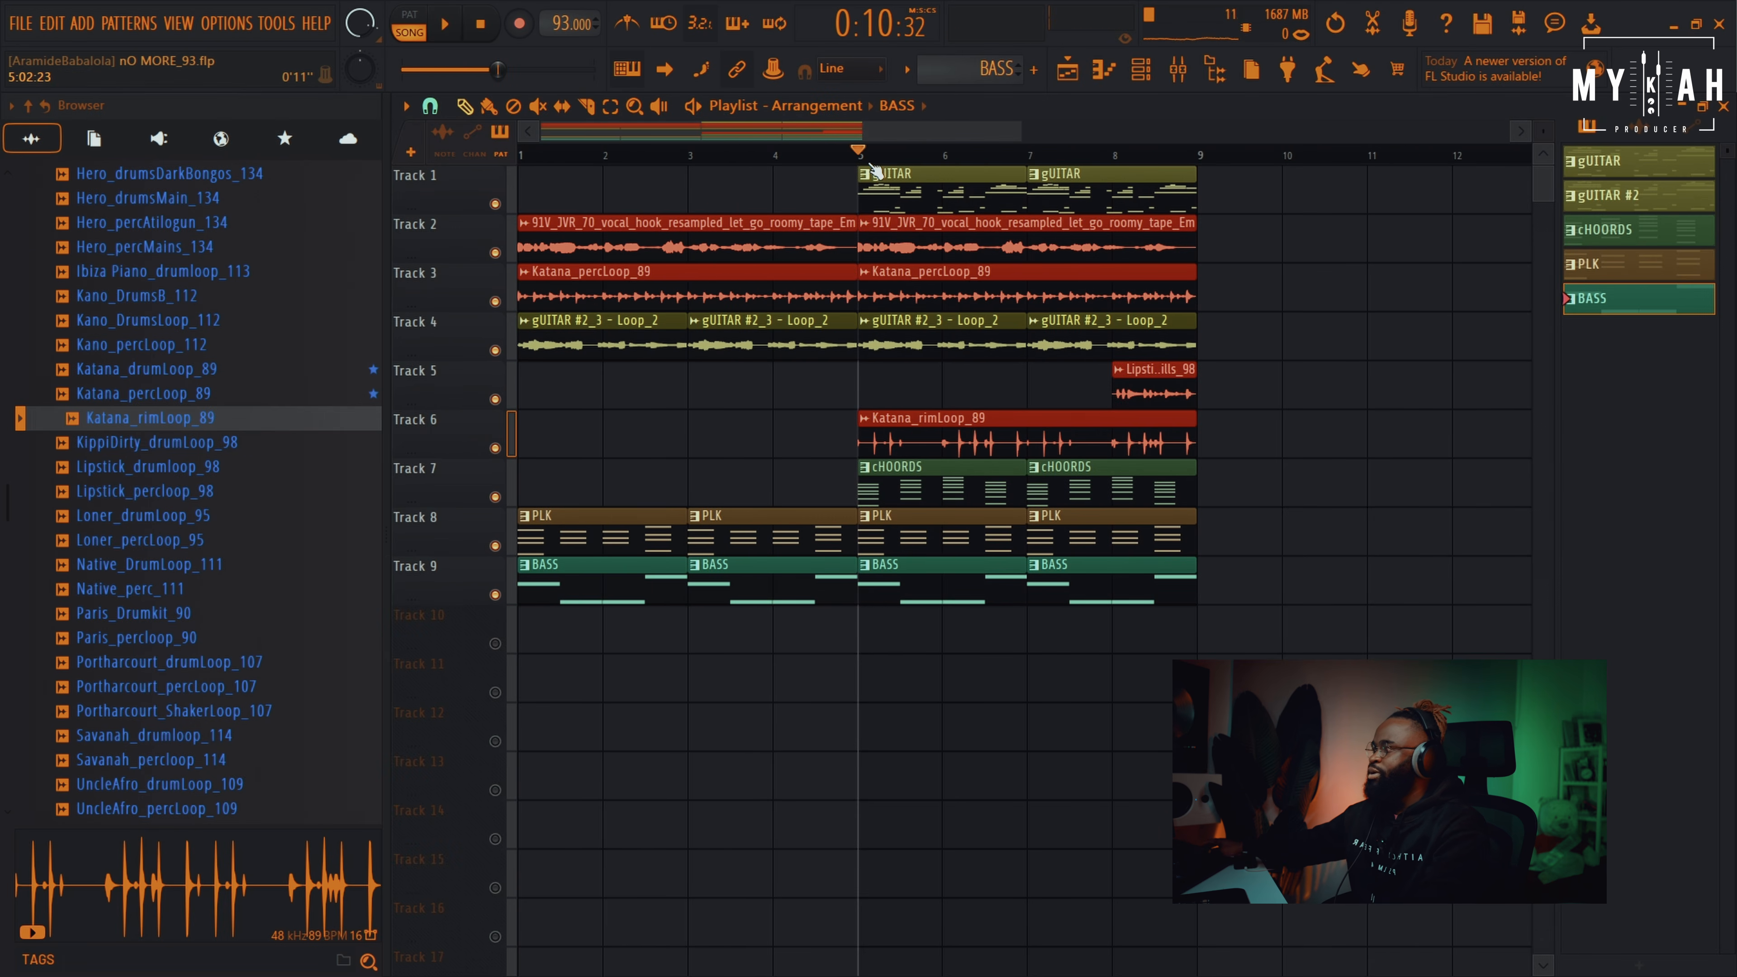
{"action": "left_click_drag", "start_coordinate": [871, 163], "coordinate": [1198, 177]}
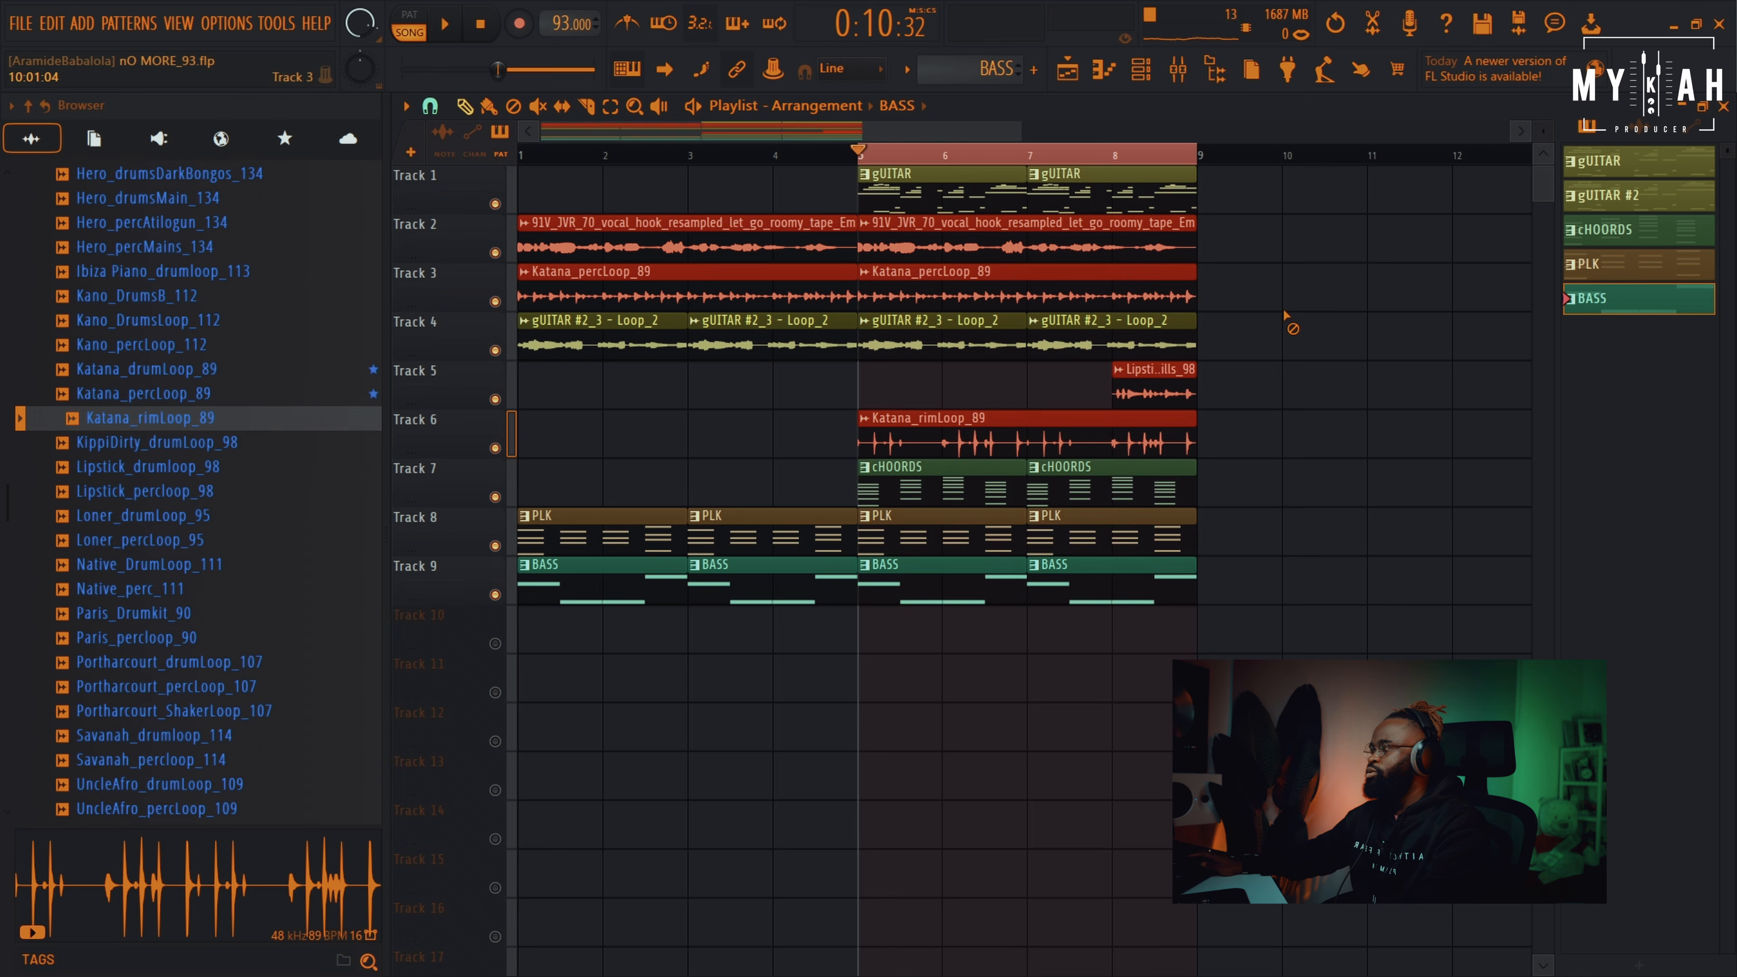
{"action": "scroll", "coordinate": [942, 156], "scroll_direction": "up", "scroll_amount": 3}
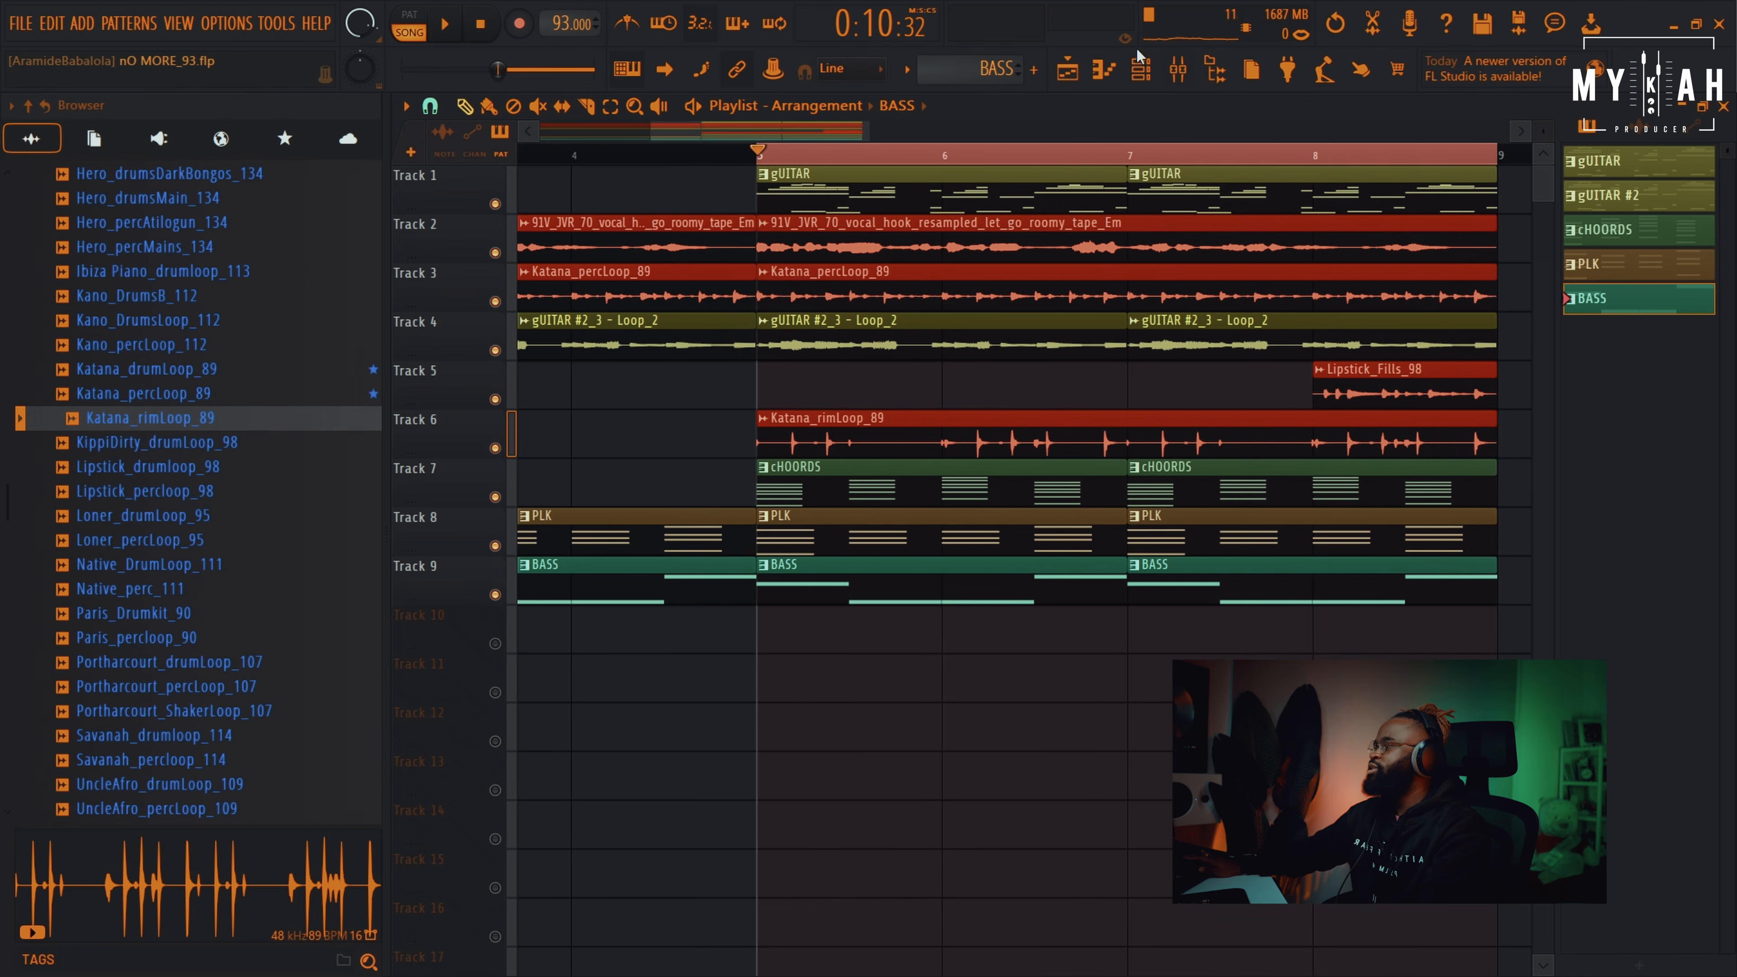
{"action": "key", "text": "space"}
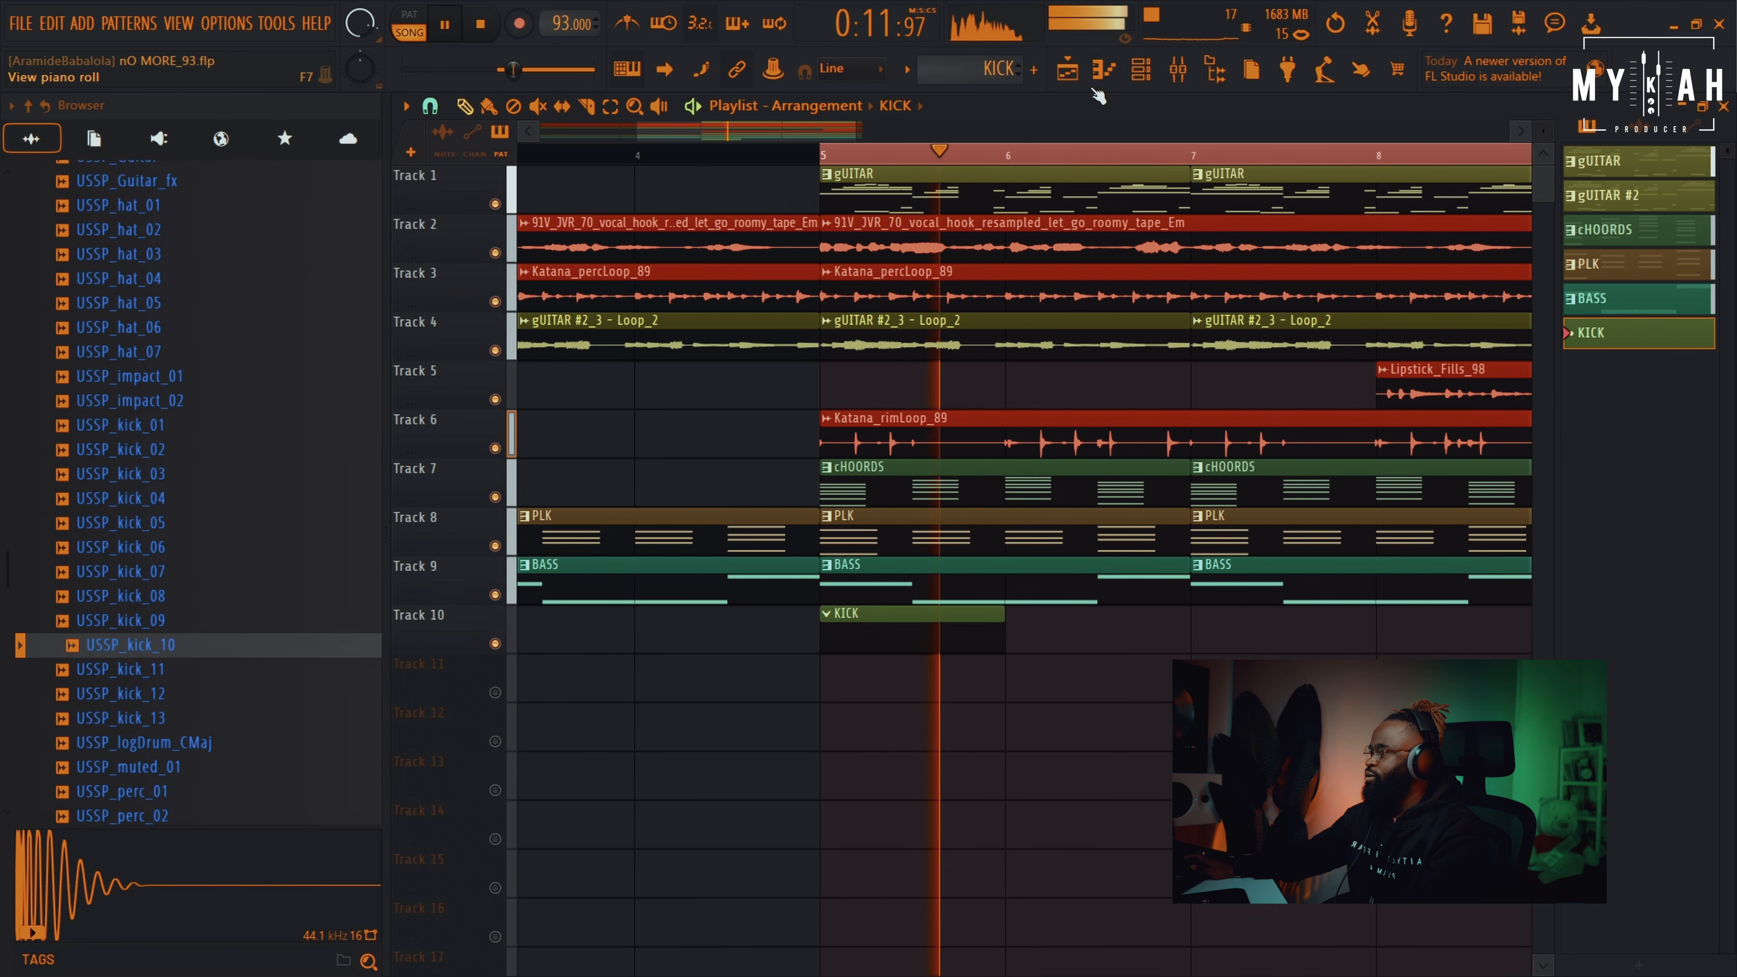
Write the KICK pattern as C5 hits on beats 1–2 of bars 1 and 2, plus a quick extra hit
{"action": "key", "text": "F7"}
{"action": "left_click_drag", "start_coordinate": [515, 458], "coordinate": [307, 336]}
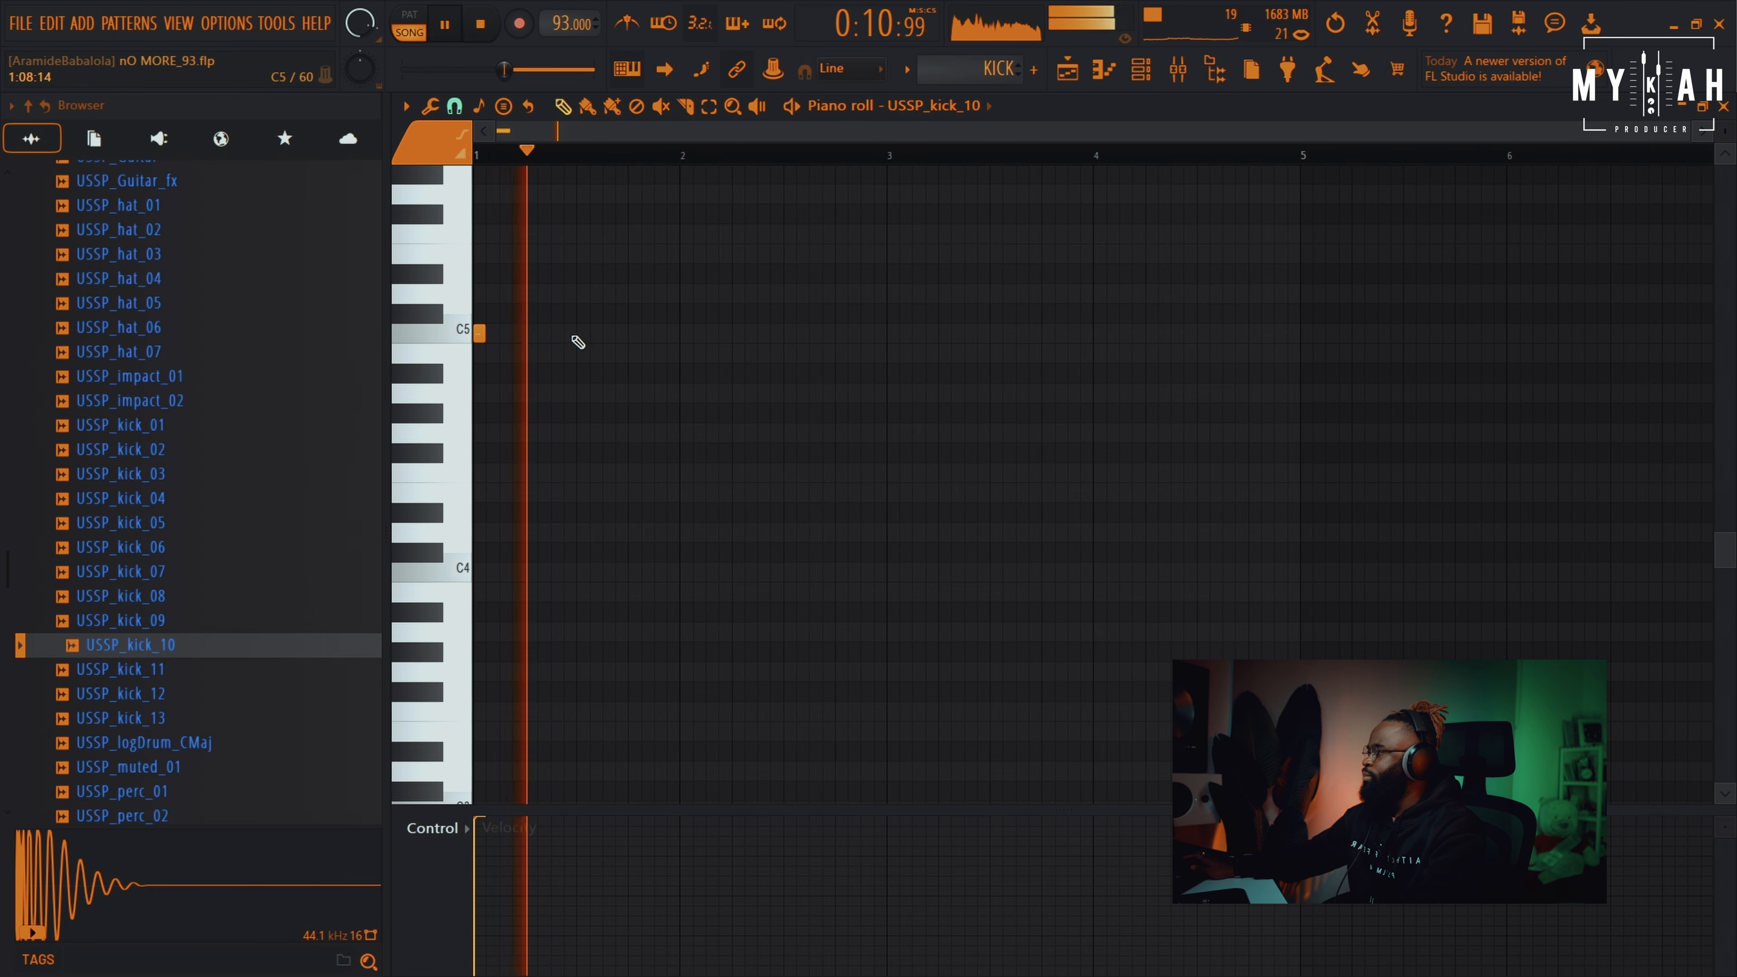
{"action": "left_click", "coordinate": [580, 334]}
{"action": "left_click", "coordinate": [687, 333]}
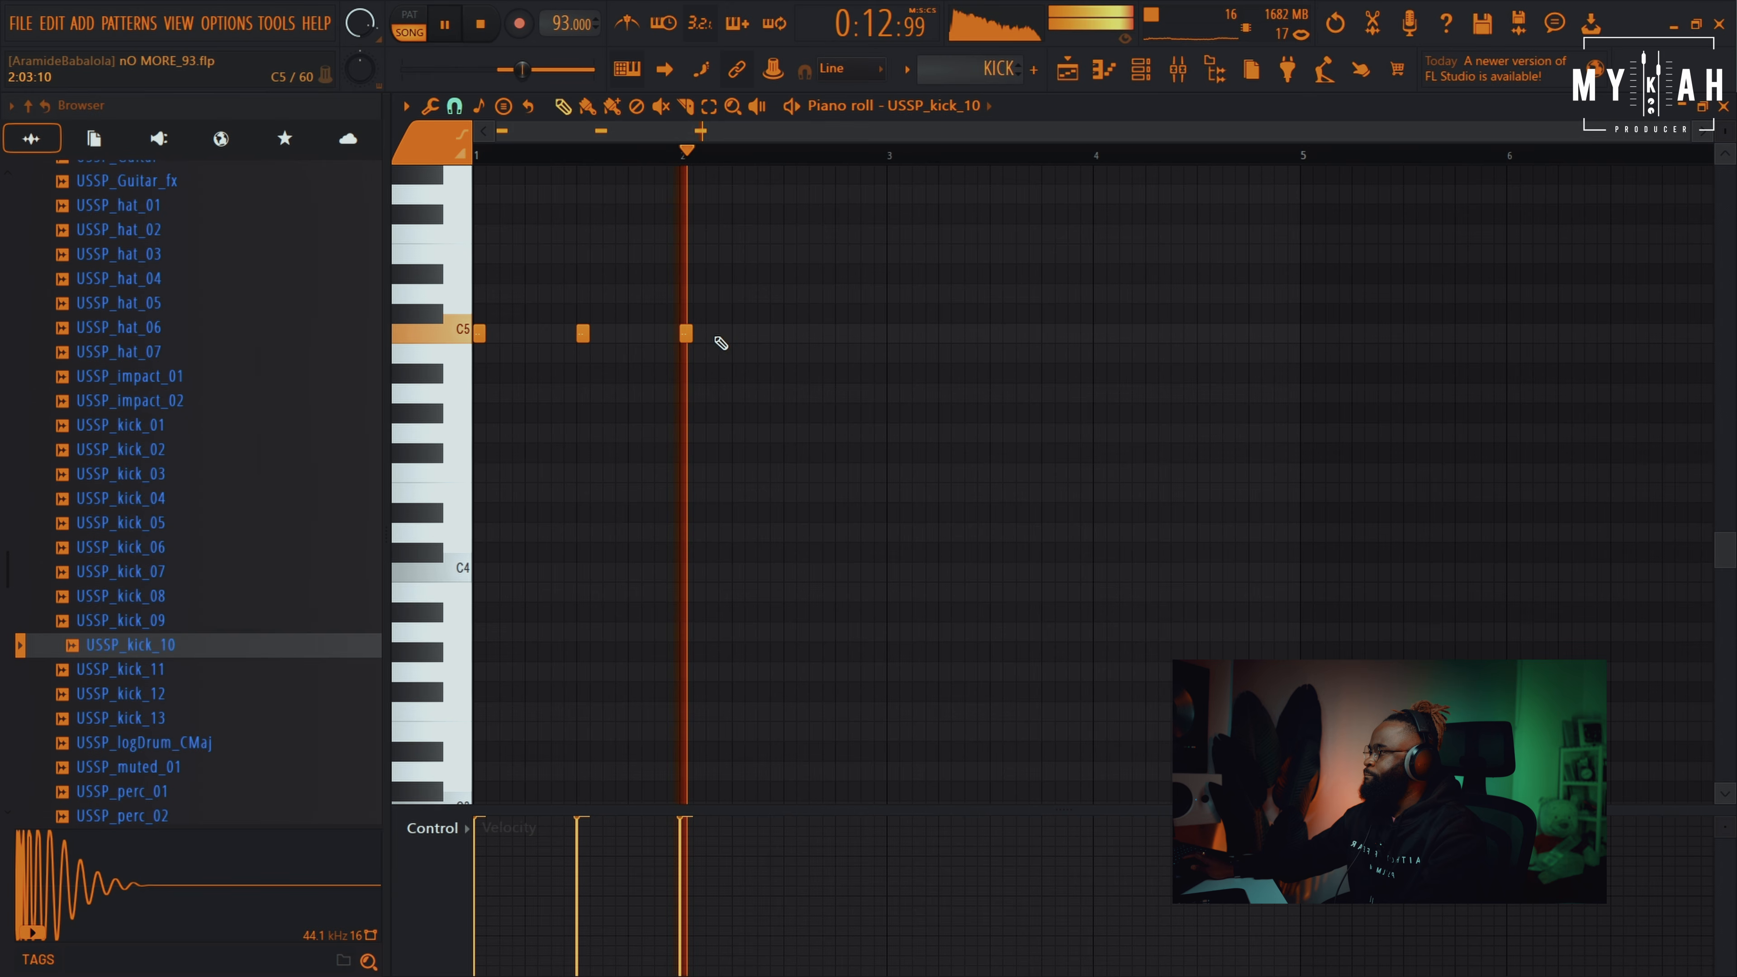
{"action": "left_click", "coordinate": [789, 334]}
{"action": "left_click", "coordinate": [813, 334]}
{"action": "key", "text": "space"}
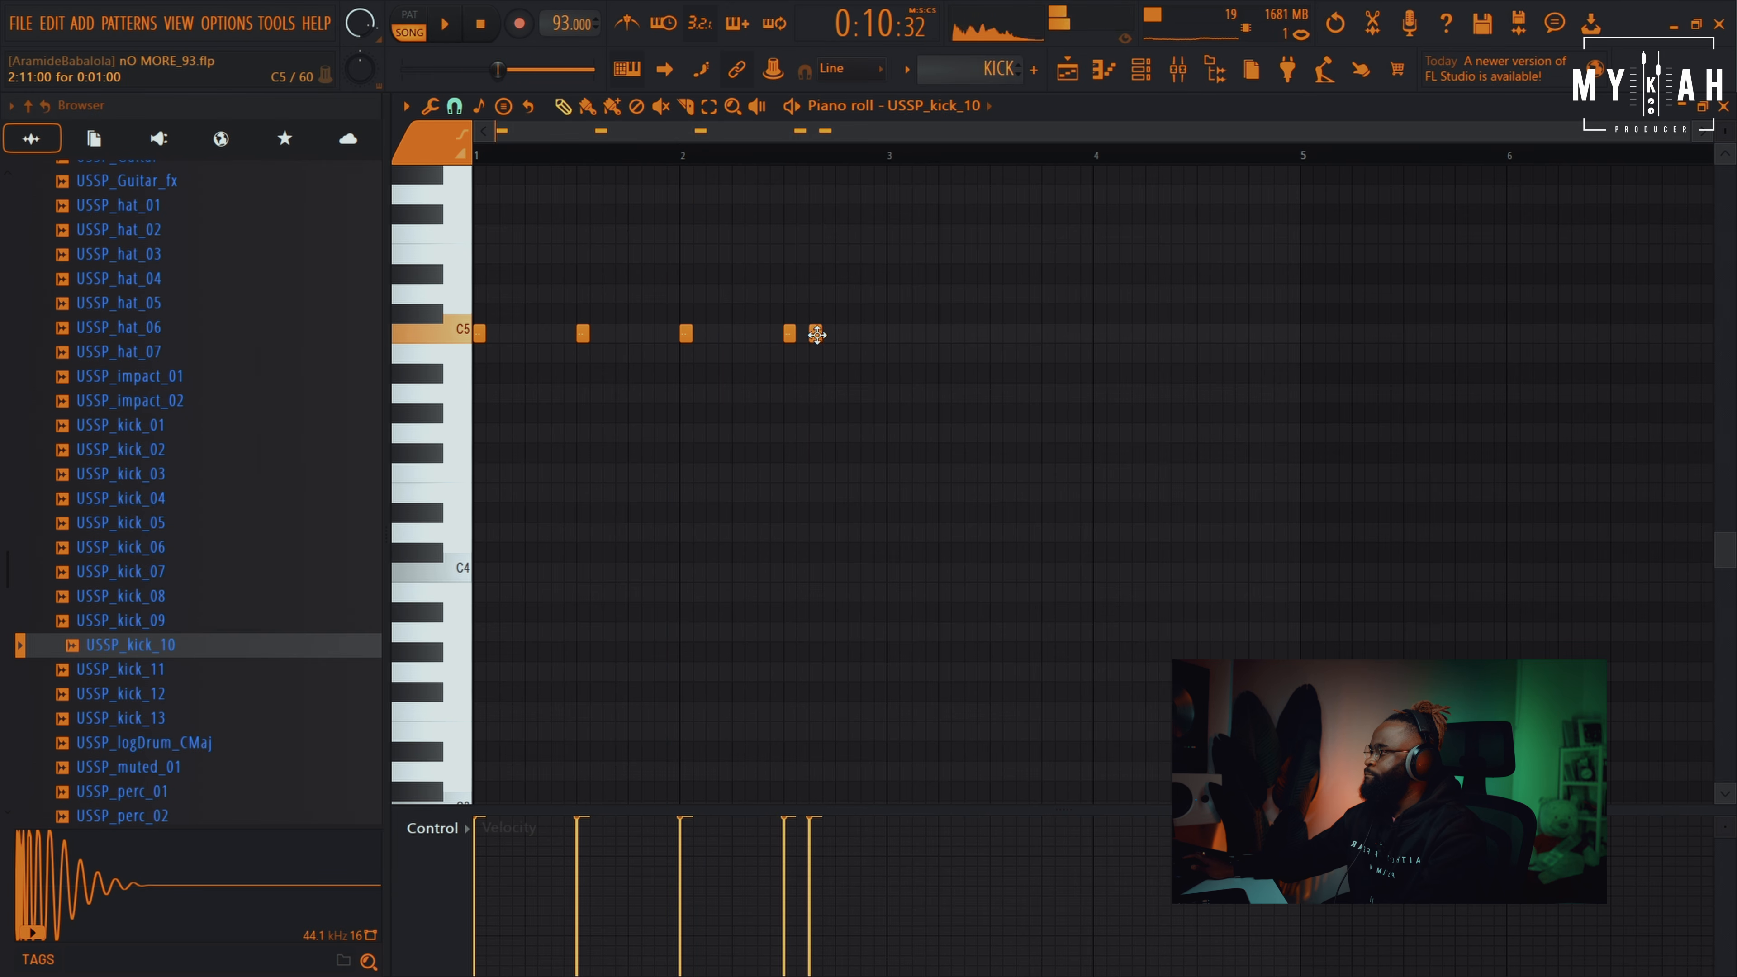
Repeat the KICK pattern on Track 10 at bar 7
{"action": "key", "text": "F5"}
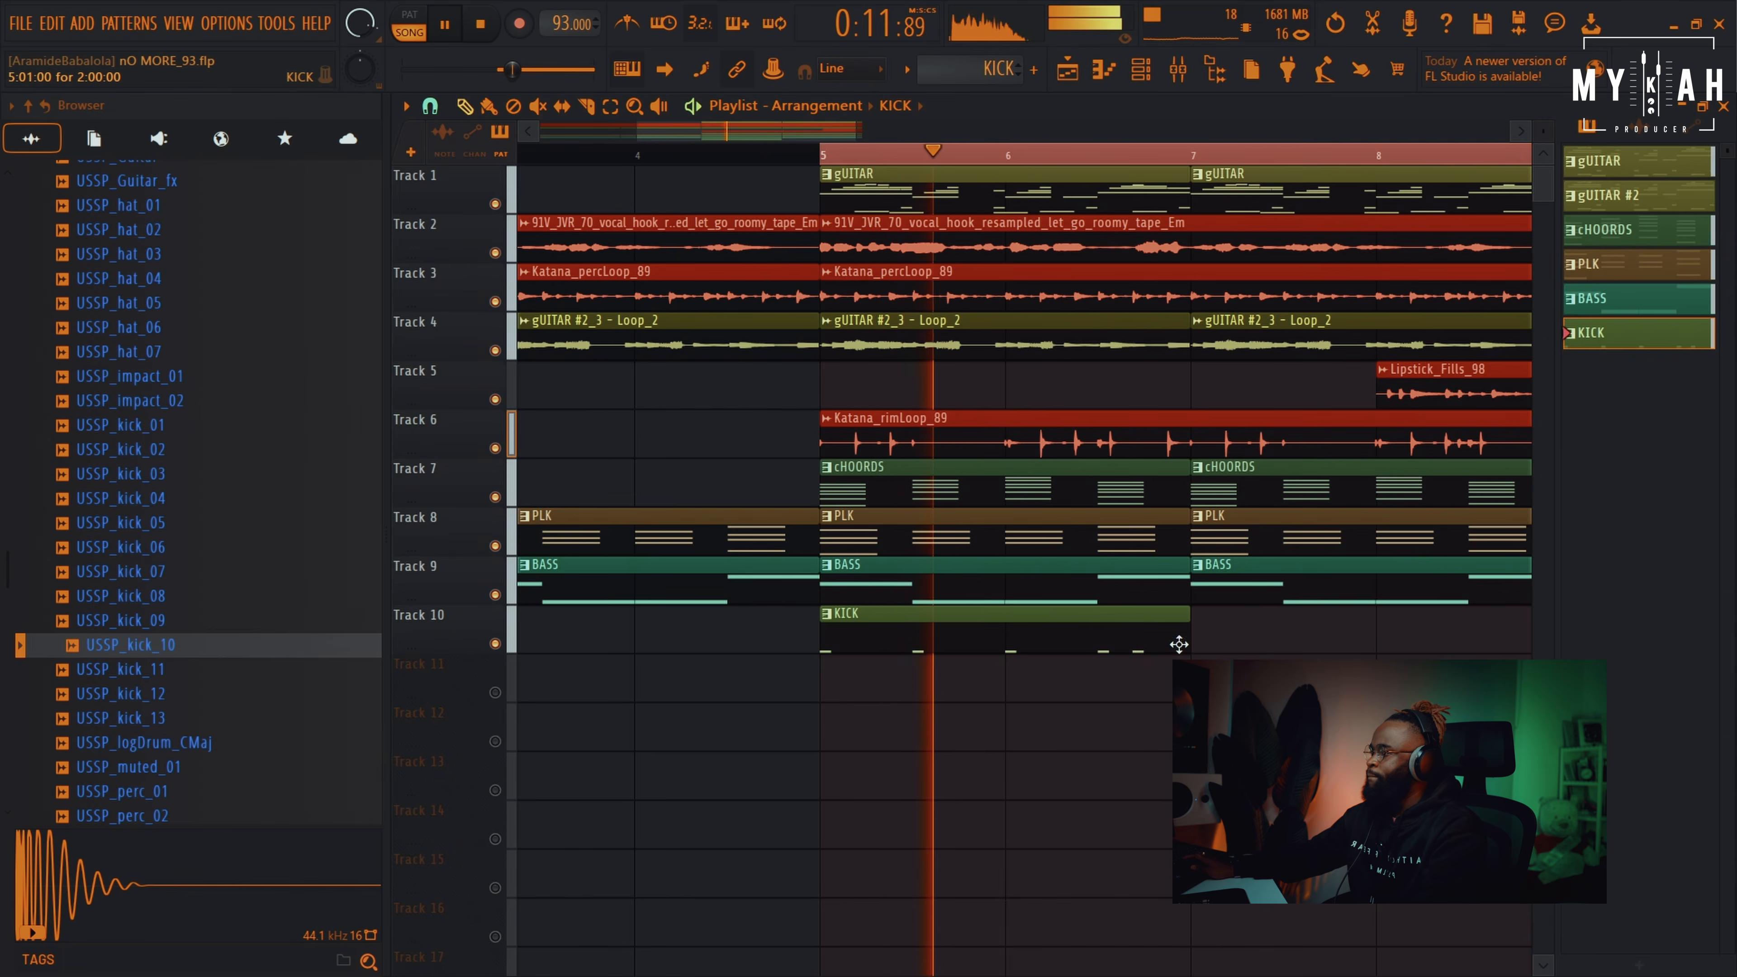
{"action": "left_click", "coordinate": [1237, 643]}
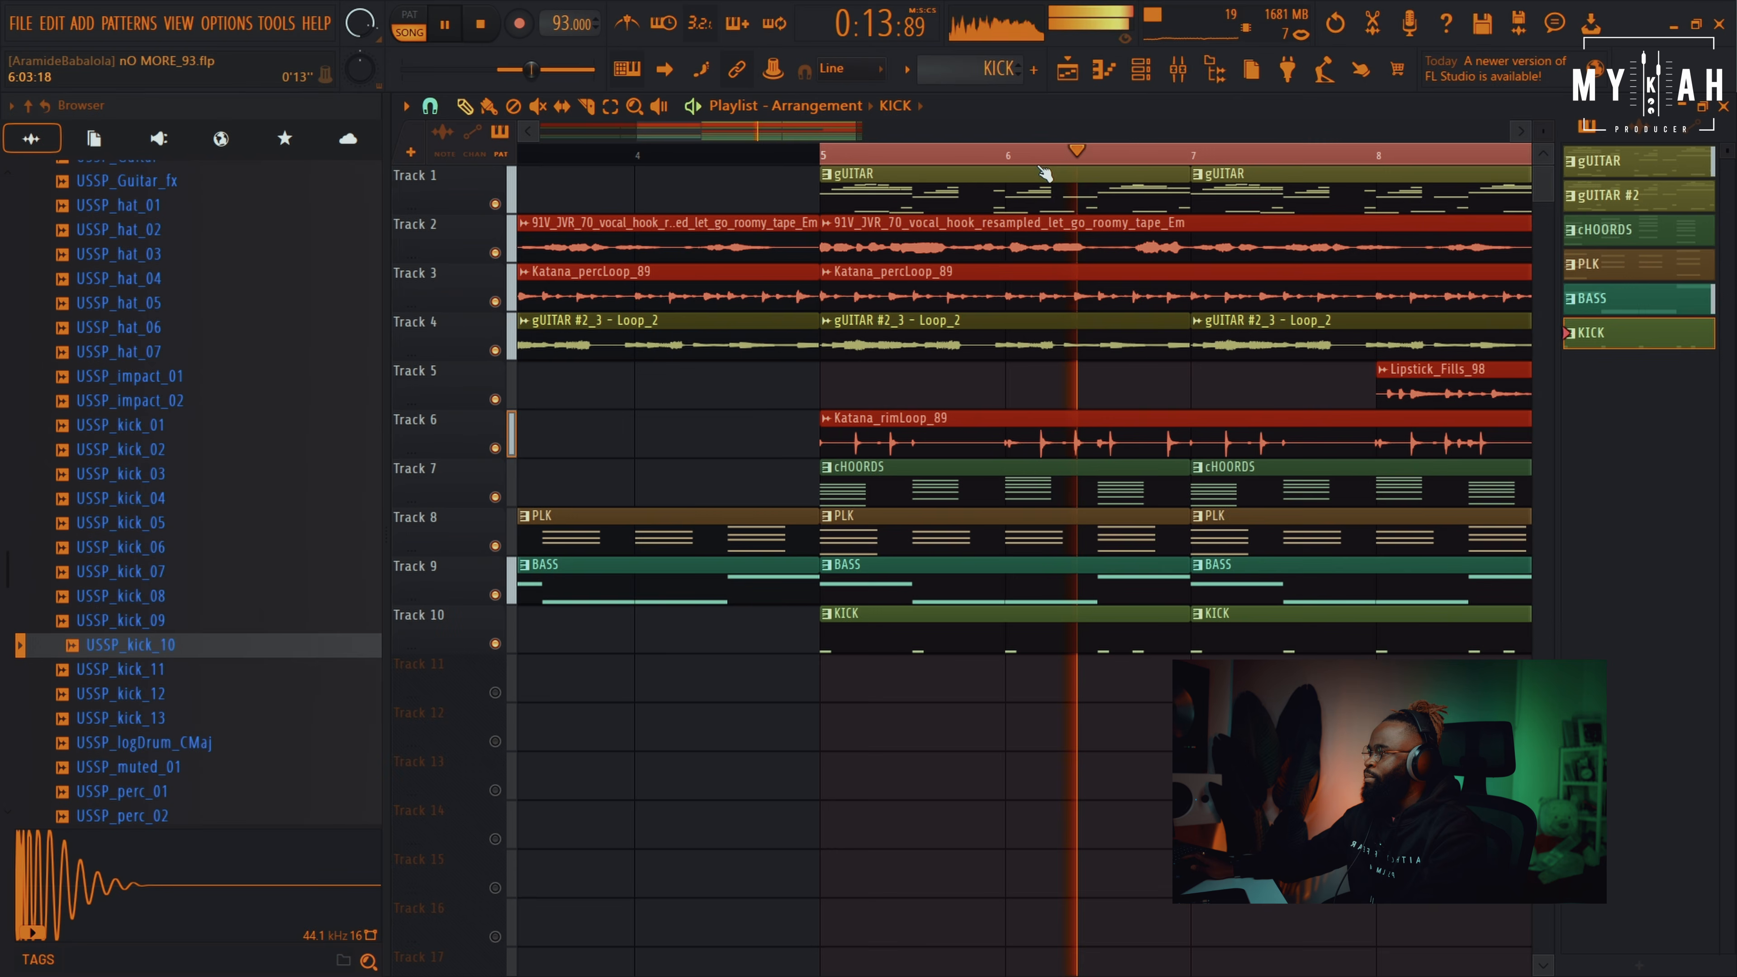
{"action": "scroll", "coordinate": [1043, 162], "scroll_direction": "down", "scroll_amount": 3}
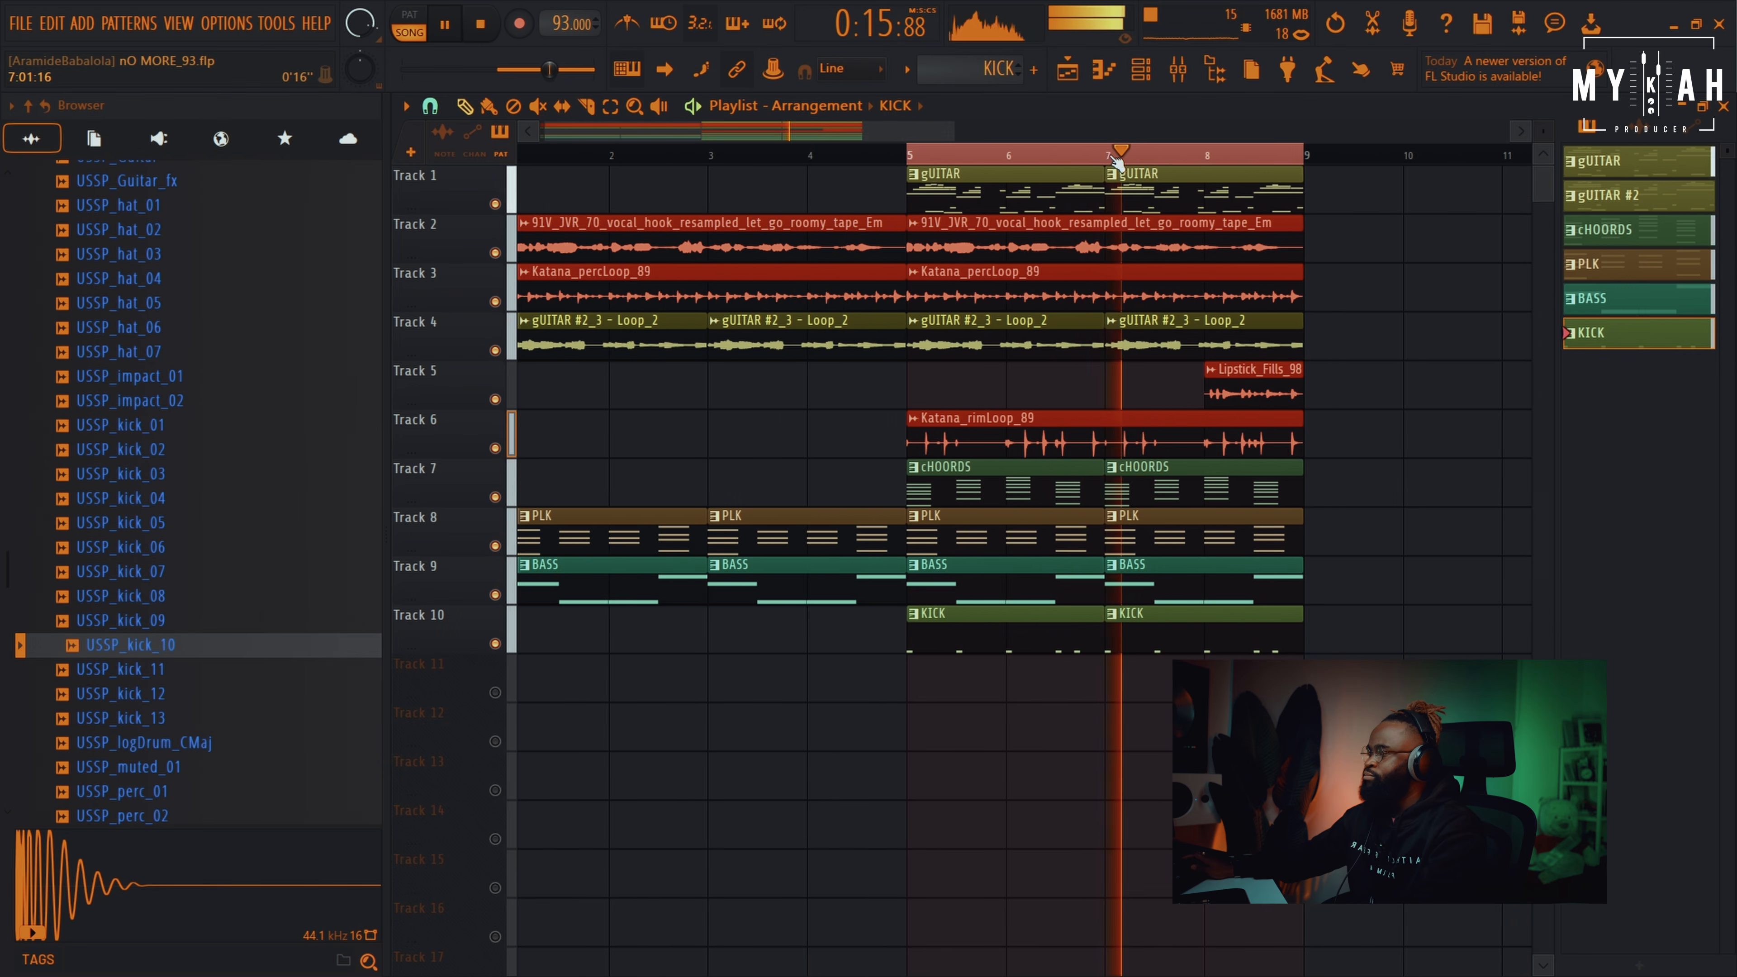
{"action": "scroll", "coordinate": [1116, 162], "scroll_direction": "up", "scroll_amount": 2}
{"action": "scroll", "coordinate": [1116, 162], "scroll_direction": "up", "scroll_amount": 1}
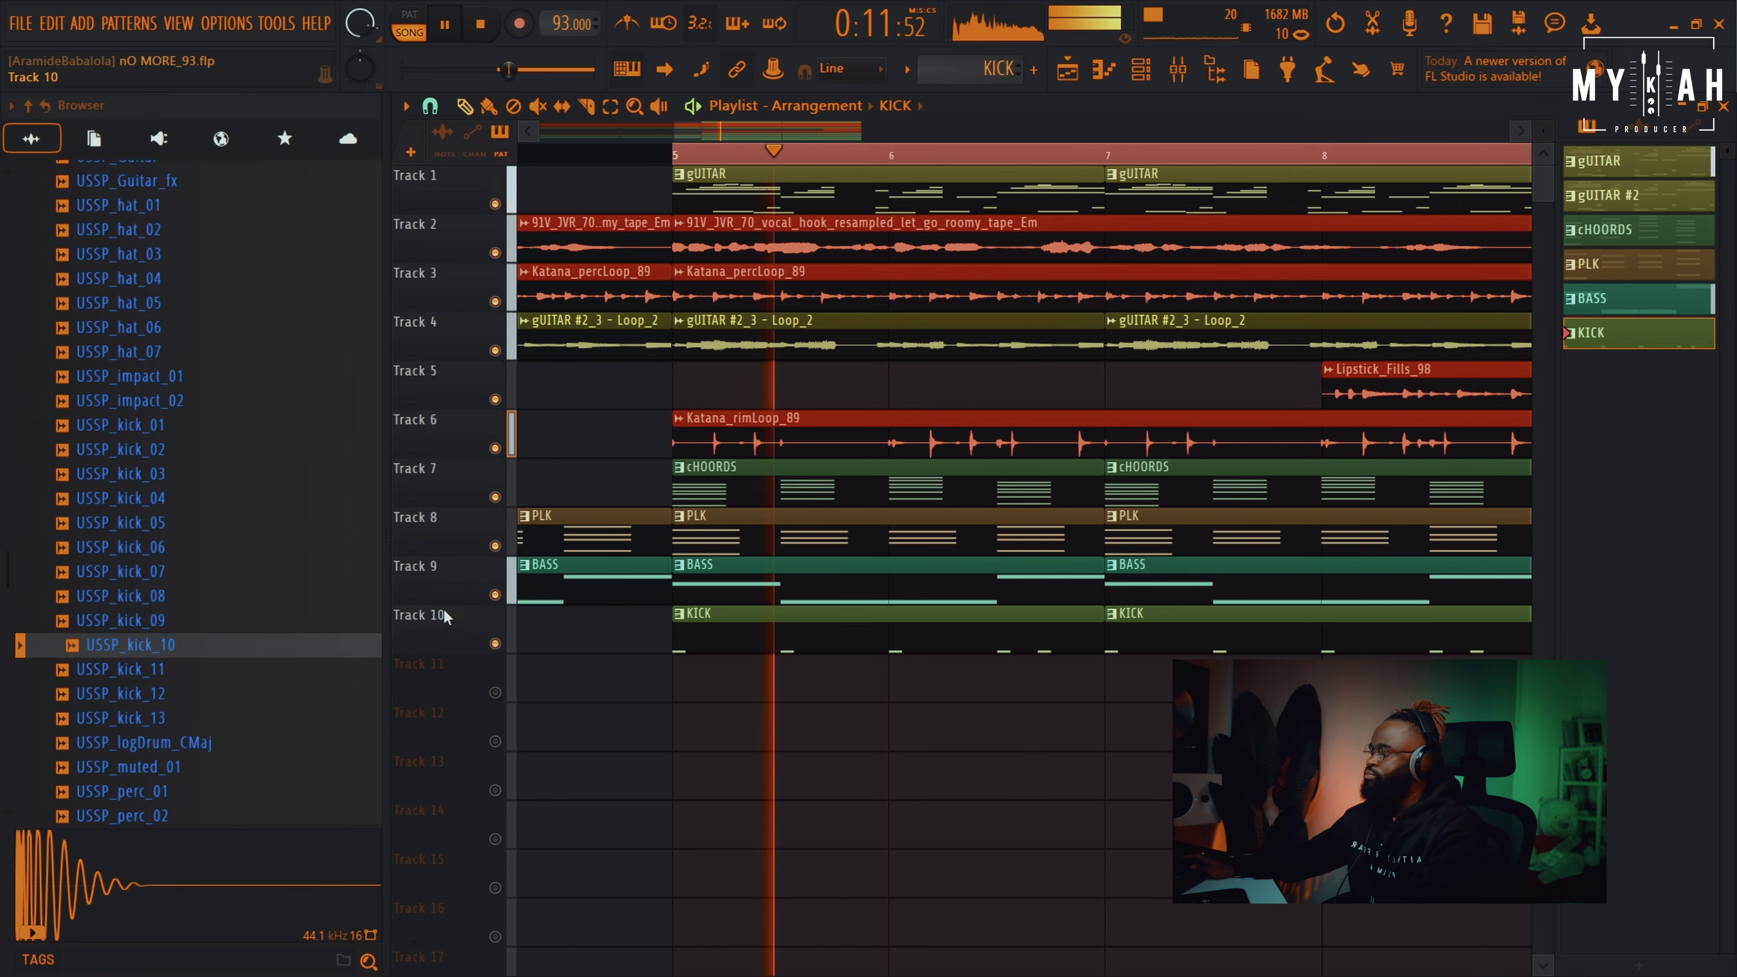
Audition the conga samples and add USSP_conga_01 as a channel in a CONGA pattern
{"action": "key", "text": "space"}
{"action": "scroll", "coordinate": [226, 616], "scroll_direction": "up", "scroll_amount": 4}
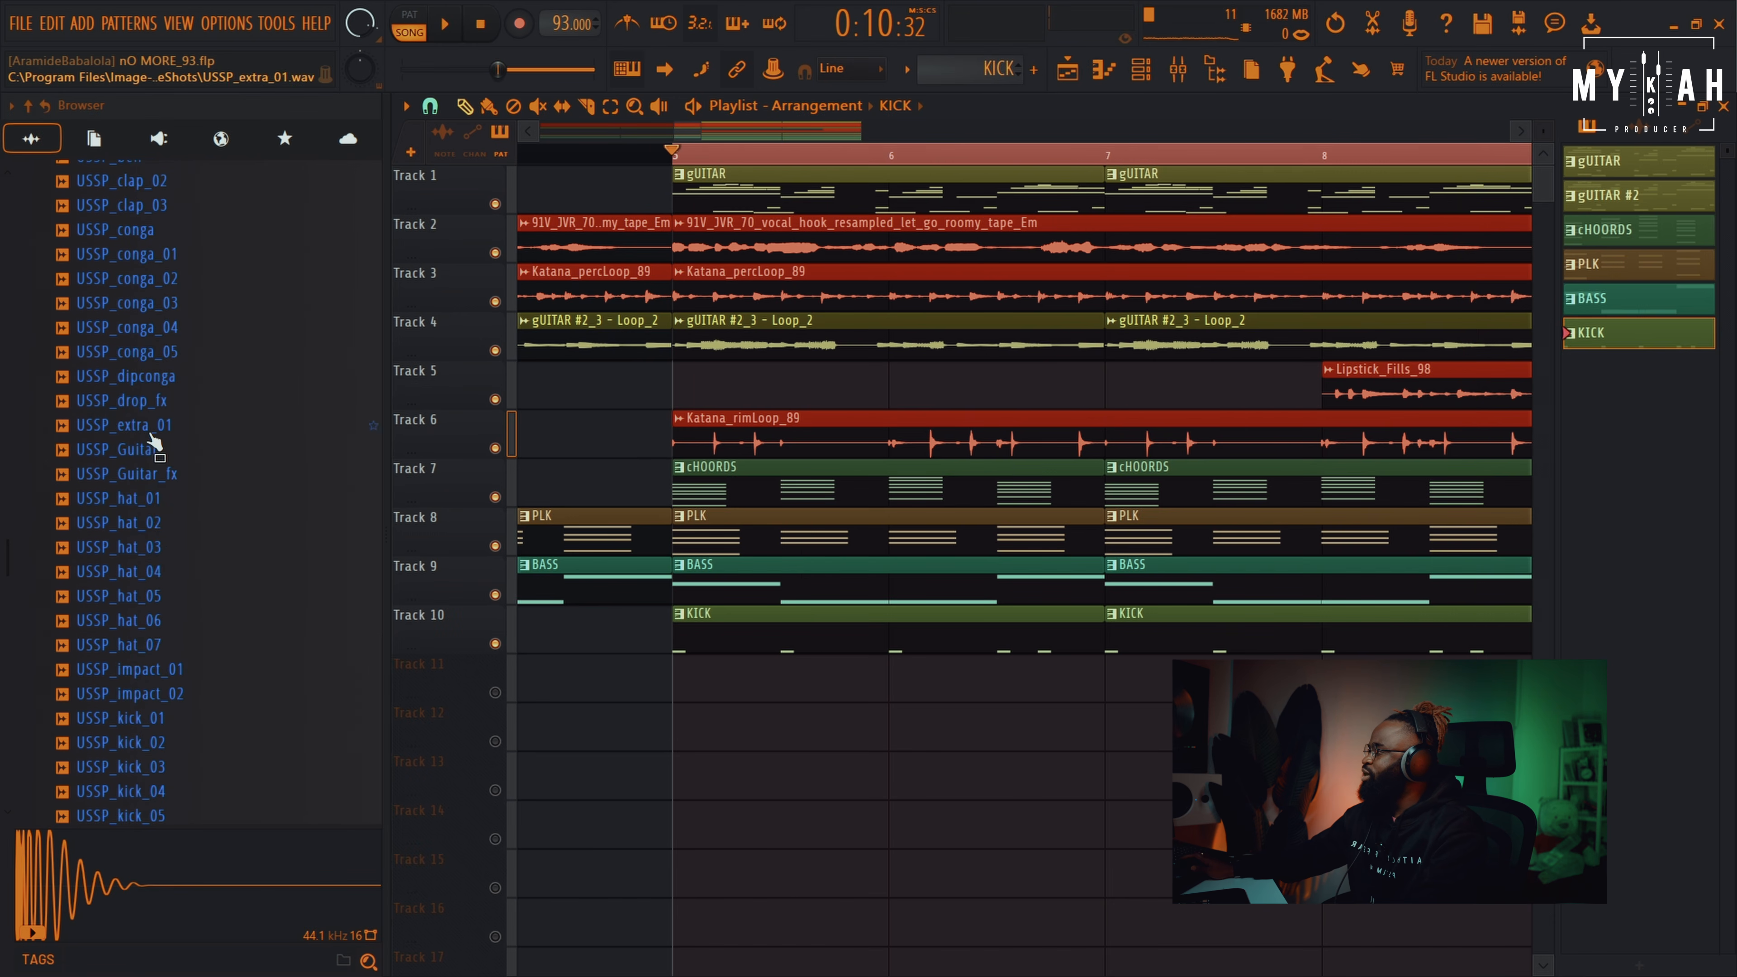
{"action": "left_click", "coordinate": [165, 327]}
{"action": "left_click", "coordinate": [168, 302]}
{"action": "left_click", "coordinate": [169, 279]}
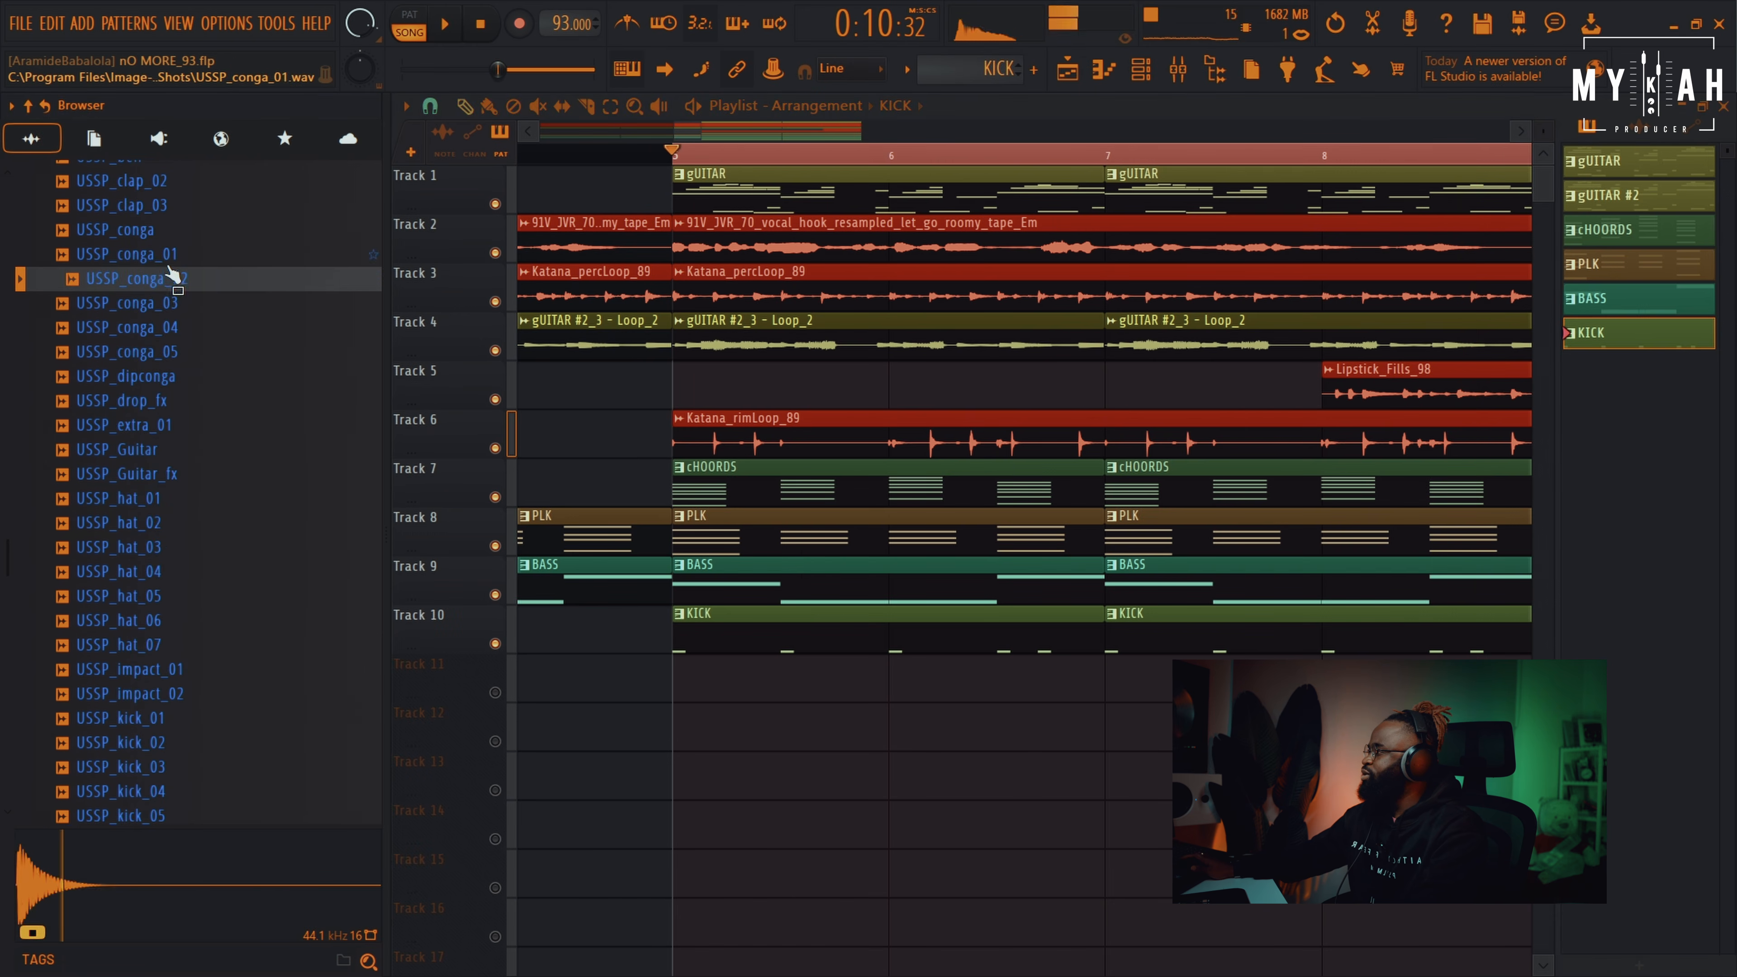
{"action": "left_click", "coordinate": [171, 259]}
{"action": "key", "text": "space"}
{"action": "key", "text": "F6"}
{"action": "key", "text": "space"}
{"action": "left_click_drag", "start_coordinate": [807, 442], "coordinate": [778, 427]}
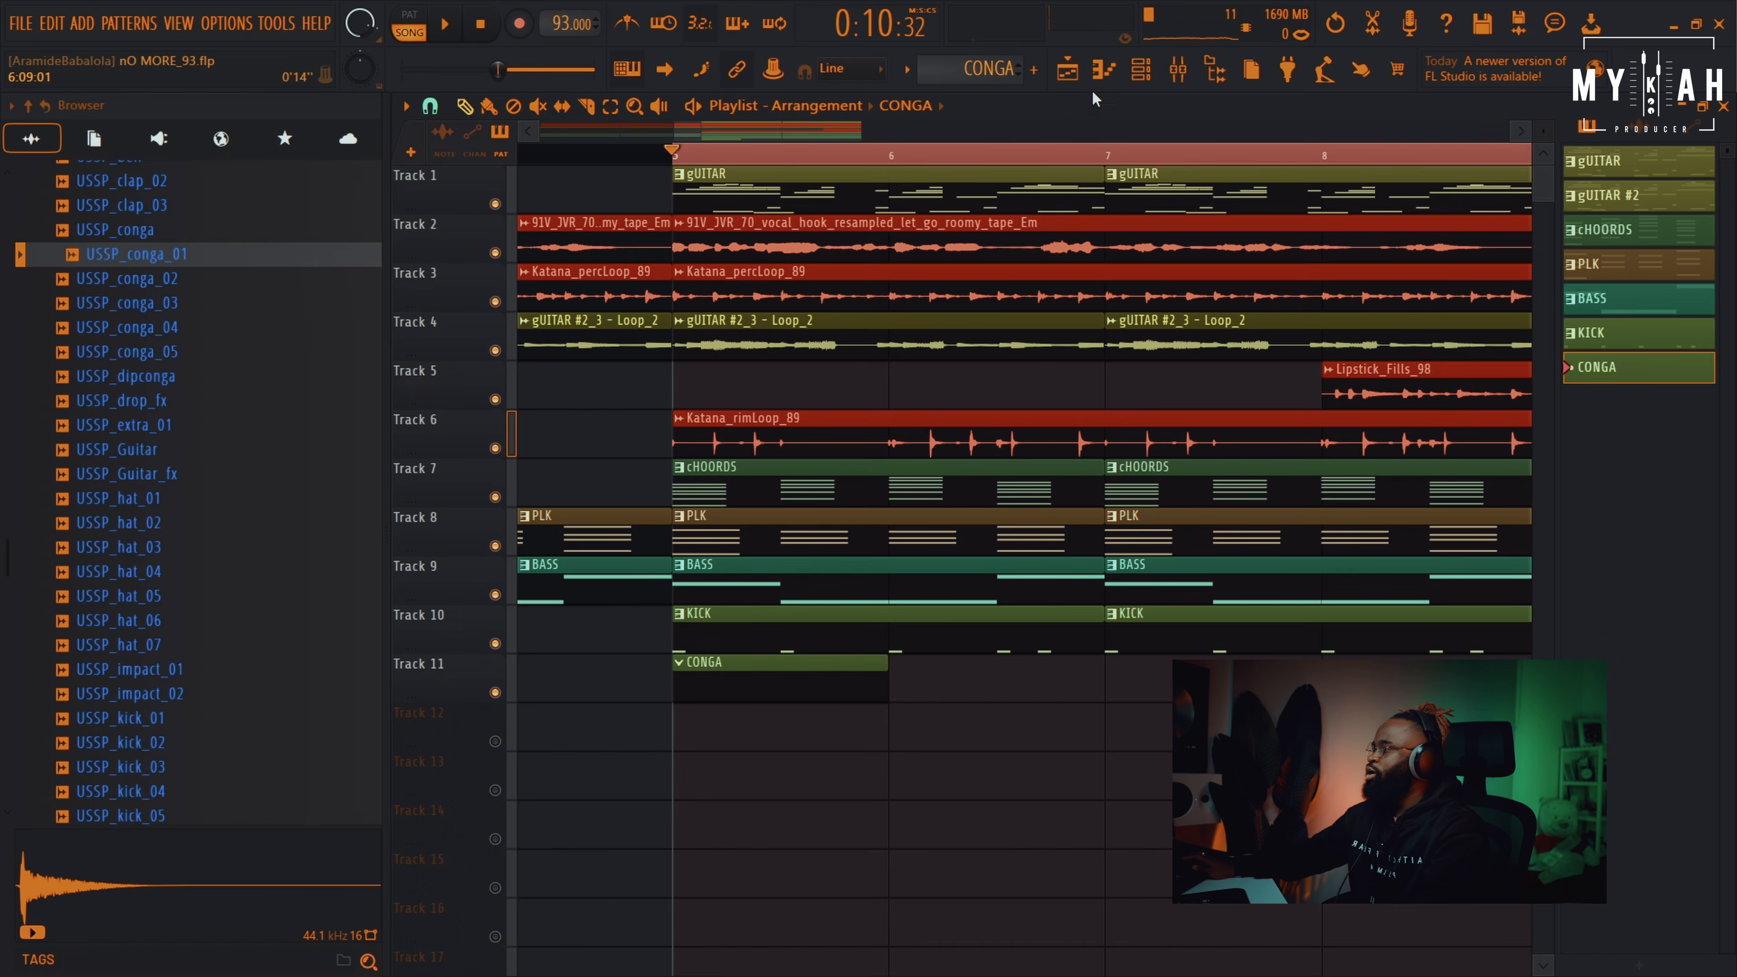
Add a second USSP_conga_01 hit on C5 in the piano roll
{"action": "key", "text": "F7"}
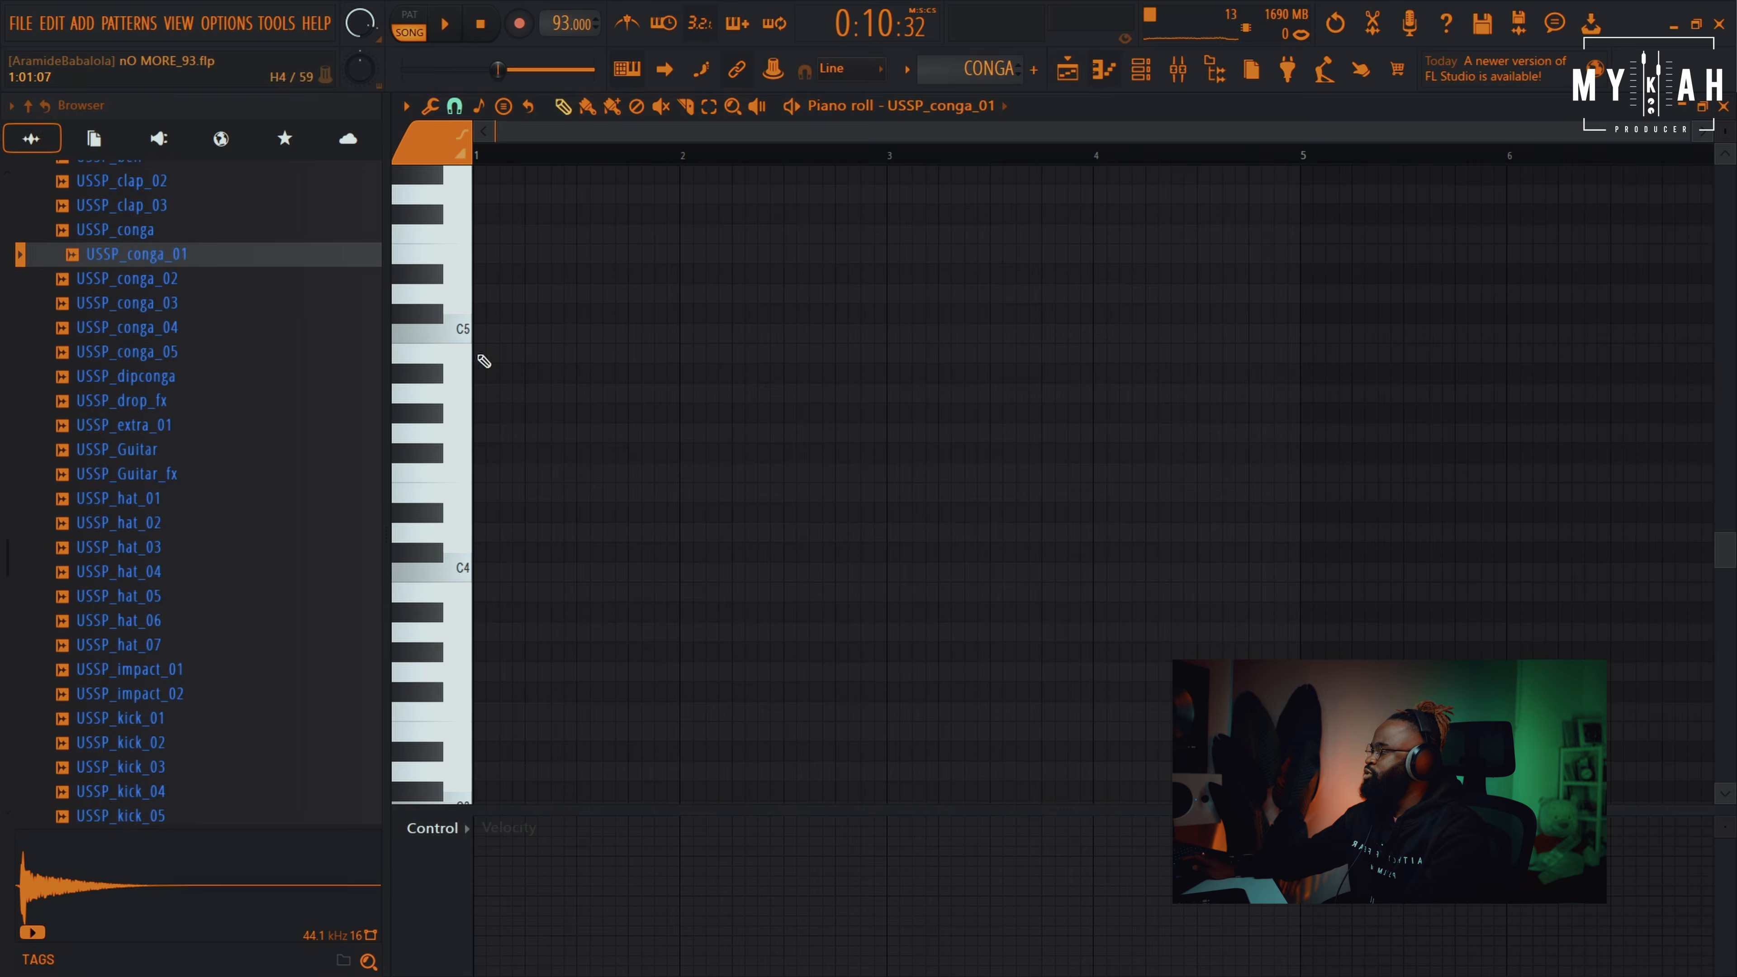
{"action": "scroll", "coordinate": [589, 522], "scroll_direction": "up", "scroll_amount": 1}
{"action": "key", "text": "space"}
{"action": "key", "text": "space"}
{"action": "left_click", "coordinate": [638, 395]}
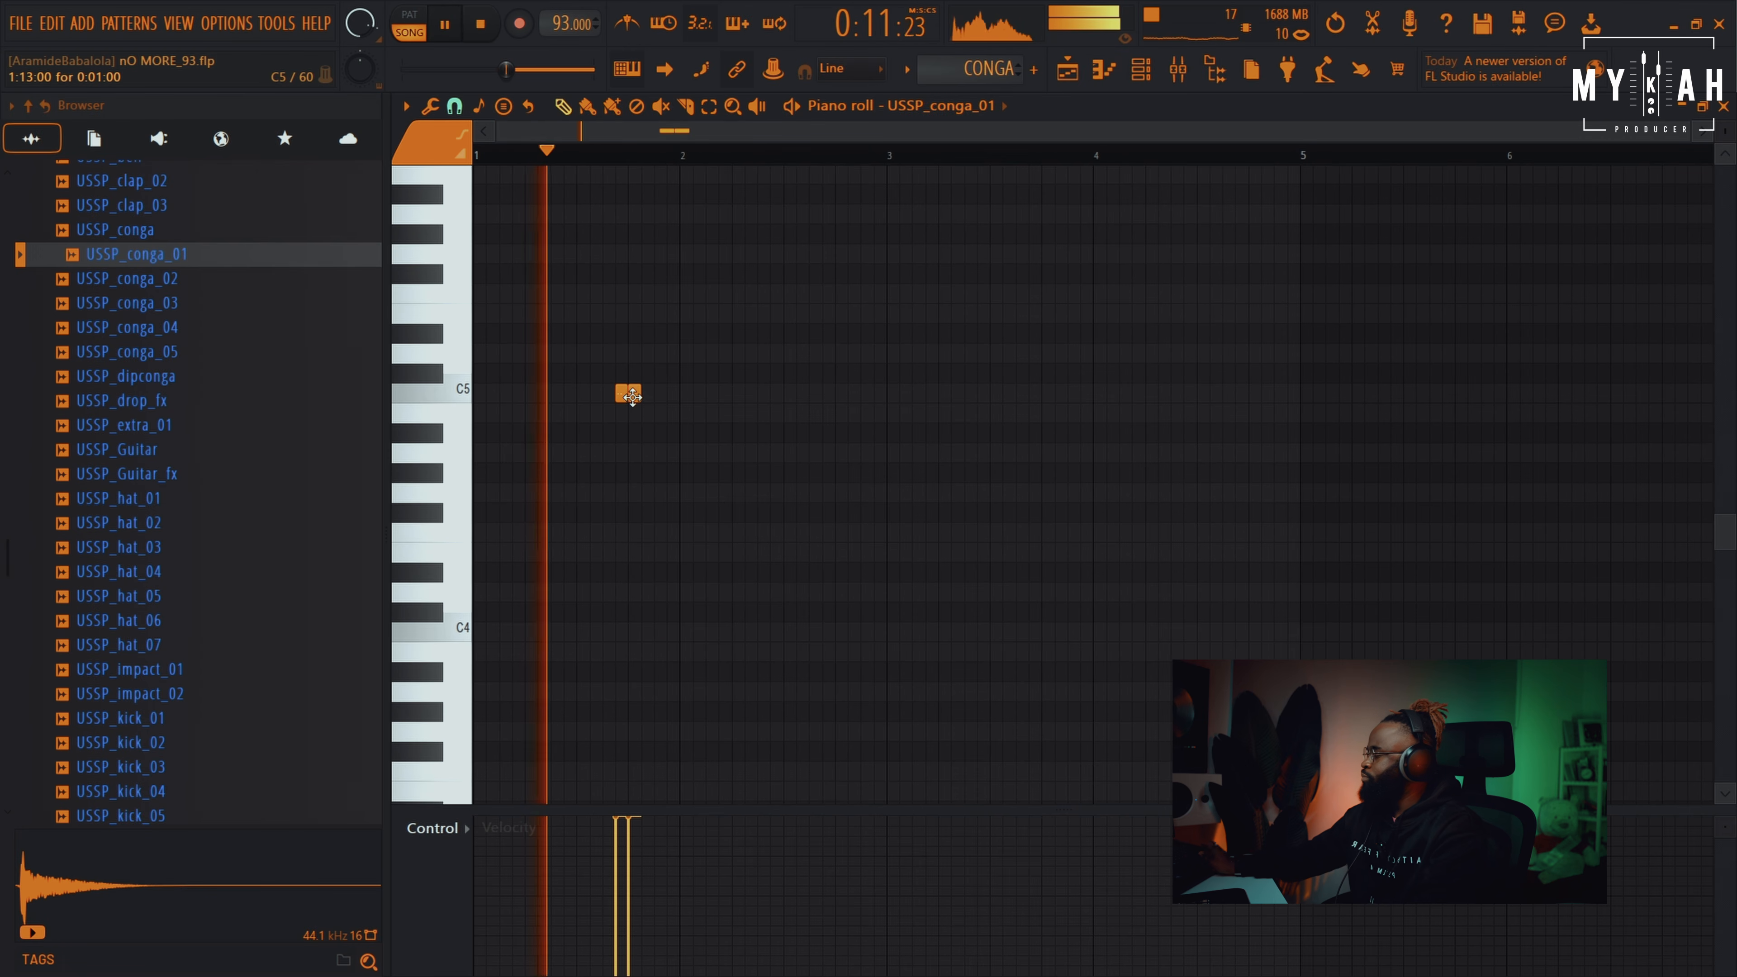
Paint CONGA clips on Track 11 at bars 6, 7 and 8
{"action": "key", "text": "F5"}
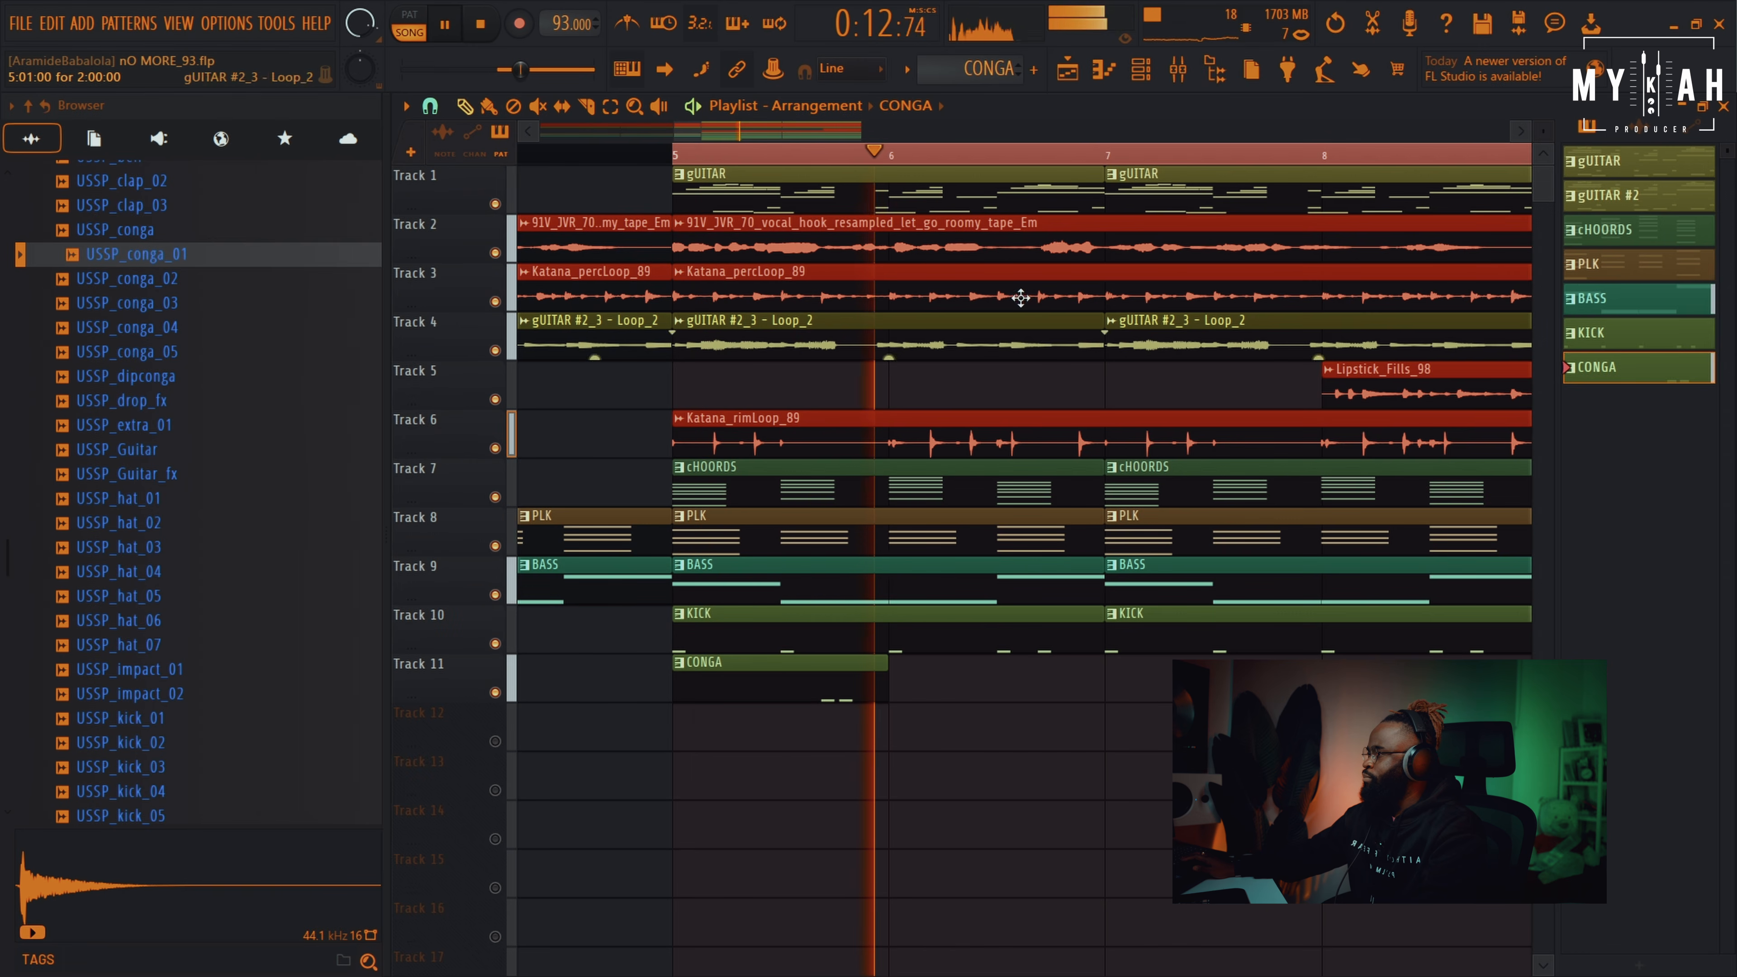
{"action": "left_click", "coordinate": [903, 691]}
{"action": "left_click", "coordinate": [1151, 693]}
{"action": "left_click", "coordinate": [1360, 692]}
{"action": "key", "text": "space"}
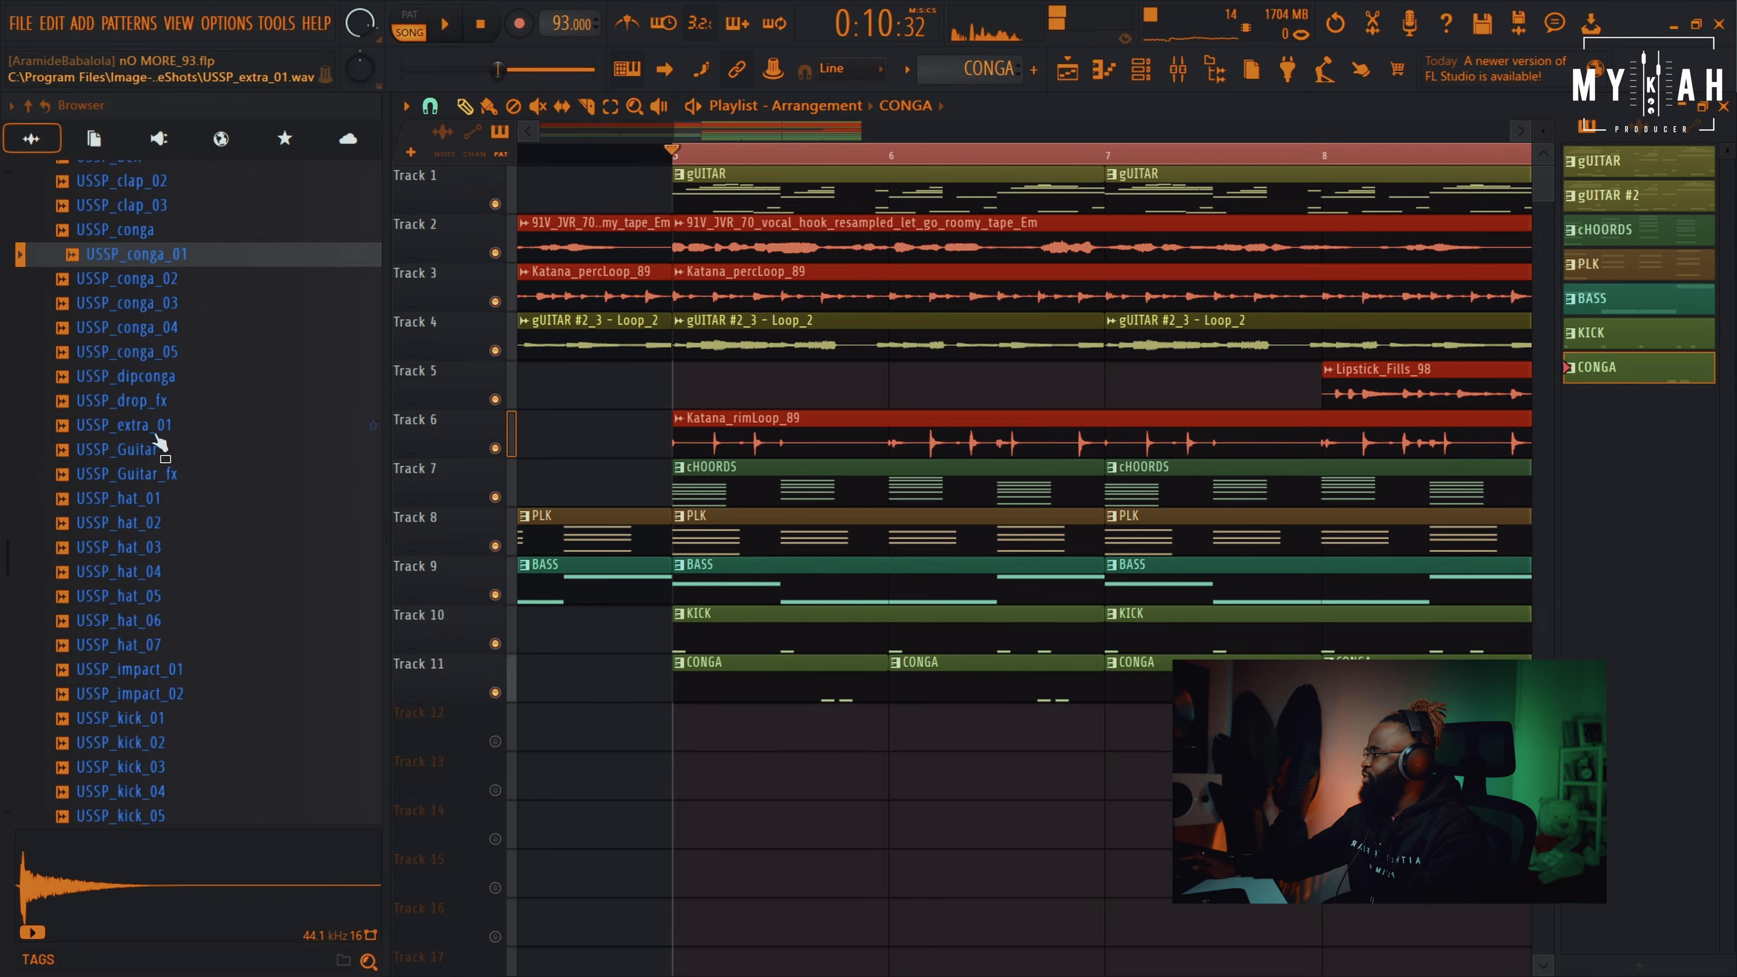
Preview conga samples 02, 04 and 05, then add USSP_conga_02 as a channel
{"action": "left_click", "coordinate": [144, 279]}
{"action": "key", "text": "F6"}
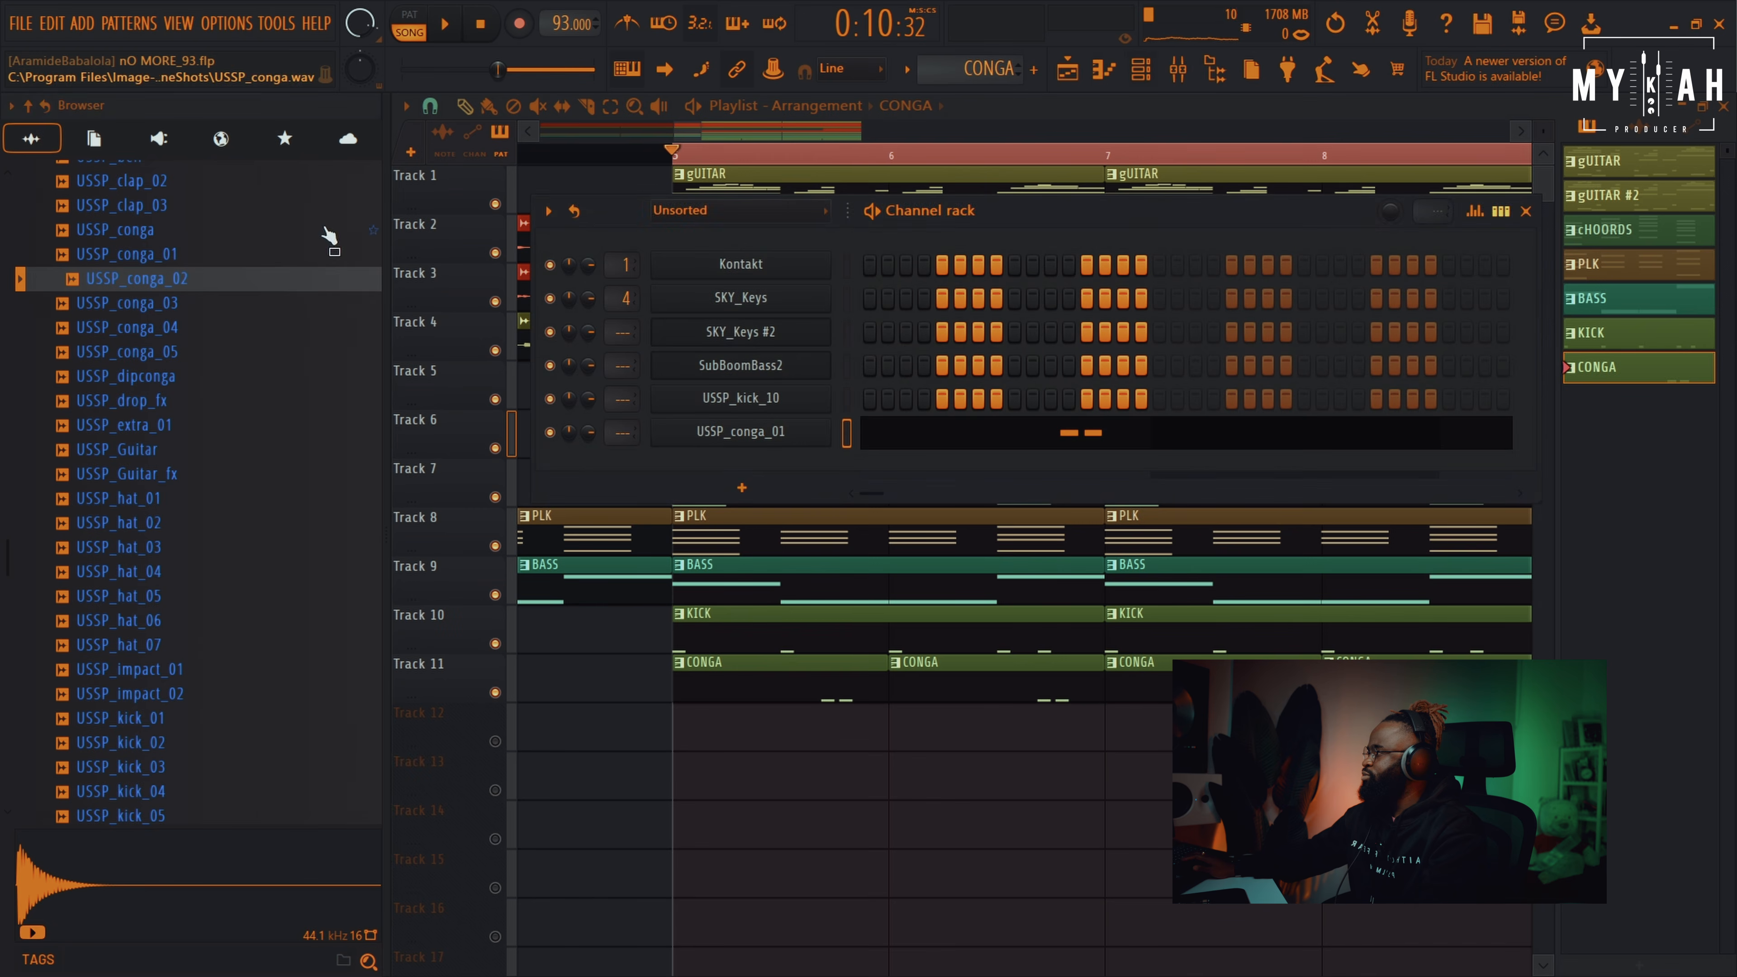
{"action": "left_click", "coordinate": [163, 325]}
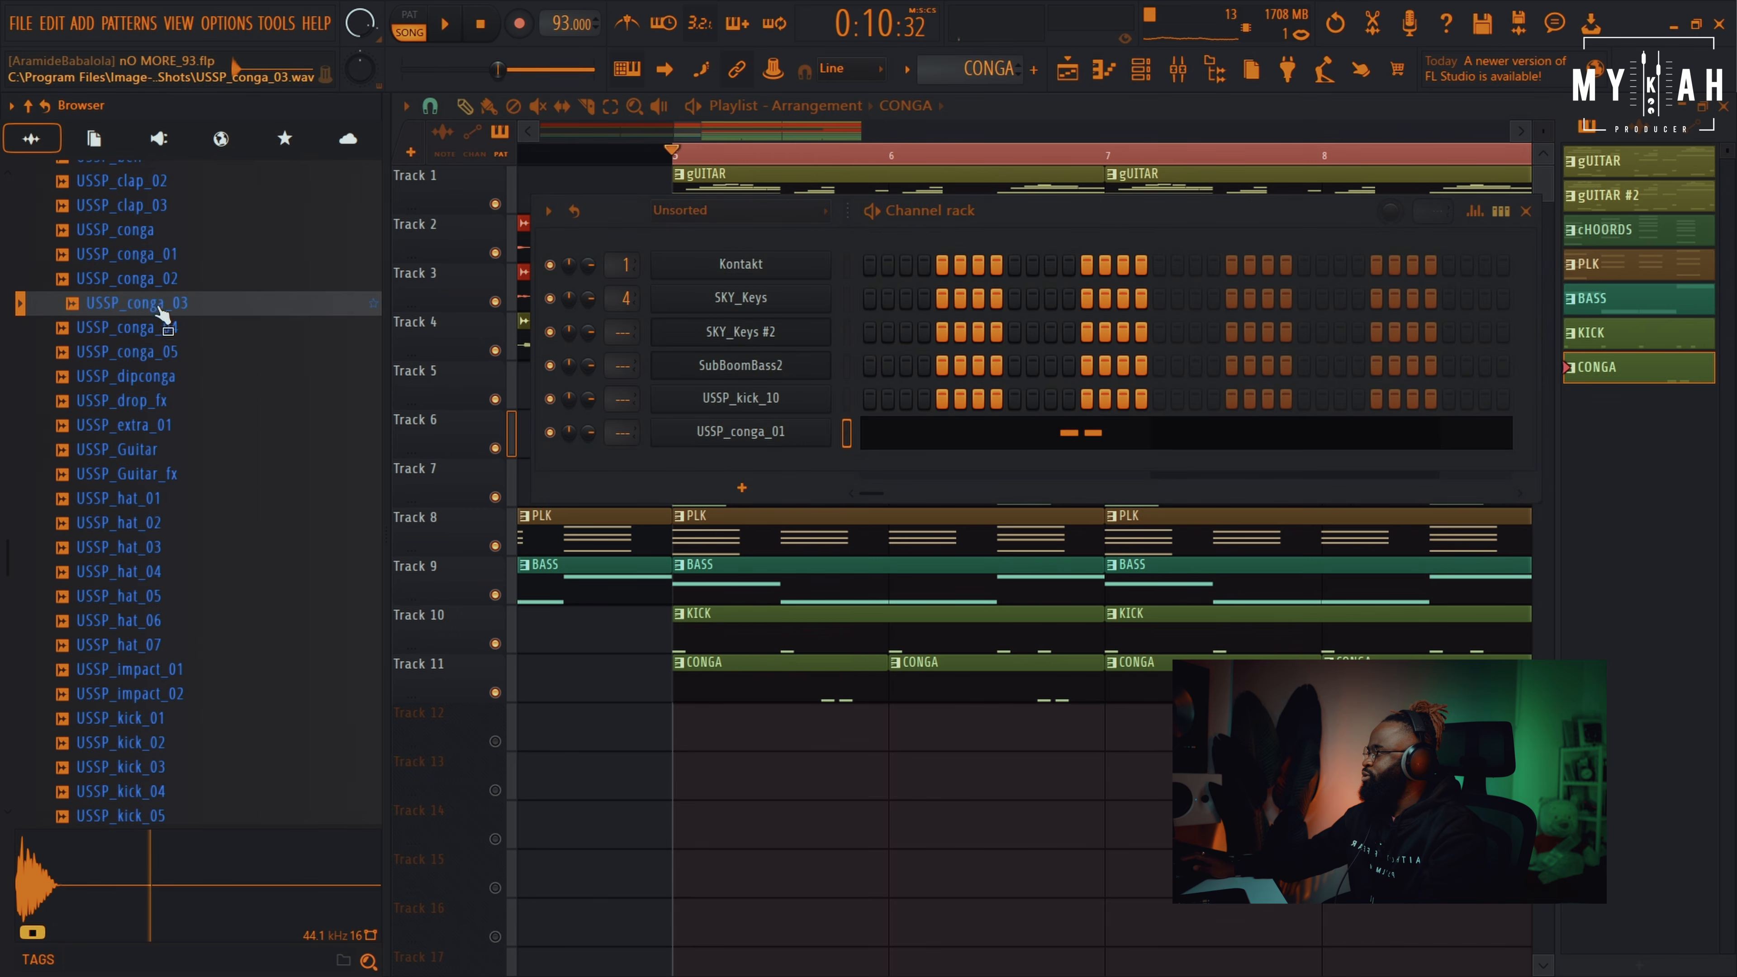
{"action": "left_click", "coordinate": [156, 351]}
{"action": "left_click", "coordinate": [157, 280]}
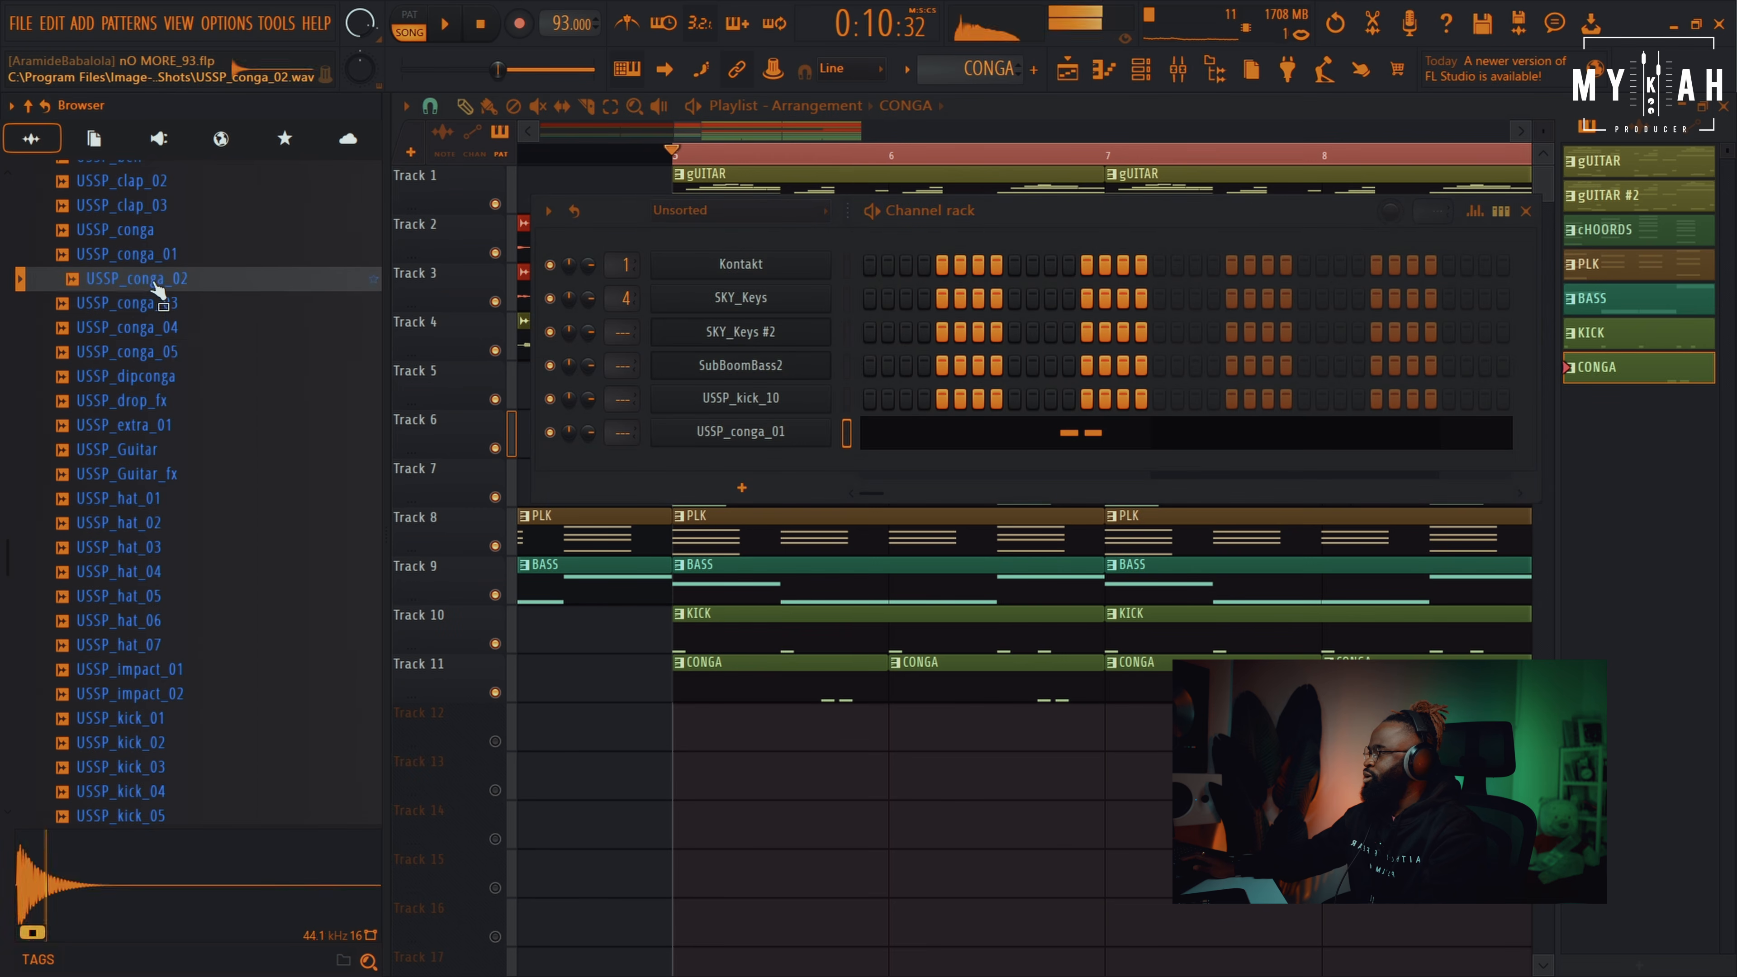
{"action": "left_click_drag", "start_coordinate": [764, 462], "coordinate": [772, 463]}
{"action": "right_click", "coordinate": [789, 464]}
{"action": "left_click", "coordinate": [863, 464]}
Add a USSP_conga_02 hit on C5 and shrink playlist track heights to show more tracks
{"action": "key", "text": "space"}
{"action": "left_click", "coordinate": [660, 393]}
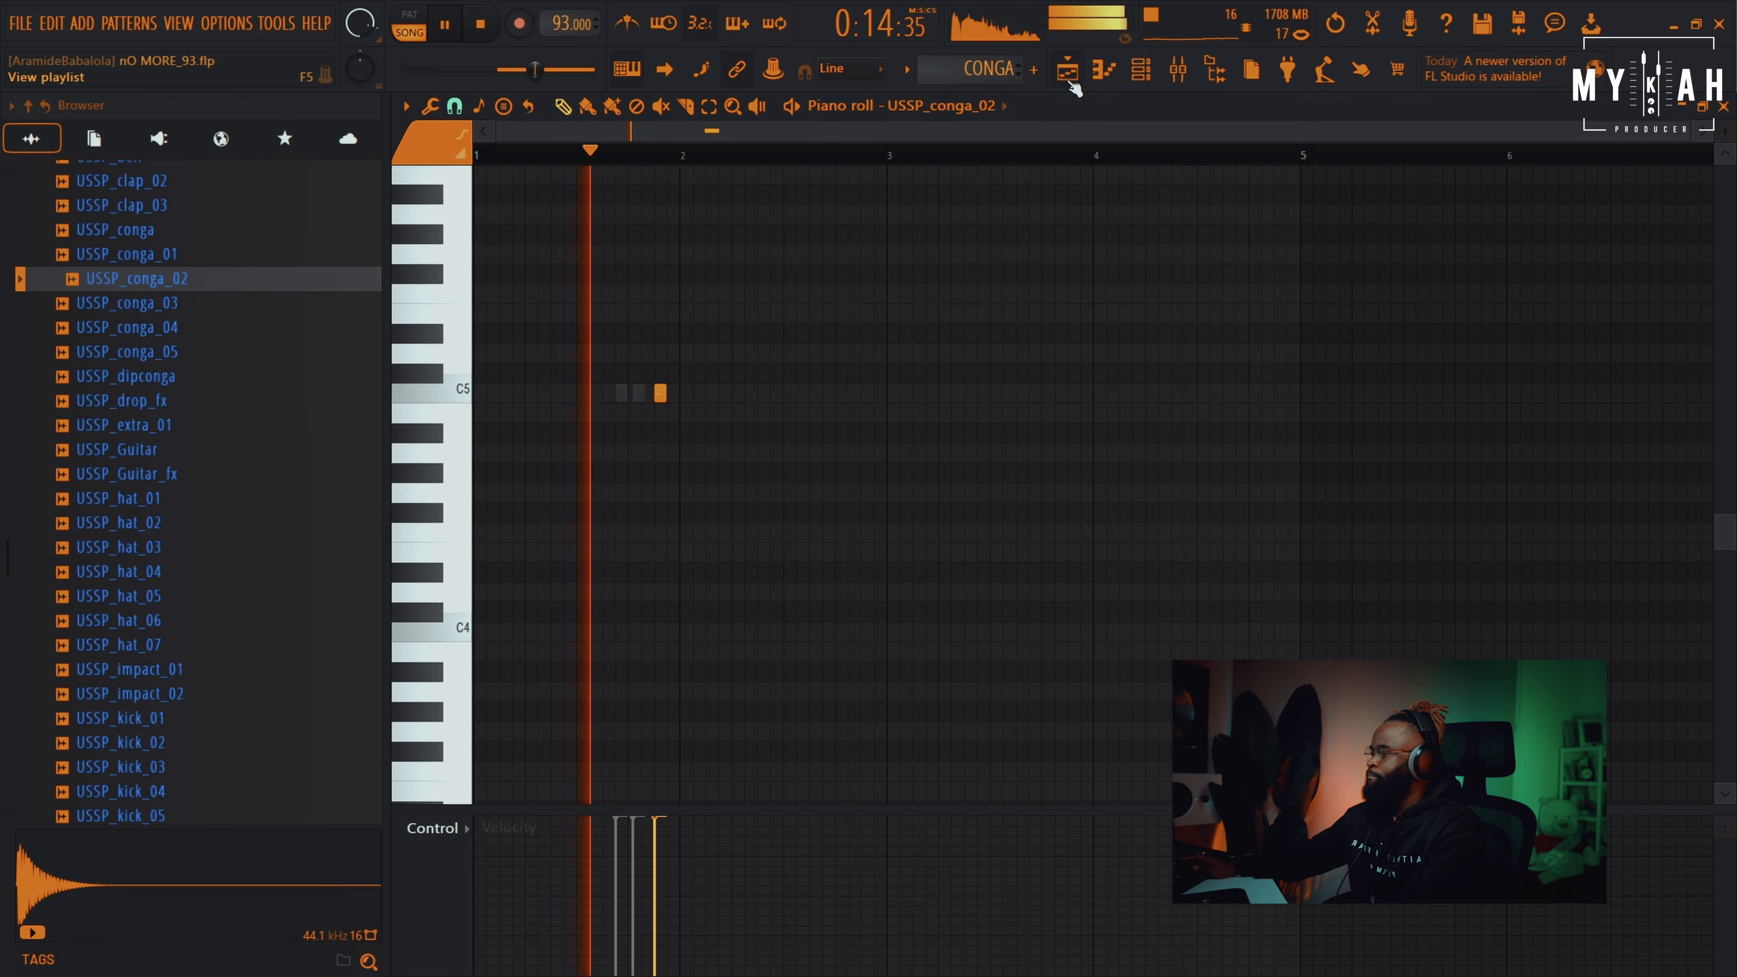
{"action": "key", "text": "F5"}
{"action": "scroll", "coordinate": [944, 161], "scroll_direction": "down", "scroll_amount": 3}
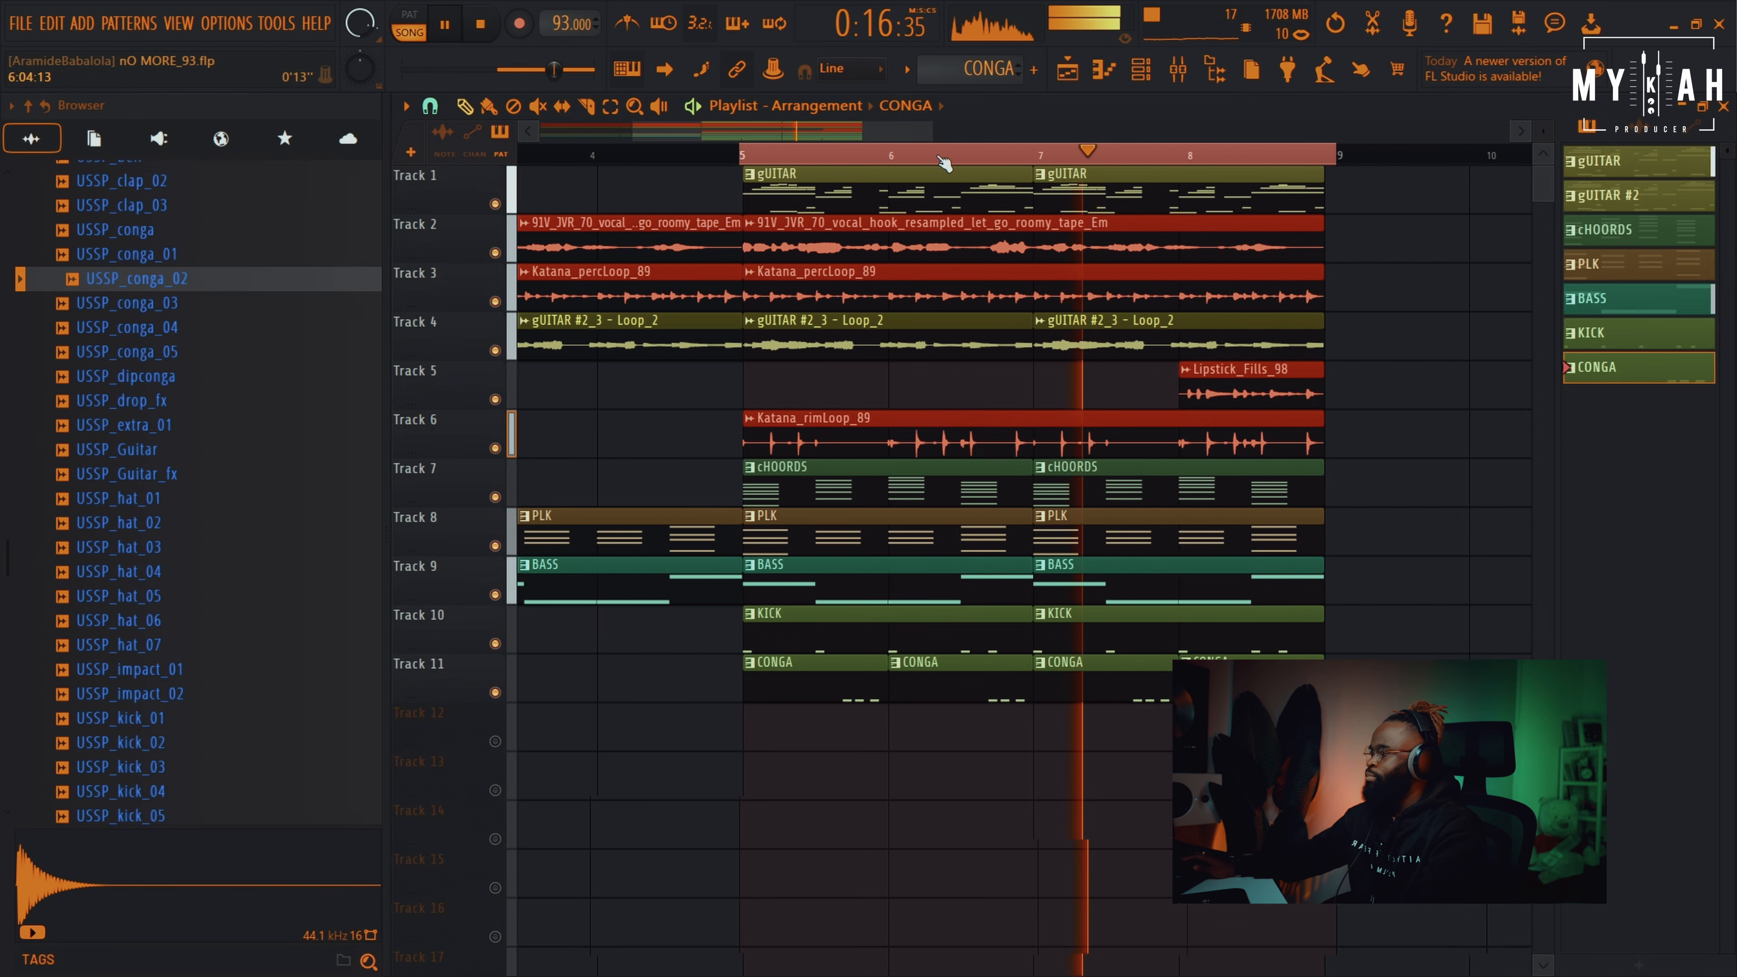
{"action": "left_click_drag", "start_coordinate": [1543, 131], "coordinate": [1543, 143]}
{"action": "scroll", "coordinate": [1034, 162], "scroll_direction": "up", "scroll_amount": 3}
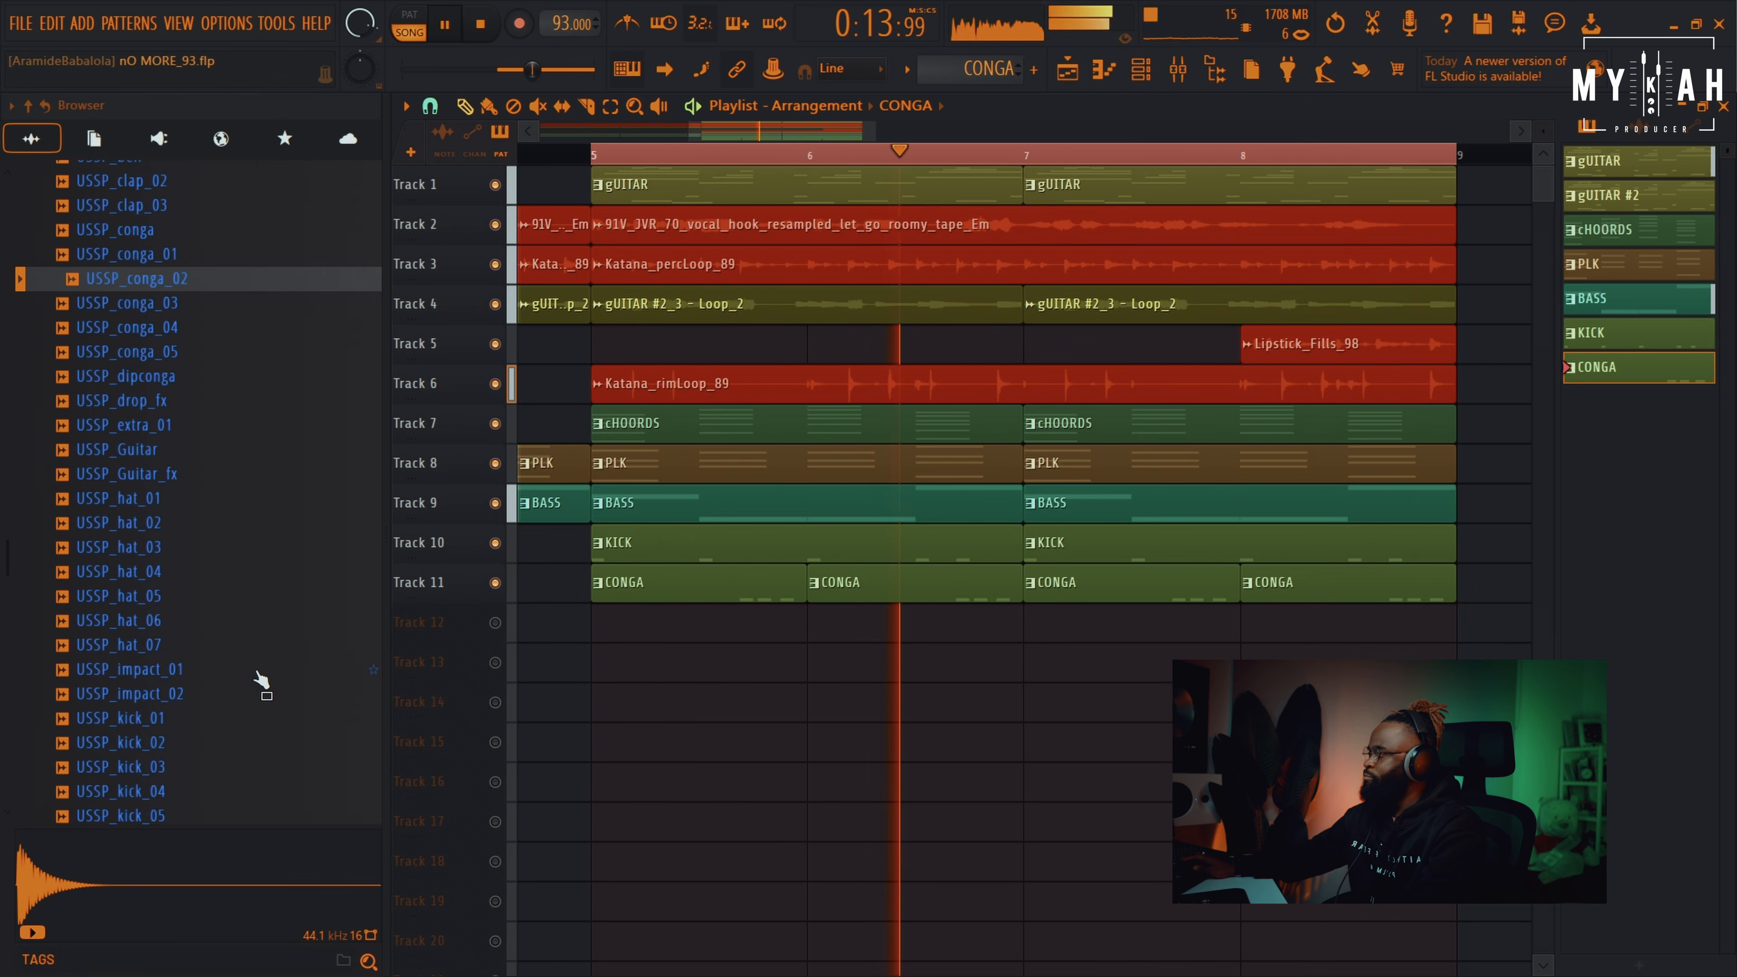
Audition the hat samples and choose USSP_hat_04
{"action": "left_click", "coordinate": [140, 619]}
{"action": "key", "text": "space"}
{"action": "left_click", "coordinate": [145, 596]}
{"action": "left_click", "coordinate": [142, 572]}
{"action": "left_click", "coordinate": [140, 549]}
{"action": "left_click", "coordinate": [147, 578]}
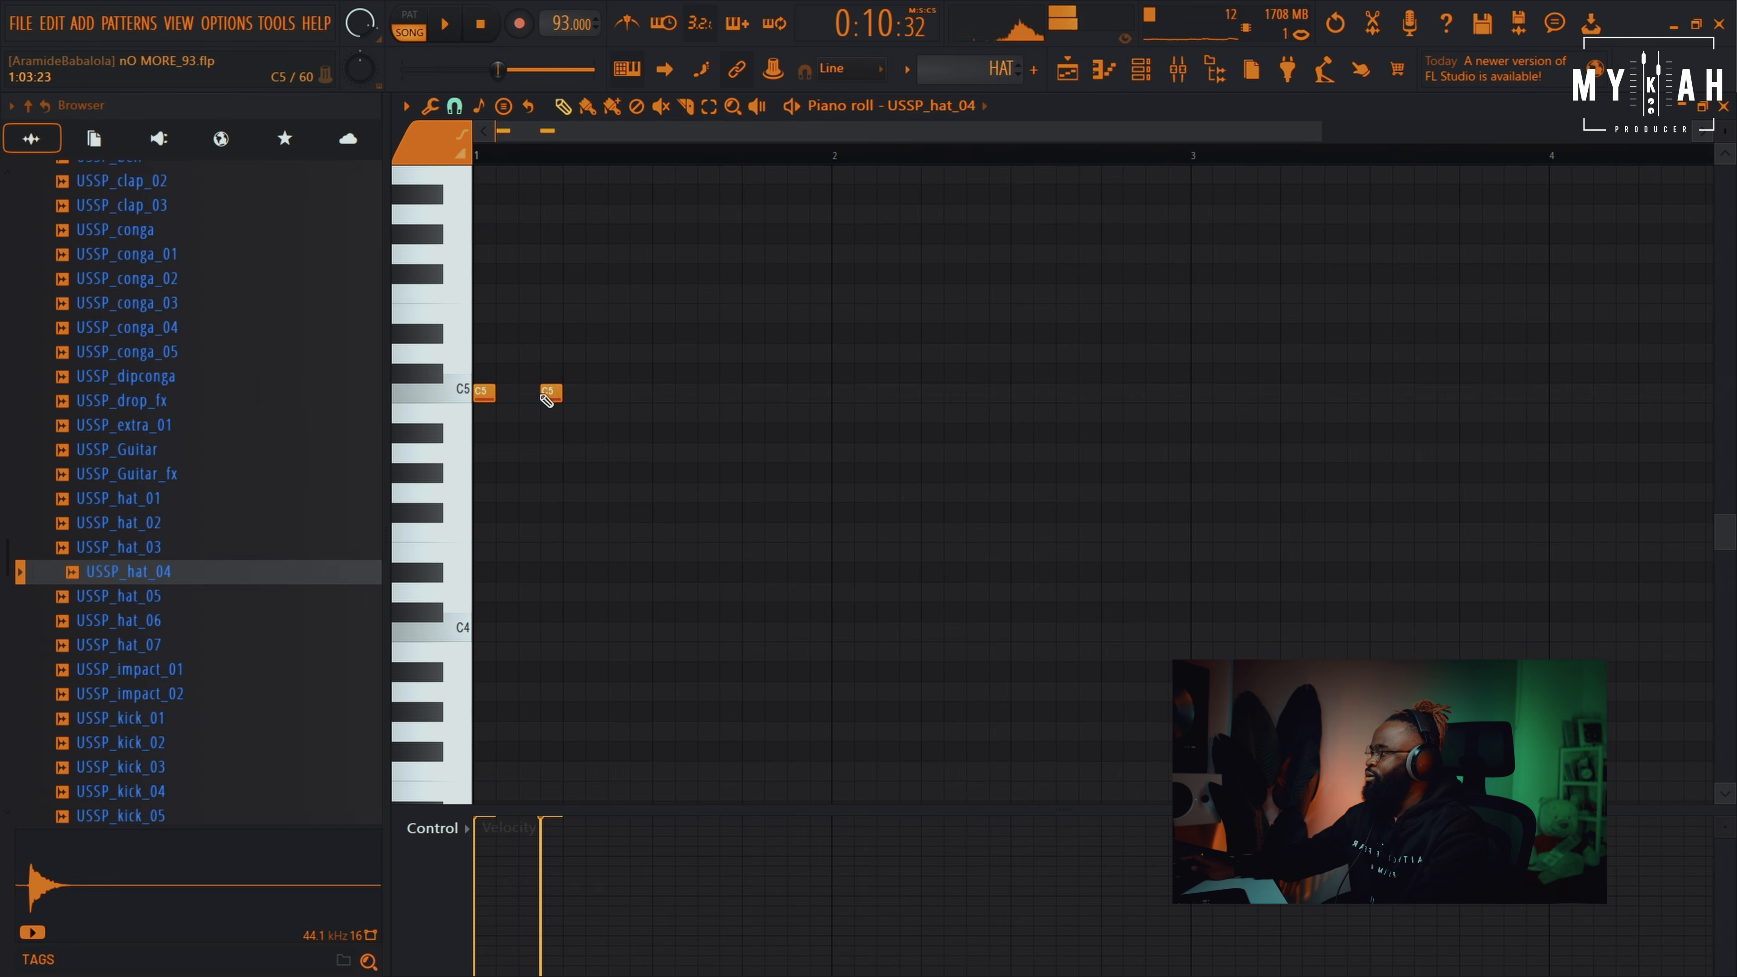
Add the third, fourth and fifth C5 hat hits, nudging the fourth slightly later
{"action": "left_click", "coordinate": [612, 394]}
{"action": "key", "text": "space"}
{"action": "left_click", "coordinate": [704, 394]}
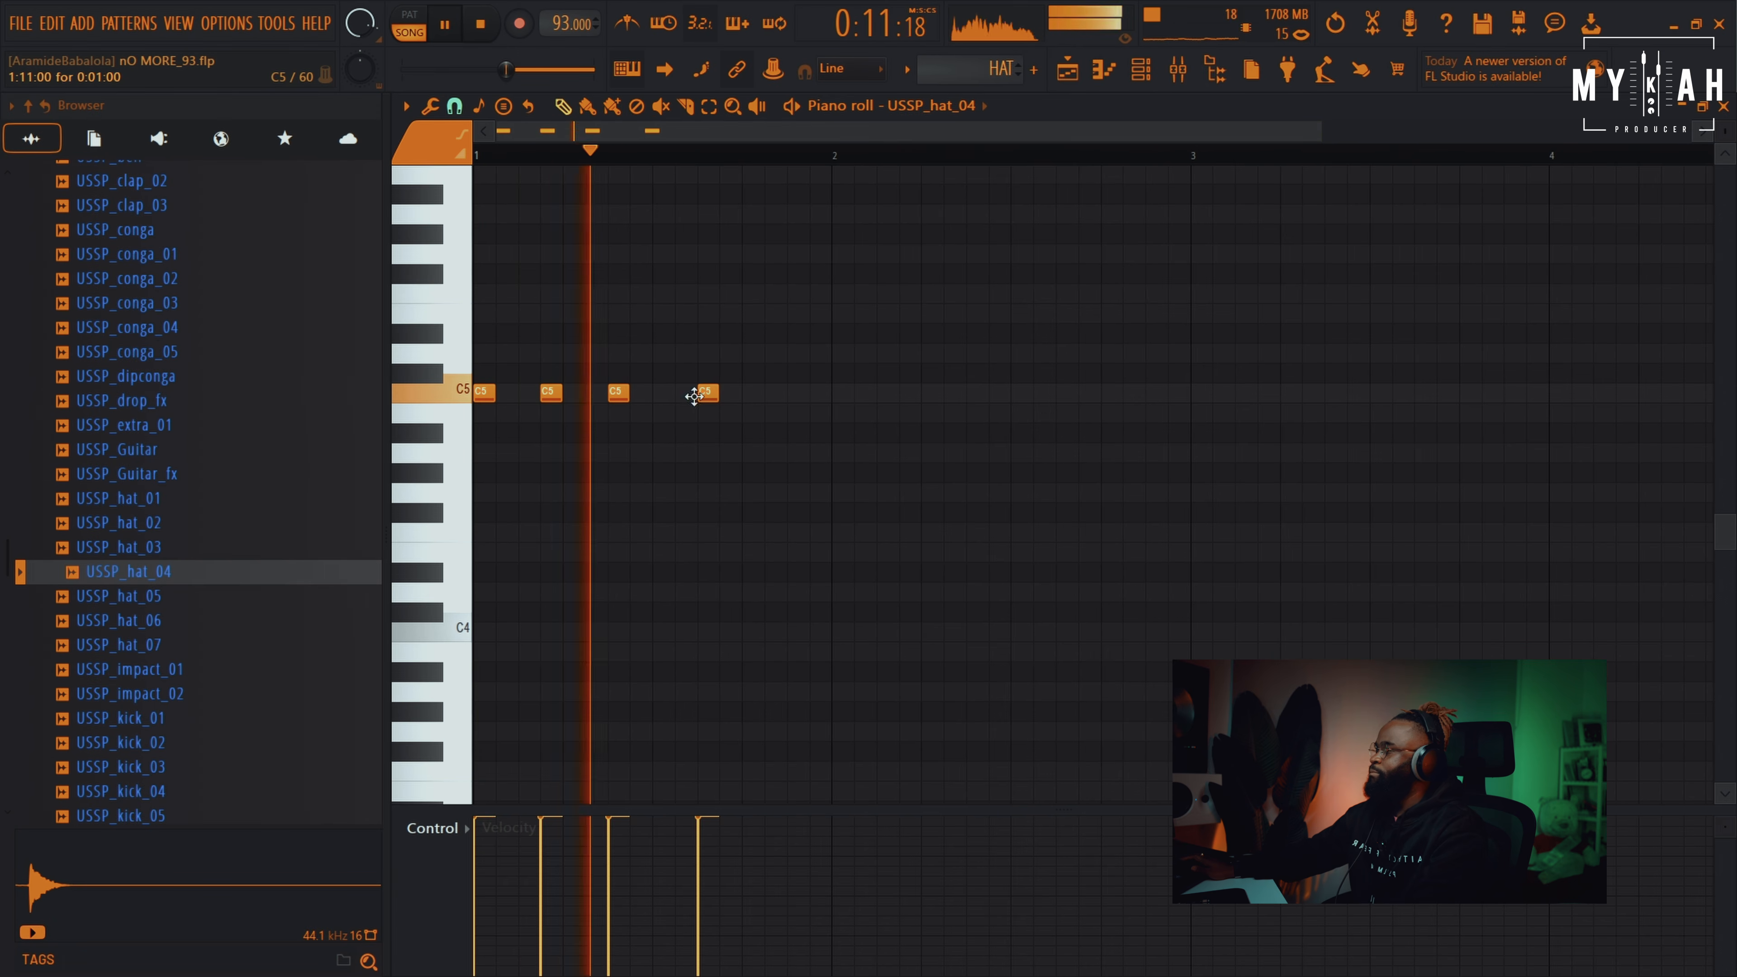
{"action": "left_click_drag", "start_coordinate": [709, 395], "coordinate": [729, 396]}
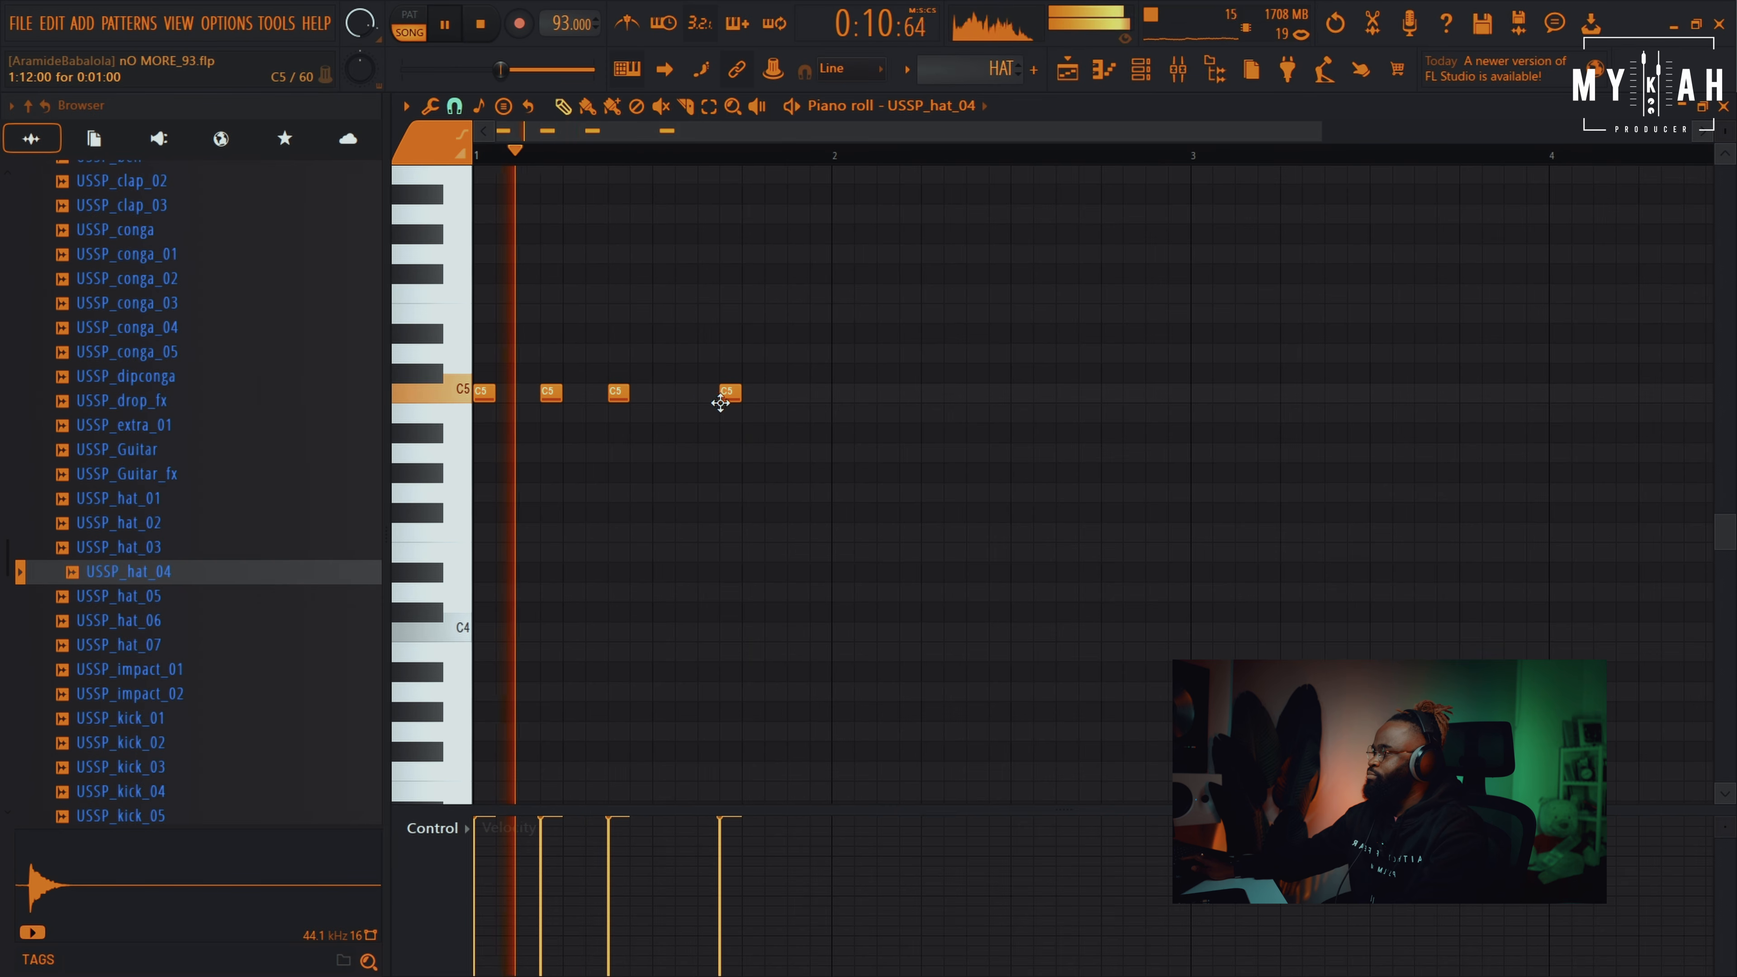
{"action": "left_click", "coordinate": [775, 394]}
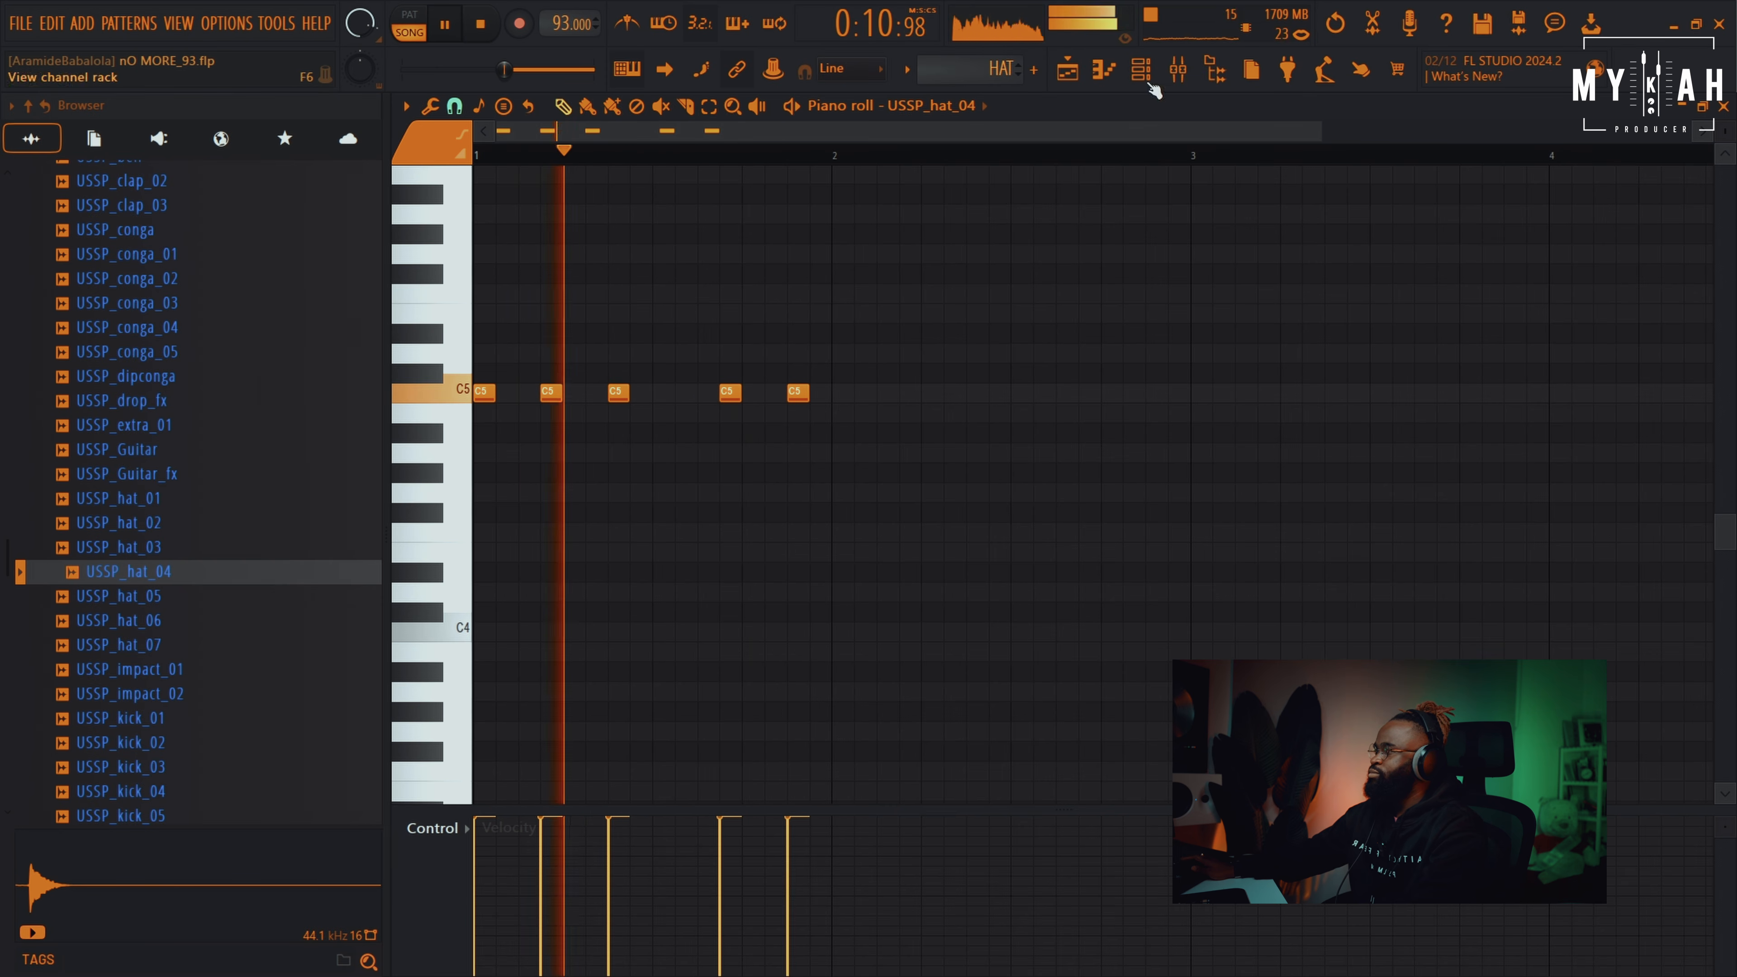
Check USSP_hat_04's Sampler settings in the channel rack, then return to the playlist
{"action": "key", "text": "F6"}
{"action": "left_click", "coordinate": [791, 480]}
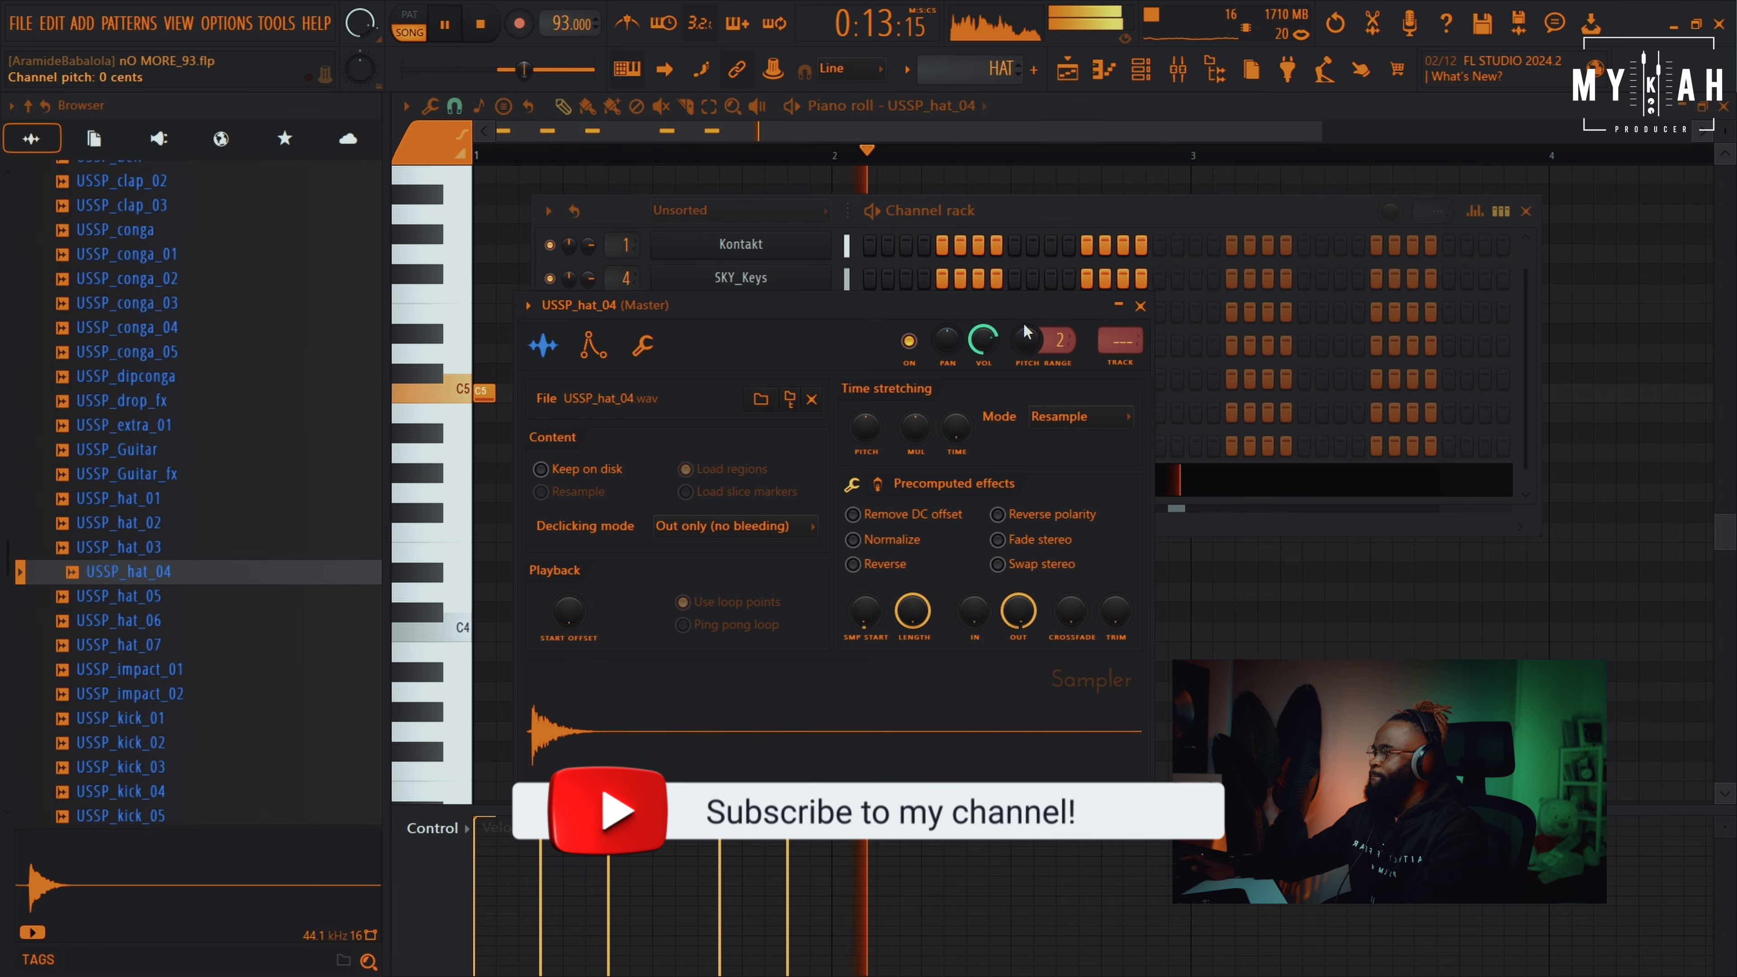
{"action": "left_click", "coordinate": [1102, 68]}
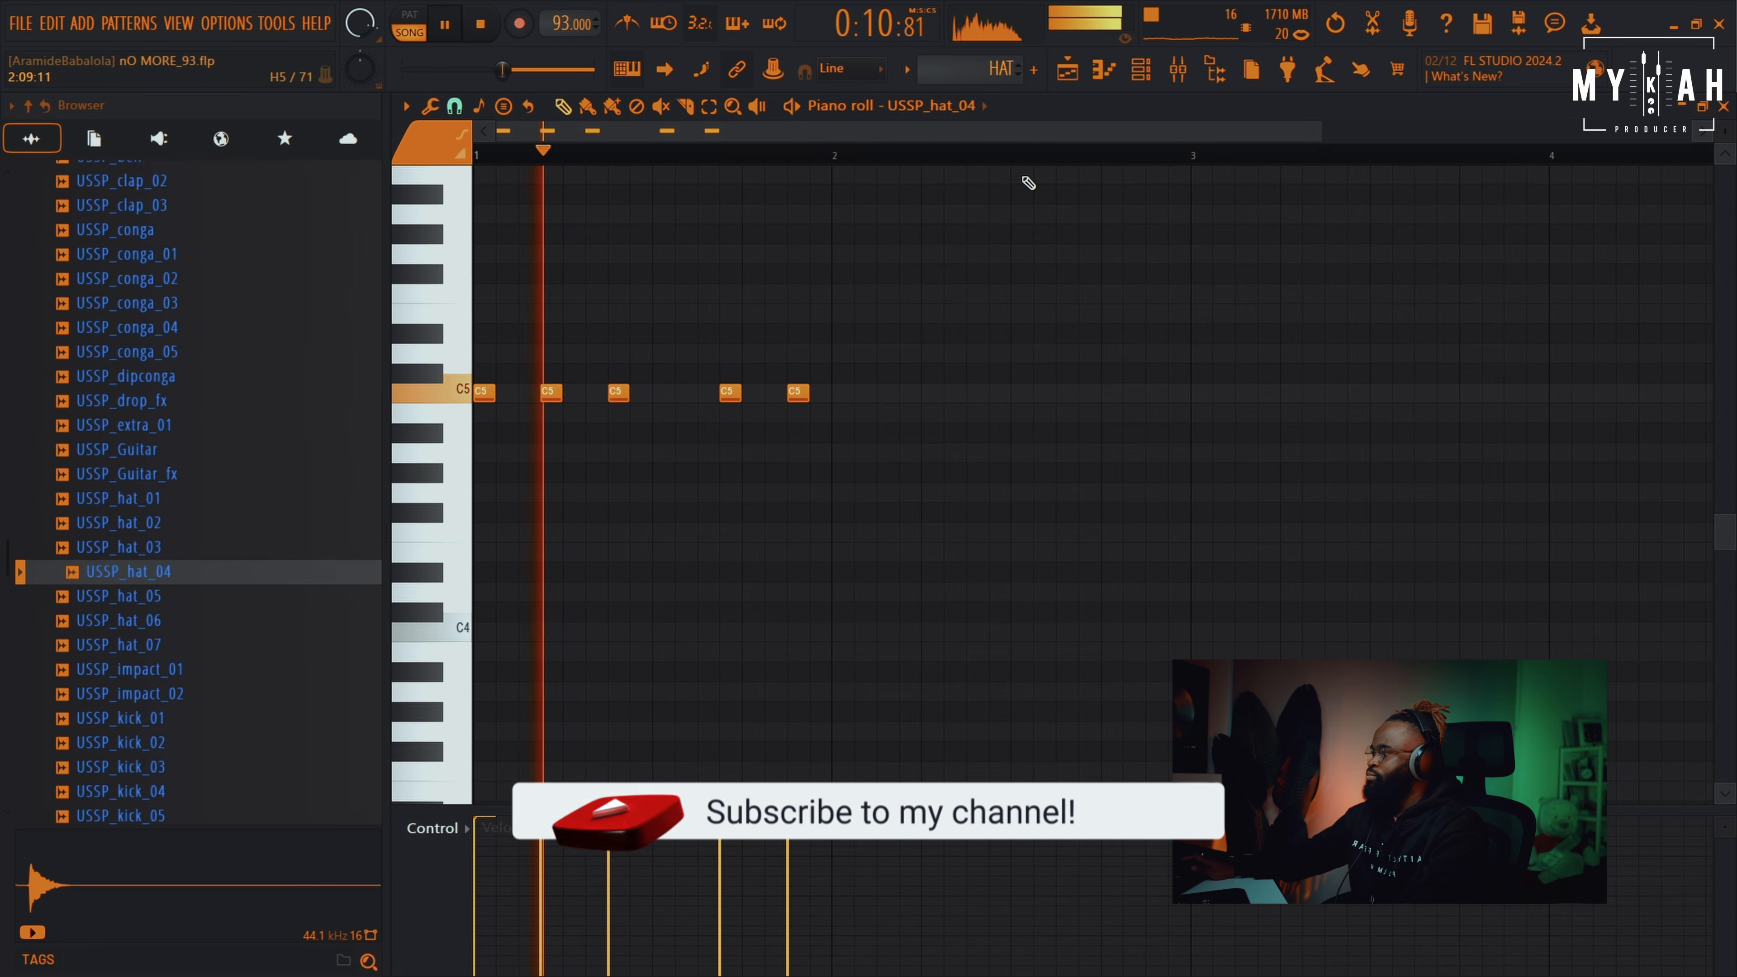
{"action": "key", "text": "F5"}
Paint HAT clips on Track 12 at bars 6, 7 and 8
{"action": "left_click", "coordinate": [886, 620]}
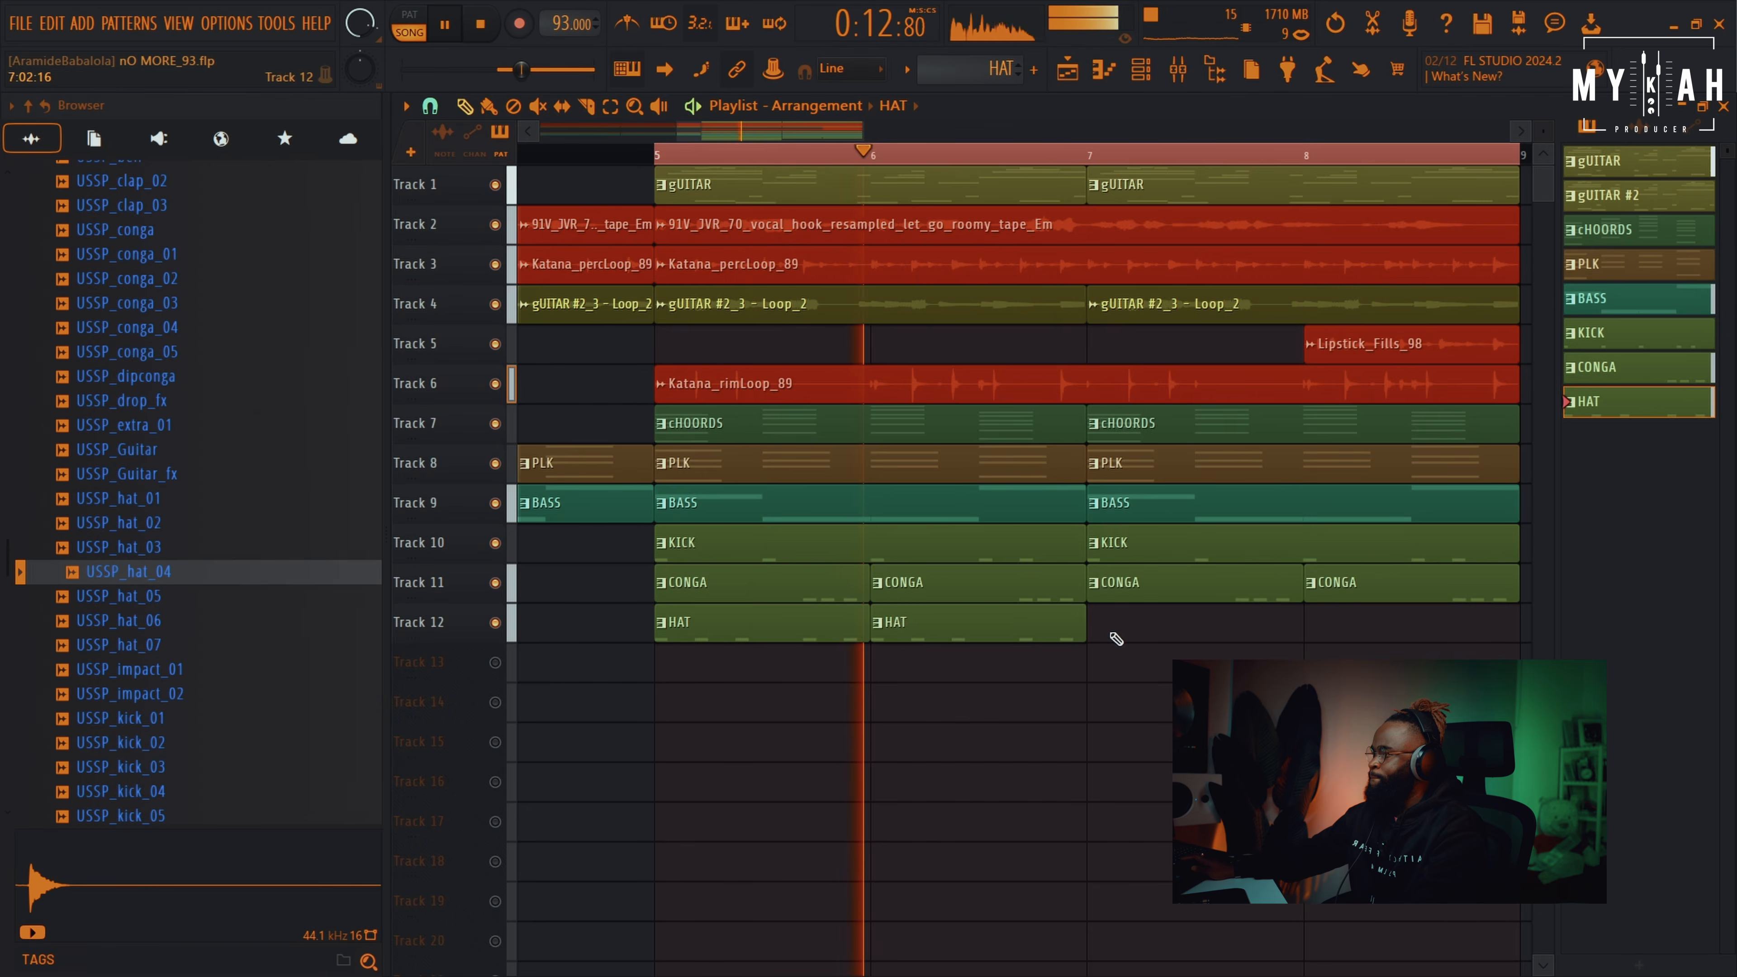
{"action": "left_click", "coordinate": [1097, 621]}
{"action": "left_click", "coordinate": [1307, 630]}
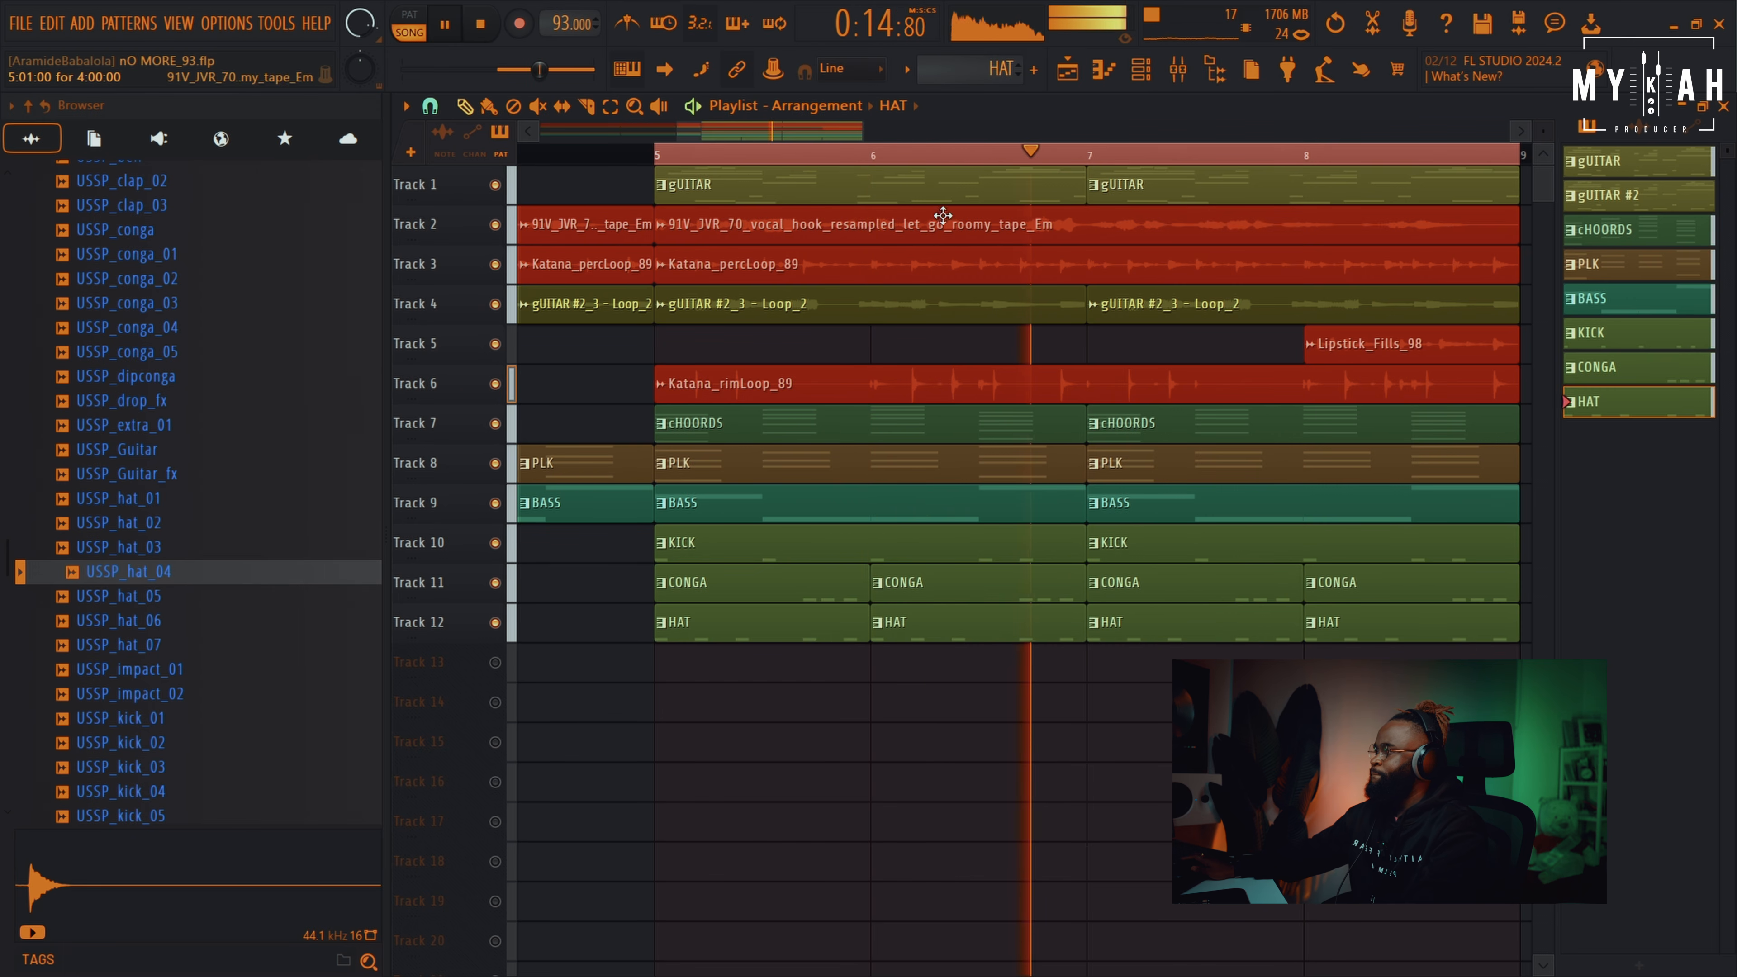
{"action": "scroll", "coordinate": [957, 156], "scroll_direction": "down", "scroll_amount": 4}
Solo Track 10's kick and bring the HAT track back in
{"action": "key", "text": "space"}
{"action": "right_click", "coordinate": [495, 543]}
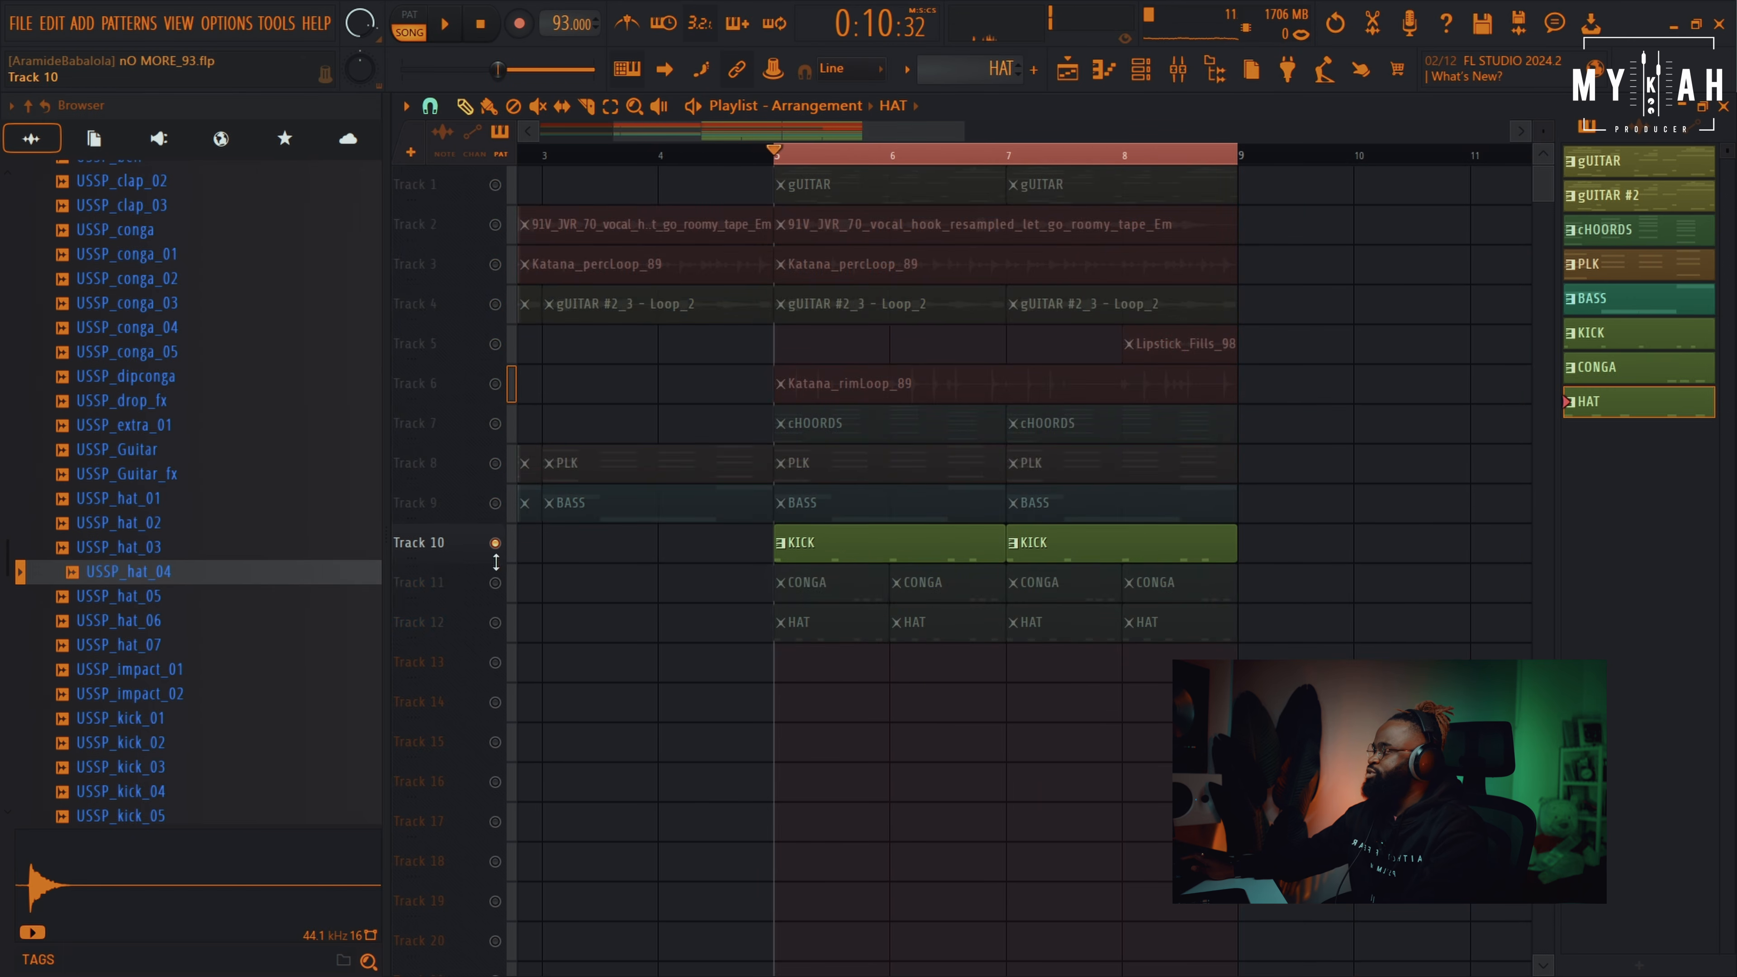
{"action": "left_click", "coordinate": [498, 623]}
Unmute the rim and perc loop tracks and route Katana_percLoop_89 to mixer insert 5
{"action": "key", "text": "space"}
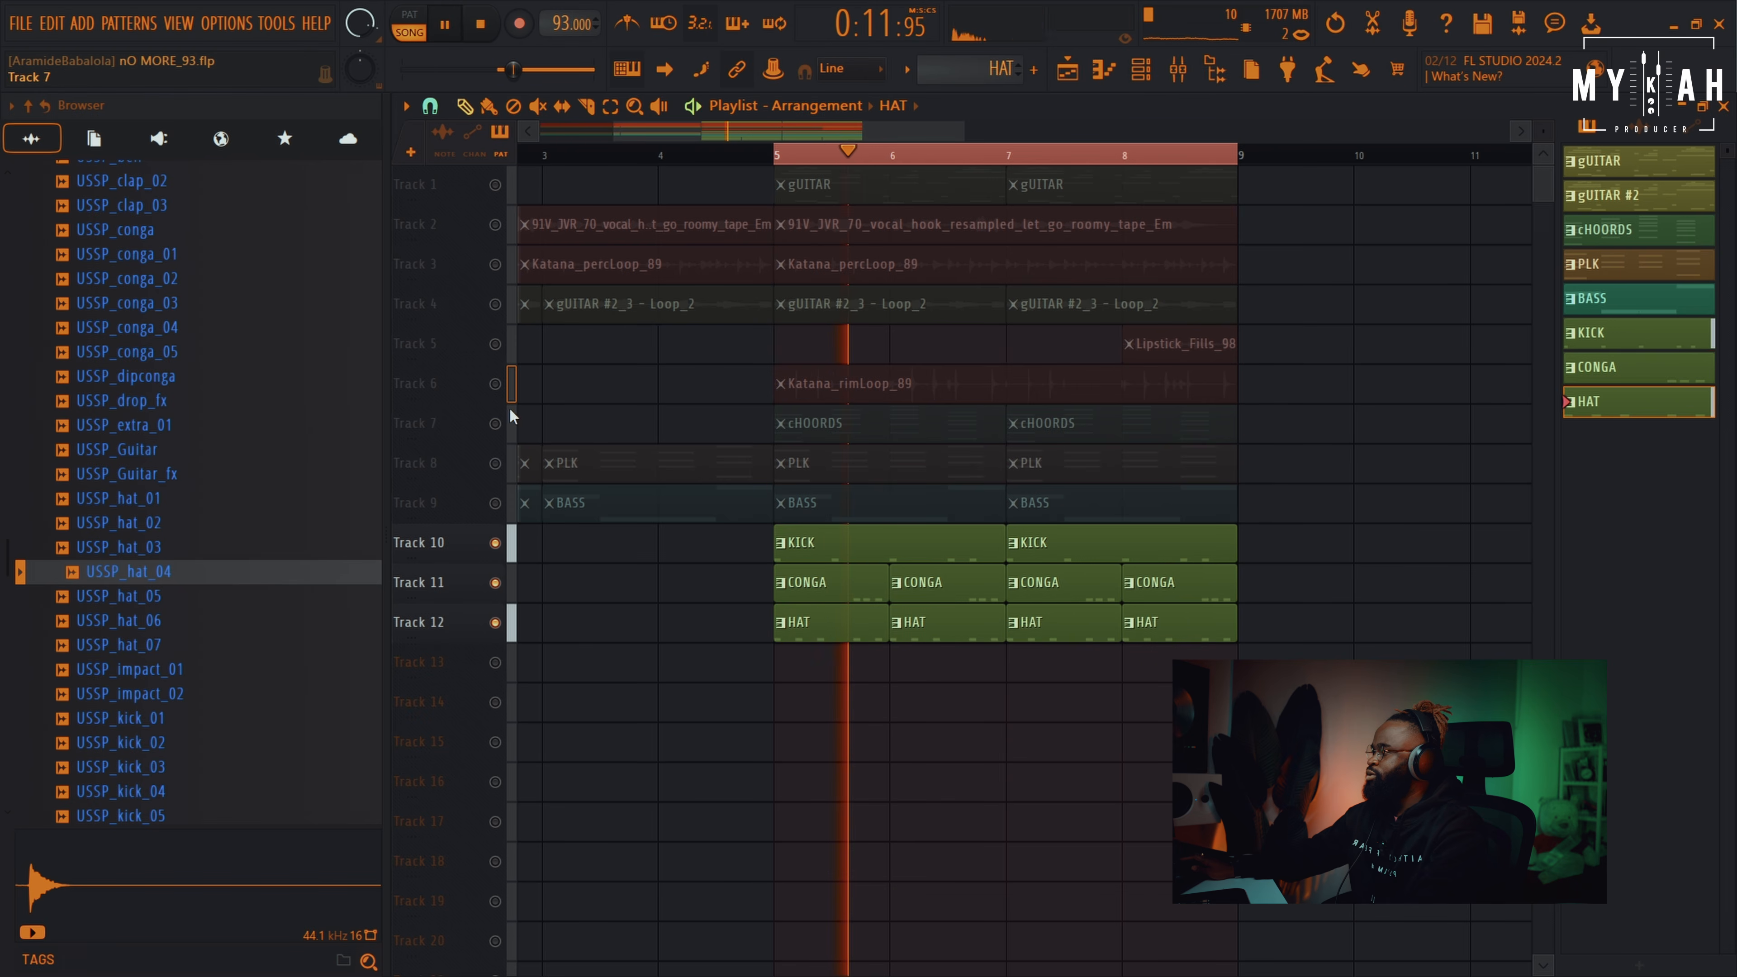
{"action": "left_click", "coordinate": [495, 384]}
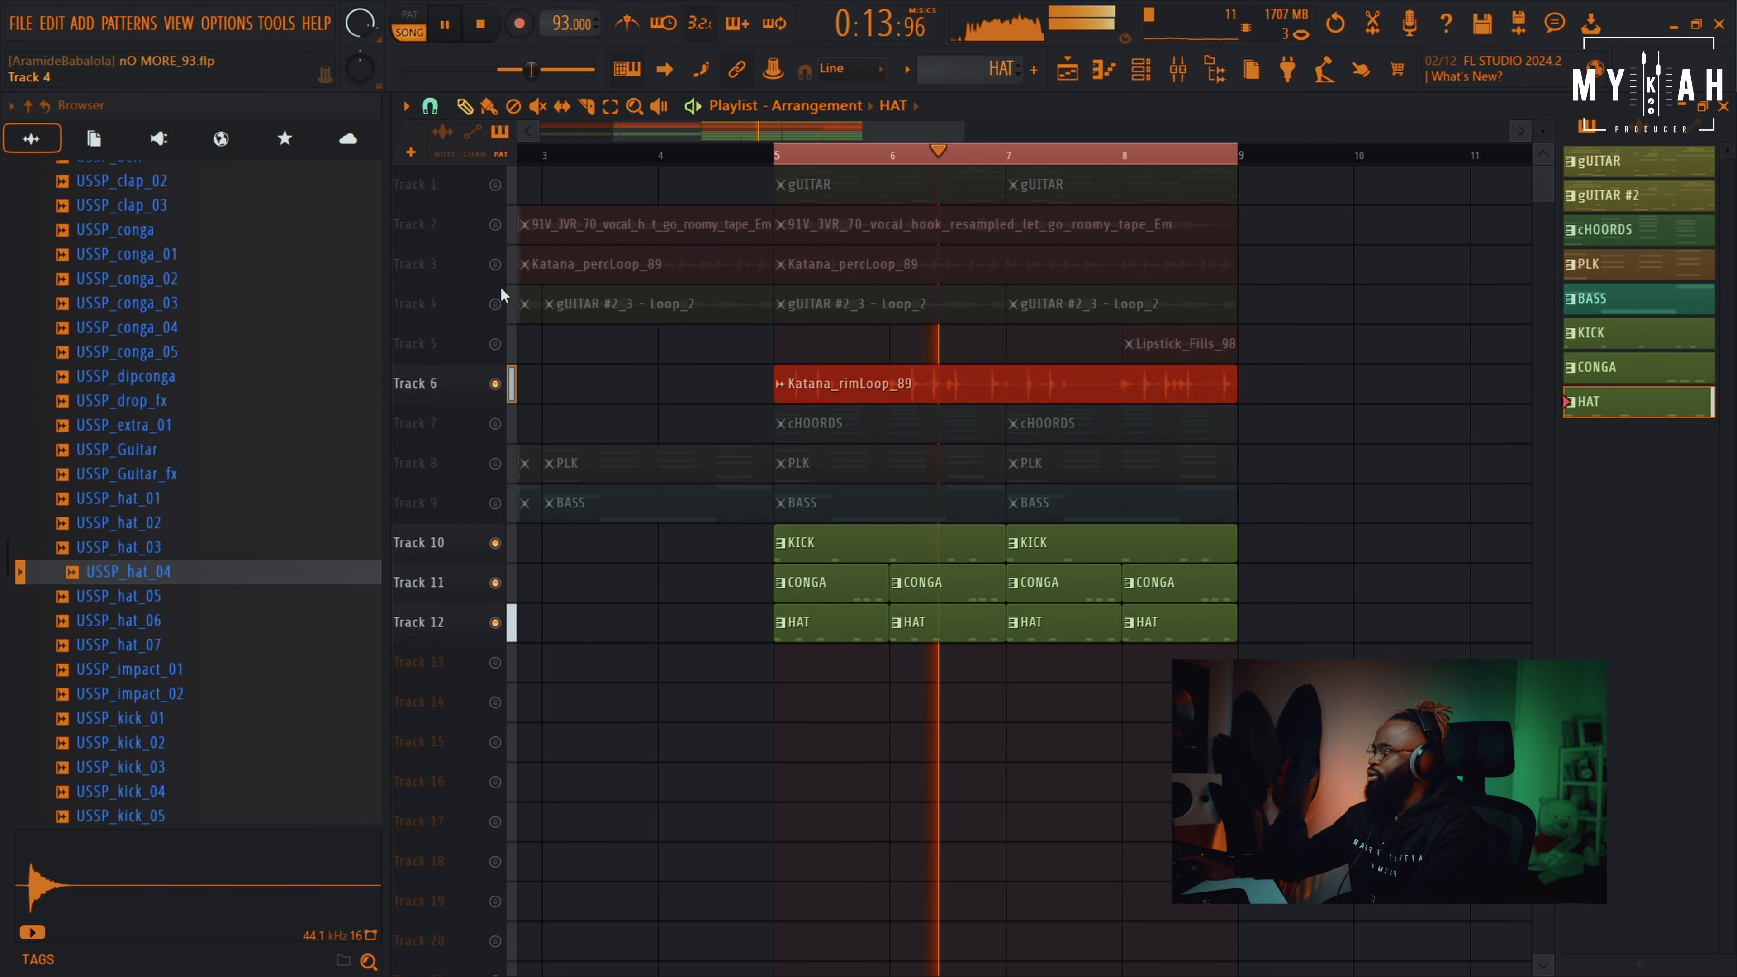
{"action": "left_click", "coordinate": [495, 264]}
{"action": "double_click", "coordinate": [997, 268]}
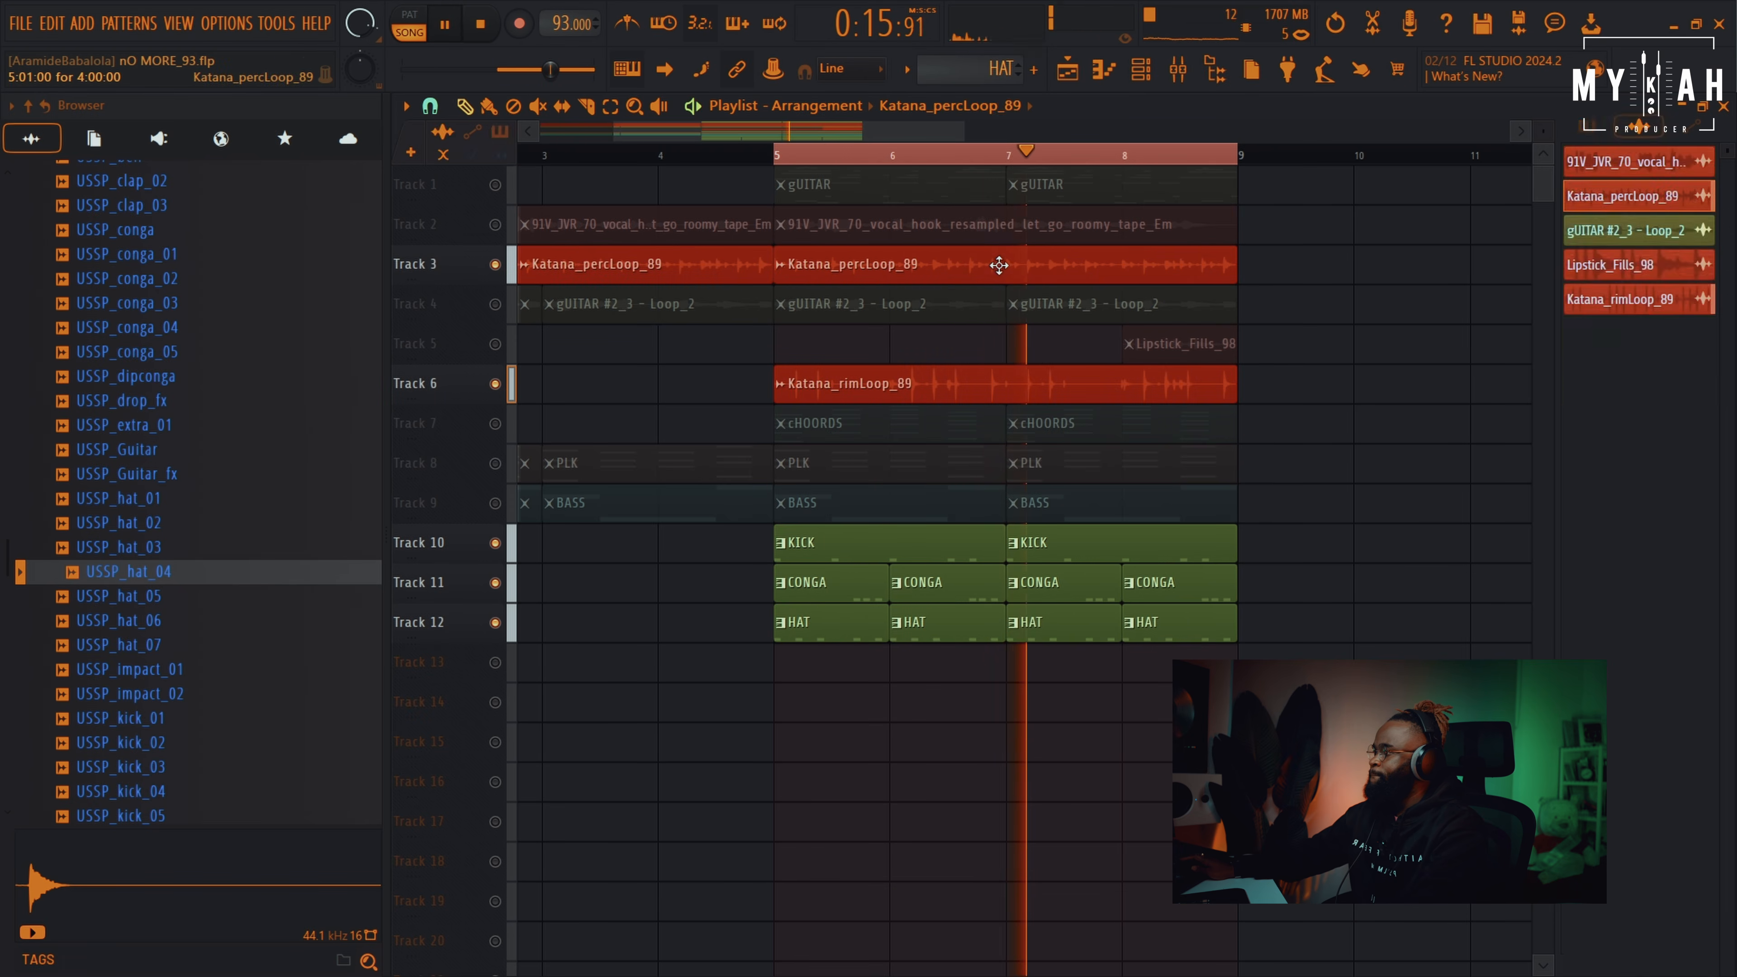
{"action": "left_click", "coordinate": [1060, 306]}
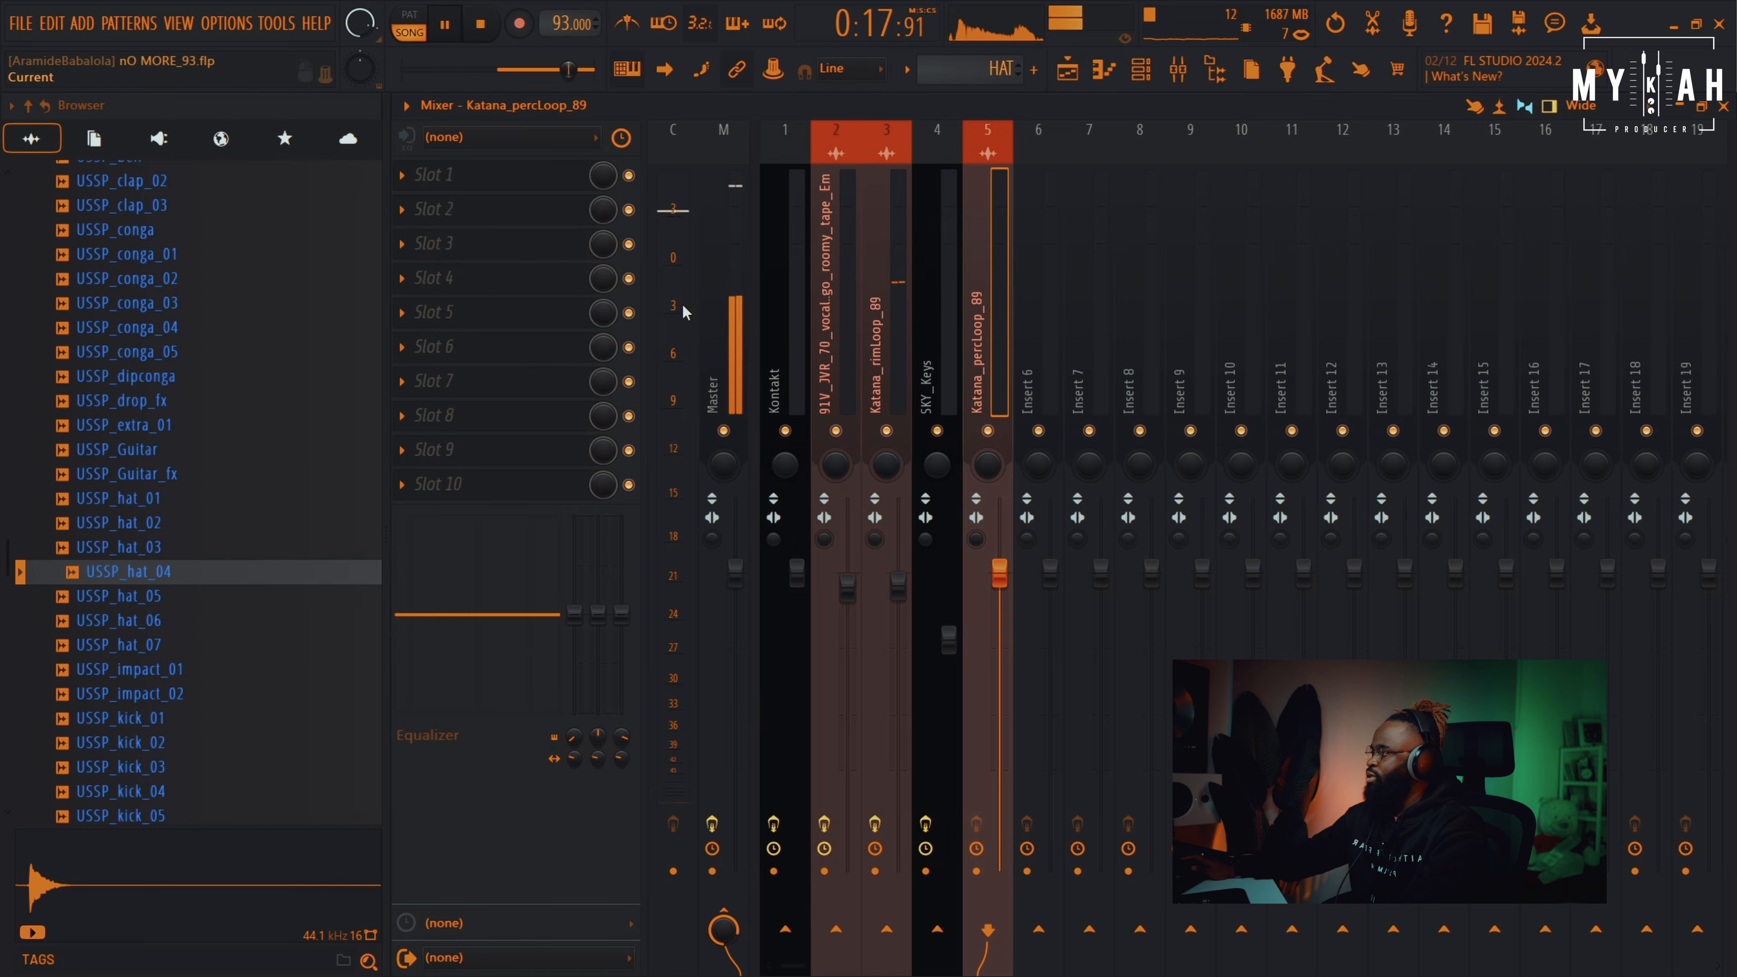
Load Fruity parametric EQ 2 into the first effect slot of Katana_percLoop_89's insert
{"action": "left_click", "coordinate": [460, 173]}
{"action": "mouse_move", "coordinate": [444, 198]}
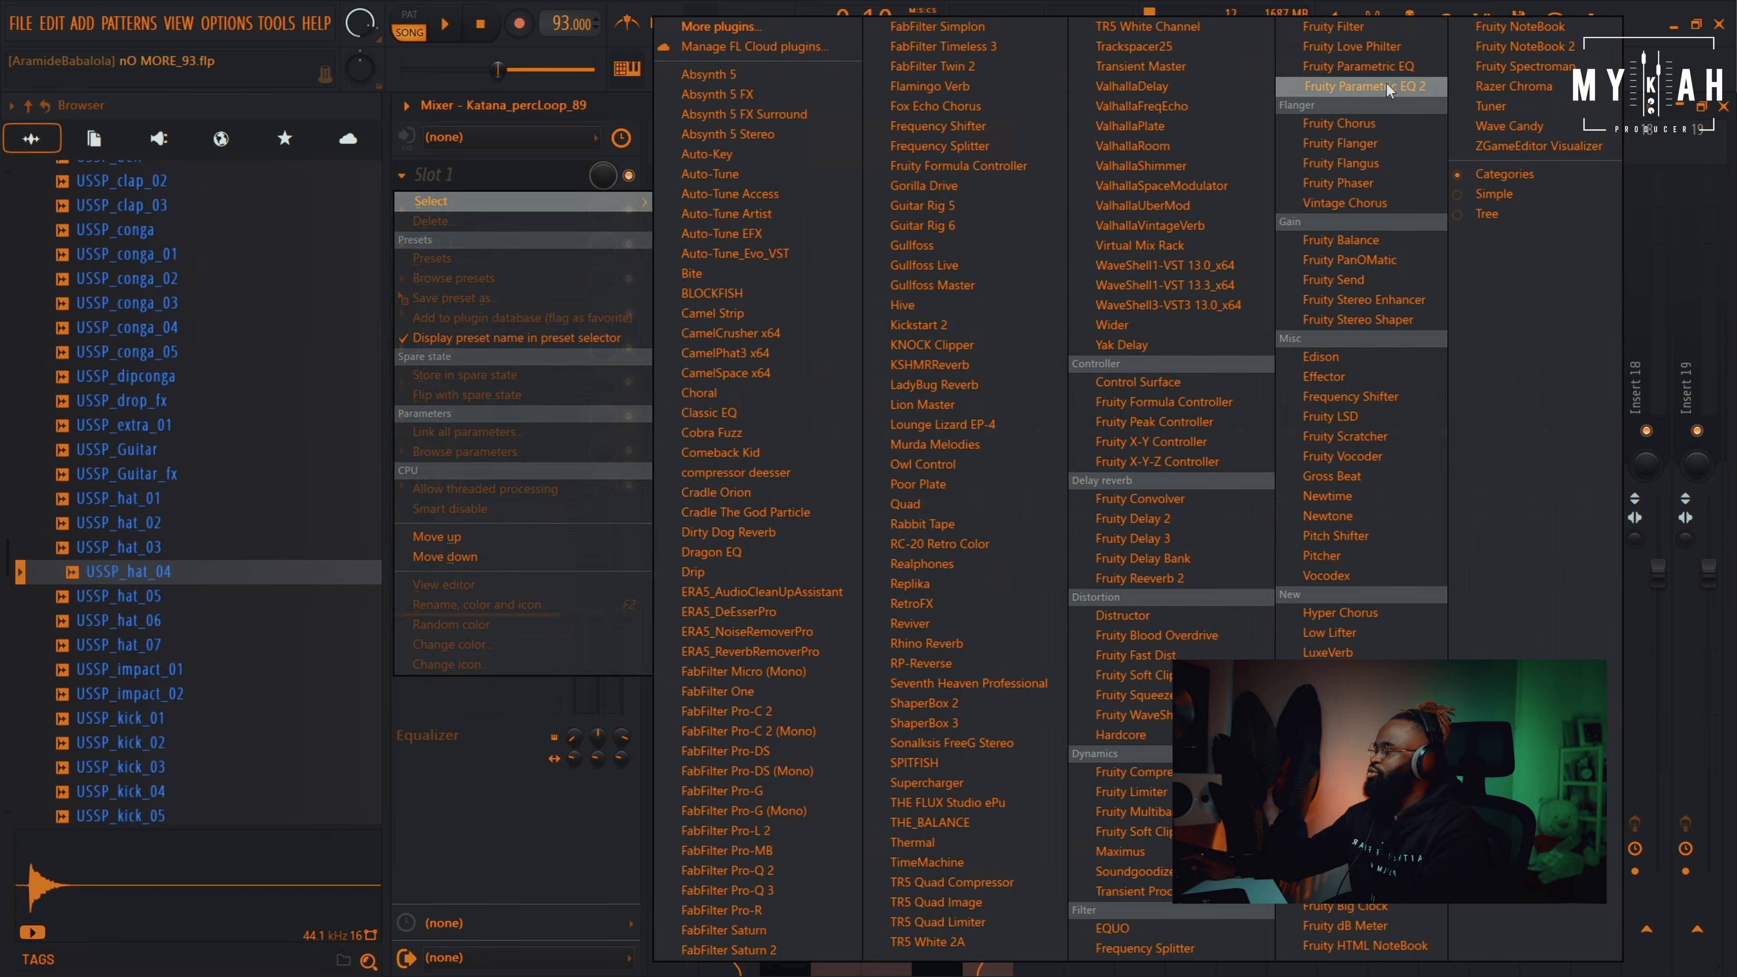
{"action": "left_click", "coordinate": [1391, 89]}
{"action": "key", "text": "space"}
Make EQ band 1 a Steep 8 low cut at about 78 Hz
{"action": "left_click_drag", "start_coordinate": [621, 496], "coordinate": [660, 628]}
{"action": "key", "text": "space"}
{"action": "right_click", "coordinate": [660, 628]}
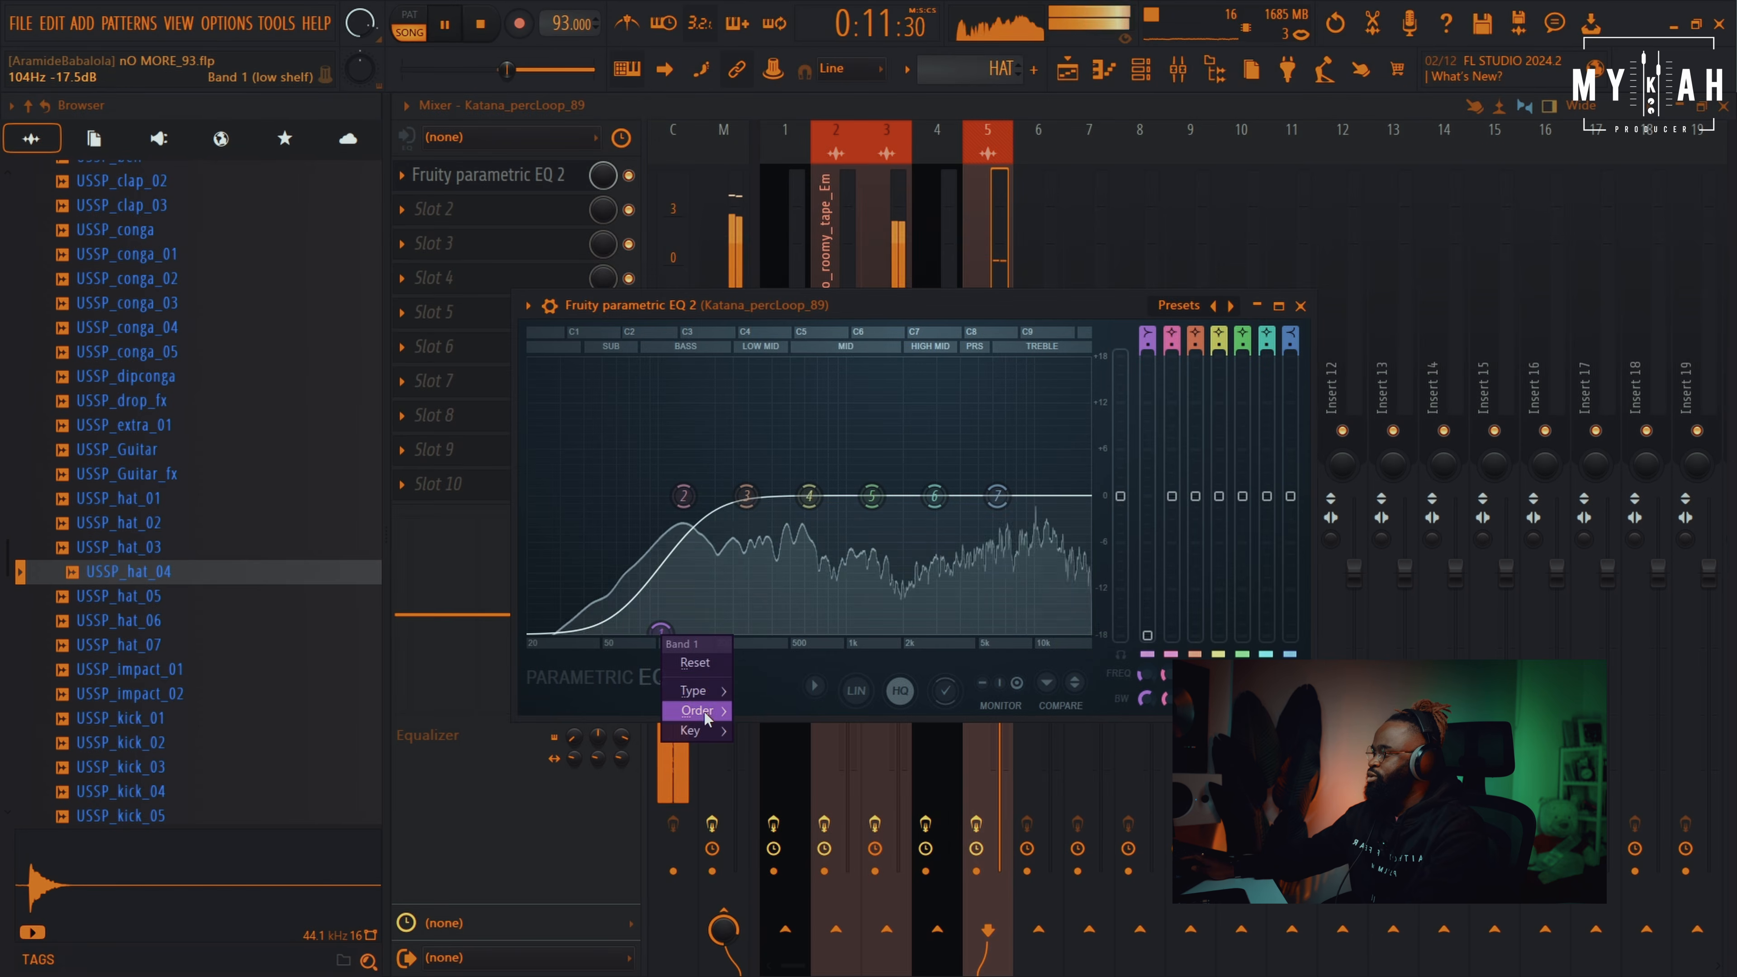
{"action": "left_click", "coordinate": [749, 711]}
{"action": "left_click_drag", "start_coordinate": [661, 628], "coordinate": [629, 628]}
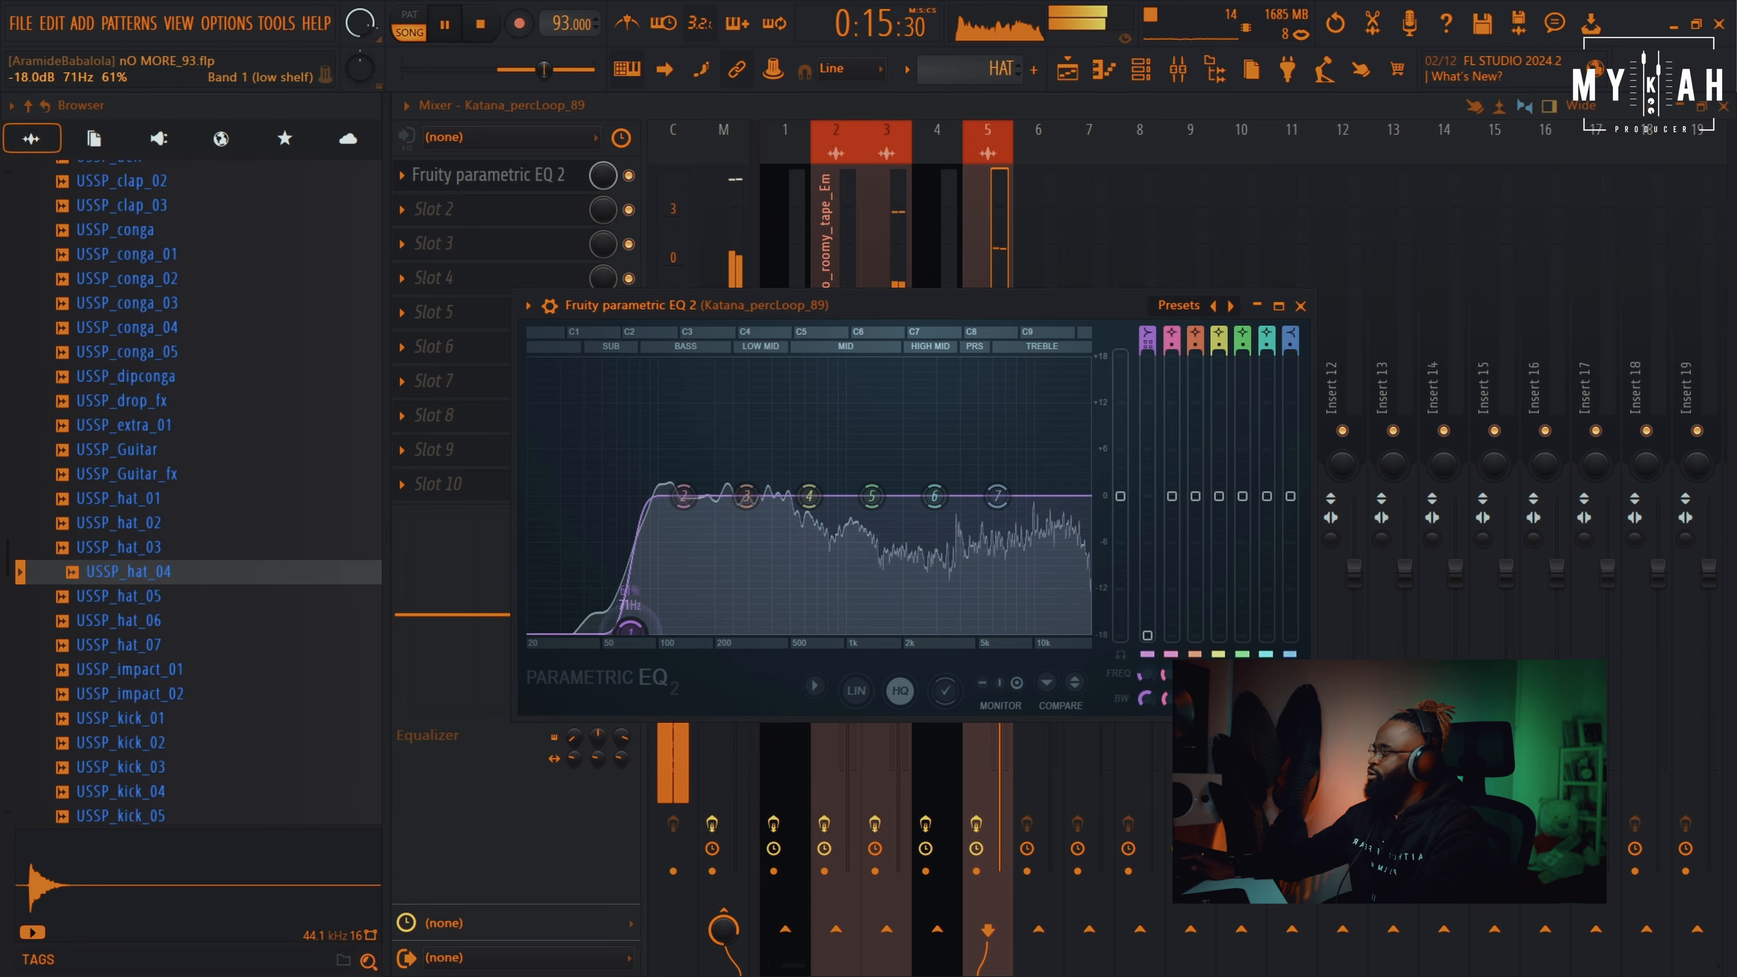
{"action": "left_click", "coordinate": [1069, 71]}
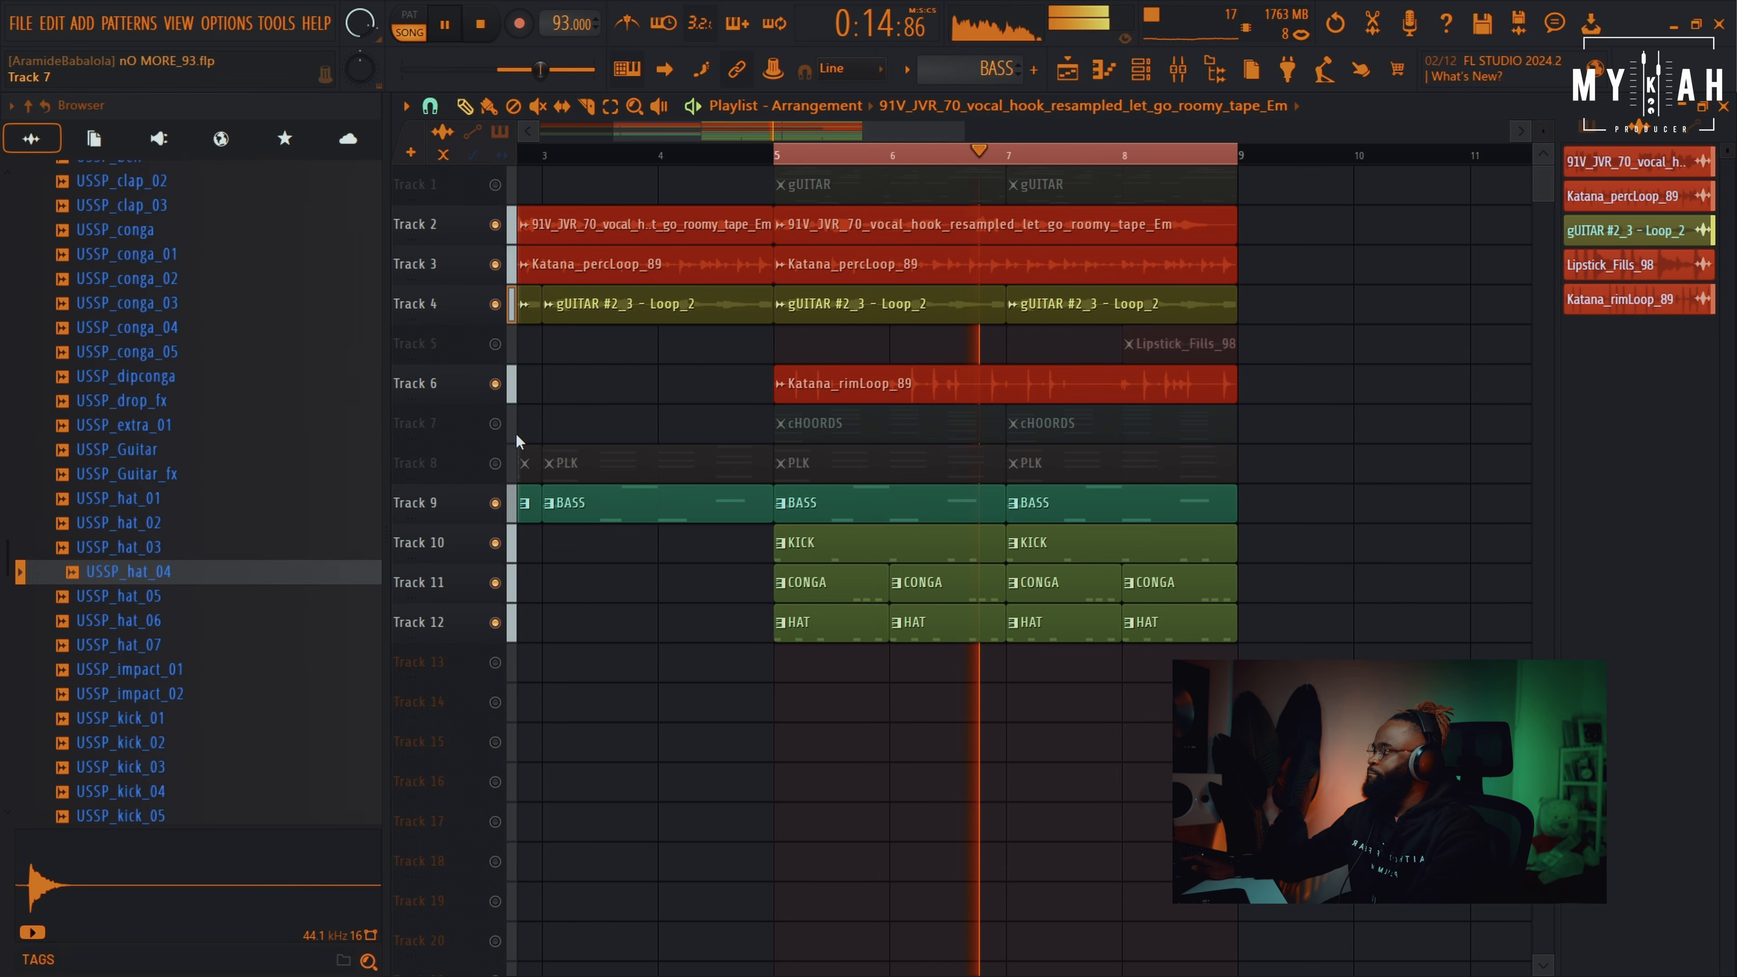
Unmute the cHOORDS and PLK tracks
{"action": "left_click", "coordinate": [494, 422]}
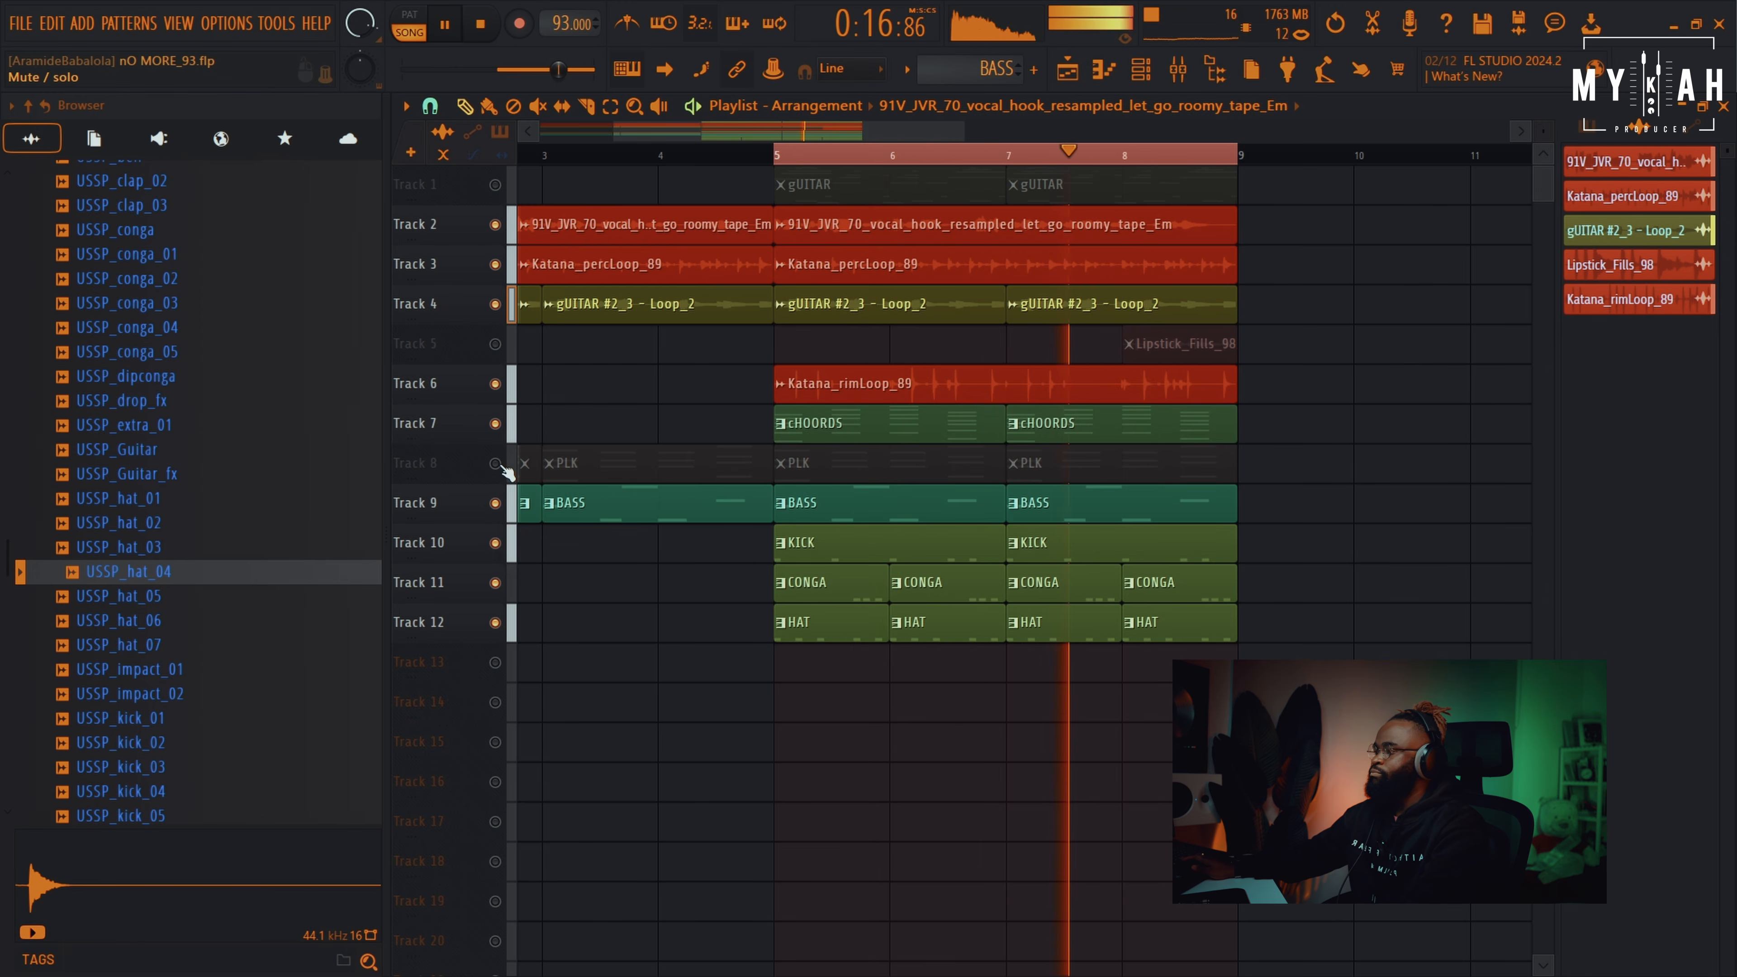
{"action": "left_click", "coordinate": [494, 462]}
{"action": "left_click", "coordinate": [819, 463]}
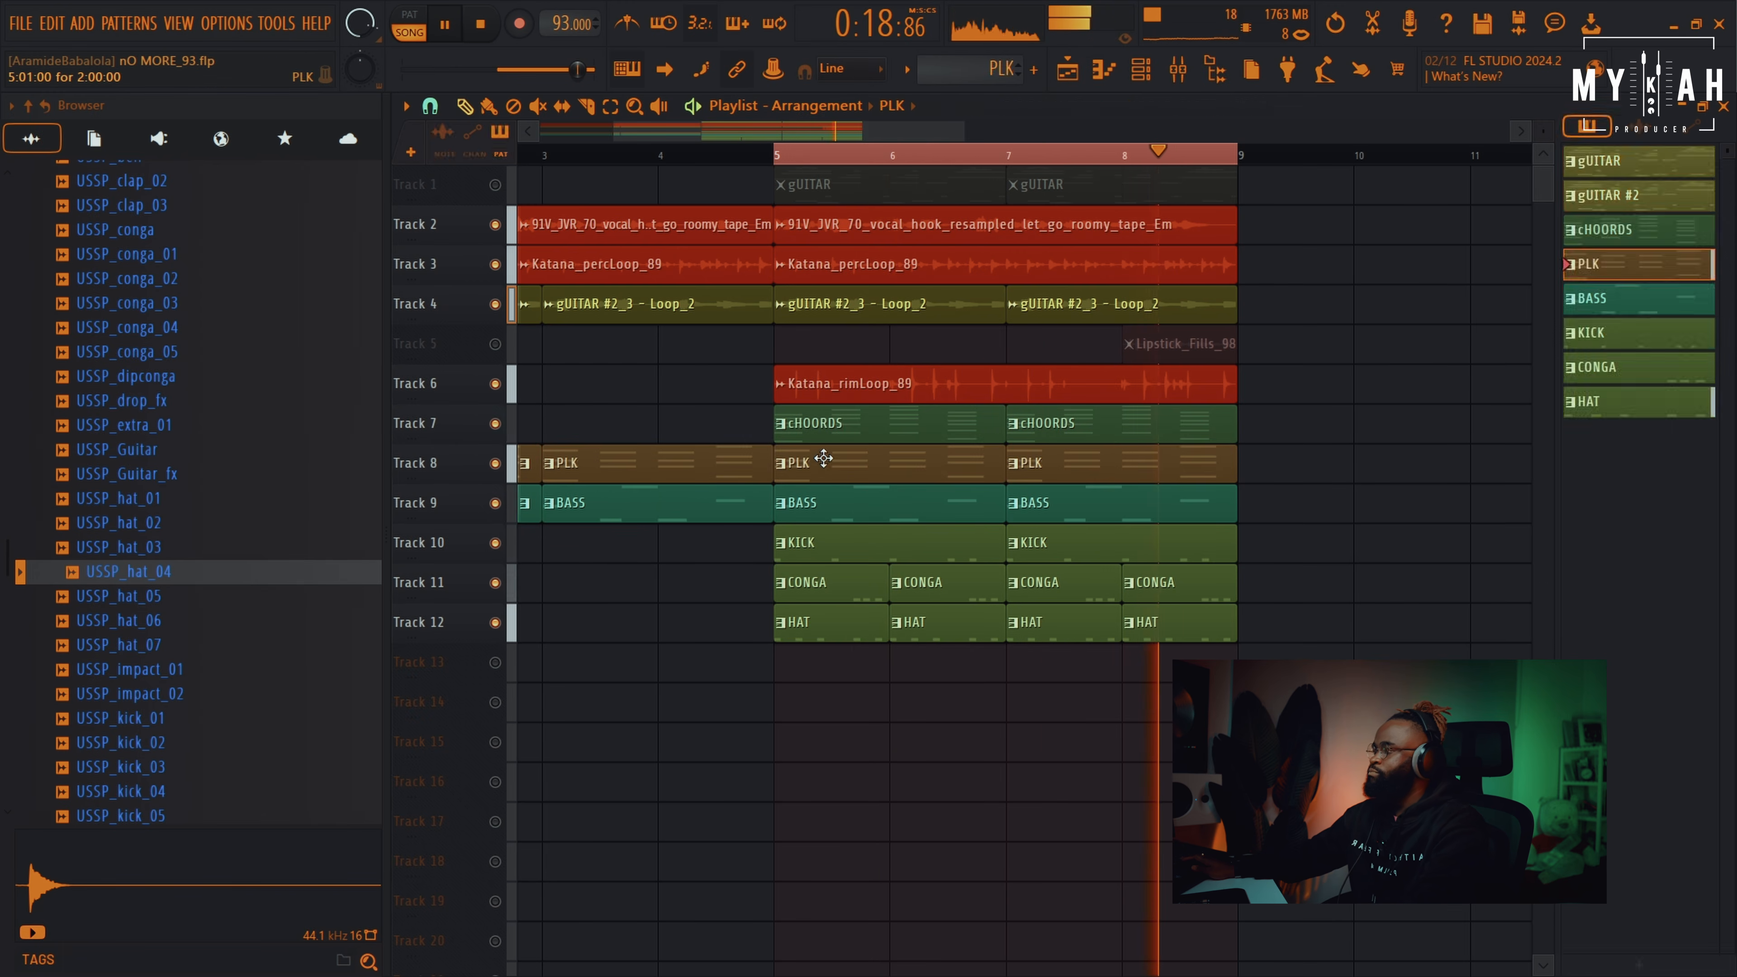
Check the SKY_Keys instrument in the PLK pattern's channel rack and its mixer routing
{"action": "key", "text": "F6"}
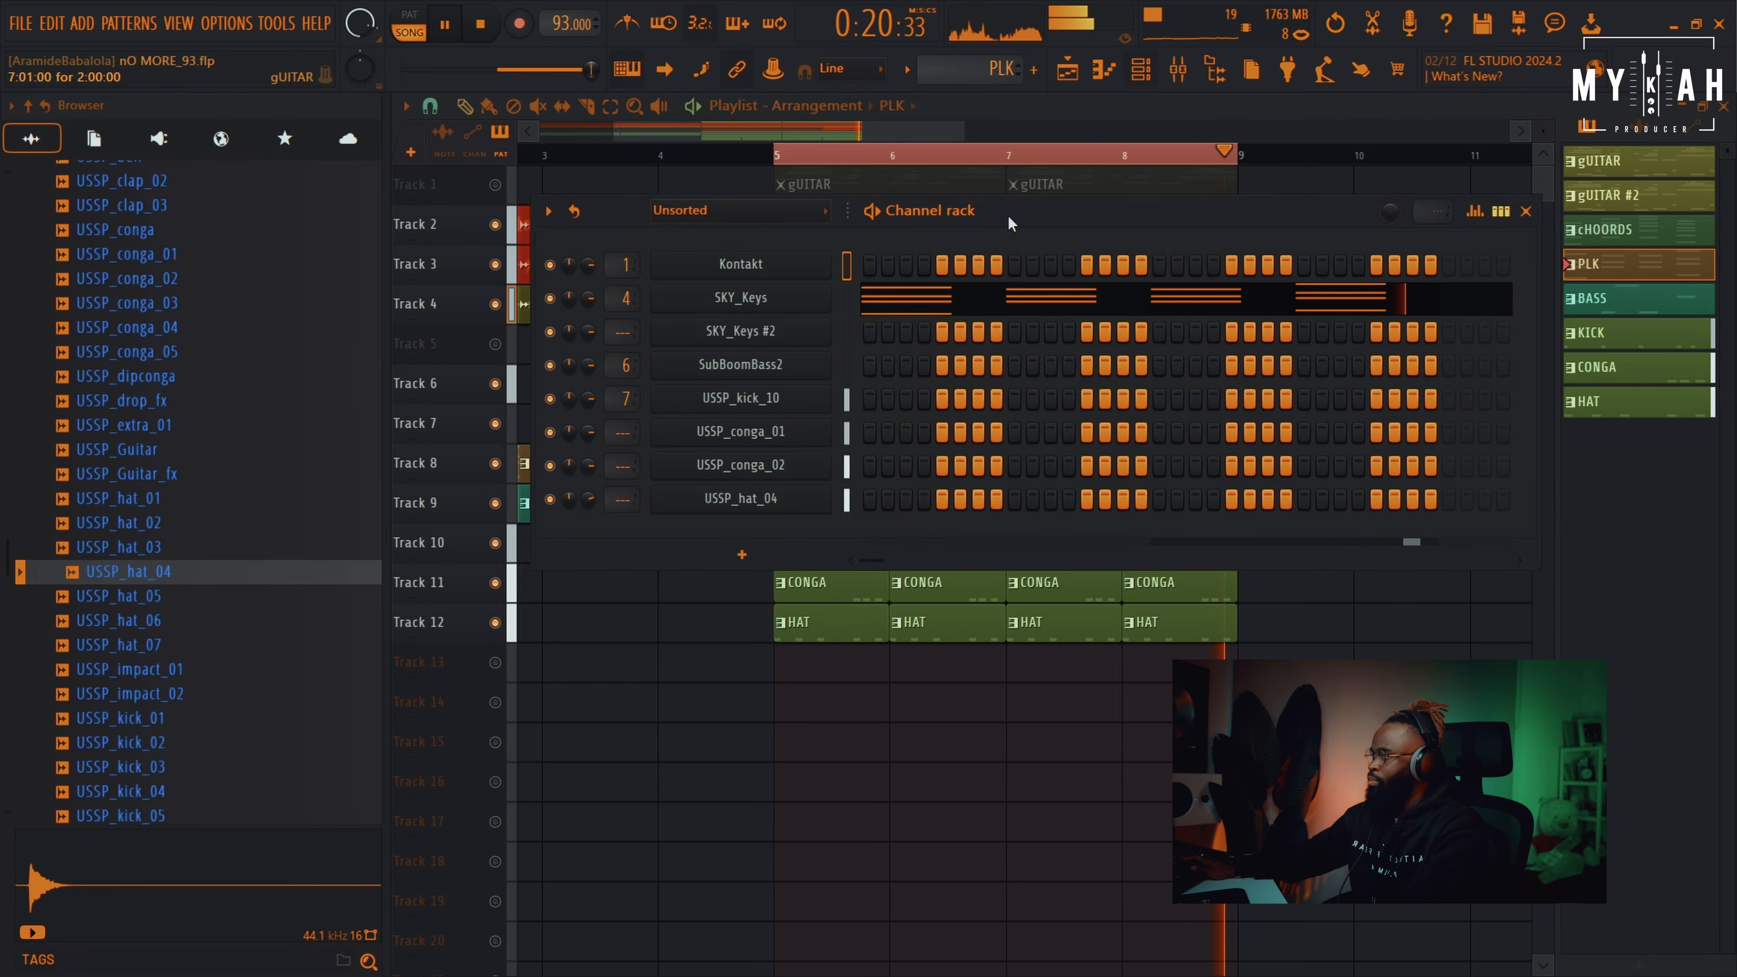
{"action": "left_click", "coordinate": [778, 306]}
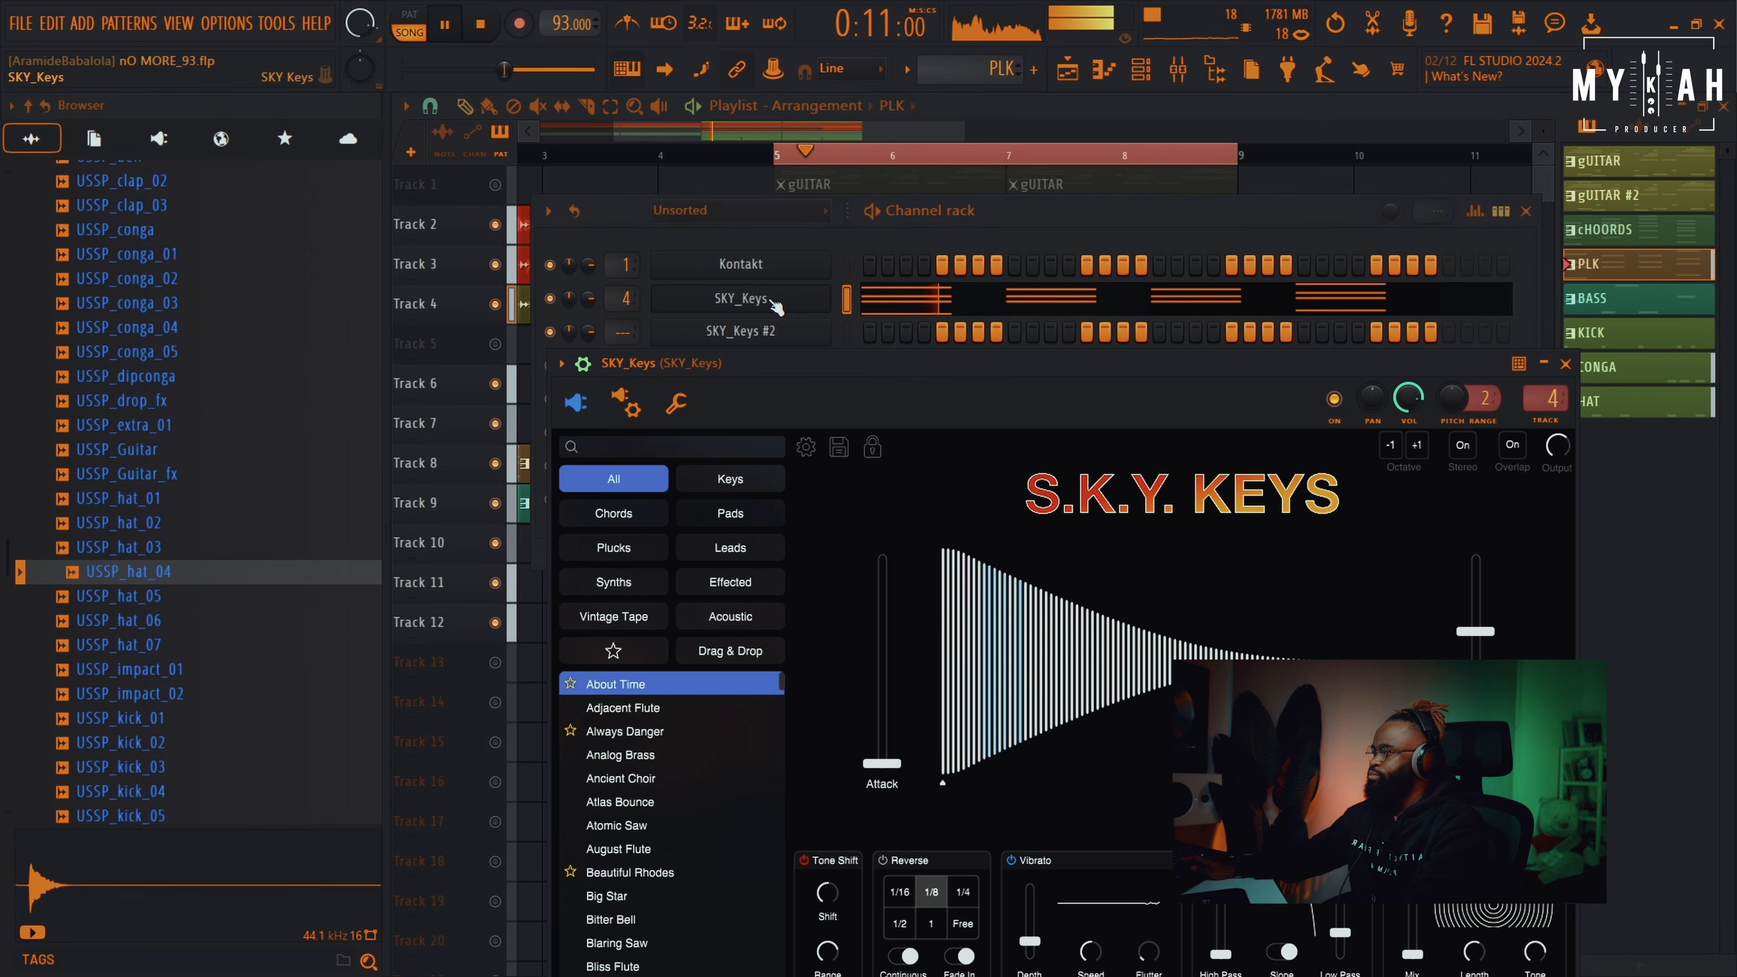
{"action": "left_click", "coordinate": [1196, 68]}
{"action": "left_click", "coordinate": [1069, 68]}
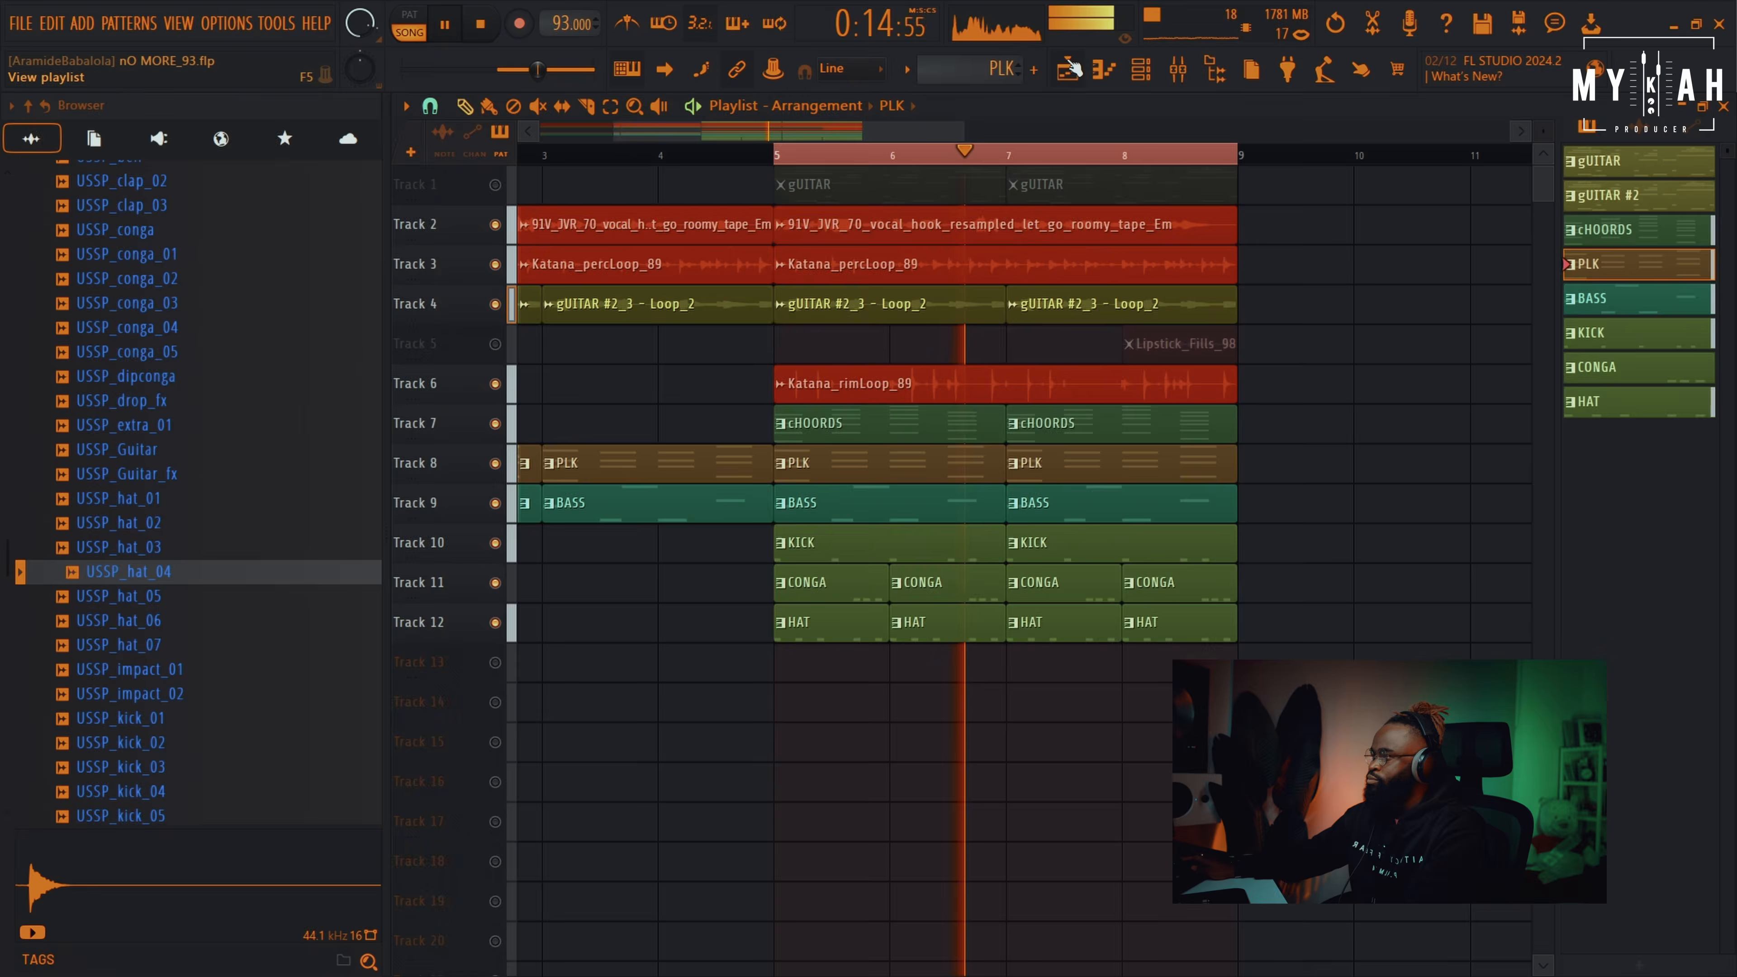
Unmute the Lipstick_Fills_98 track and open that audio clip's settings
{"action": "left_click", "coordinate": [495, 344]}
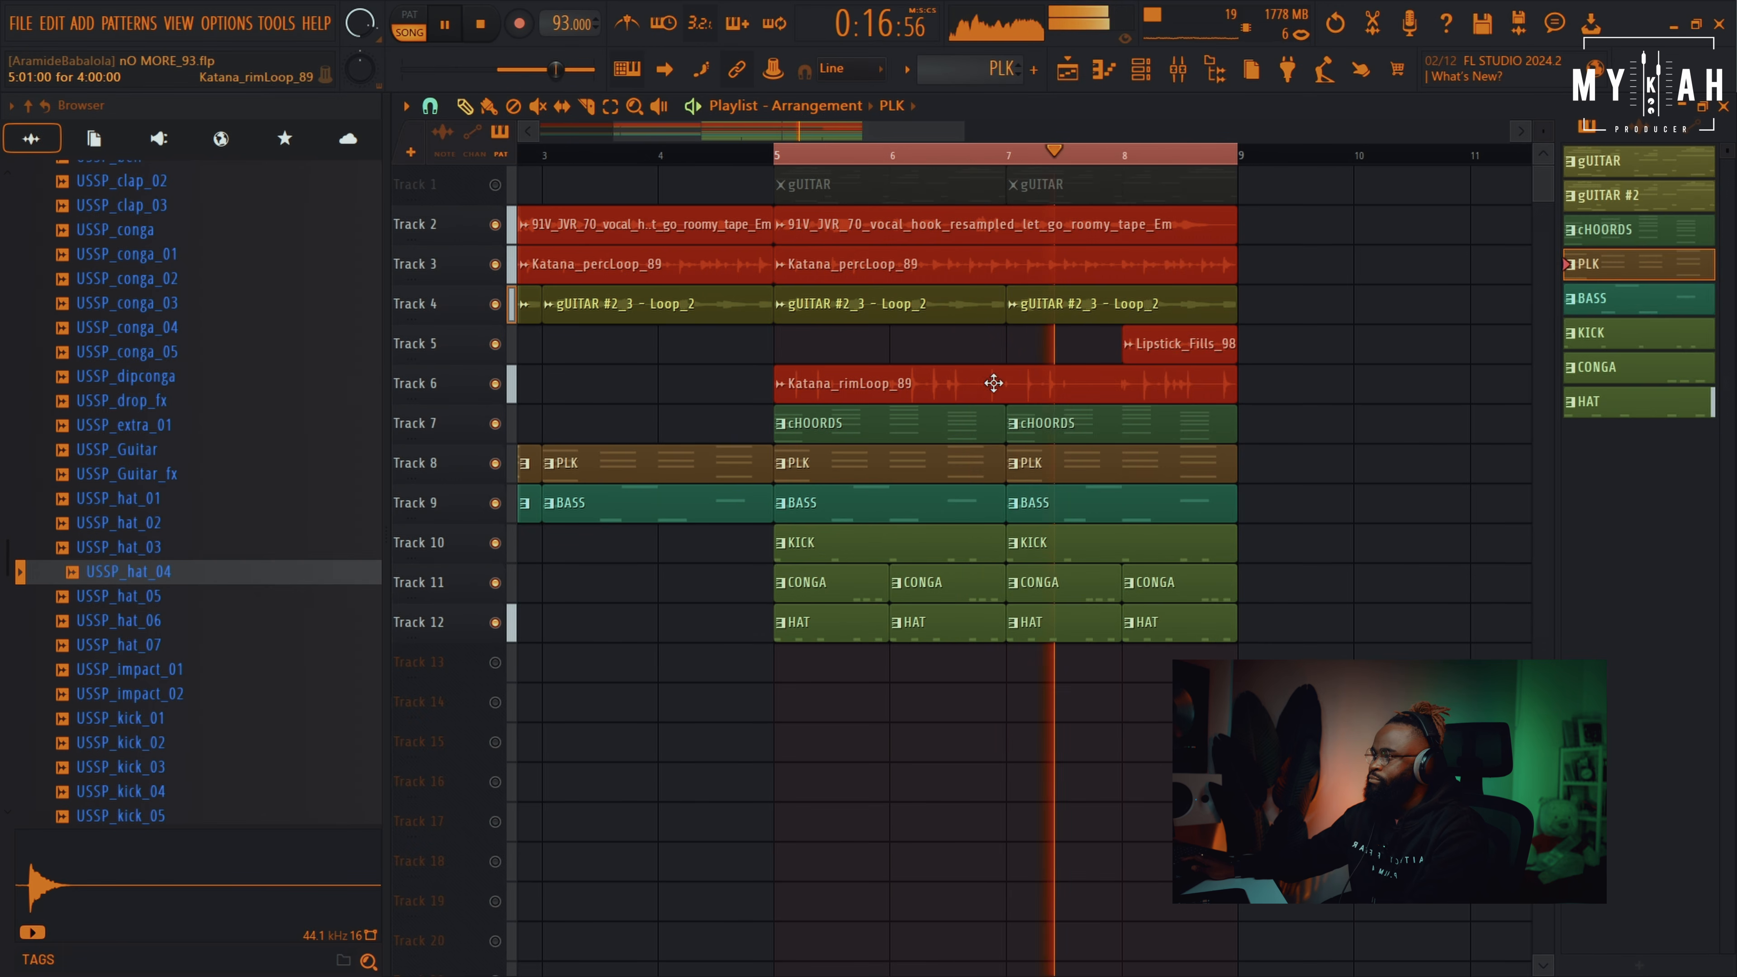
{"action": "scroll", "coordinate": [1146, 156], "scroll_direction": "up", "scroll_amount": 5}
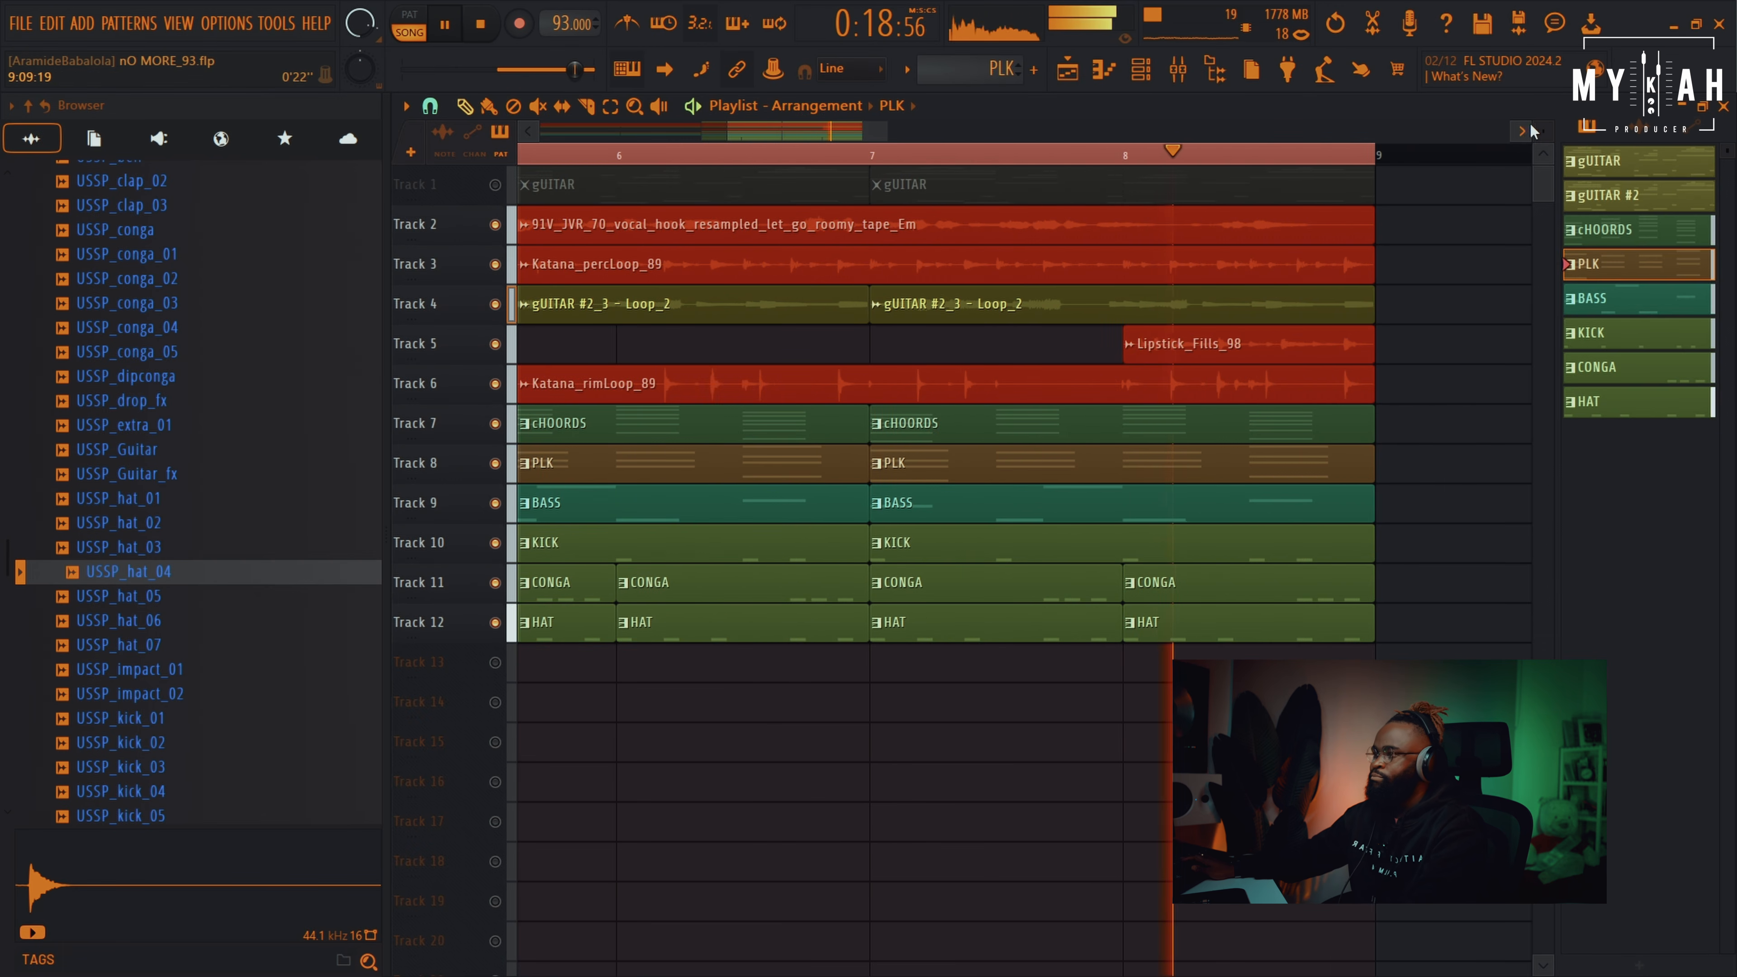
{"action": "scroll", "coordinate": [1024, 452], "scroll_direction": "up", "scroll_amount": 4}
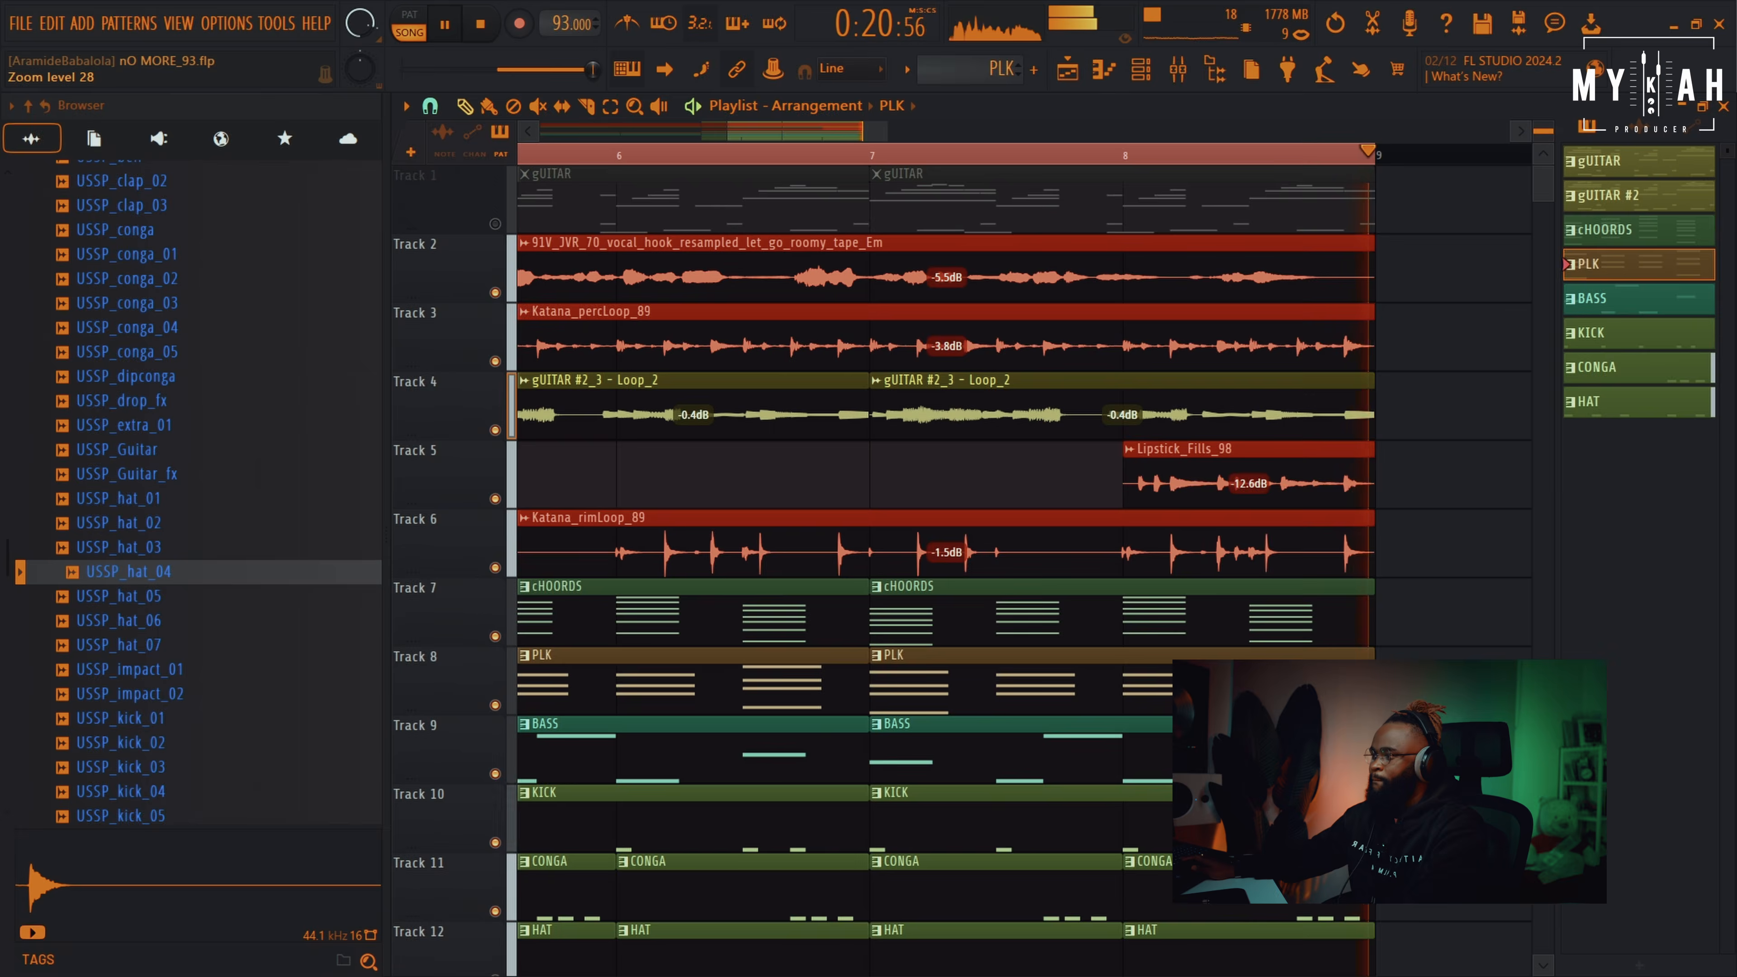
{"action": "double_click", "coordinate": [1206, 472]}
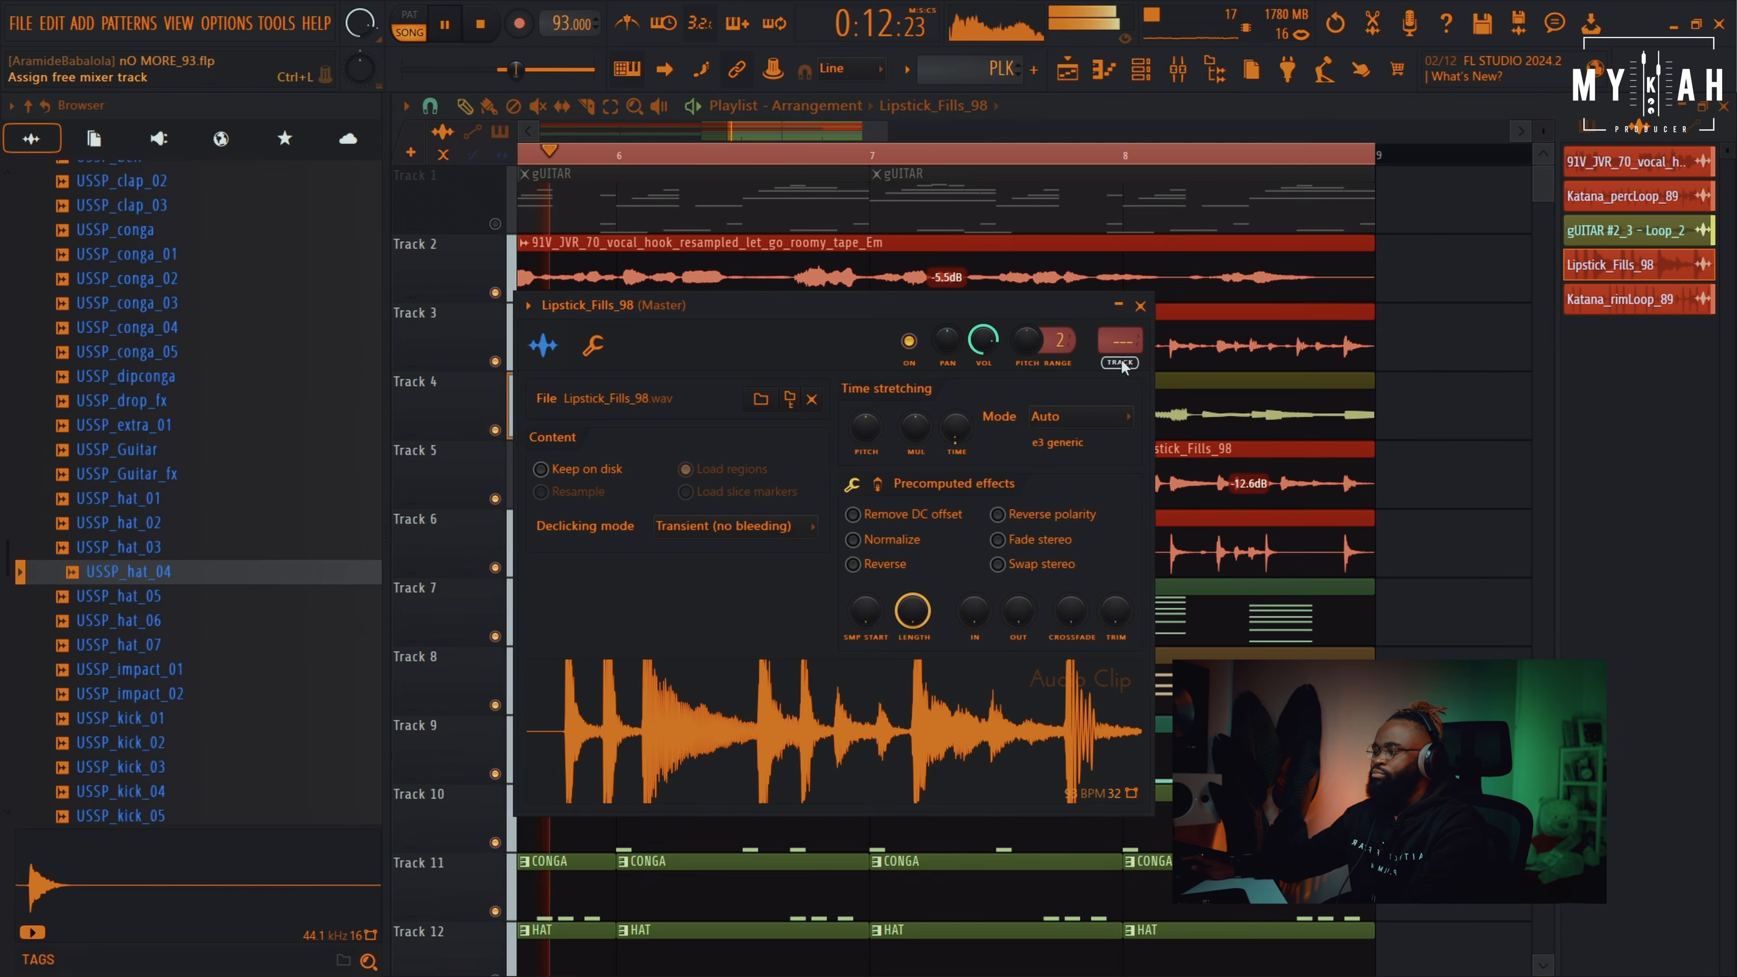
Route the Lipstick_Fills_98 clip to free mixer insert 8 with Ctrl+L
{"action": "key", "text": "ctrl+l"}
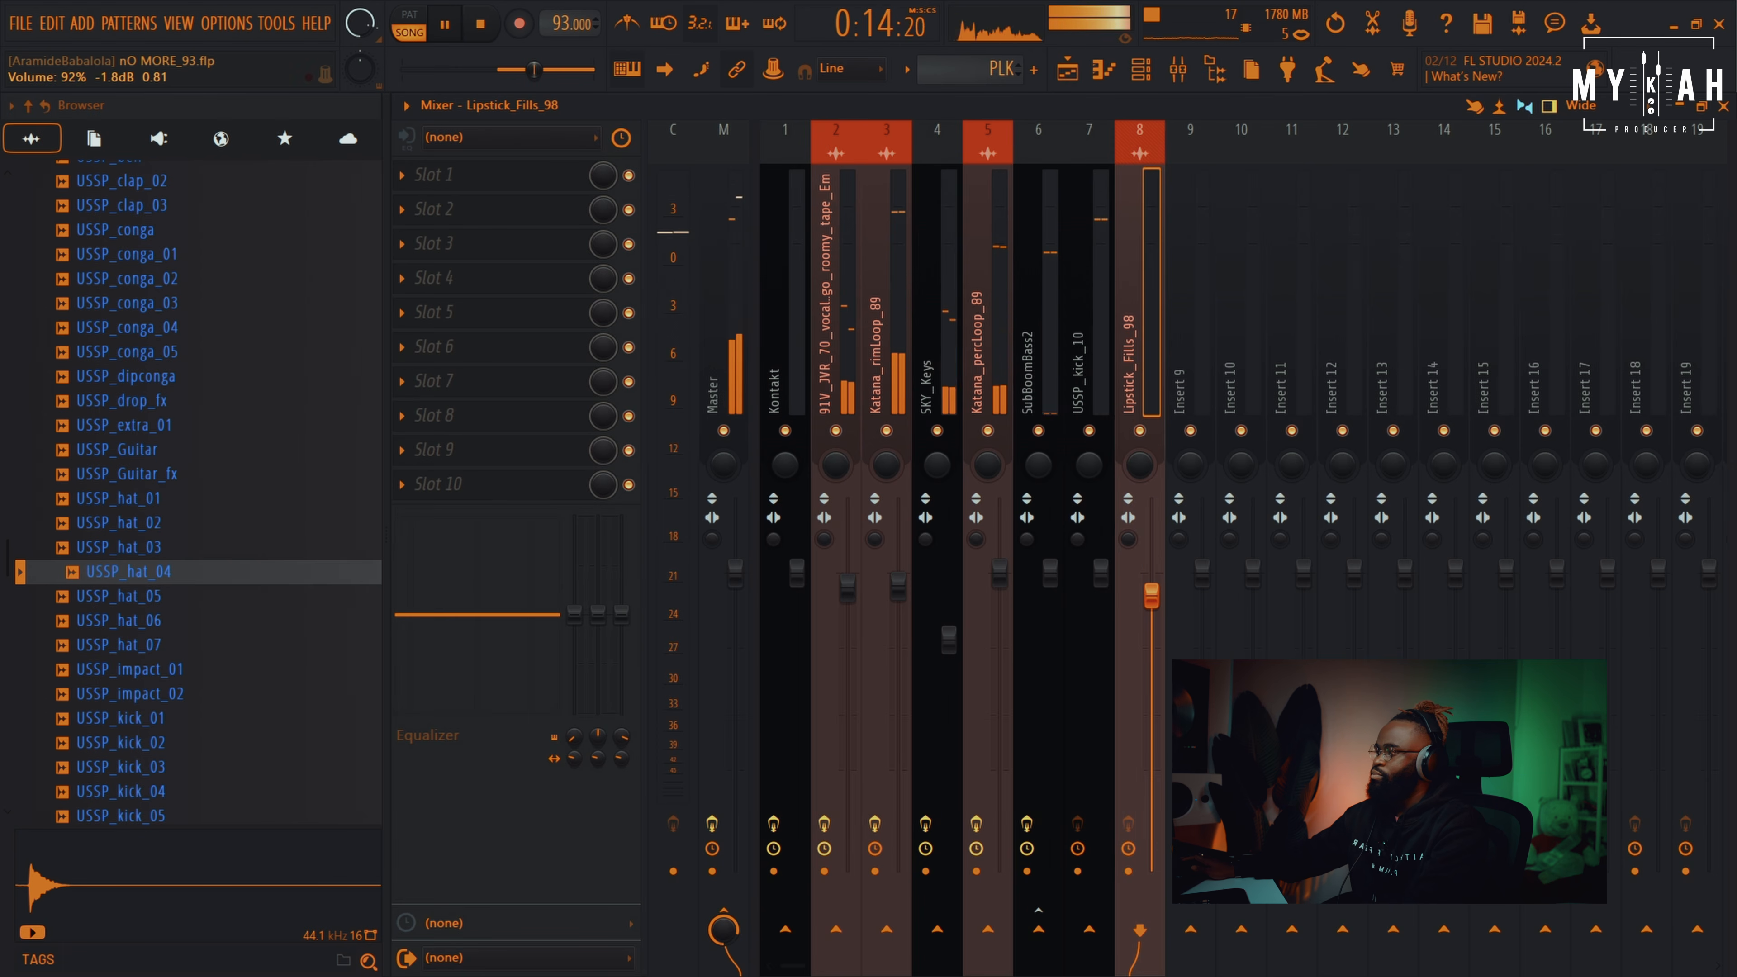
{"action": "left_click", "coordinate": [1078, 68]}
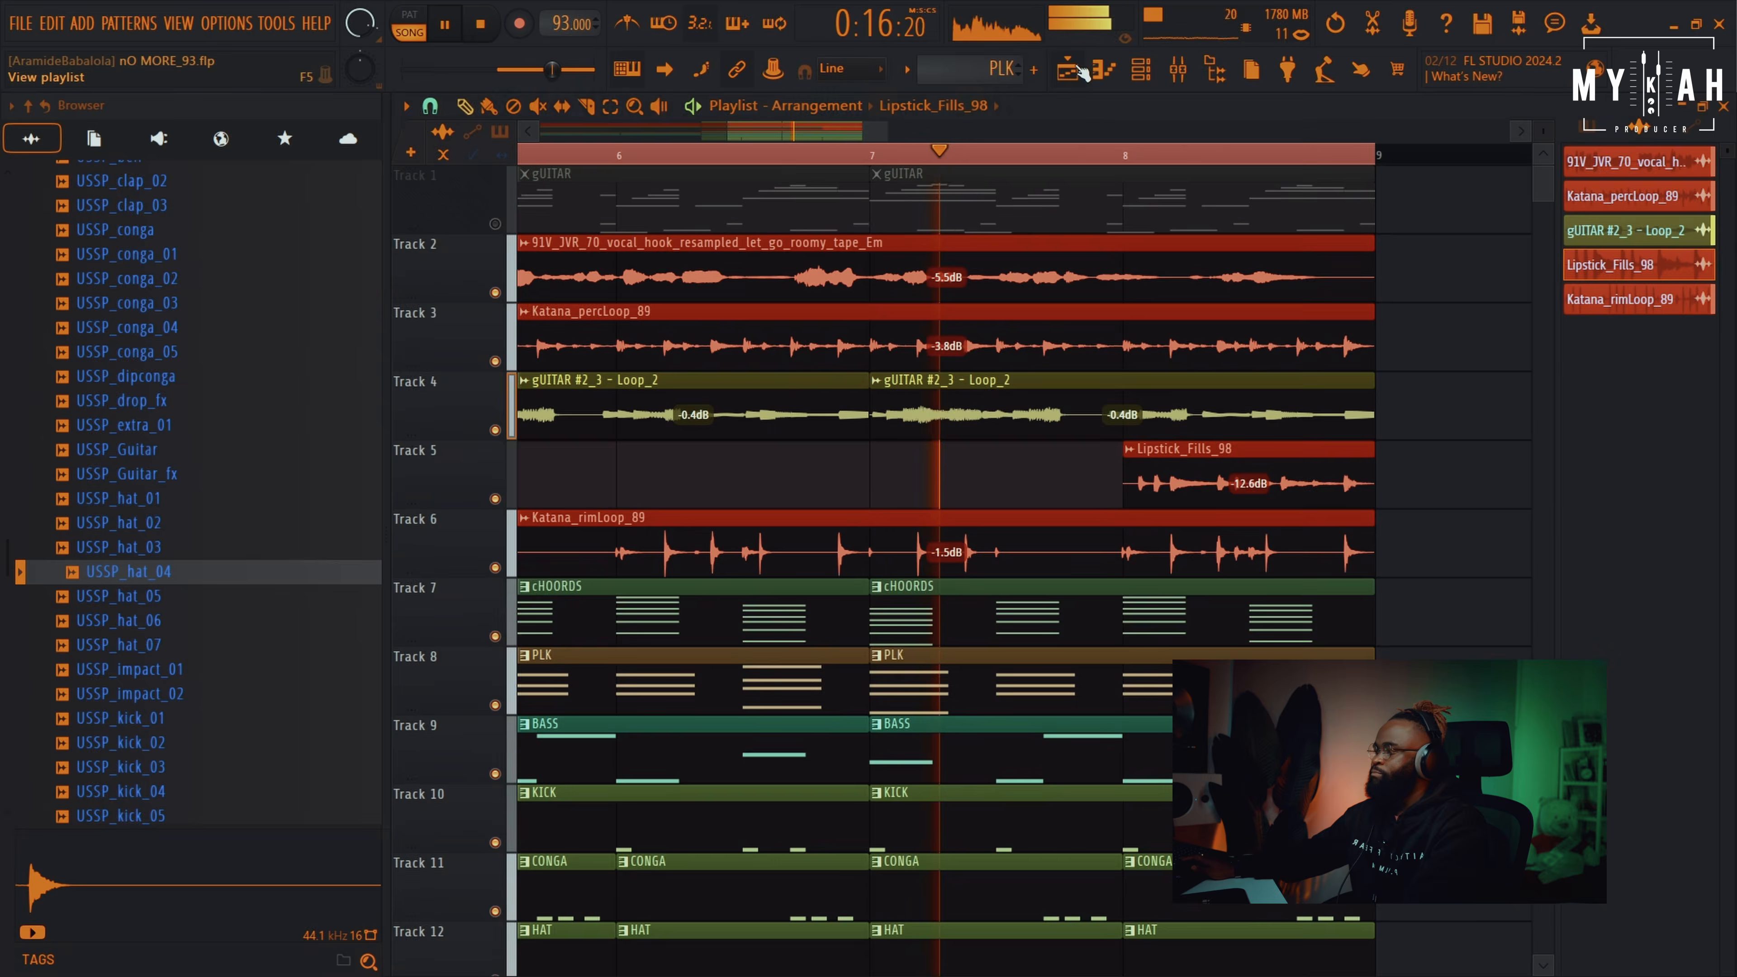
{"action": "key", "text": "space"}
Replace Edison on the Master track with Fruity soft clipper
{"action": "key", "text": "F9"}
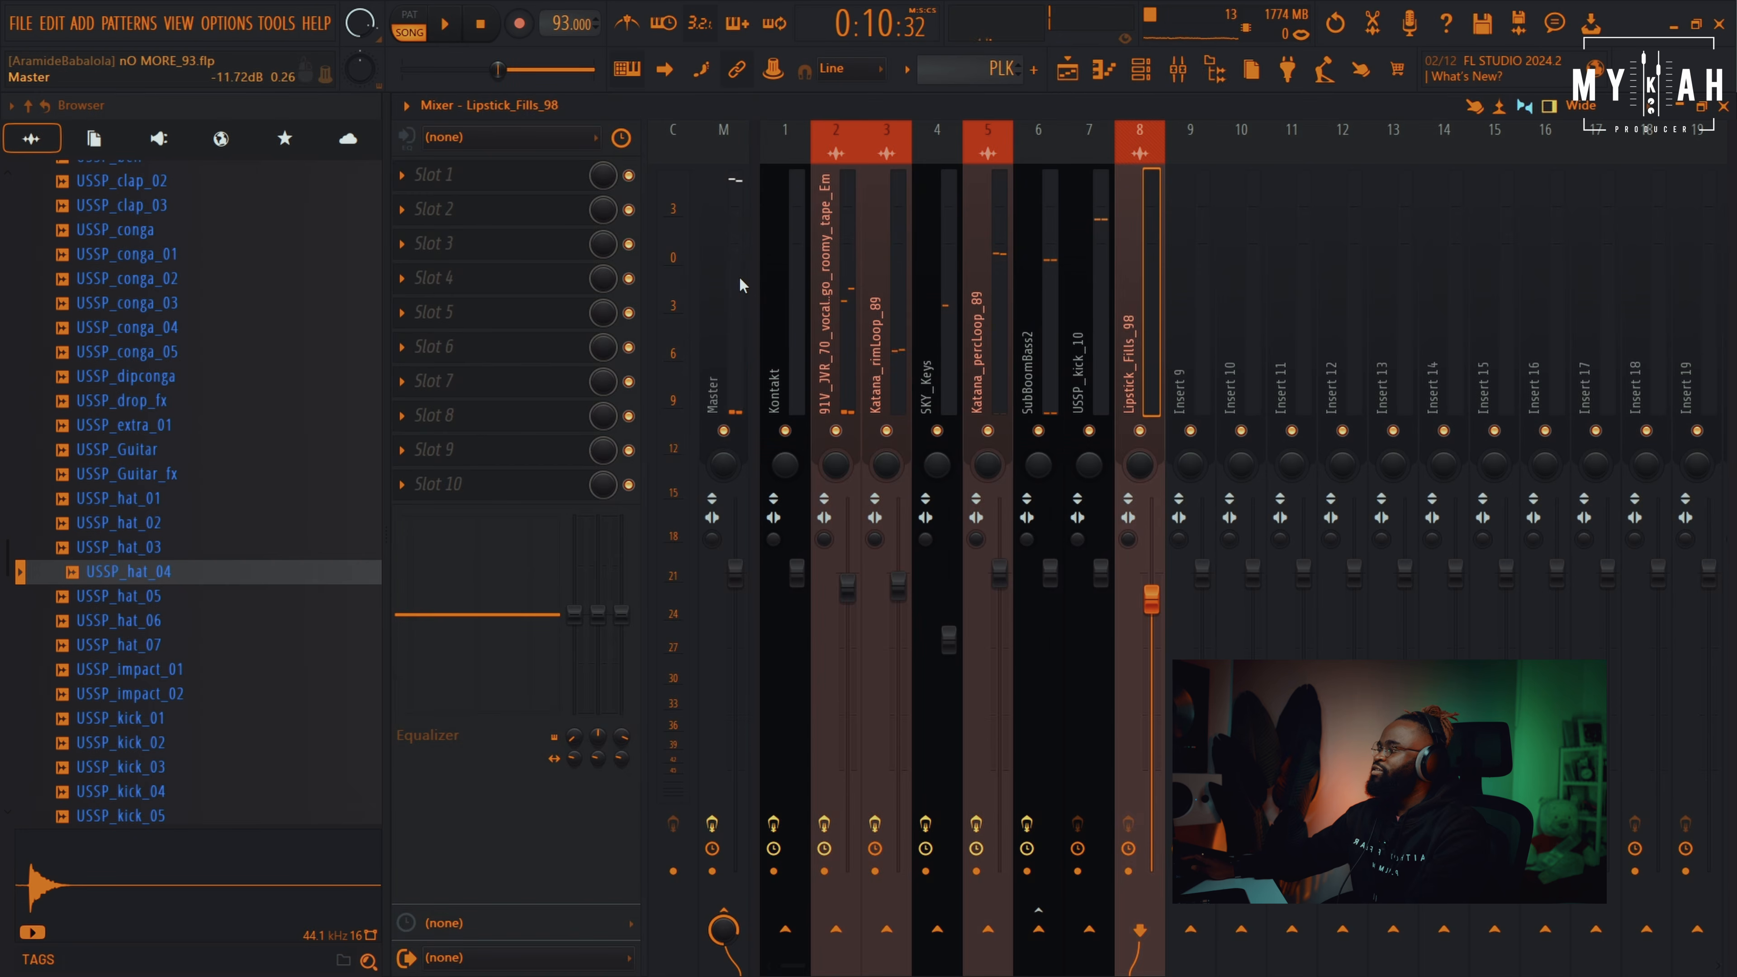
{"action": "left_click", "coordinate": [731, 299]}
{"action": "left_click", "coordinate": [404, 176]}
{"action": "mouse_move", "coordinate": [437, 200]}
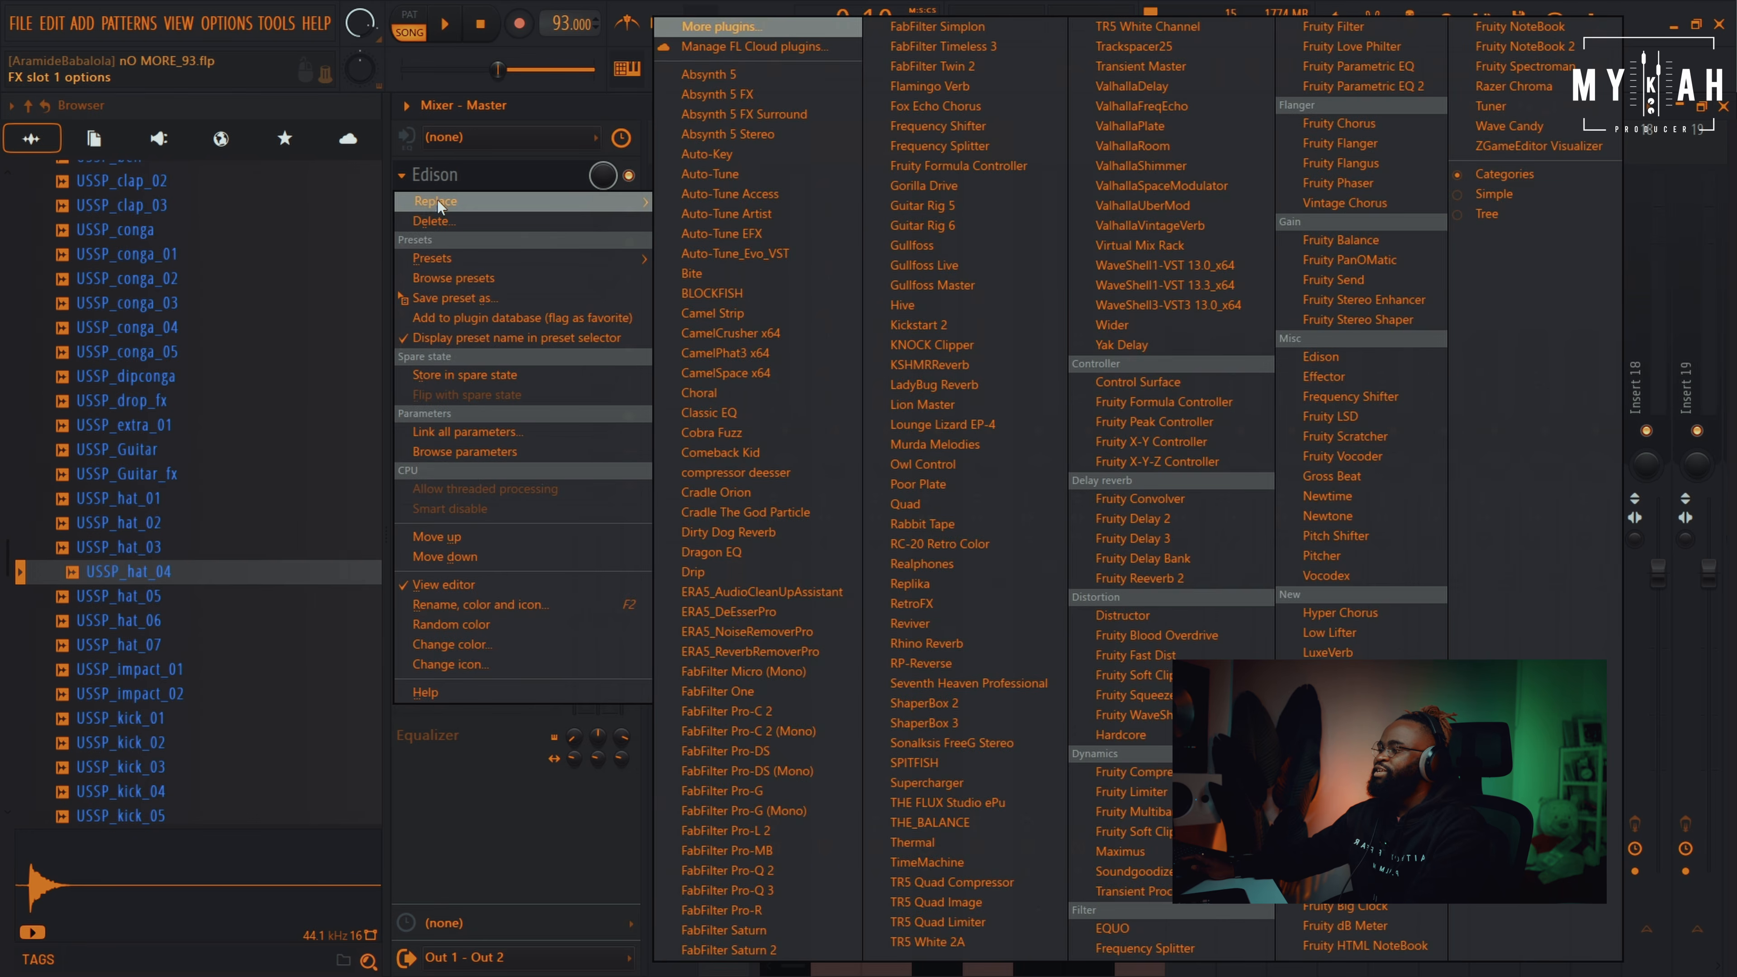
{"action": "left_click", "coordinate": [1159, 674]}
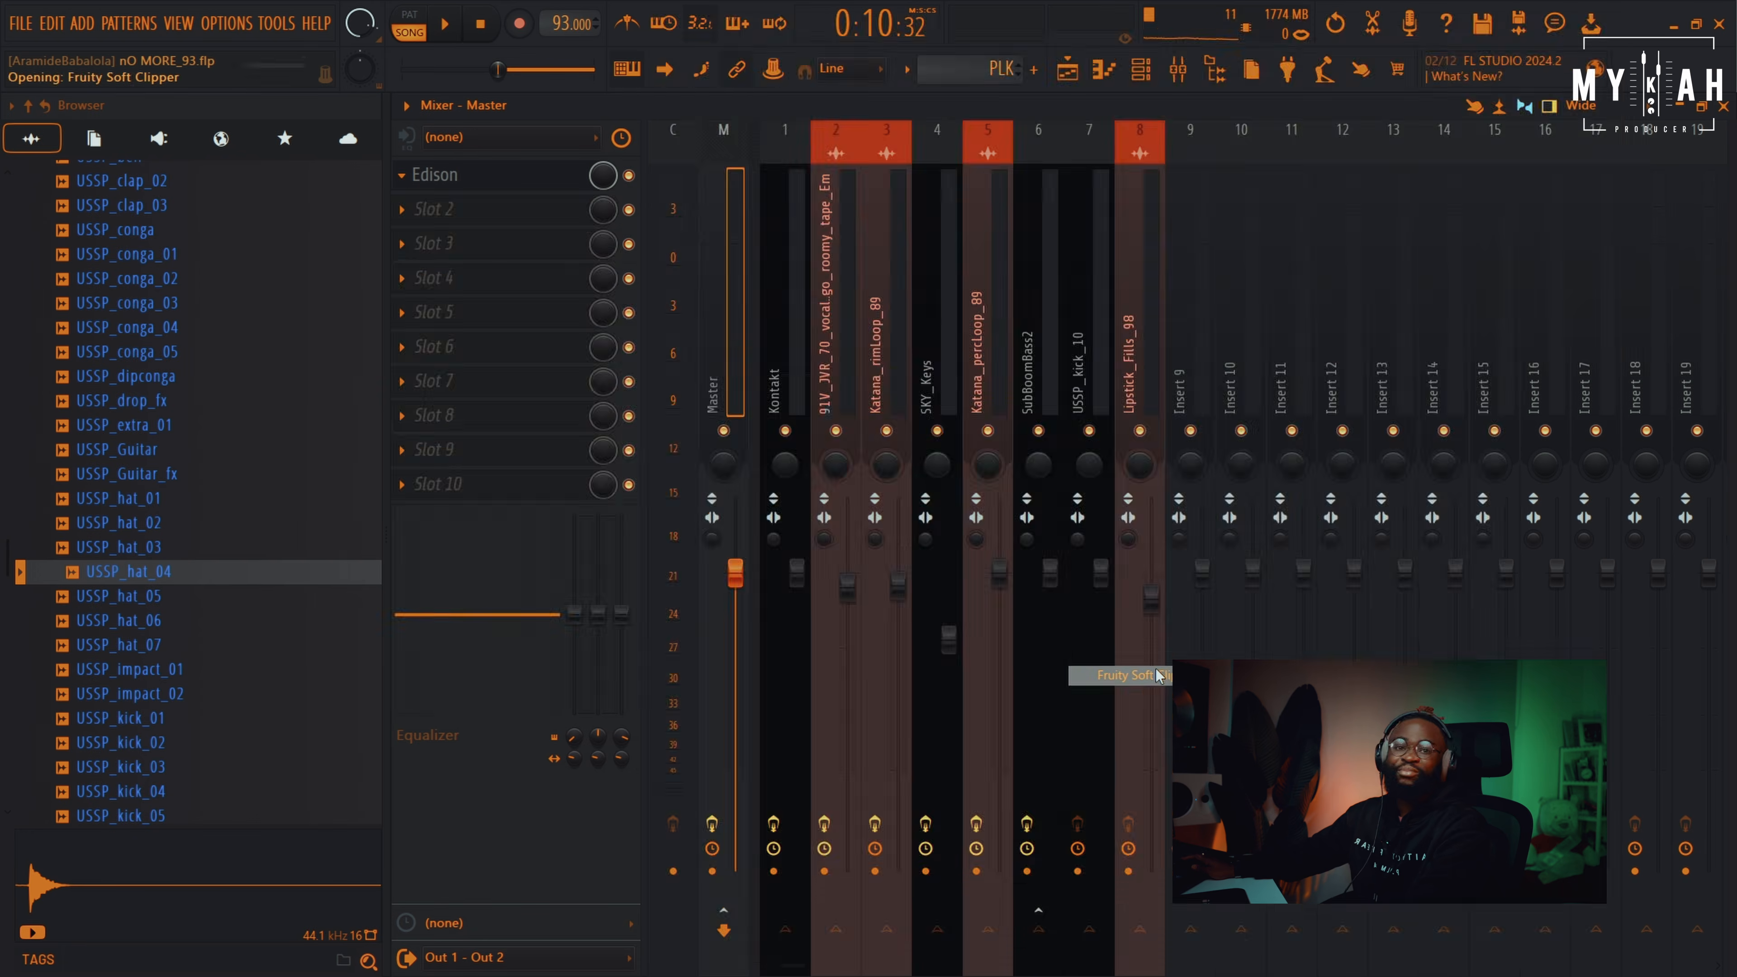
{"action": "key", "text": "space"}
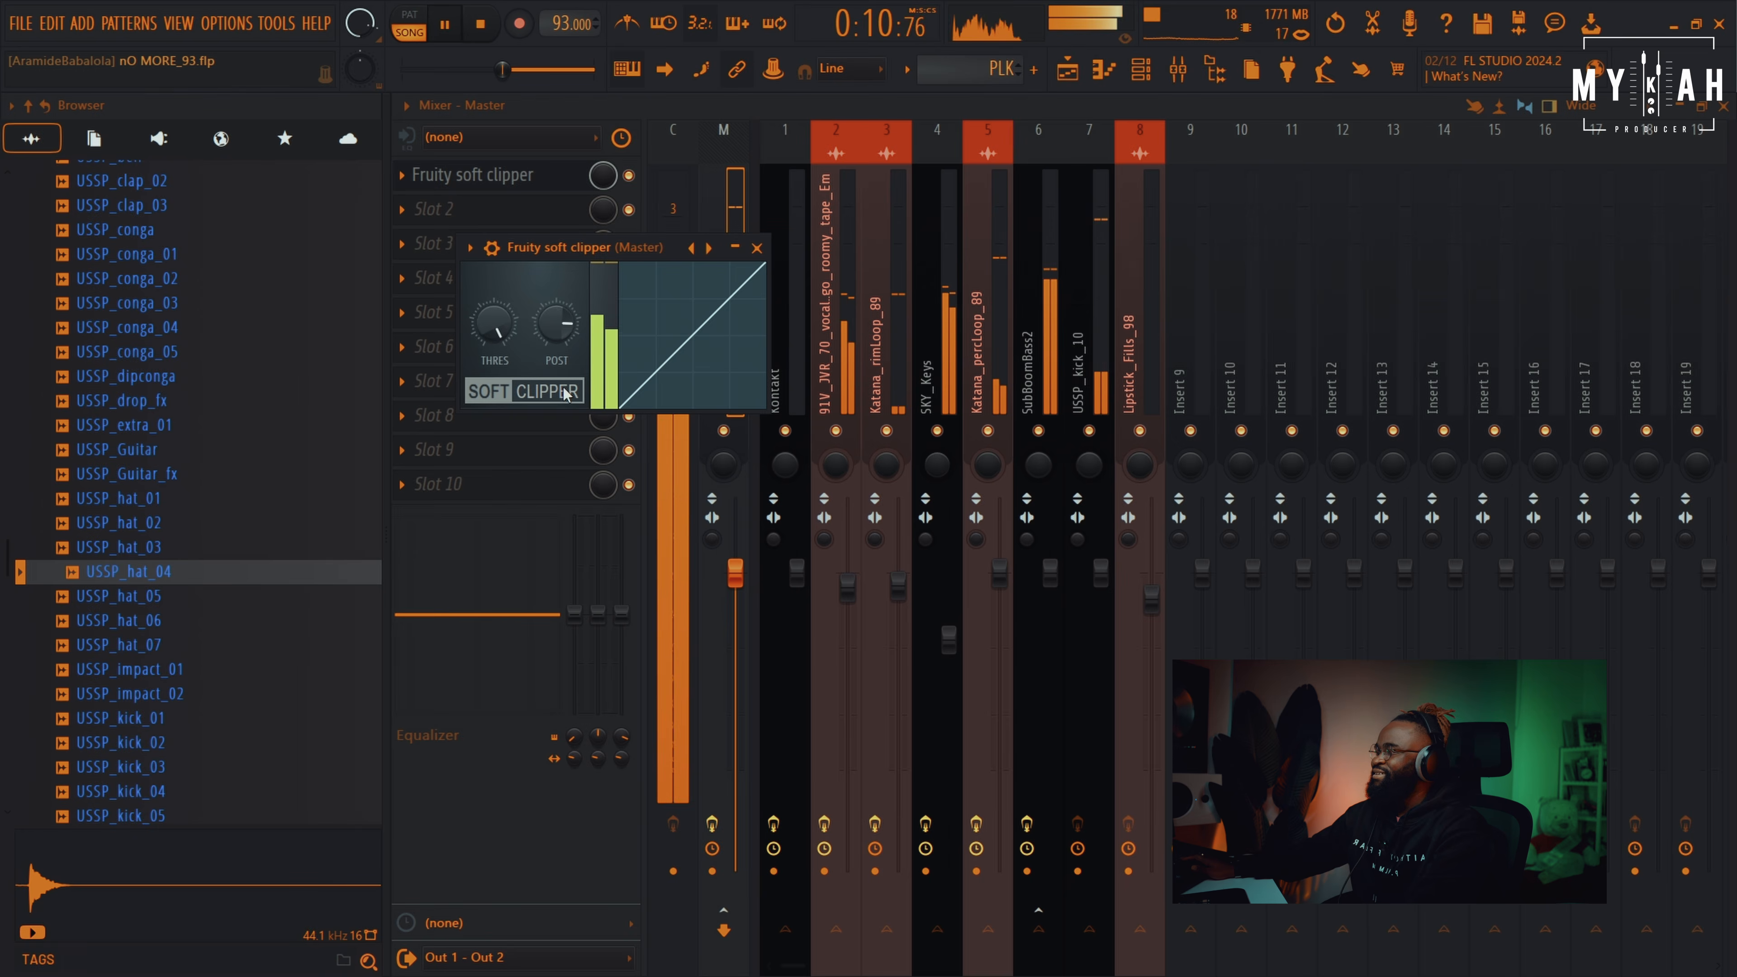
{"action": "left_click", "coordinate": [1067, 69]}
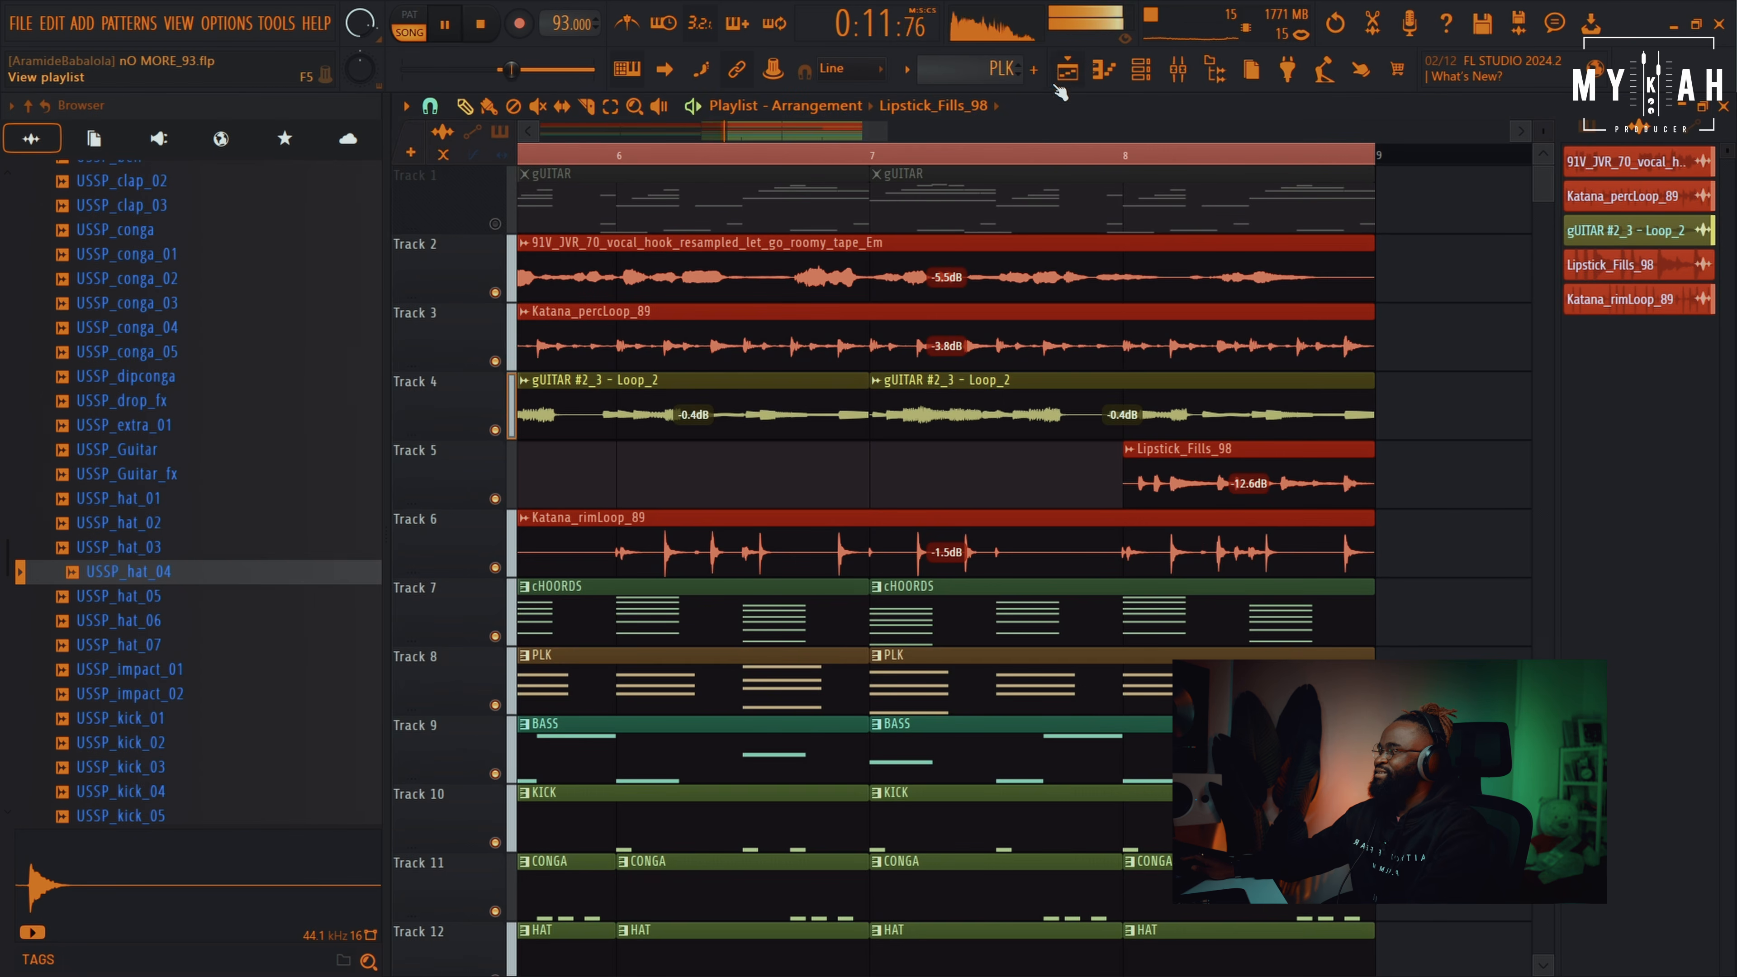
Unmute the gUITAR track and select the gUITAR pattern
{"action": "key", "text": "space"}
{"action": "left_click", "coordinate": [495, 224]}
{"action": "left_click", "coordinate": [649, 209]}
{"action": "key", "text": "space"}
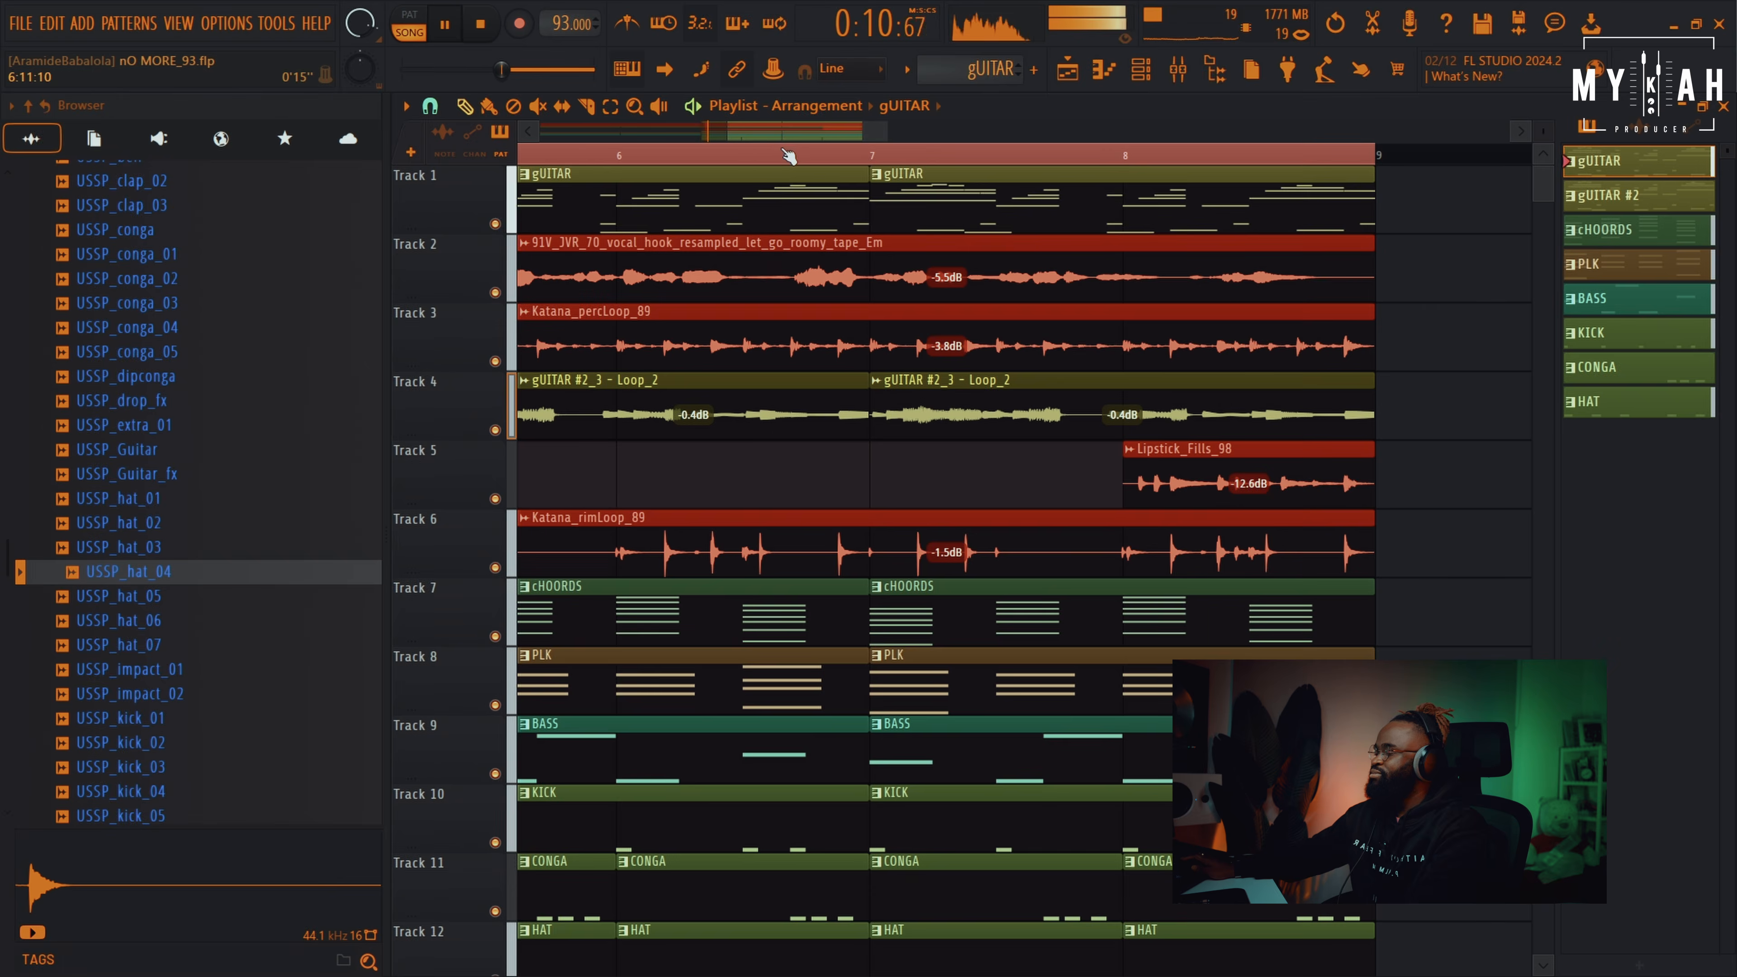
Shrink the track rows, zoom the playlist to bars 1–9, and play from bar 1
{"action": "scroll", "coordinate": [789, 156], "scroll_direction": "down", "scroll_amount": 4}
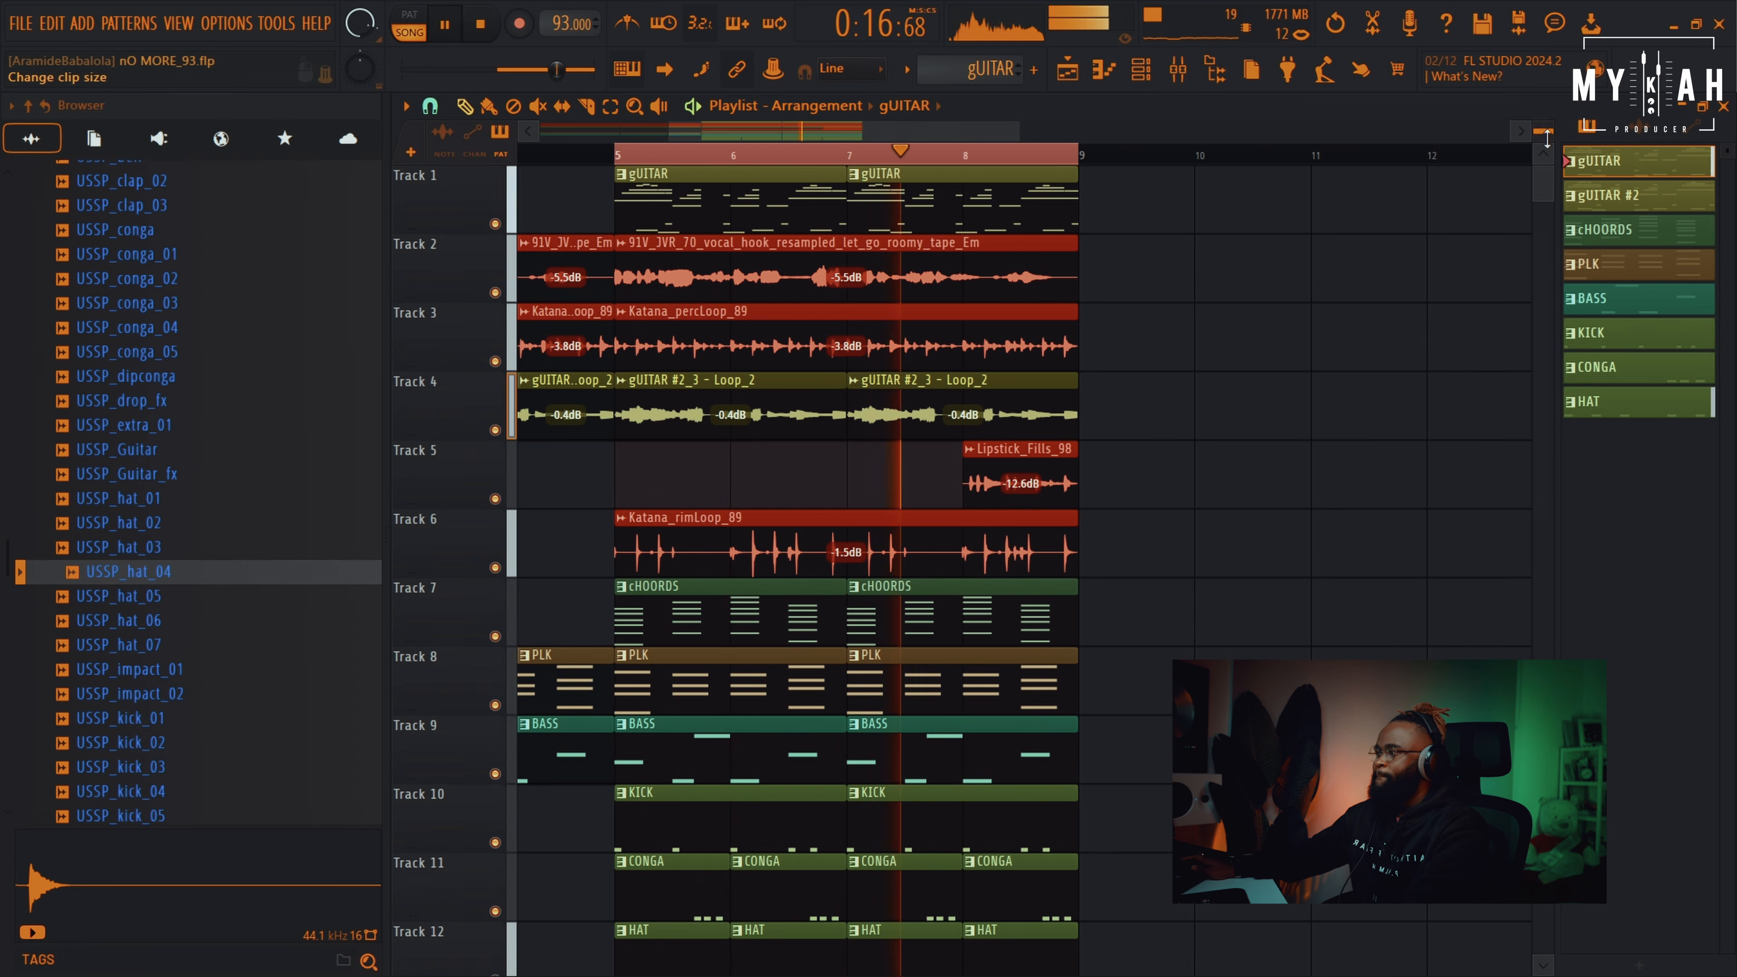
{"action": "left_click_drag", "start_coordinate": [1549, 140], "coordinate": [1549, 174]}
{"action": "left_click", "coordinate": [615, 156]}
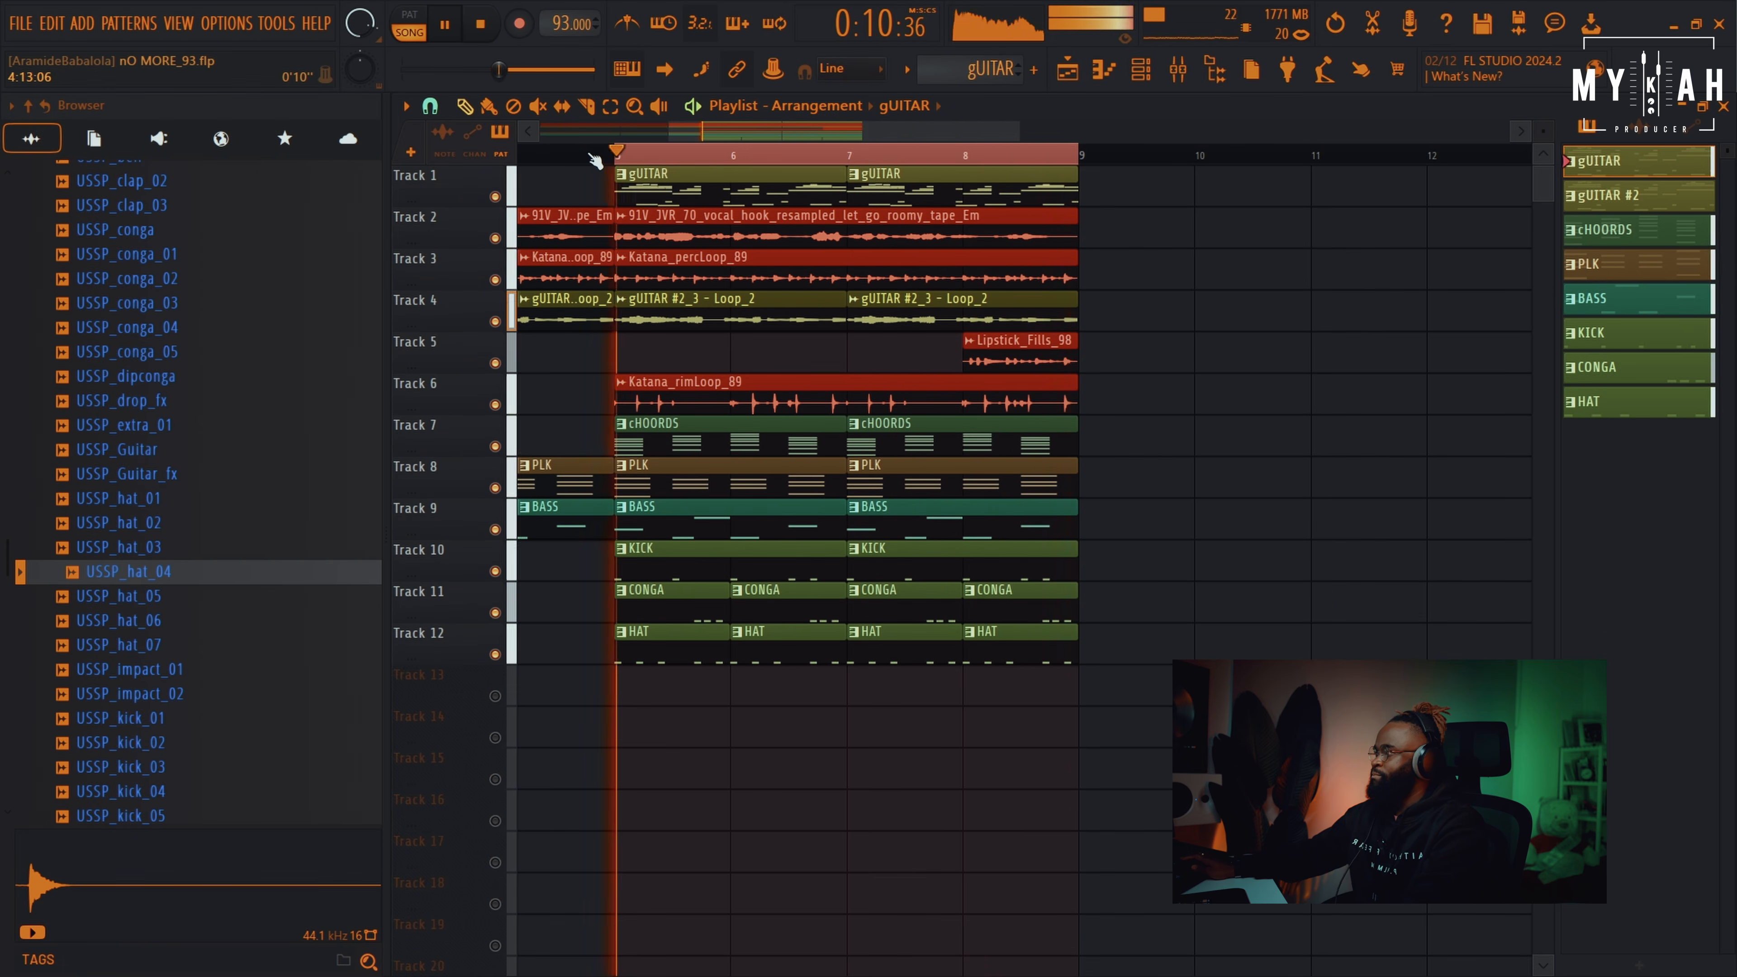
{"action": "scroll", "coordinate": [615, 158], "scroll_direction": "up", "scroll_amount": 3}
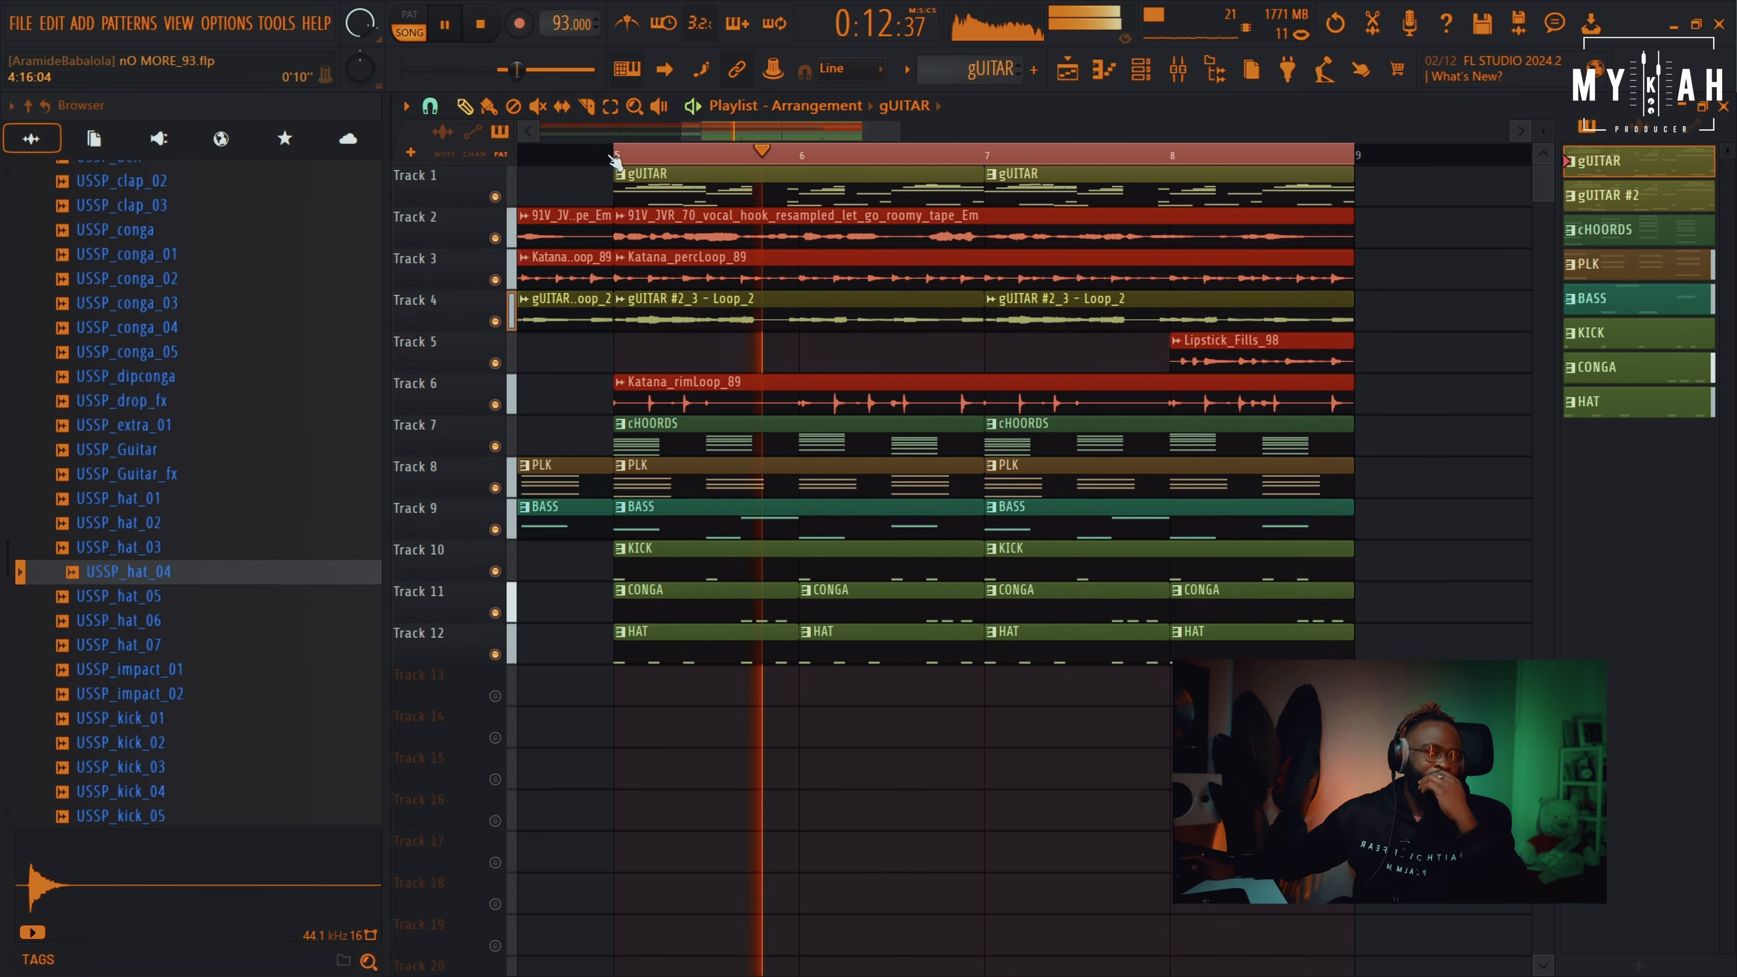
{"action": "key", "text": "space"}
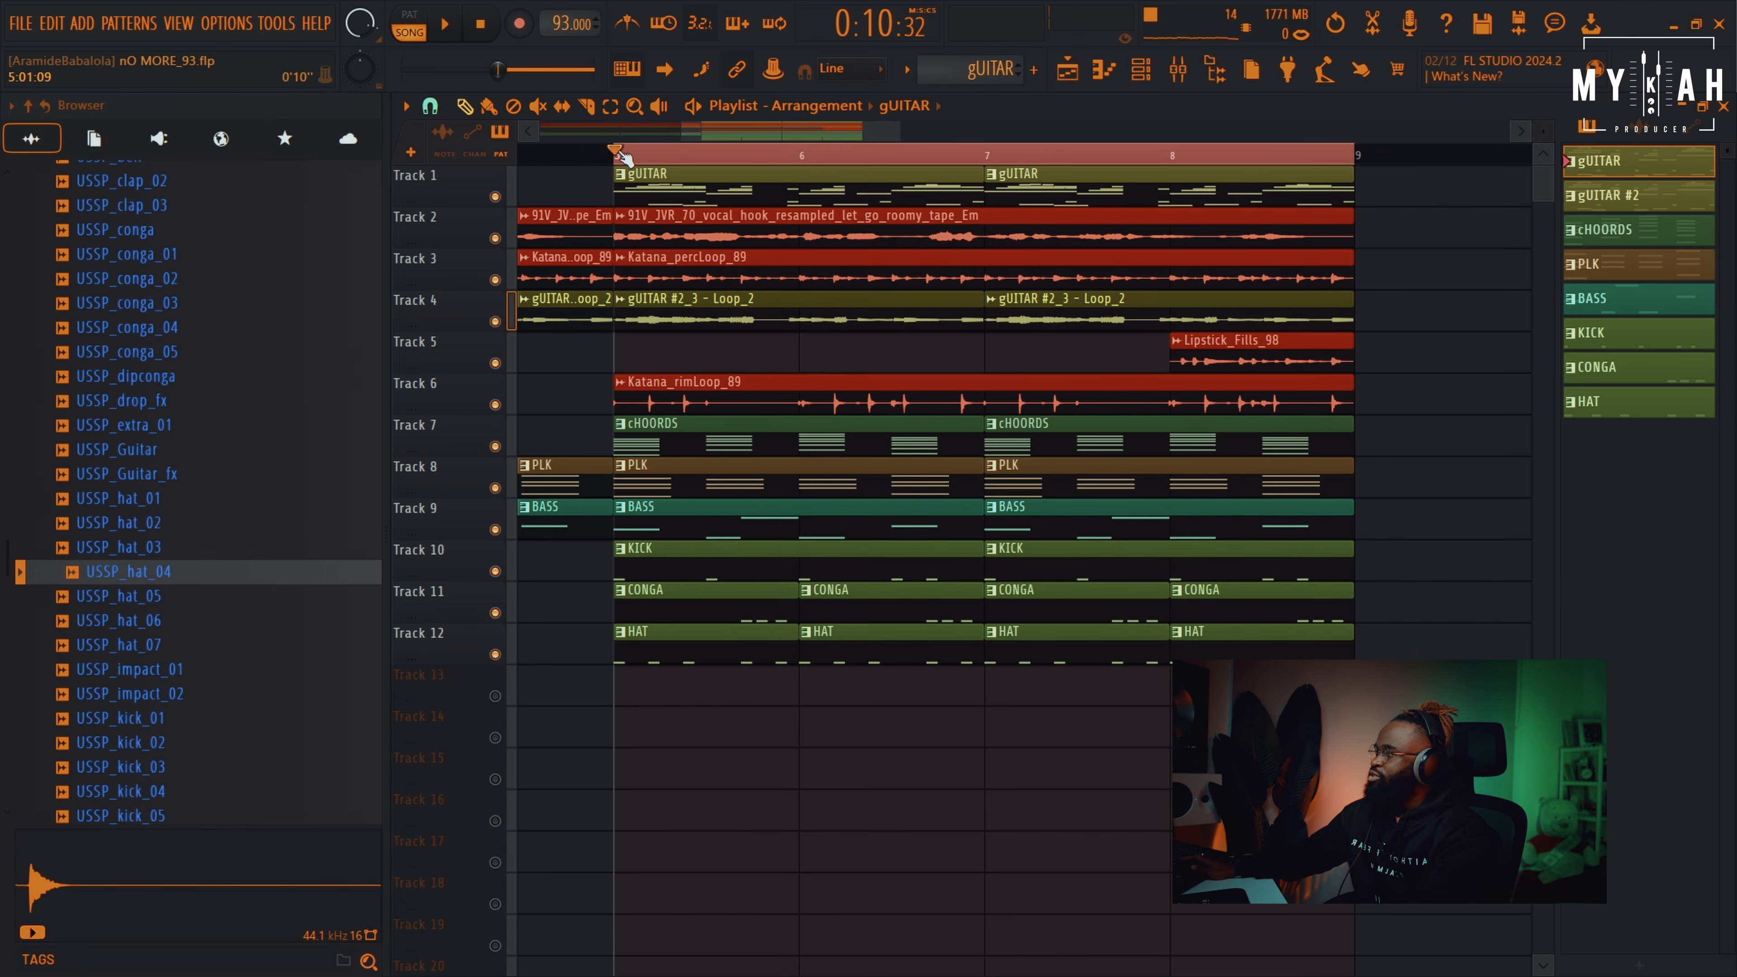
{"action": "left_click_drag", "start_coordinate": [684, 132], "coordinate": [475, 167]}
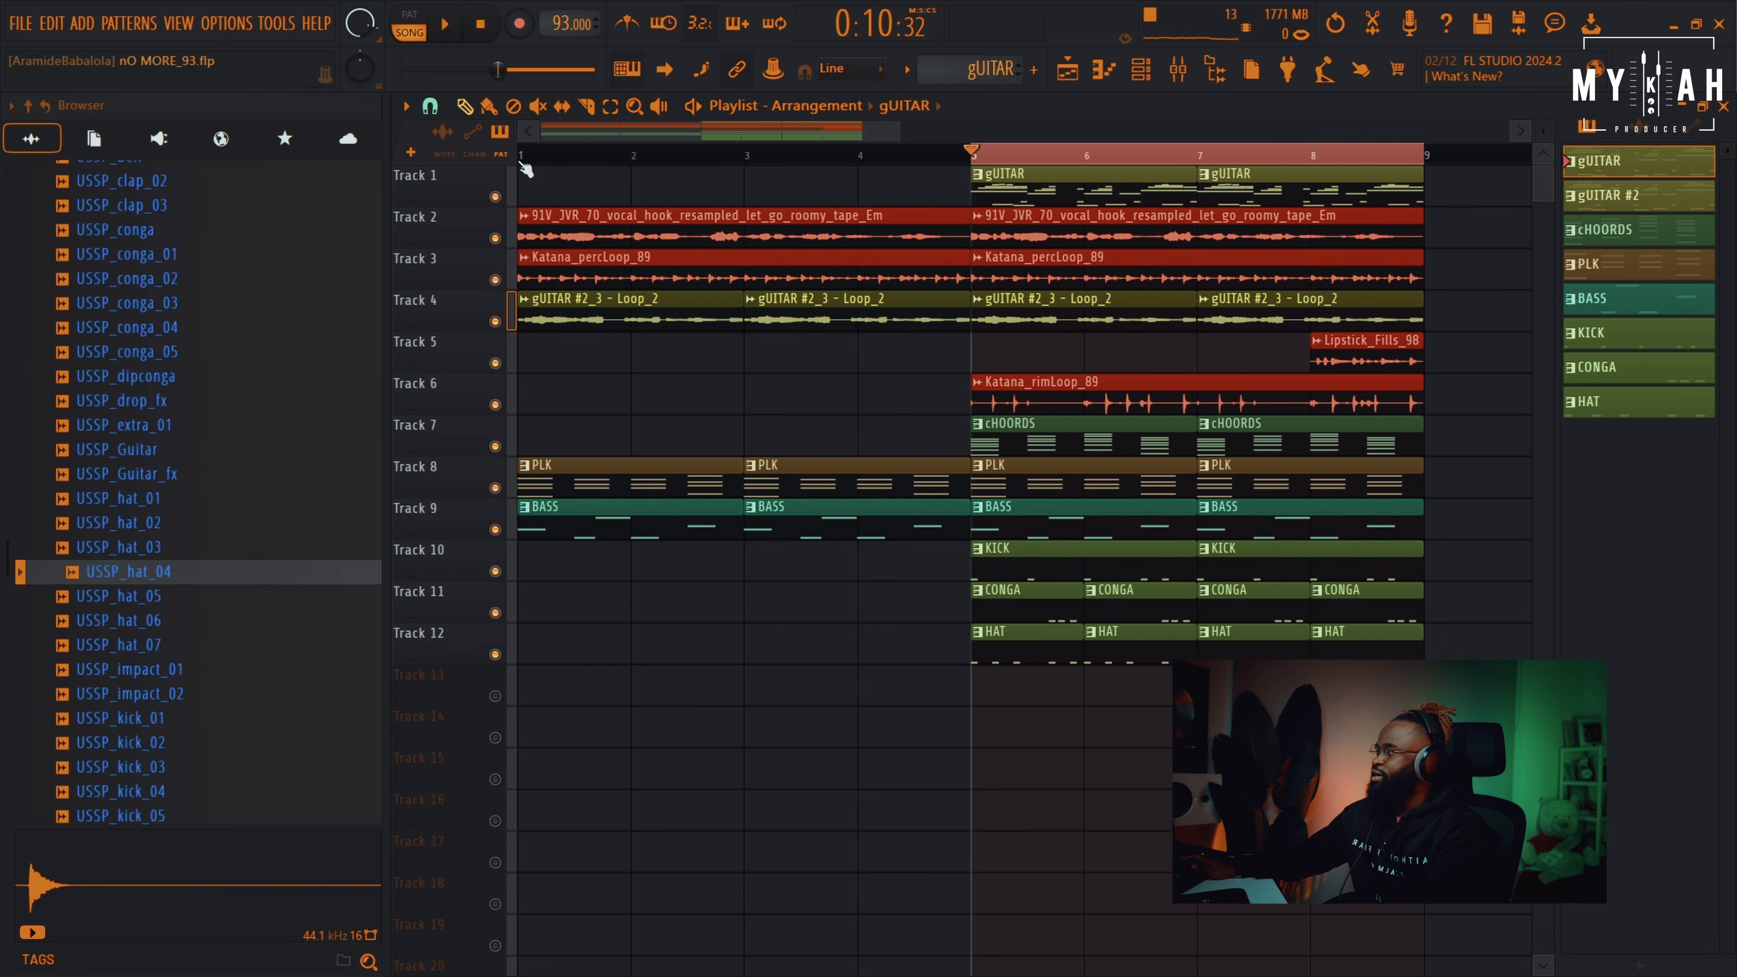
{"action": "left_click", "coordinate": [528, 159], "text": "ctrl"}
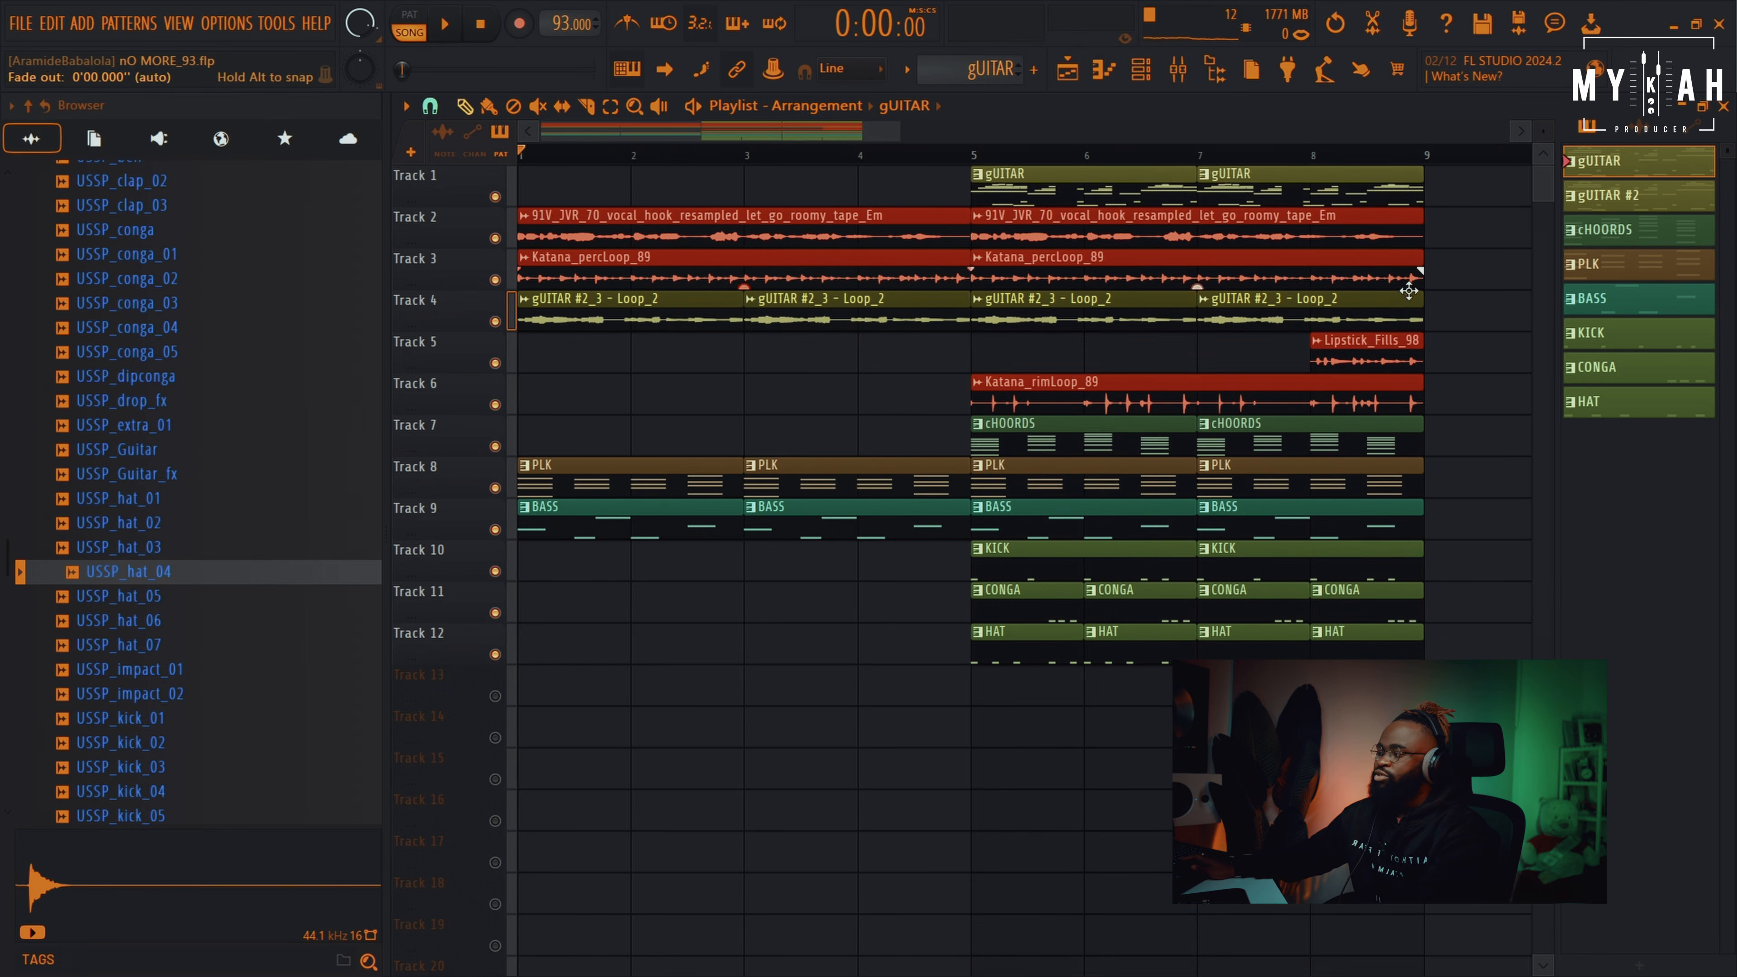
{"action": "key", "text": "space"}
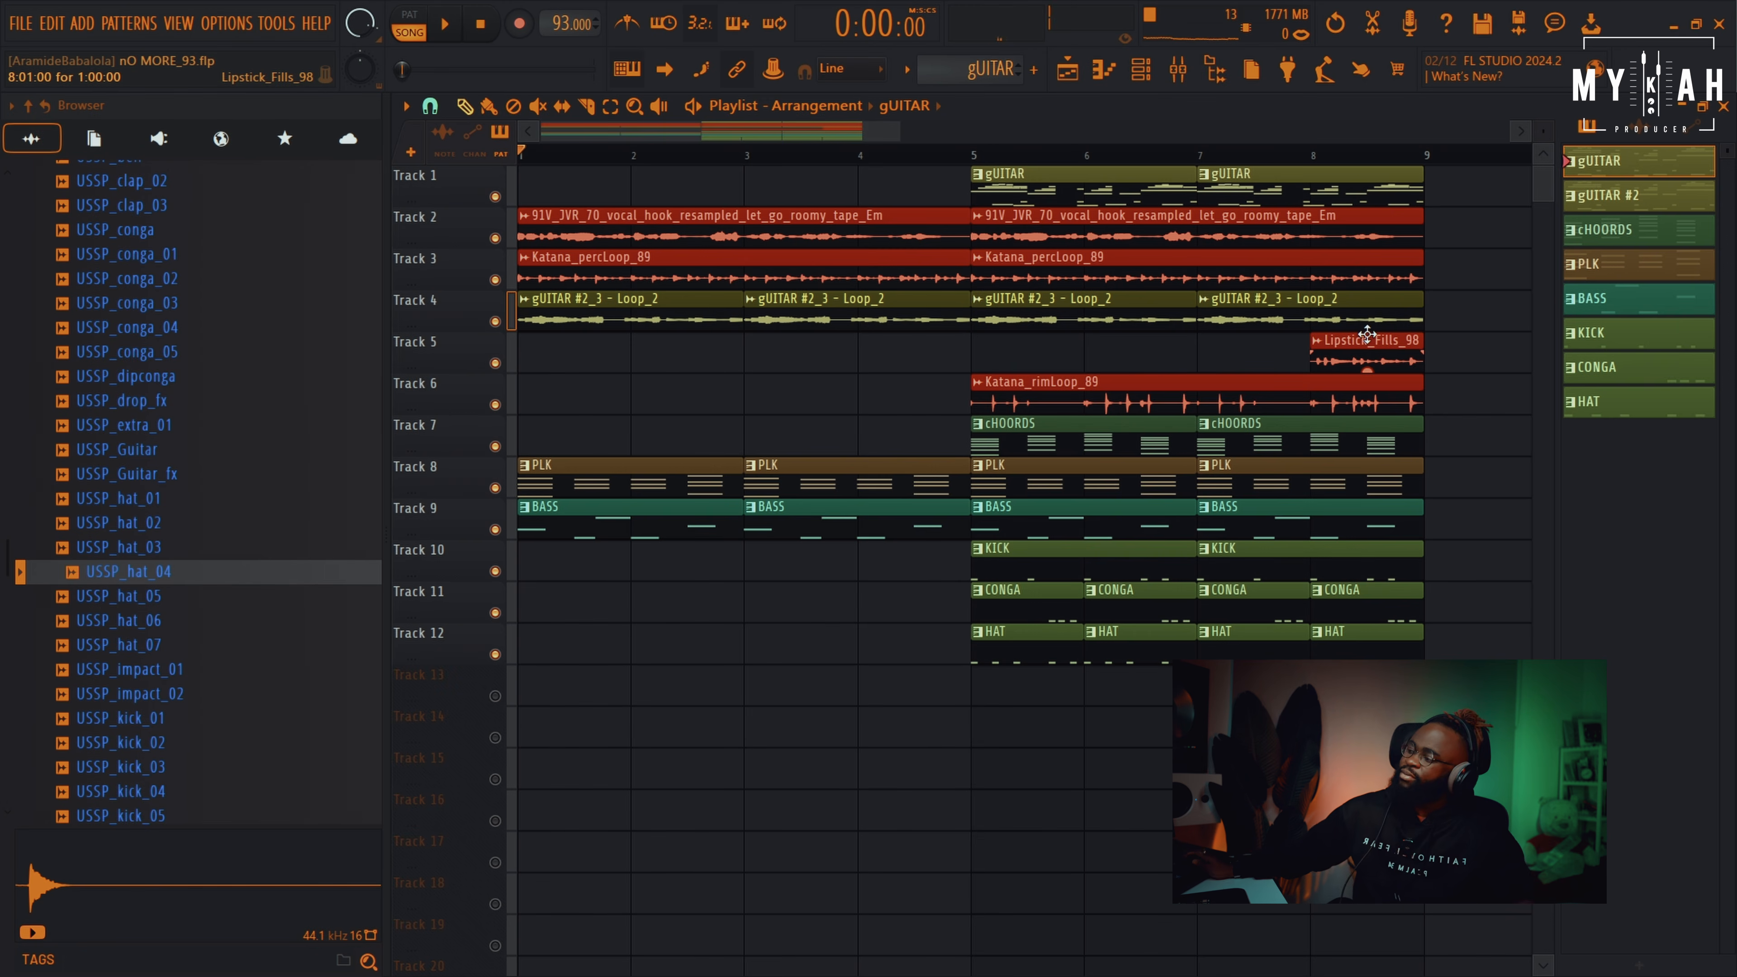
{"action": "key", "text": "space"}
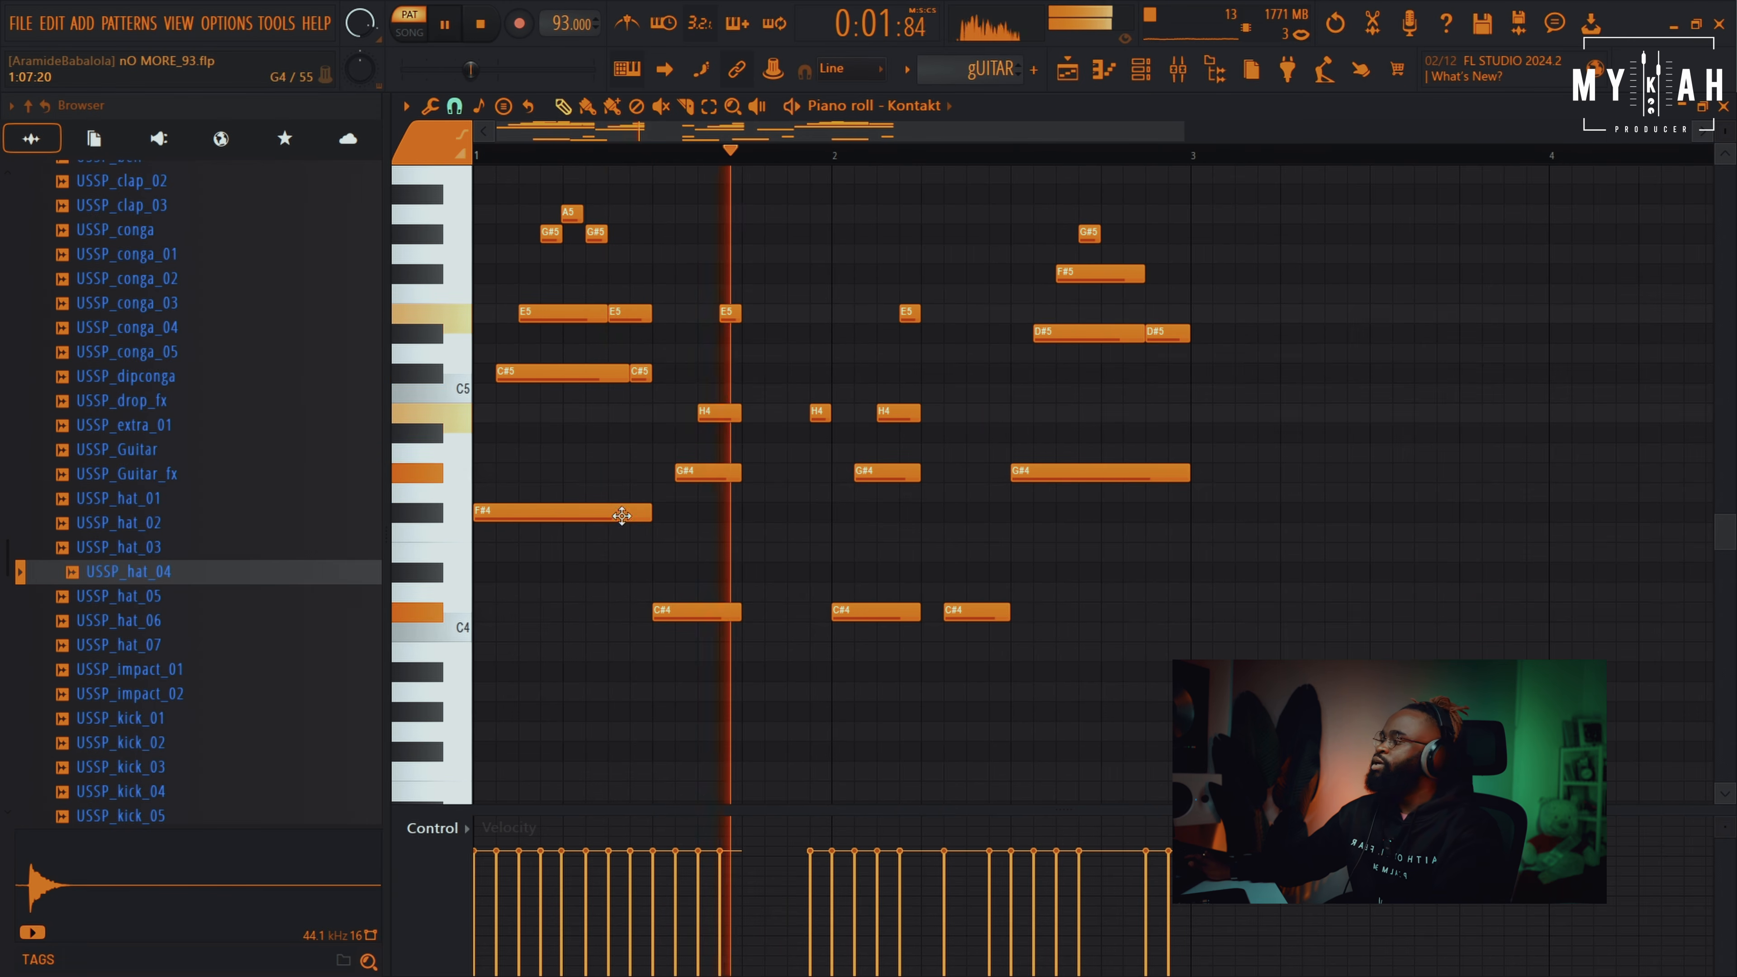
Undo the gUITAR velocity edit and play the song from the arrangement
{"action": "key", "text": "space"}
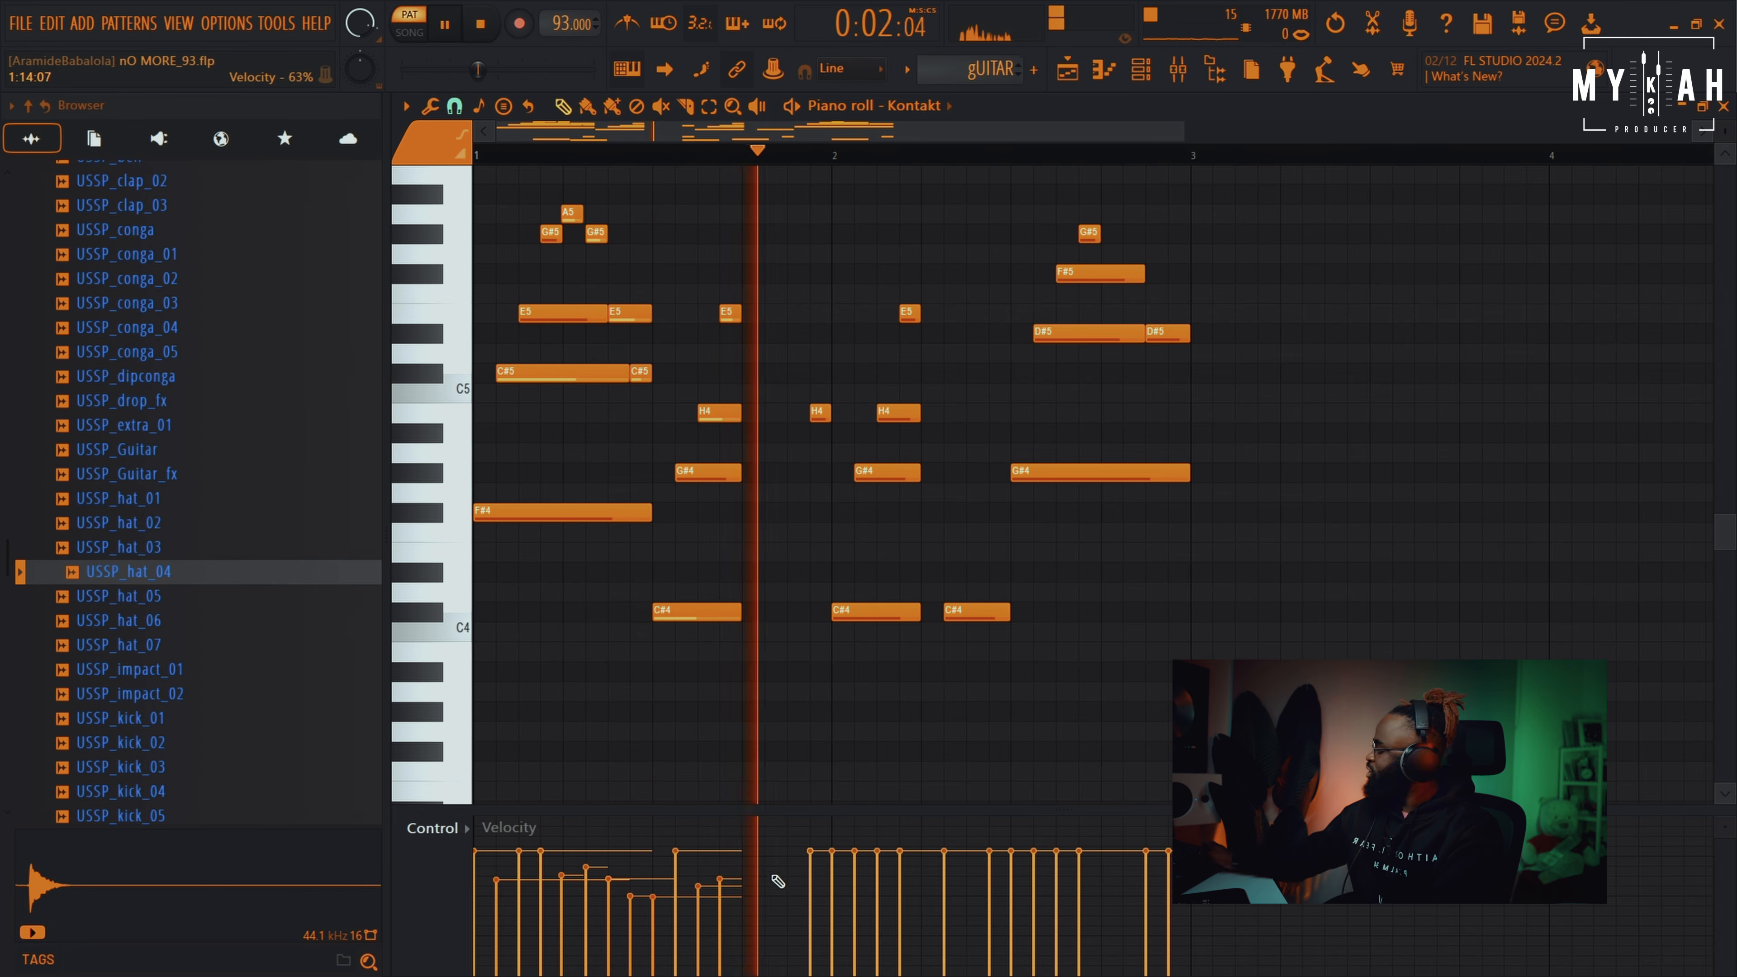
{"action": "key", "text": "ctrl+z"}
{"action": "key", "text": "space"}
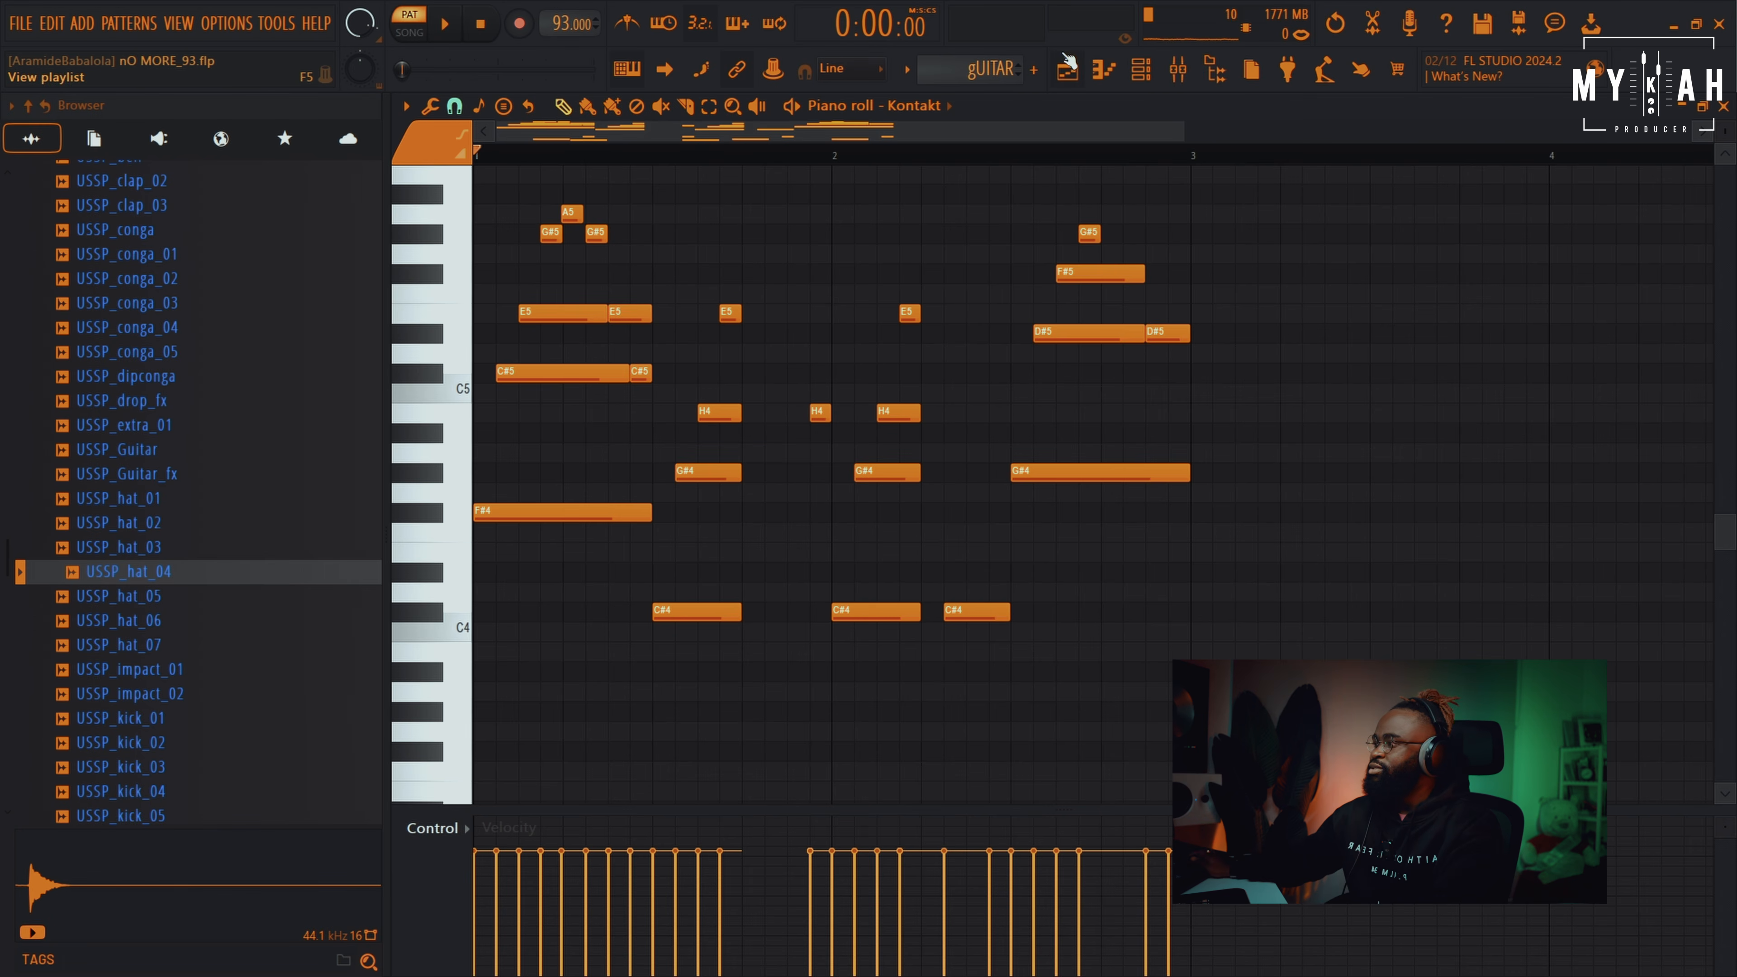
{"action": "left_click", "coordinate": [1067, 69]}
{"action": "key", "text": "space"}
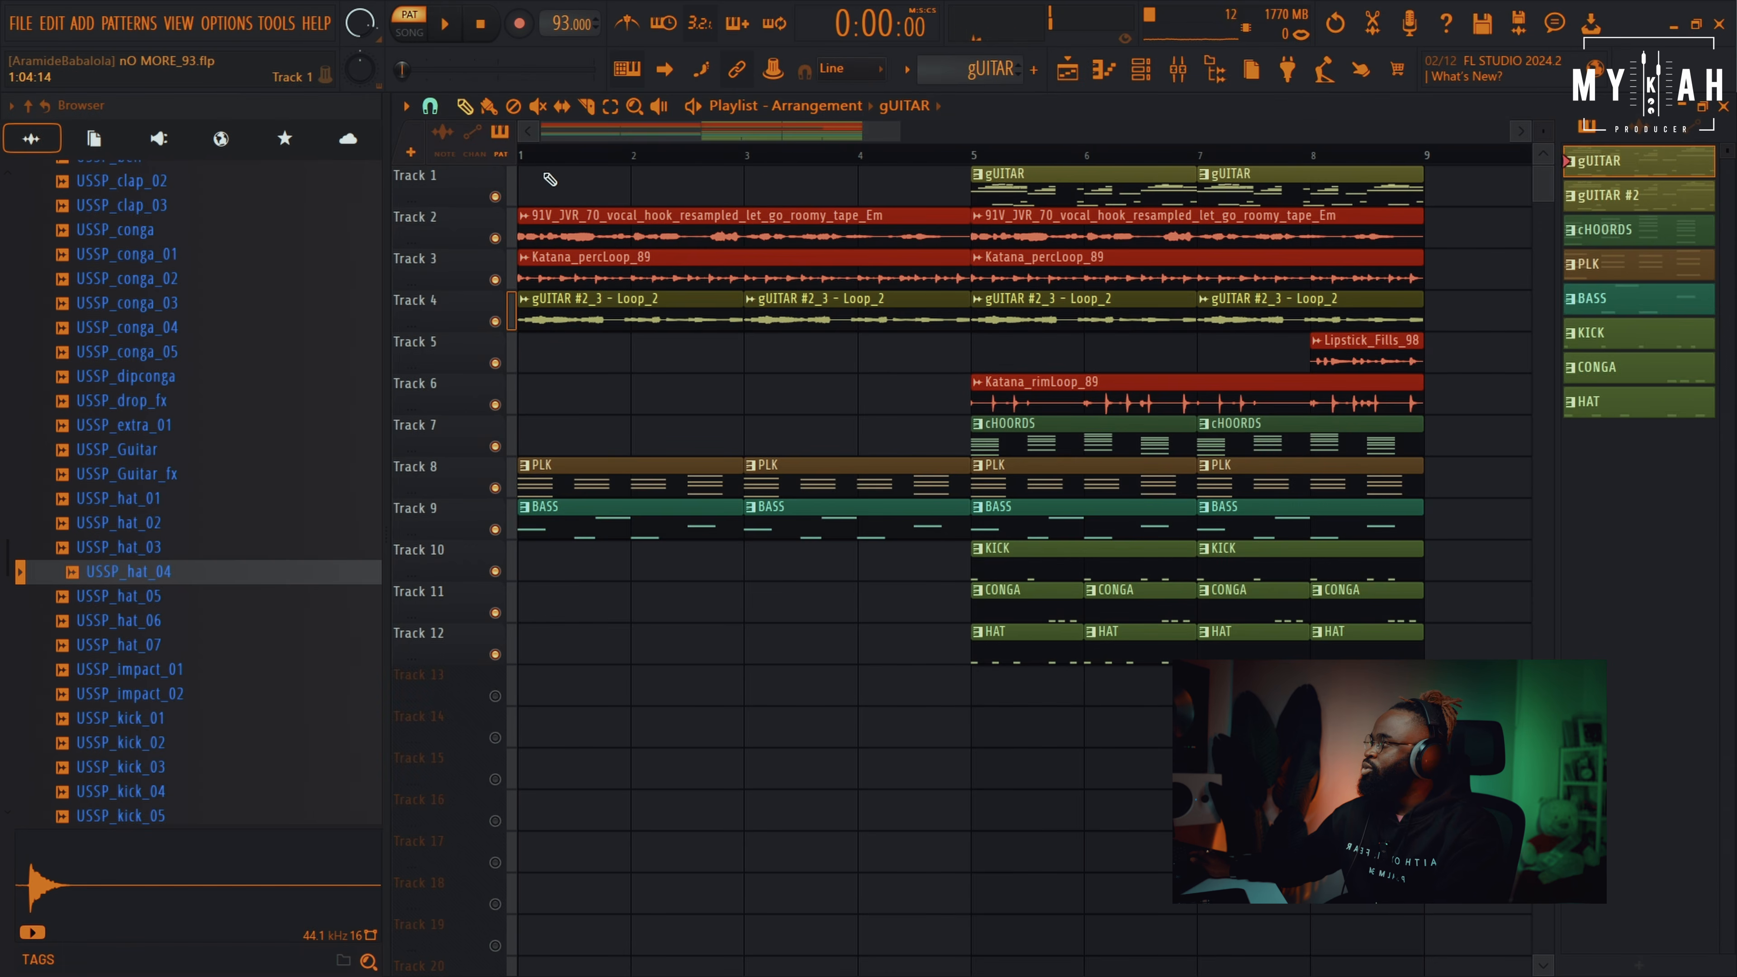
{"action": "scroll", "coordinate": [532, 160], "scroll_direction": "down", "scroll_amount": 3}
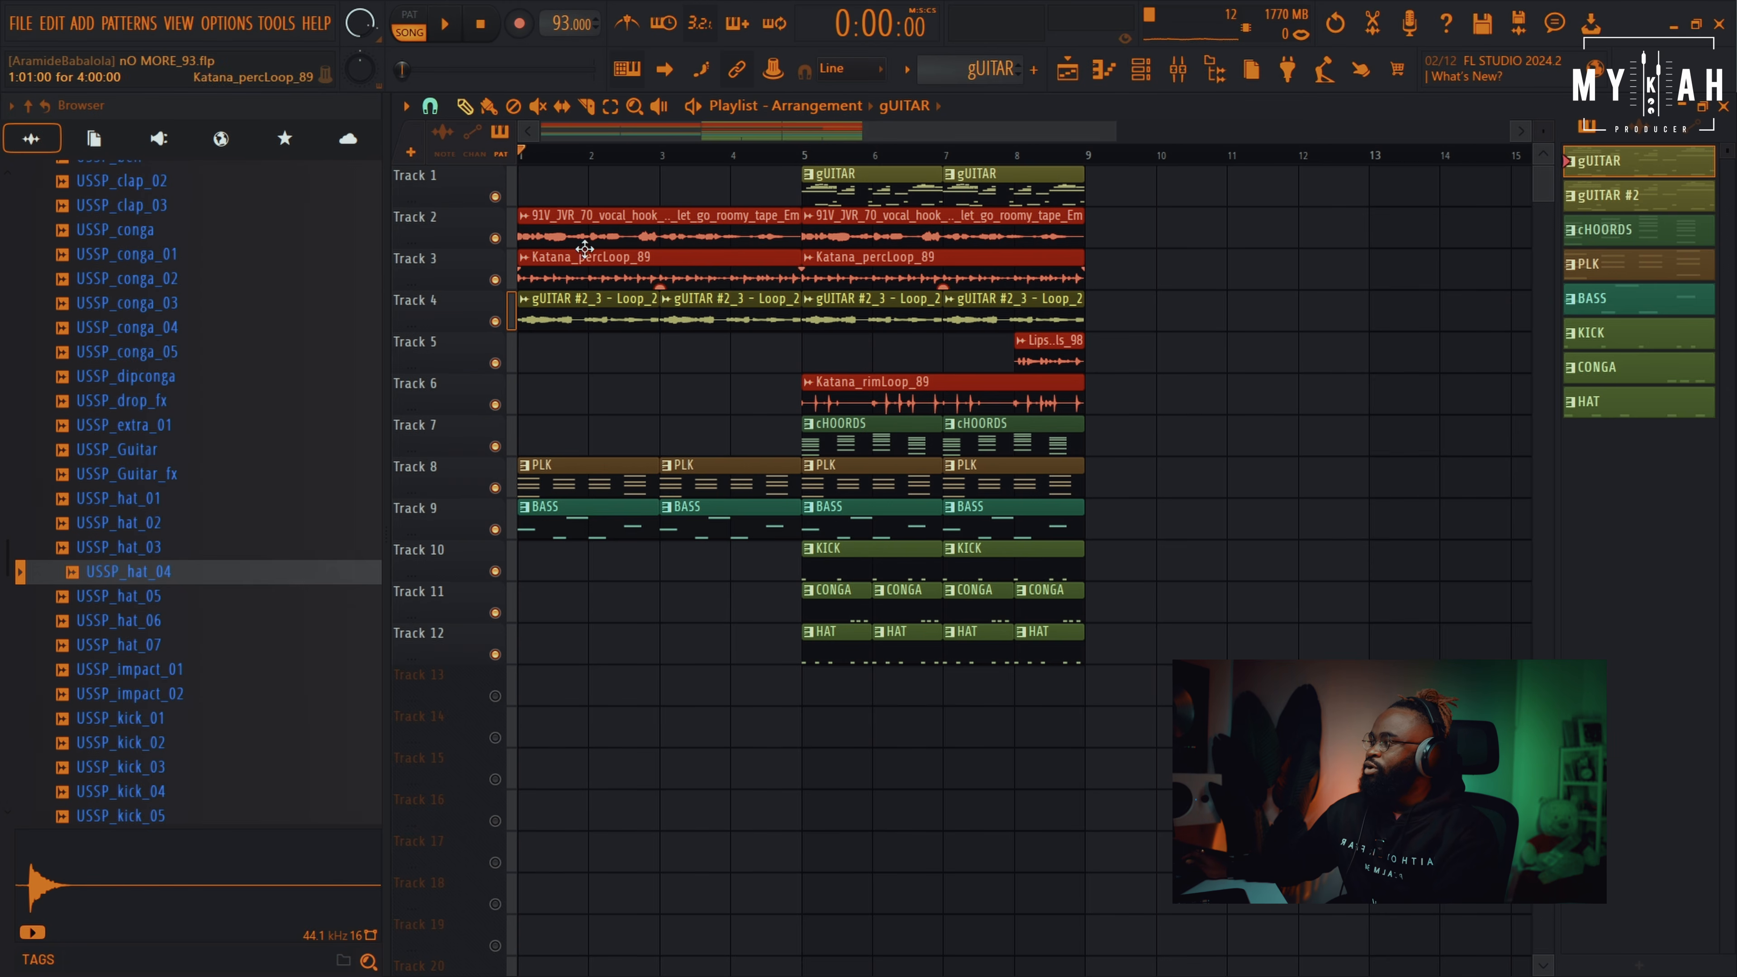
{"action": "left_click", "coordinate": [495, 239]}
{"action": "key", "text": "space"}
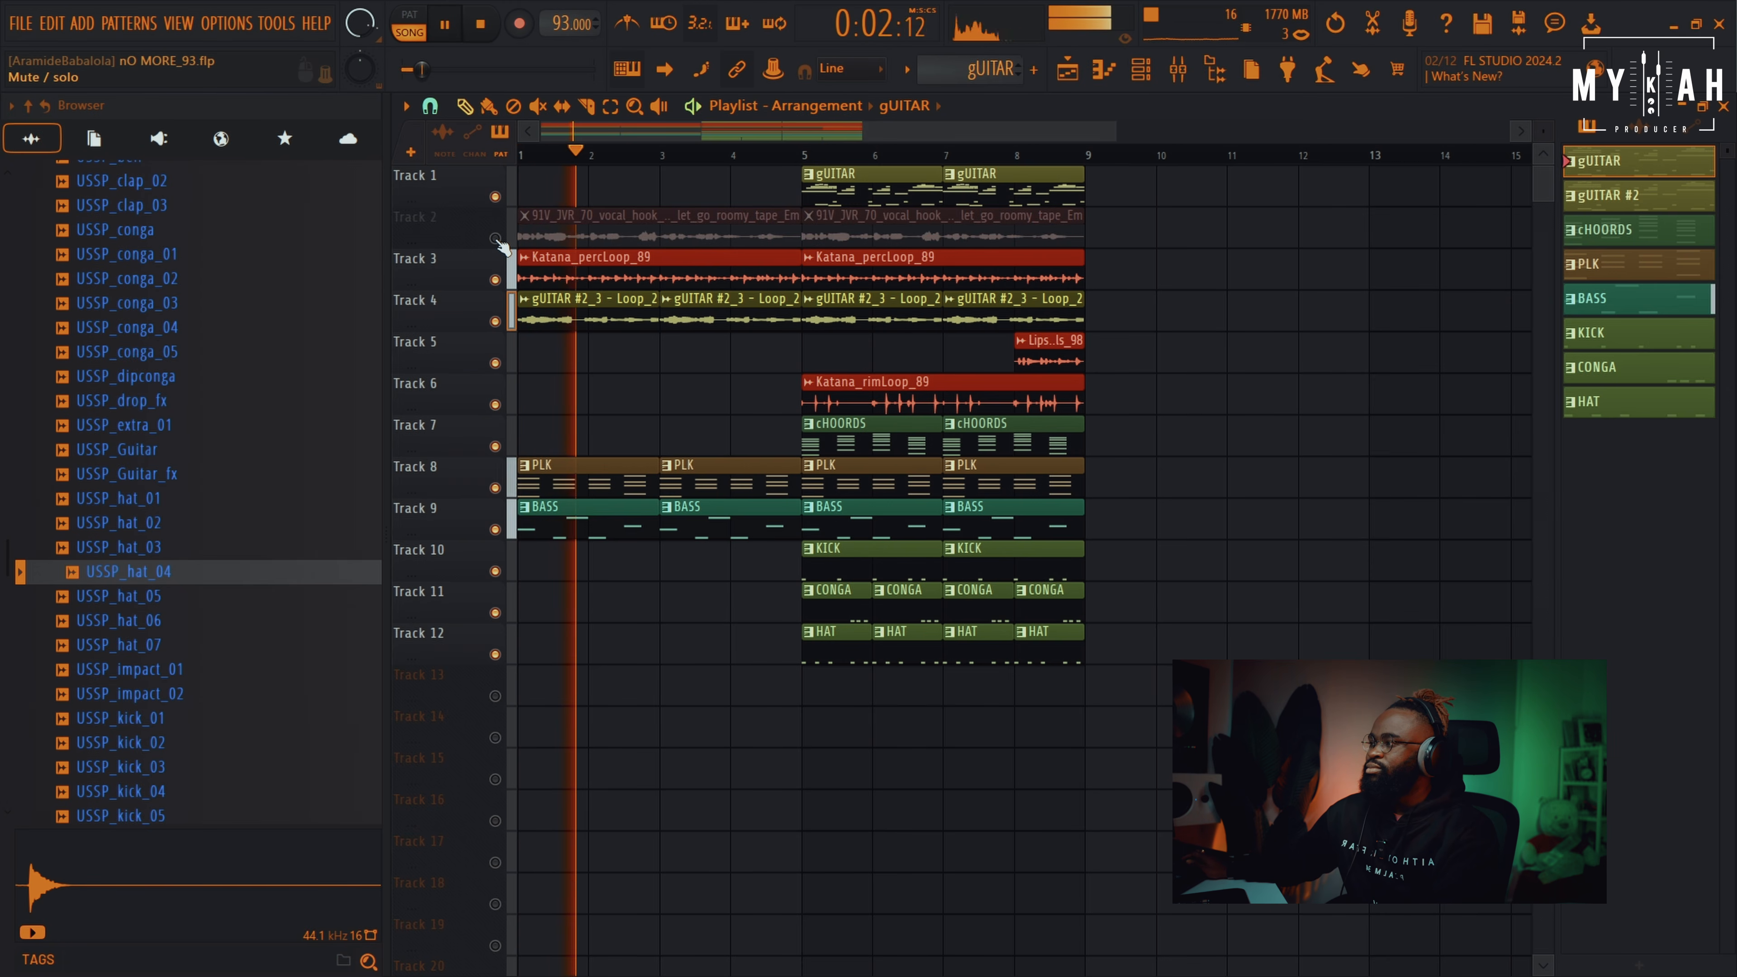
{"action": "key", "text": "space"}
{"action": "left_click", "coordinate": [495, 239]}
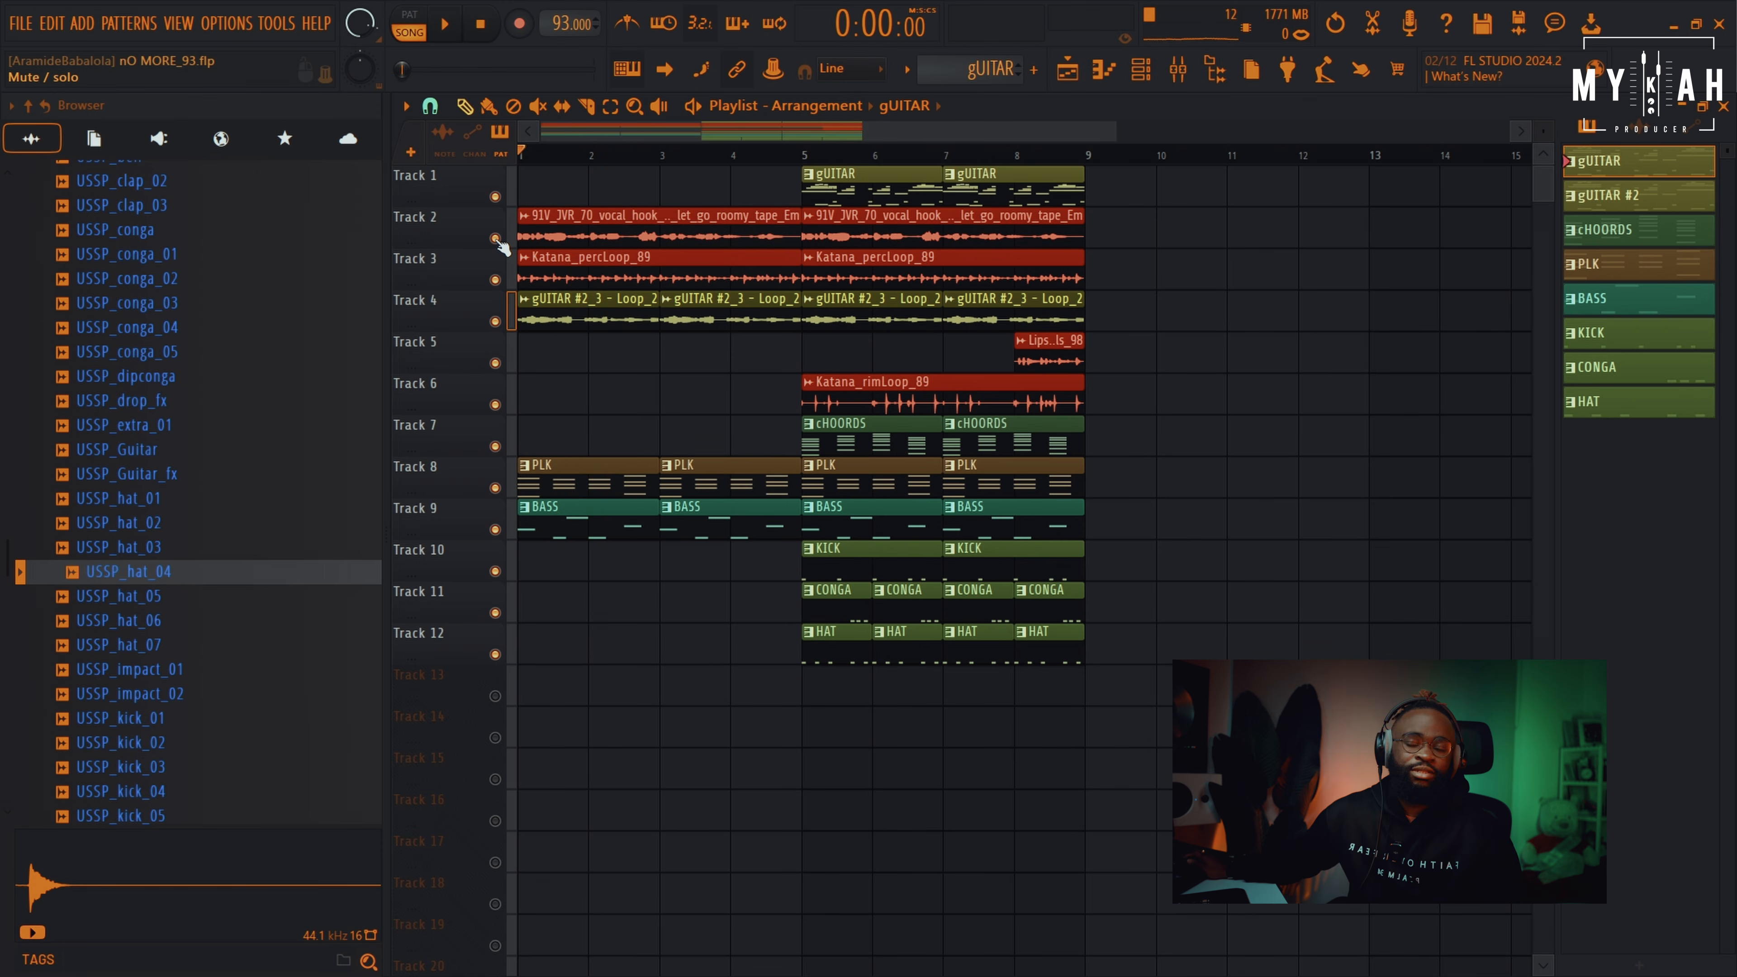